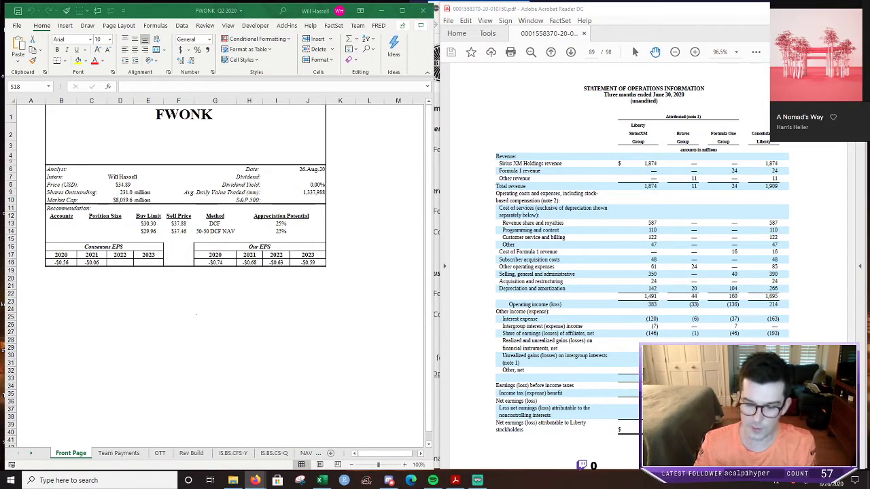
Compare the workbook with Liberty Media's Q2 press release, then go to the Rev Build sheet.
key("alt+Tab")
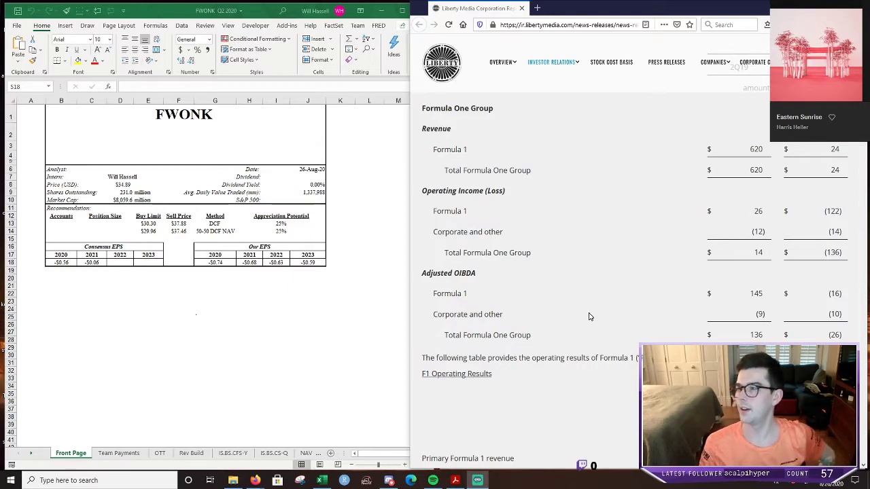
key("alt+Tab")
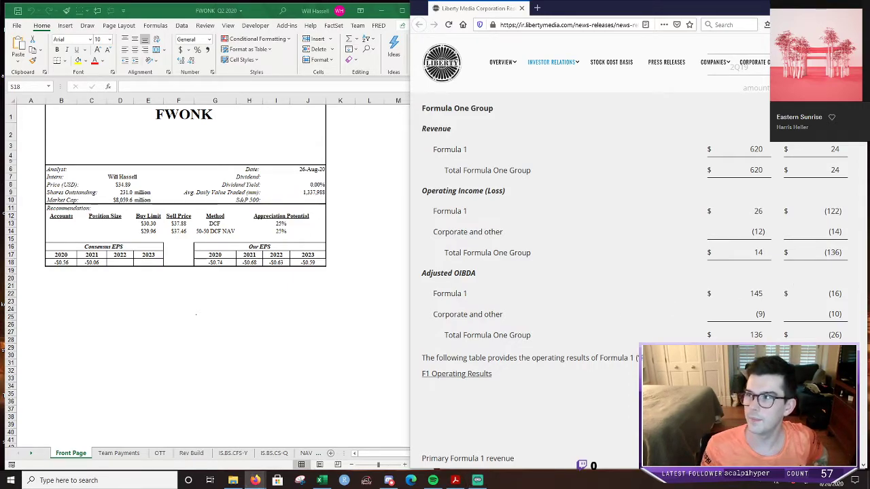
left_click(191, 454)
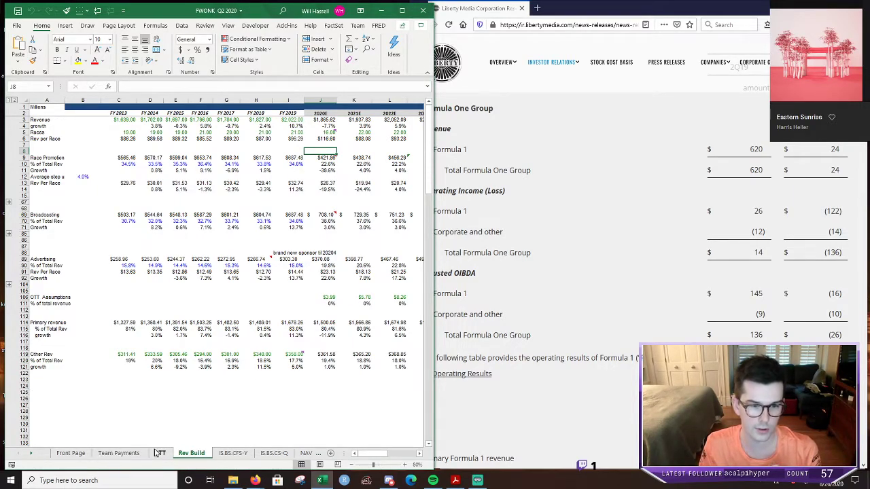
Browse the sheet tabs out to Notes and back to Front Page, then enlarge the Excel window.
left_click(31, 453)
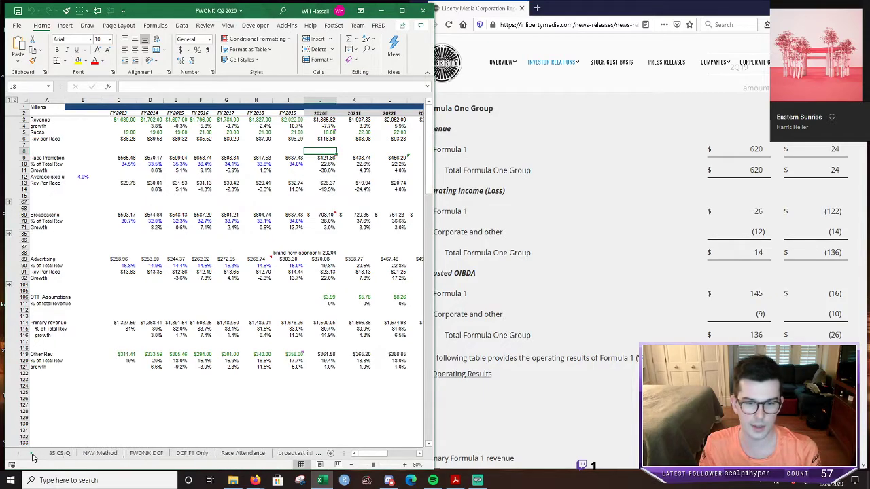
left_click(32, 455)
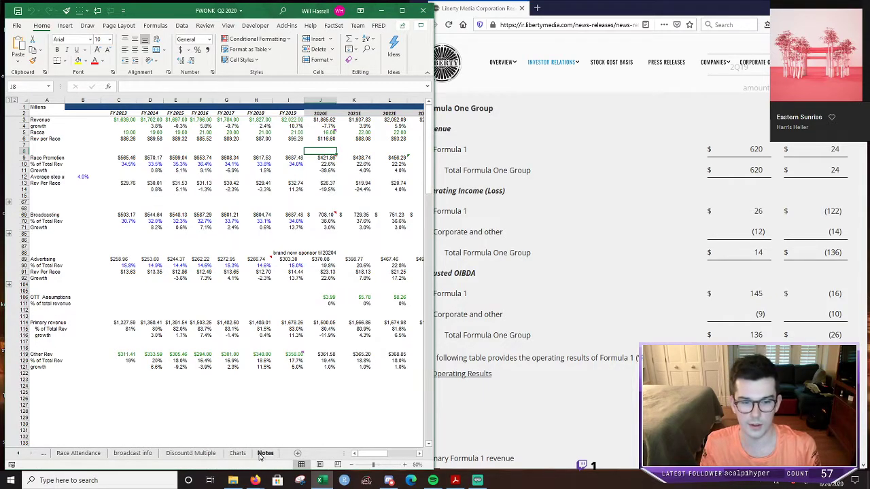
left_click(17, 454)
left_click(17, 454)
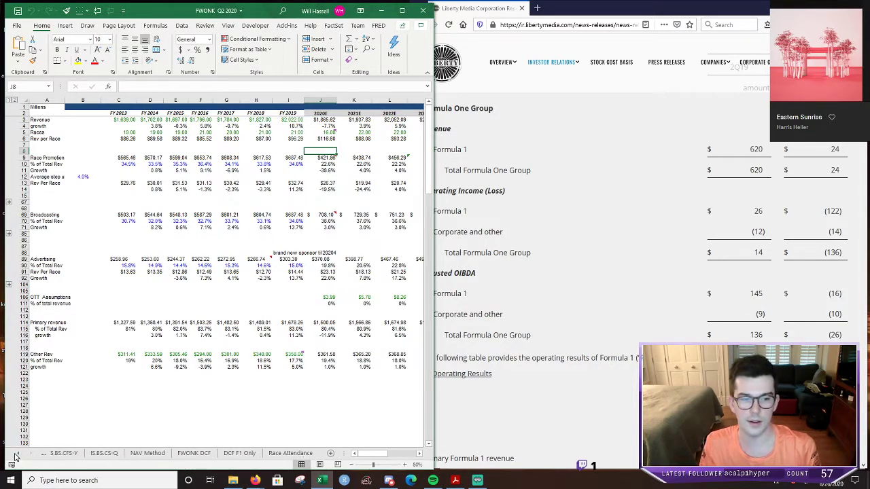
left_click(17, 454)
left_click(17, 454)
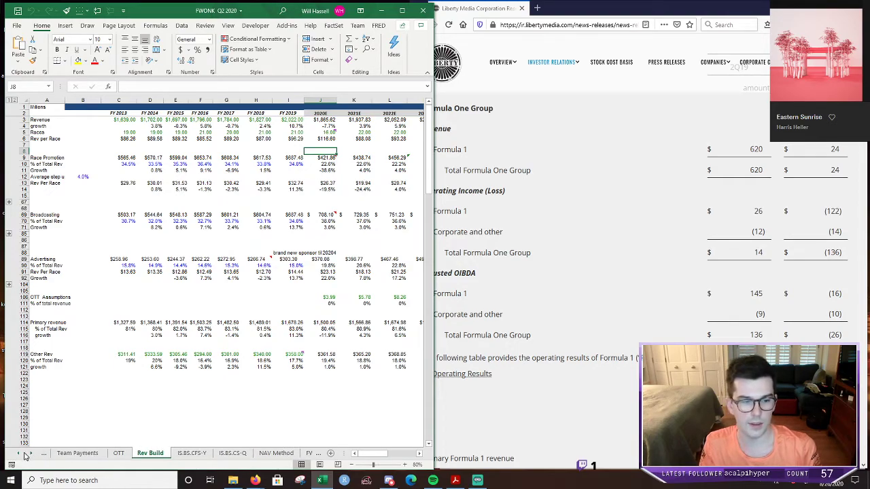
left_click(25, 456)
left_click(24, 455)
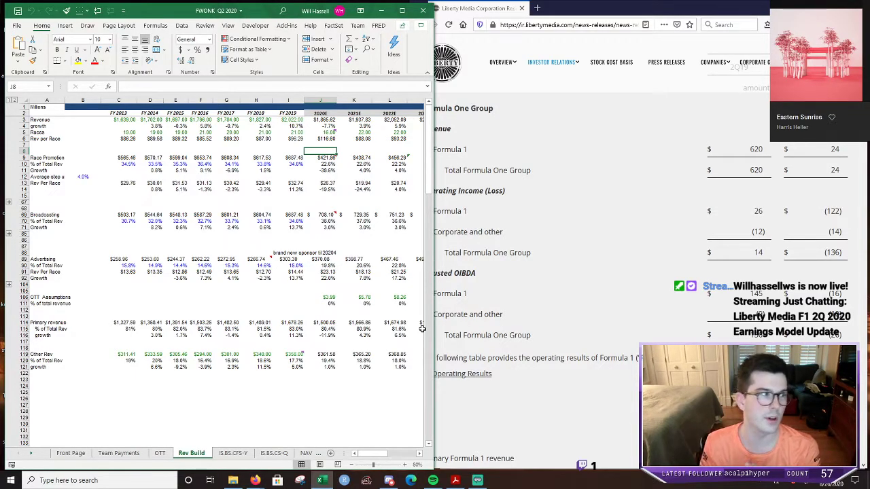
key("XF86AudioLowerVolume")
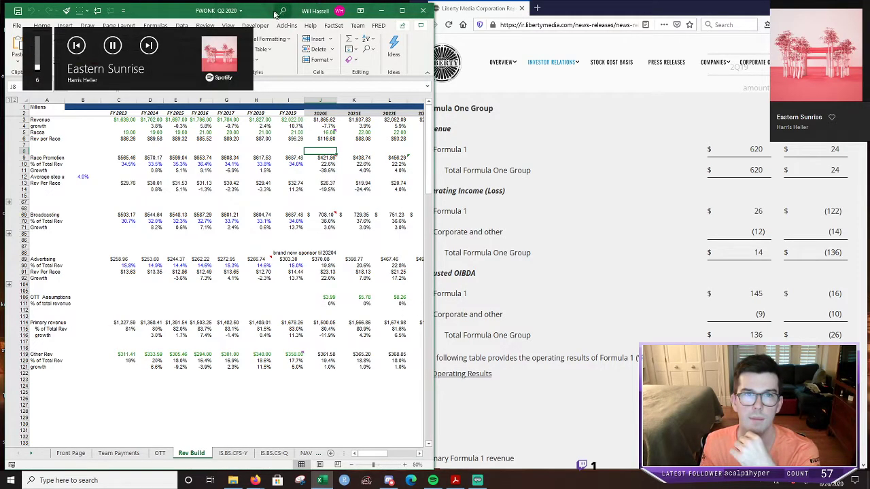
left_click_drag(282, 10, 381, 2)
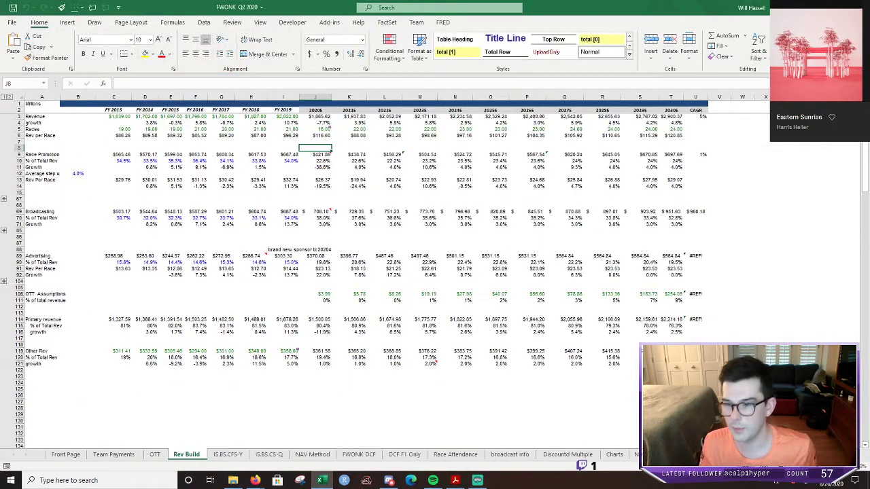
Select the historical Race Promotion figures on the Rev Build sheet.
scroll(653, 338, "up", 4, "ctrl")
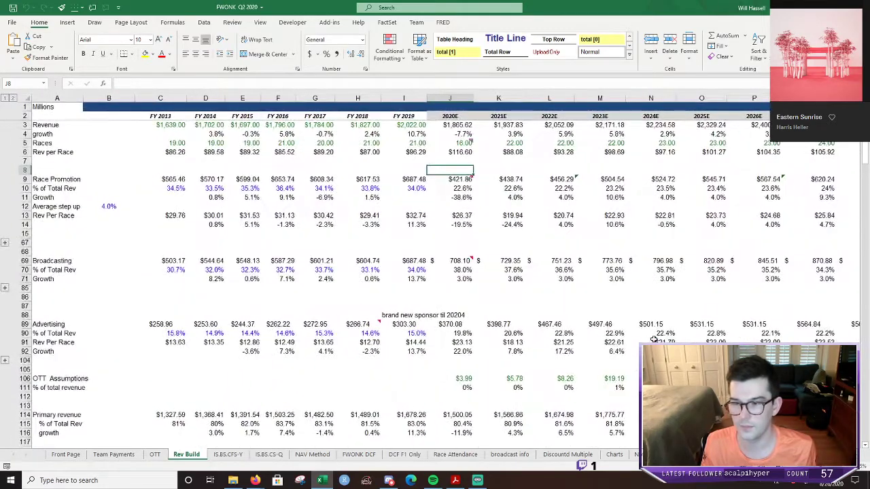
scroll(328, 198, "down", 2)
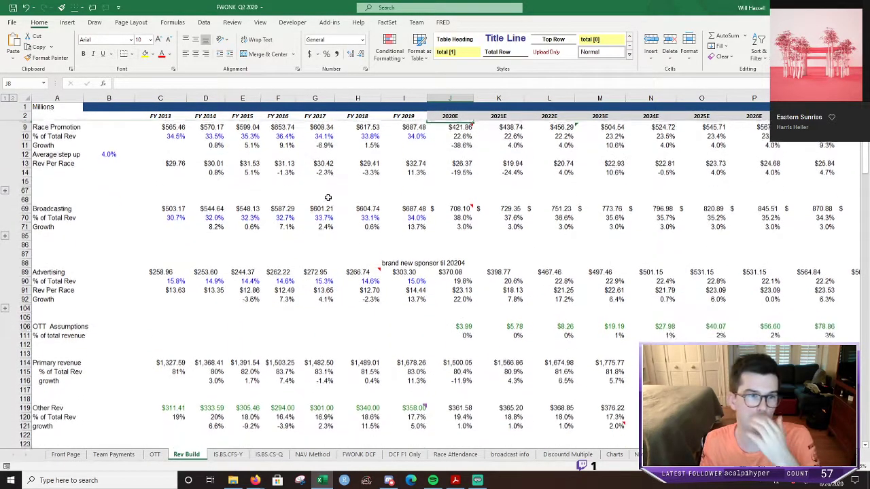
scroll(329, 197, "up", 2)
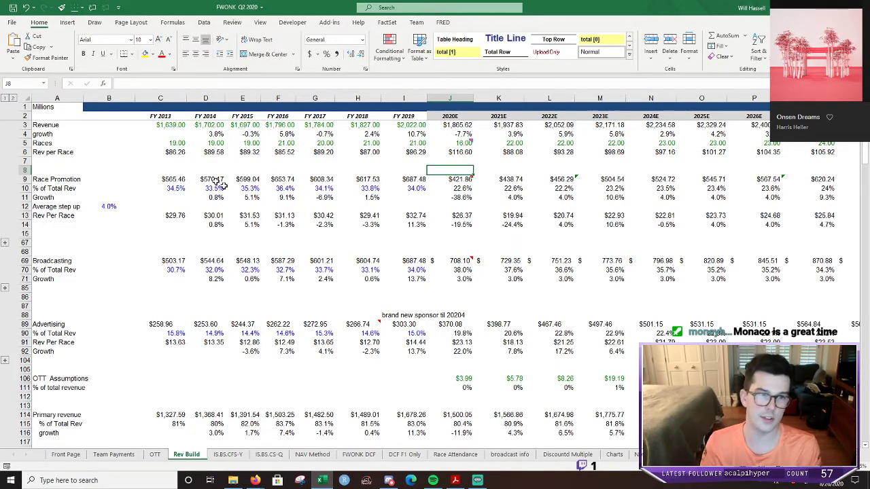
left_click_drag(151, 179, 411, 179)
left_click(437, 172)
Read the FY 2019 Race Promotion cell's note, then expand the hidden per-race fee rows.
left_click(413, 179)
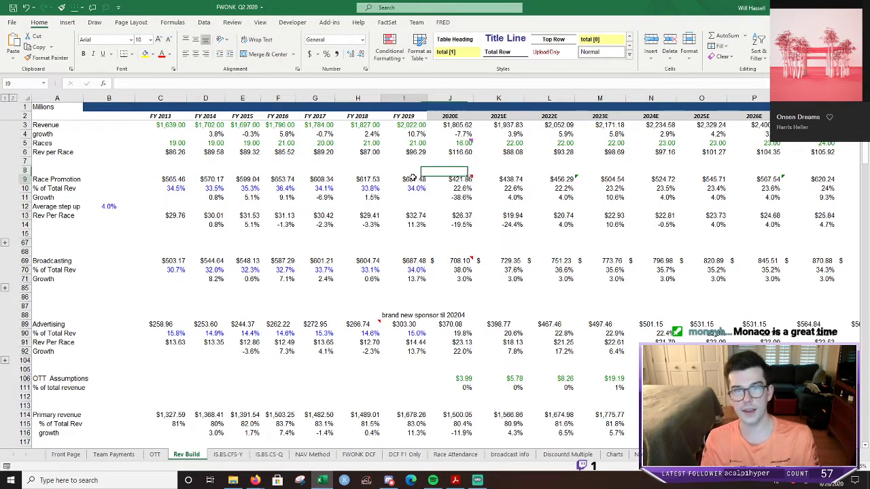
mouse_move(429, 183)
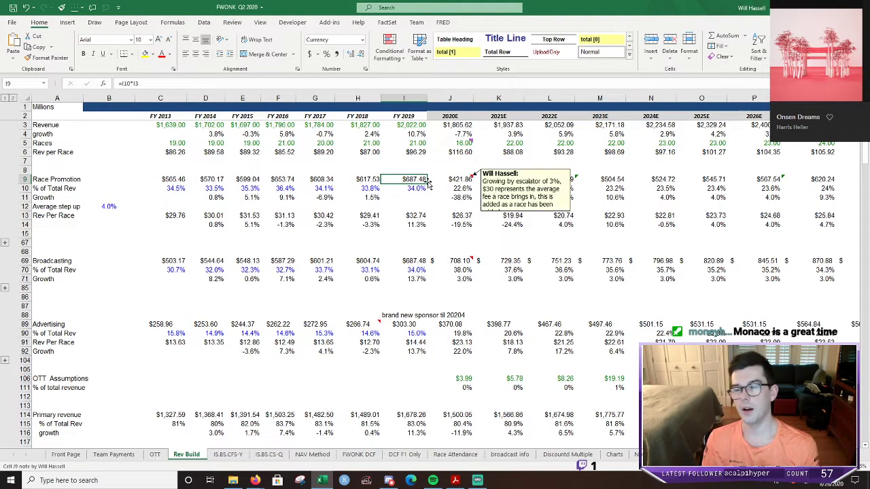
left_click(452, 168)
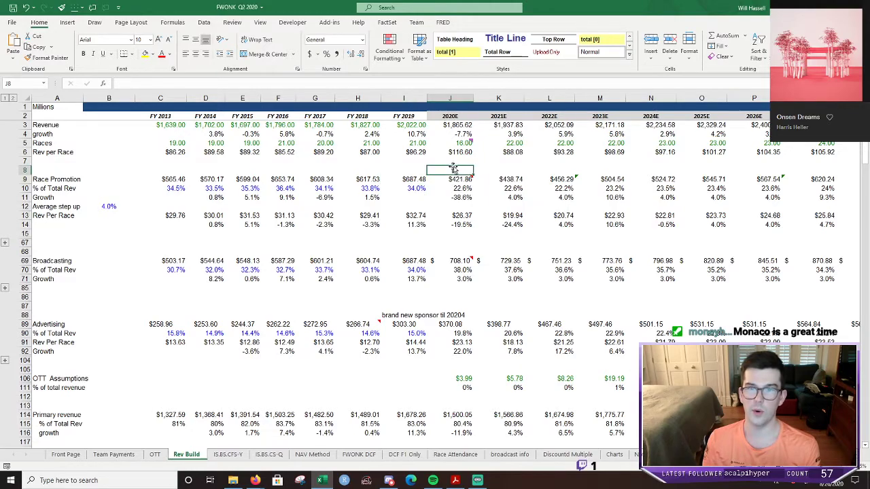
left_click(4, 243)
Scroll through the race fee table, highlighting the Canadian GP row across the forecast years.
scroll(129, 241, "up", 4)
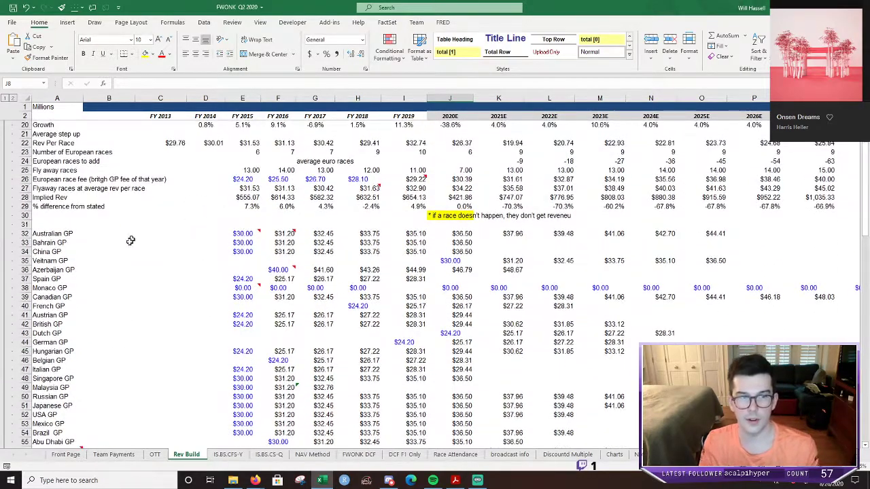
scroll(130, 241, "down", 1)
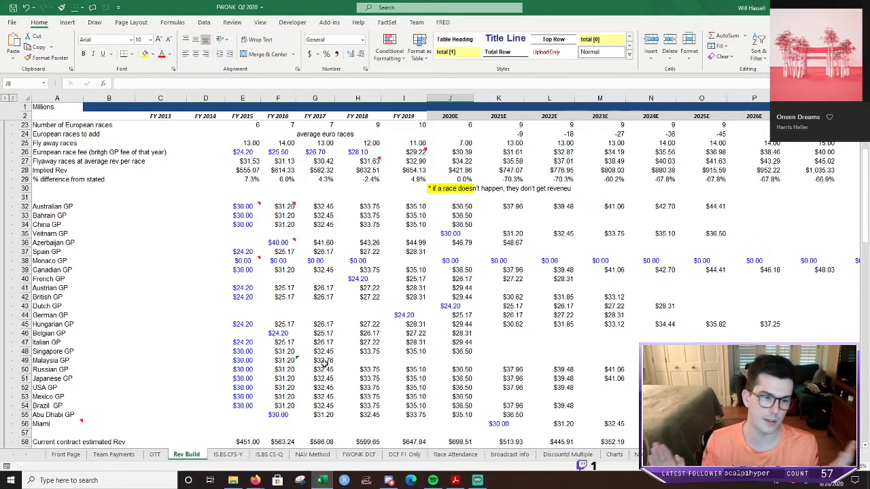
scroll(362, 365, "down", 1)
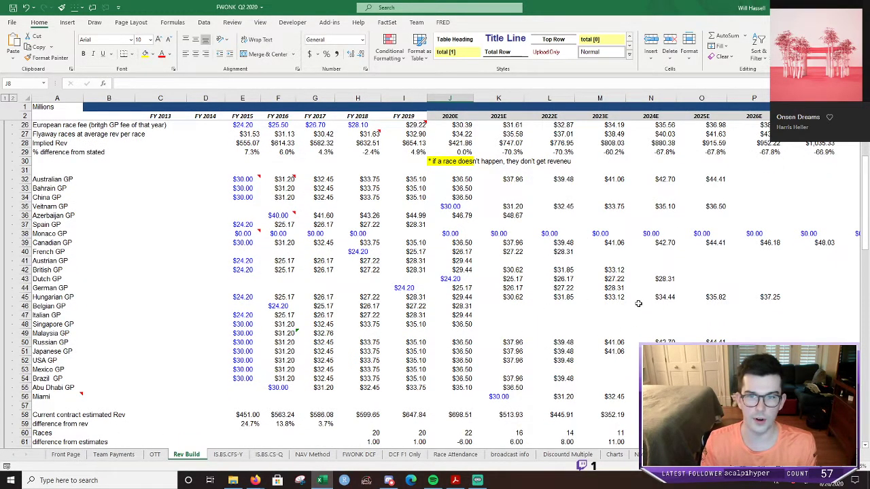
left_click(24, 243)
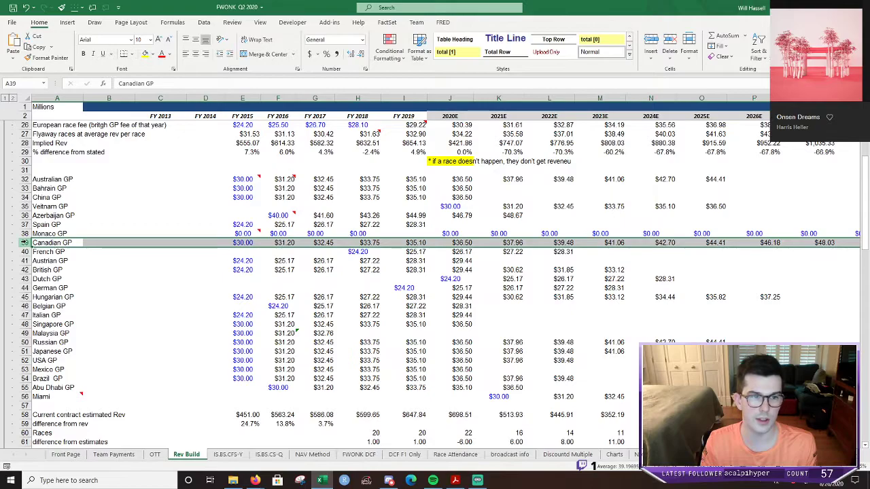
scroll(443, 317, "up", 2)
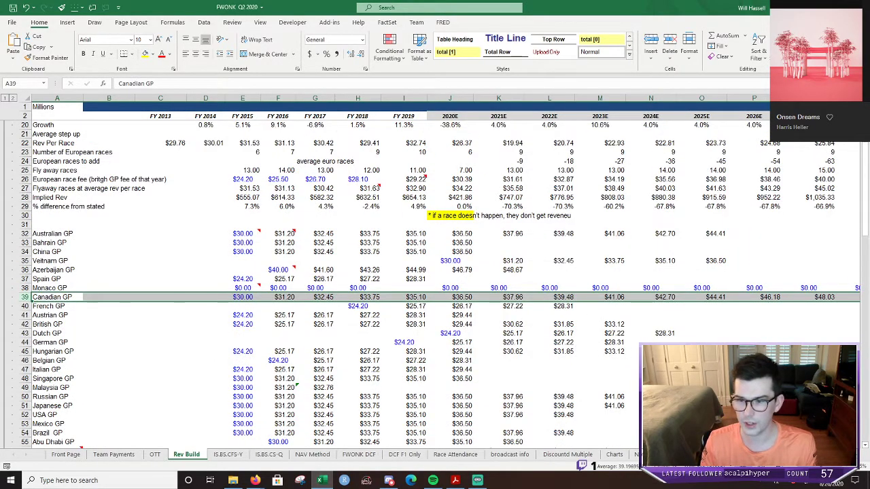
scroll(443, 272, "right", 4)
scroll(443, 272, "left", 4)
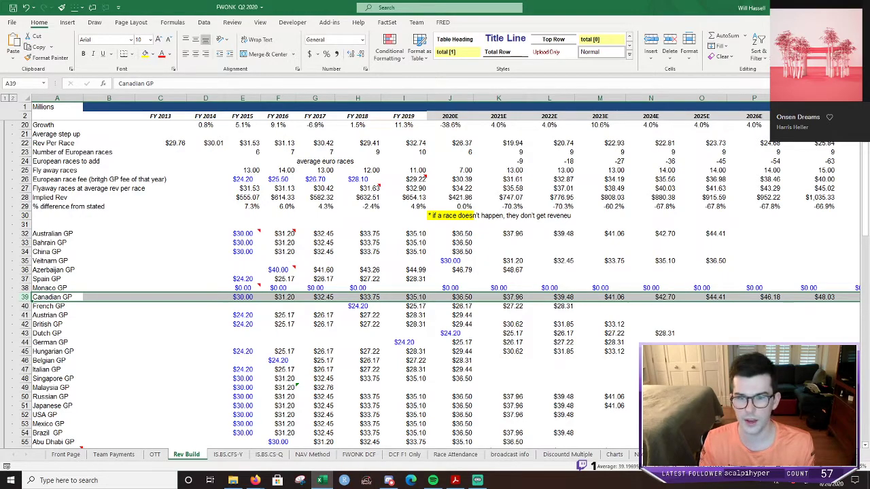
scroll(443, 272, "right", 4)
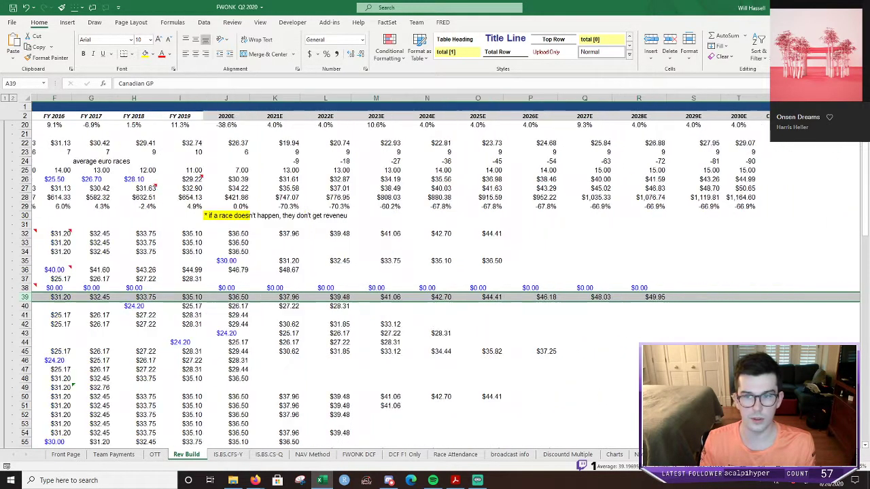
scroll(443, 272, "left", 3)
scroll(132, 332, "left", 2)
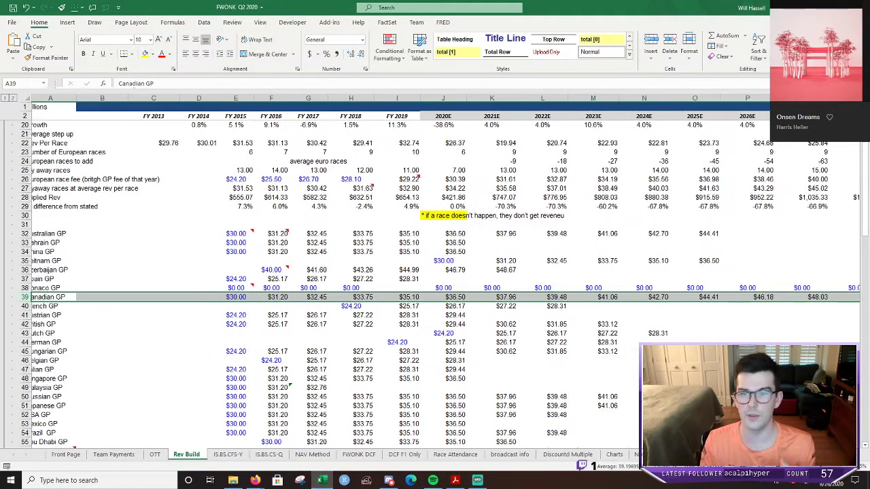
Clear the selection and scroll to the contract revenue estimates ($698.51 in 2020E to $48.03 in 2026E).
left_click(92, 225)
scroll(68, 225, "up", 4)
scroll(32, 282, "down", 8)
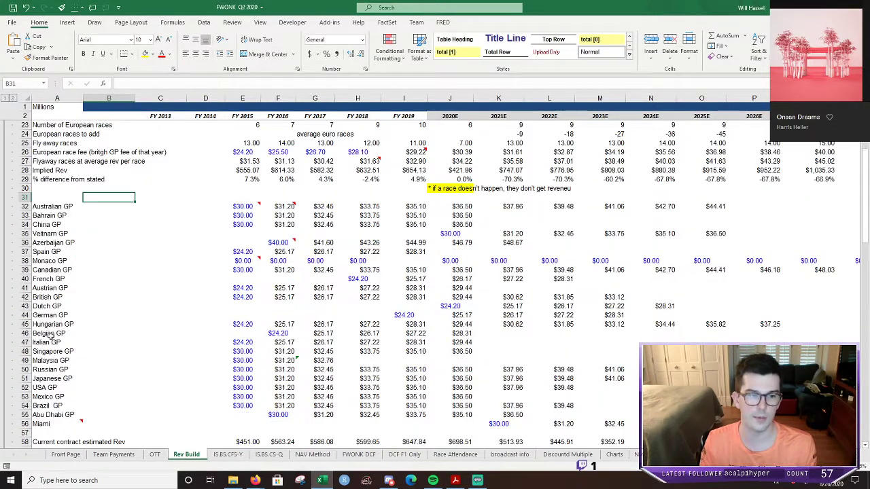
scroll(96, 360, "down", 1)
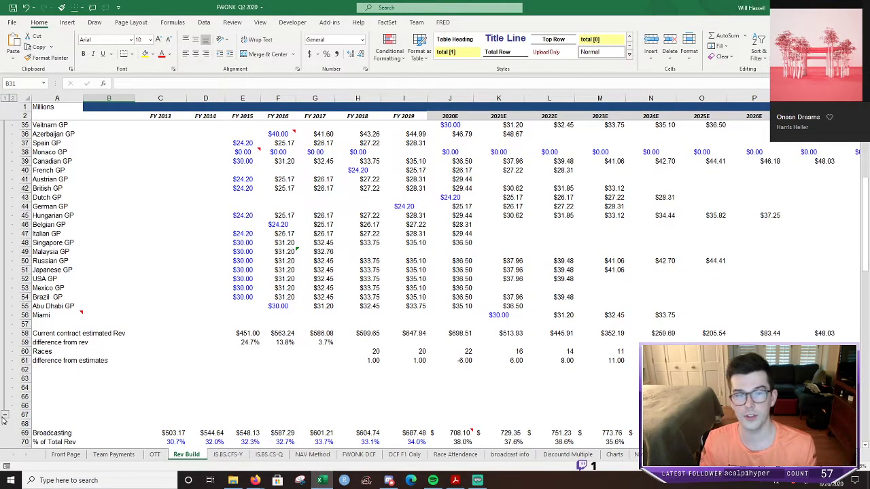
scroll(222, 273, "up", 3)
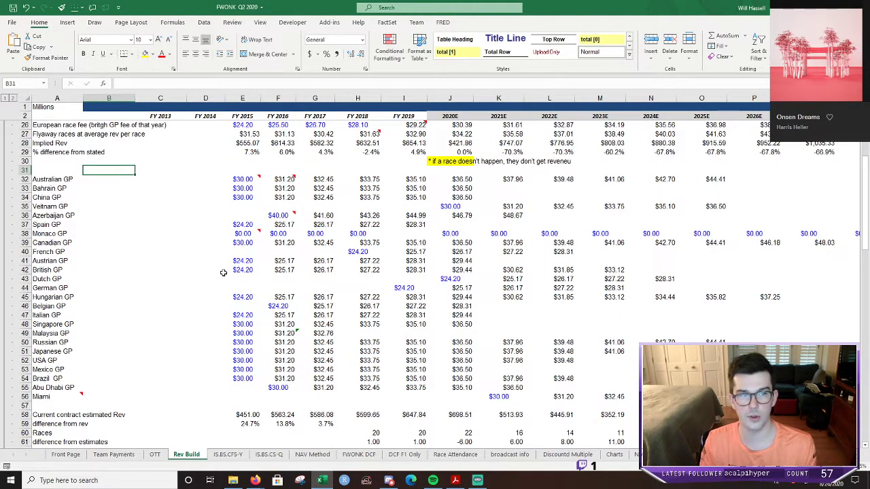
scroll(211, 276, "down", 2)
scroll(185, 295, "down", 2)
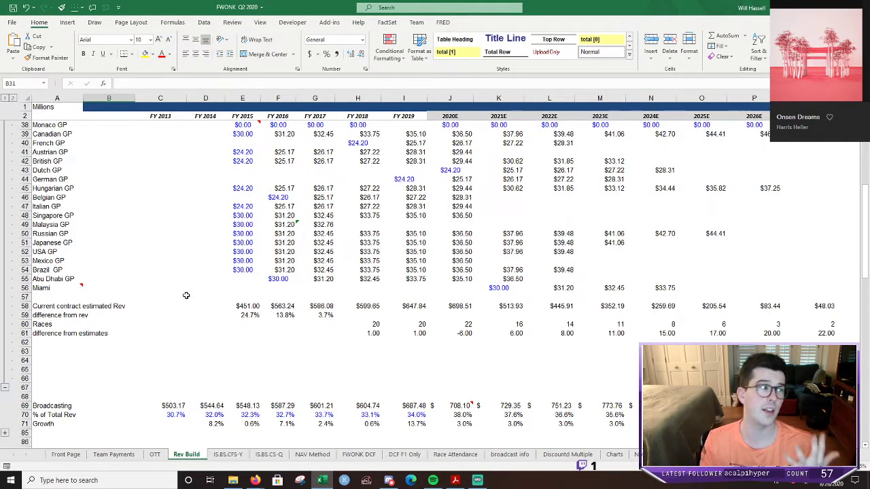
left_click(4, 389)
scroll(206, 346, "up", 5)
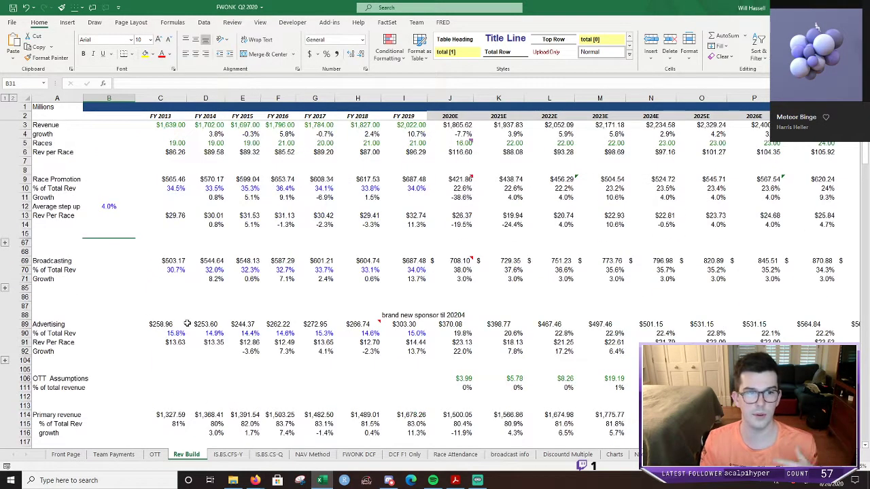
left_click(206, 235)
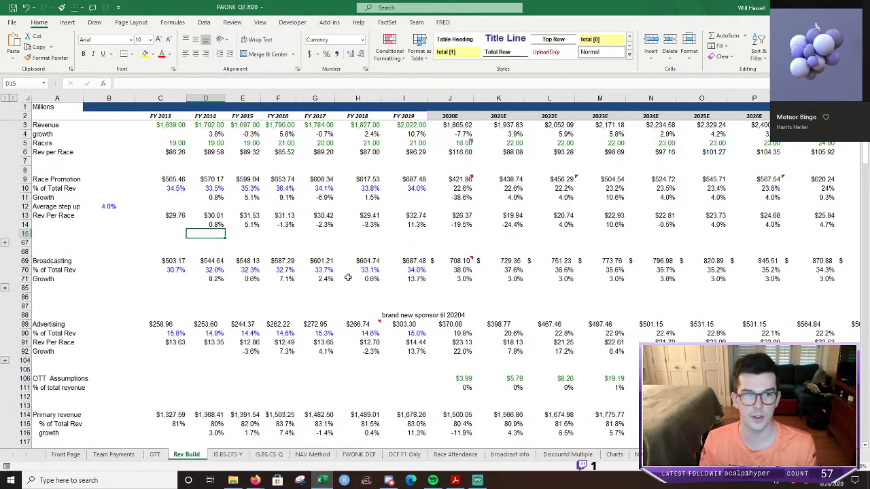
left_click(109, 206)
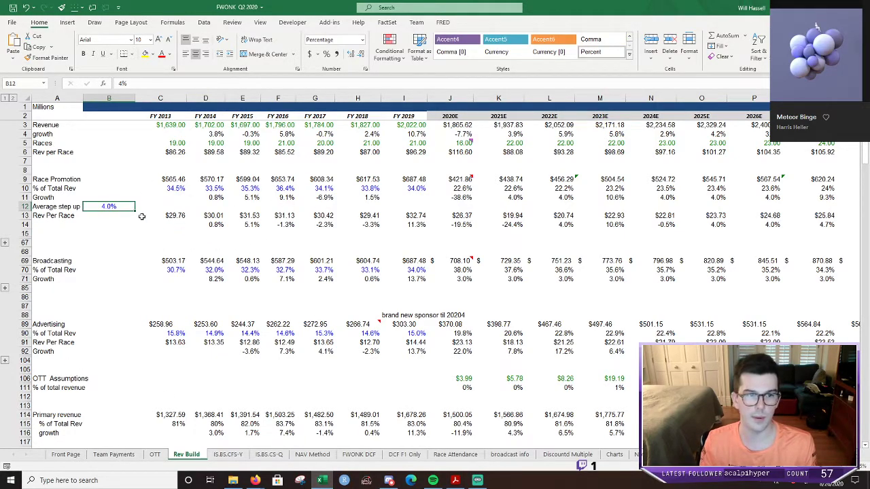
left_click(433, 246)
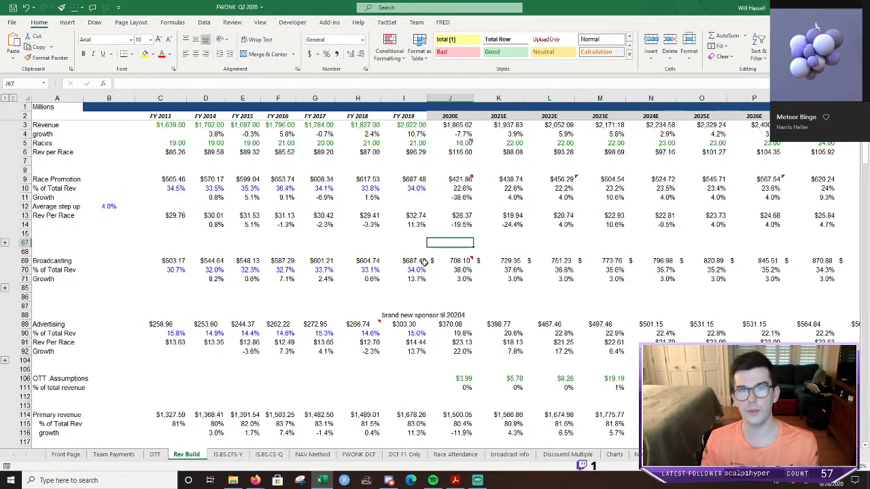
left_click(416, 270)
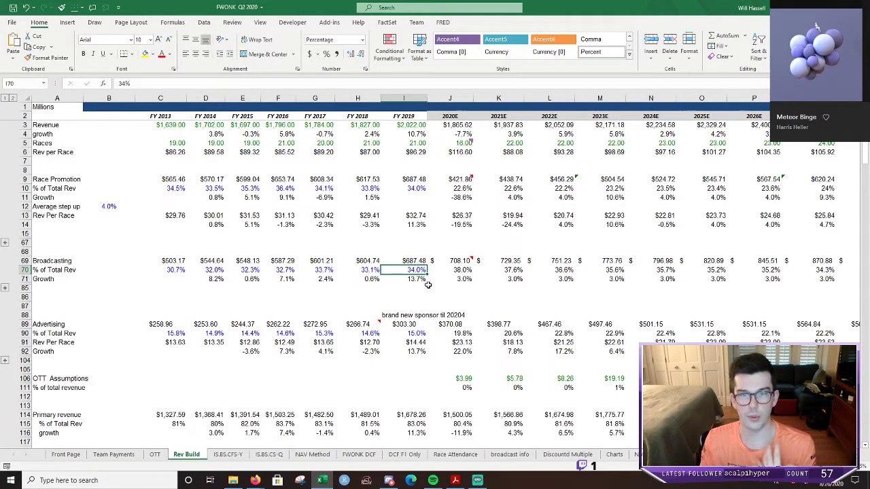
left_click(438, 278)
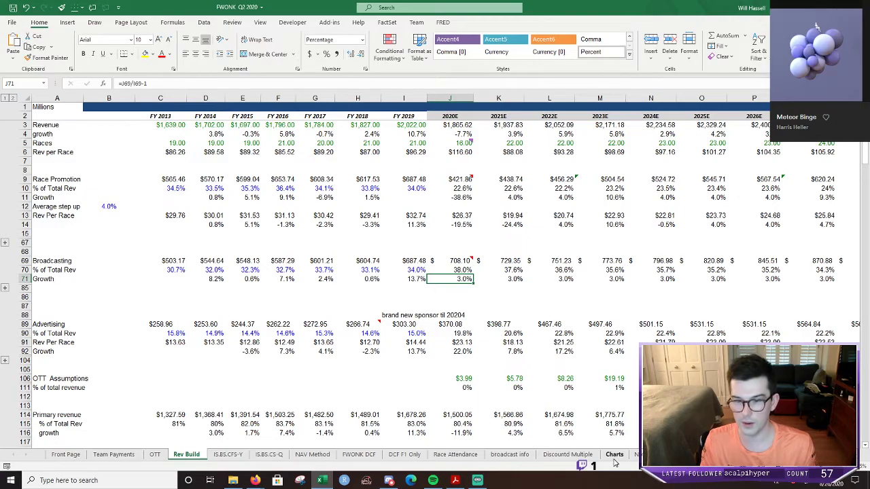
left_click(508, 458)
Browse the broadcaster list from Albania's RTSH Sport entry to the bottom, then return to Rev Build.
scroll(391, 381, "up", 5)
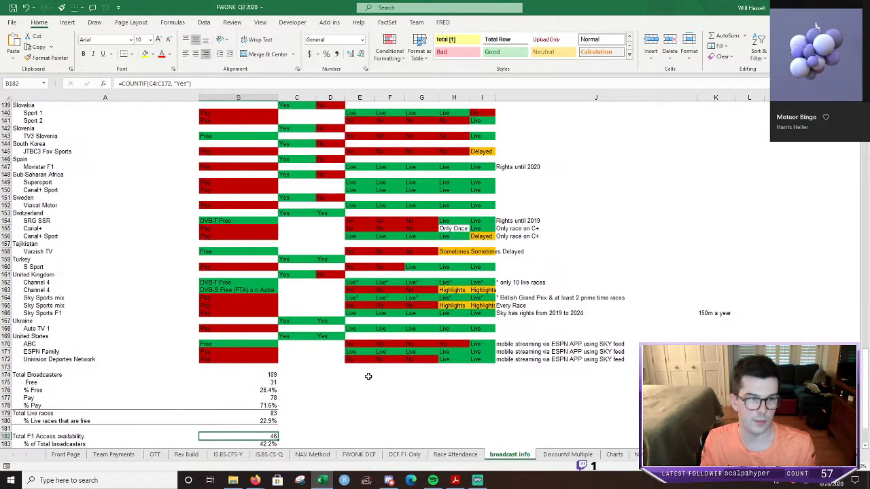
scroll(293, 368, "up", 20)
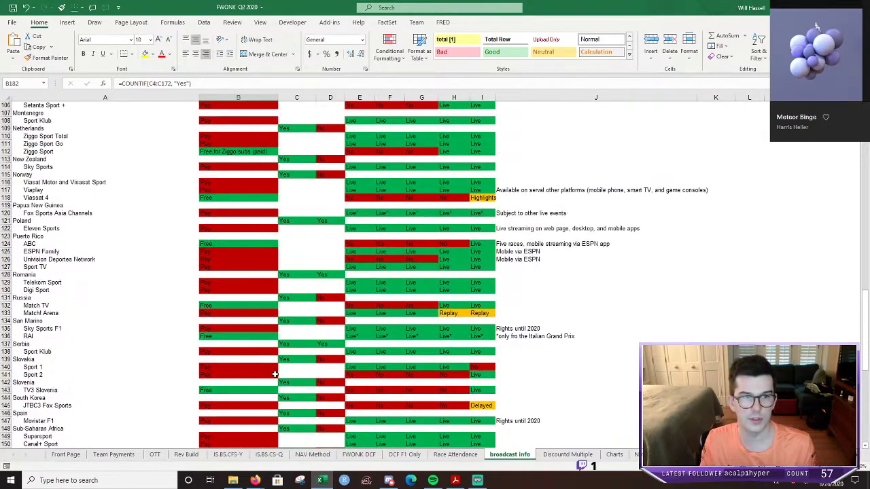
scroll(272, 376, "up", 20)
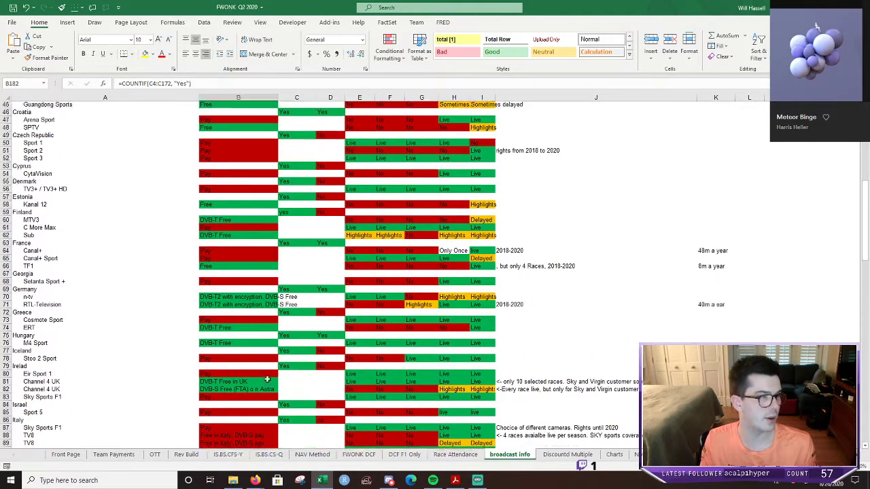
scroll(267, 378, "up", 5)
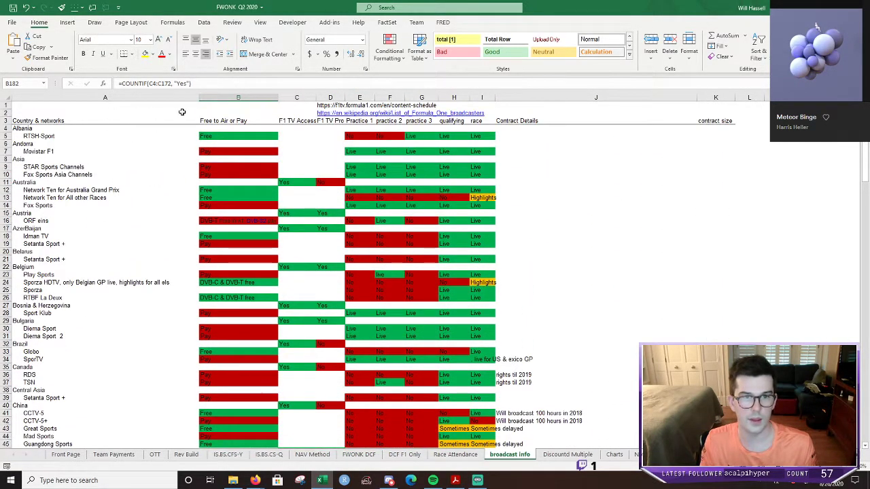
left_click(209, 127)
left_click(567, 135)
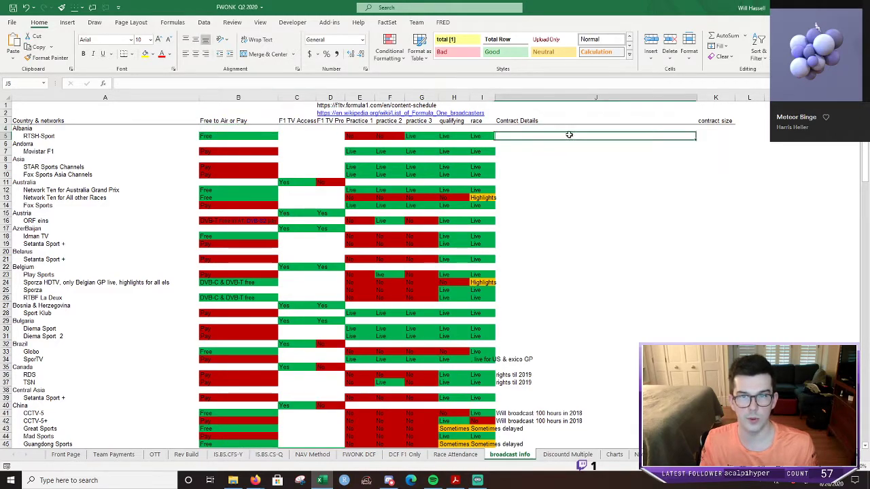
left_click_drag(280, 120, 480, 113)
left_click(625, 186)
left_click(27, 128)
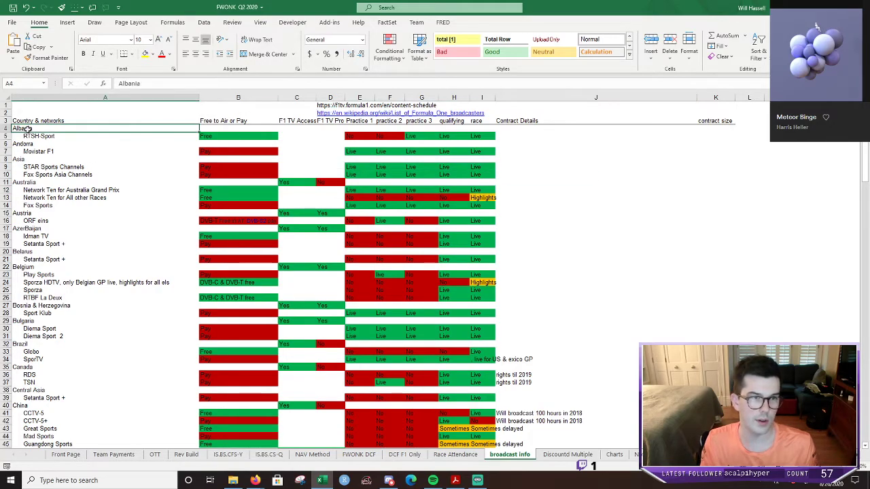
key("ctrl+Down")
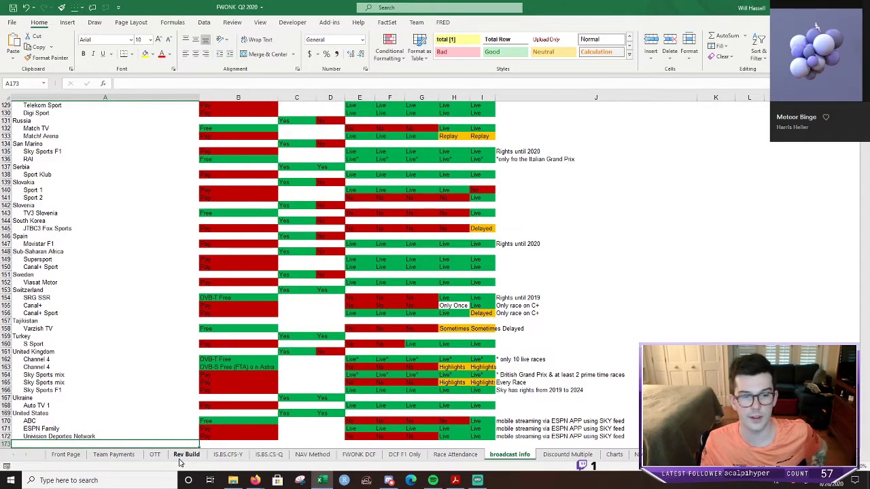
left_click(182, 458)
Inspect cells K86 and I86 below broadcasting and review the advertising and primary revenue rows.
scroll(265, 280, "down", 1)
left_click(481, 269)
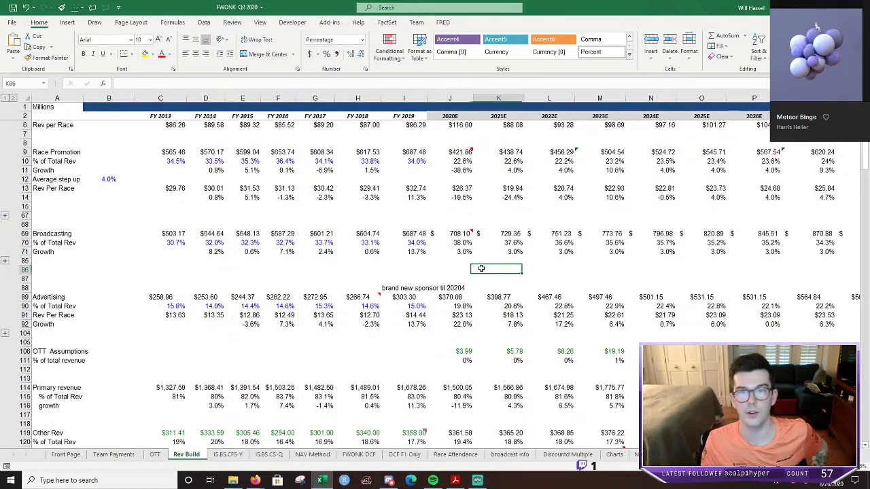
left_click(401, 271)
scroll(390, 317, "down", 1)
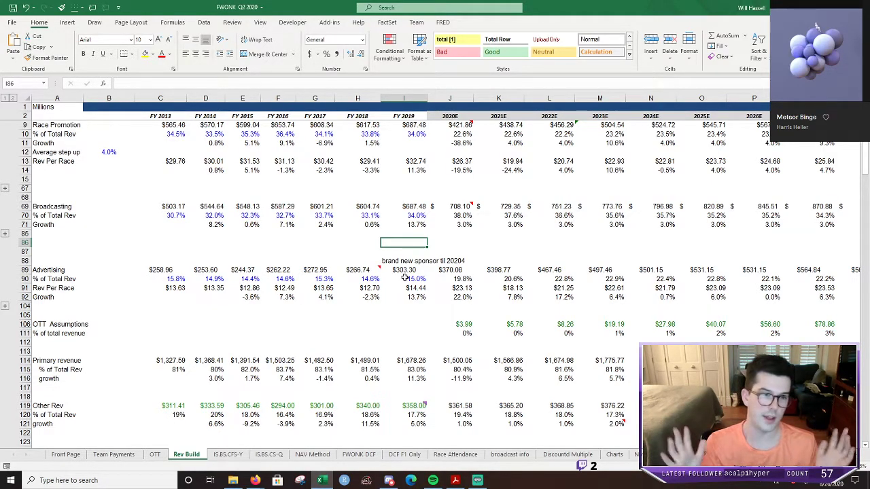
scroll(395, 284, "down", 1)
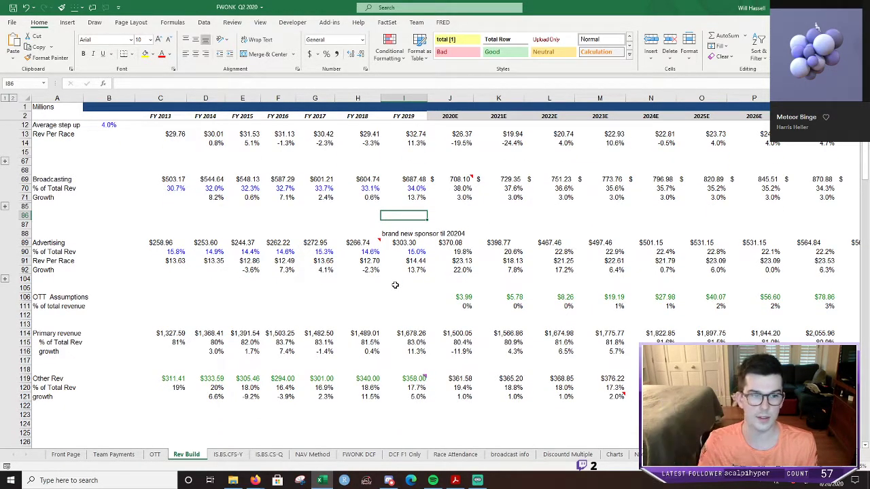
scroll(398, 305, "up", 2)
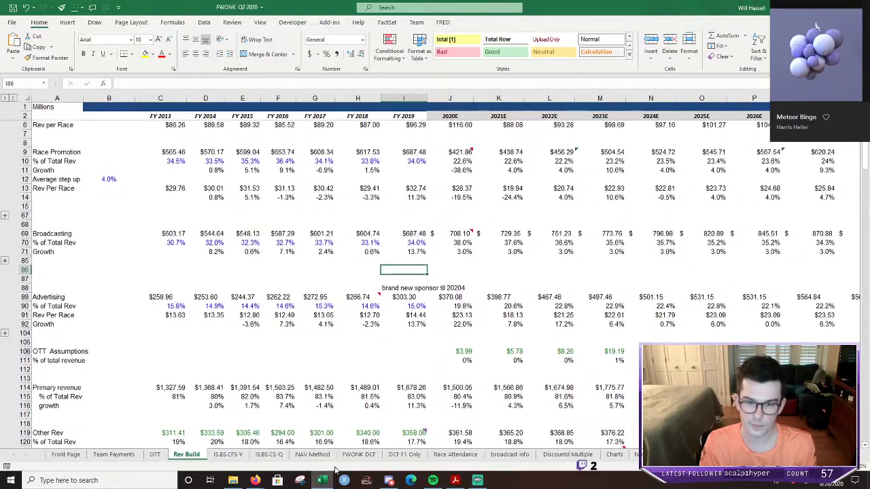
Go to the Race Attendance sheet and check the 2019 total attendance of 4,200,000.
left_click(455, 454)
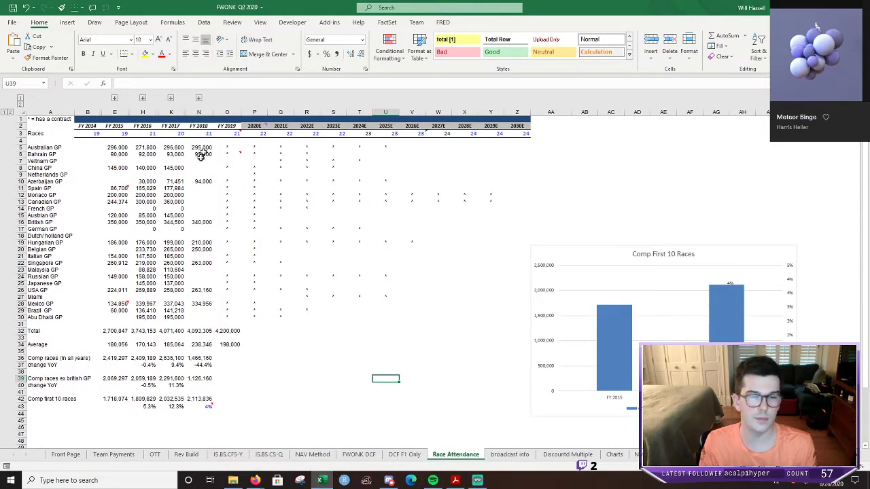
scroll(223, 189, "down", 1)
scroll(214, 185, "up", 1)
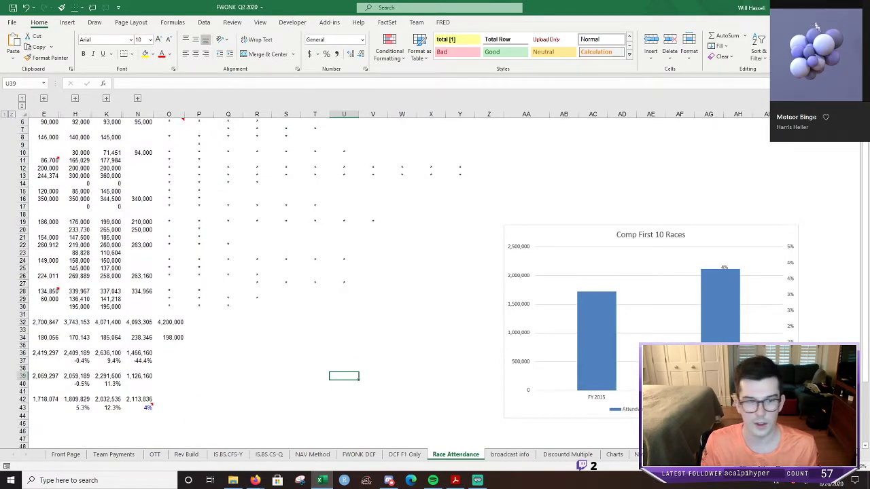
scroll(192, 297, "left", 2)
scroll(192, 297, "up", 1)
left_click(251, 361)
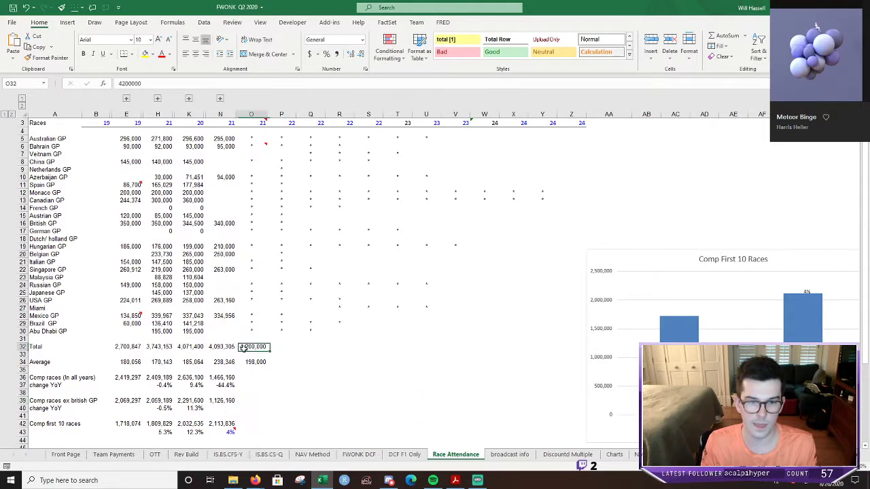
scroll(336, 353, "up", 1)
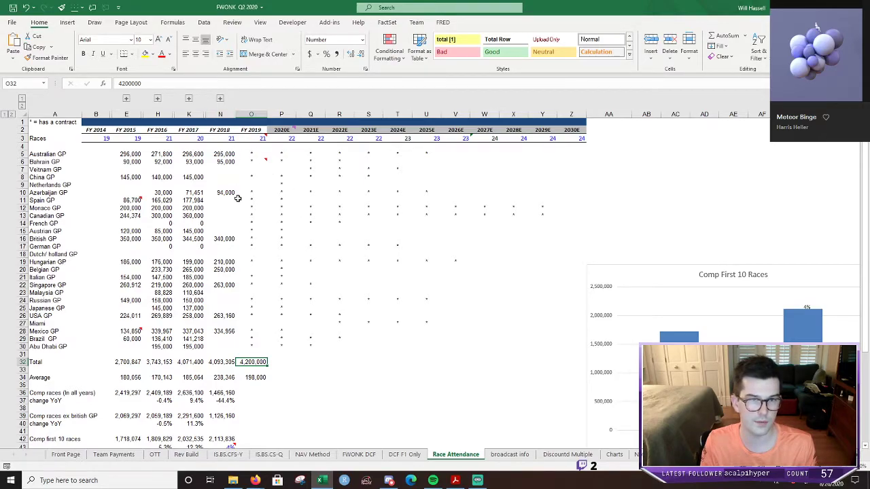
Check FY 2018 attendance for the Australian, British, Belgian and Hungary-to-Mexico Grands Prix.
left_click(221, 155)
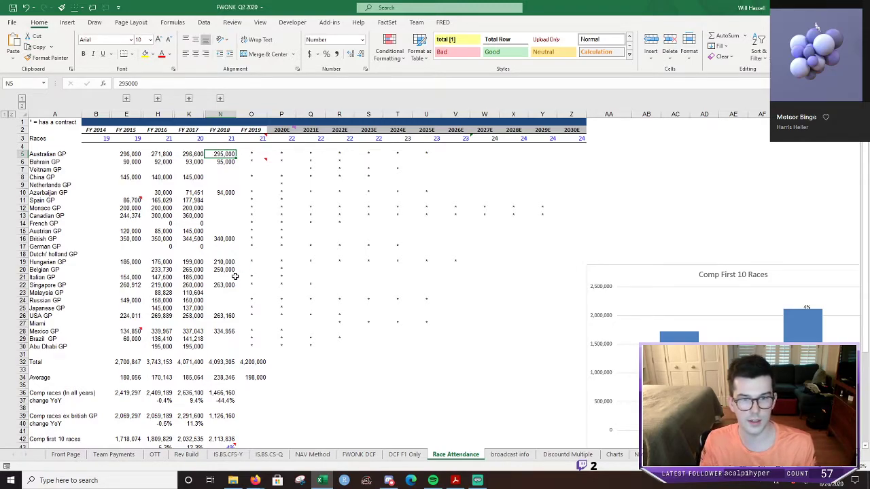
left_click(229, 239)
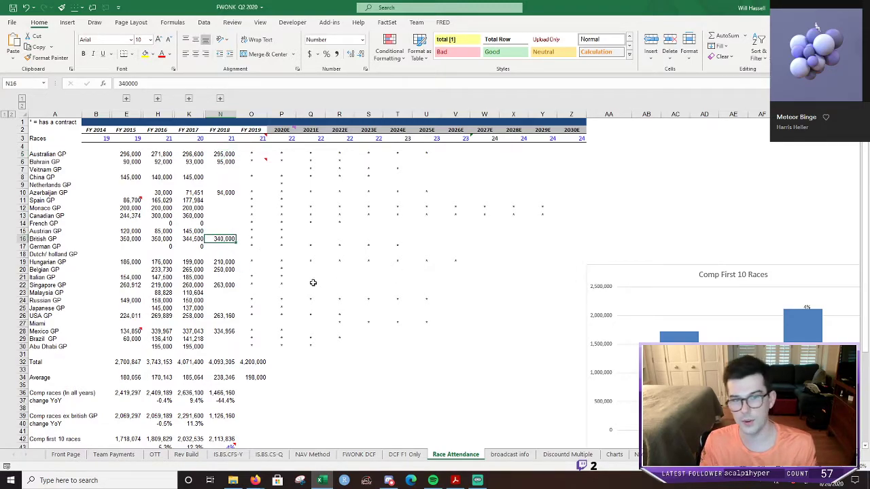
scroll(226, 269, "down", 1)
left_click(227, 245)
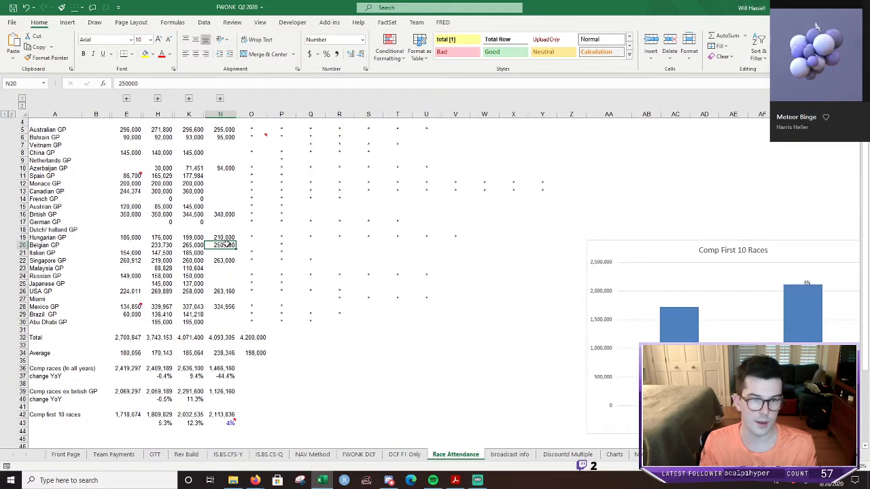
left_click_drag(224, 237, 224, 307)
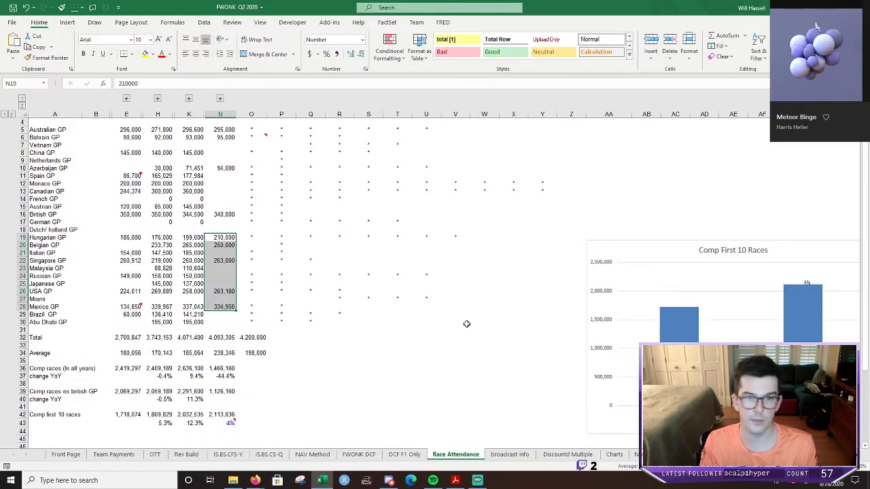
left_click(462, 368)
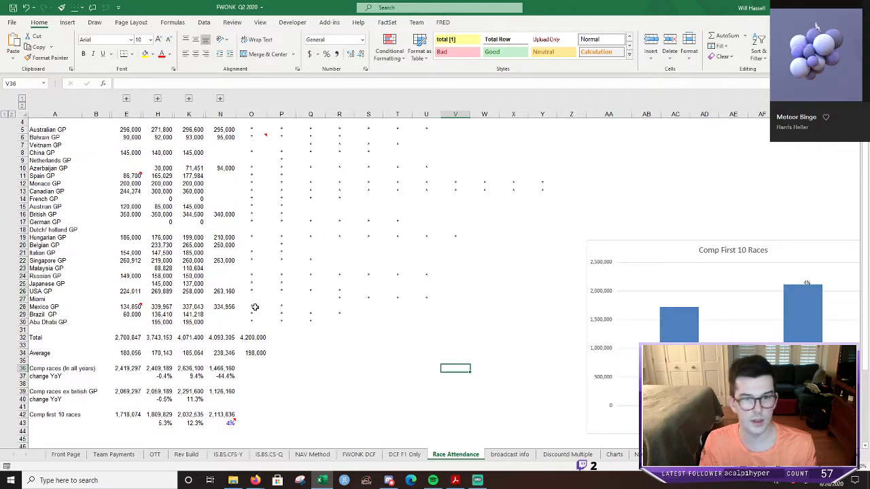
left_click(225, 307)
scroll(497, 314, "up", 1)
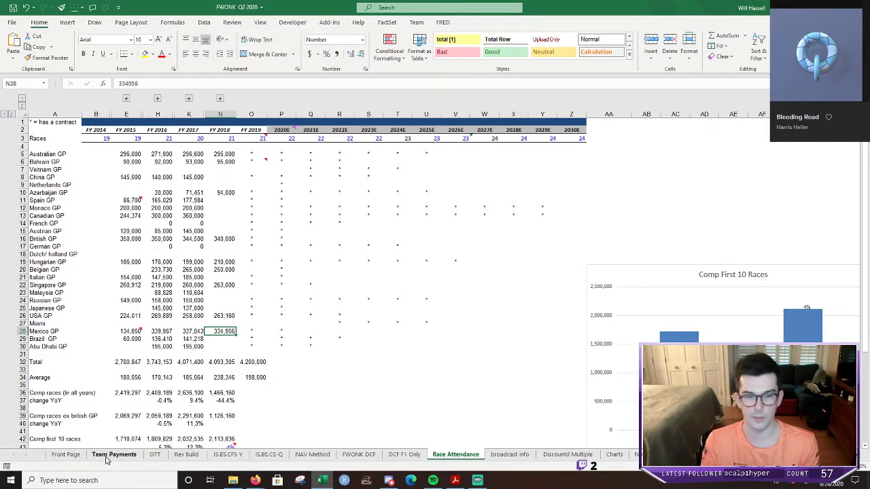
Flip through Team Payments, Rev Build, IS.BS.CS-Q and Front Page, ending on the NAV Method sheet.
left_click(106, 457)
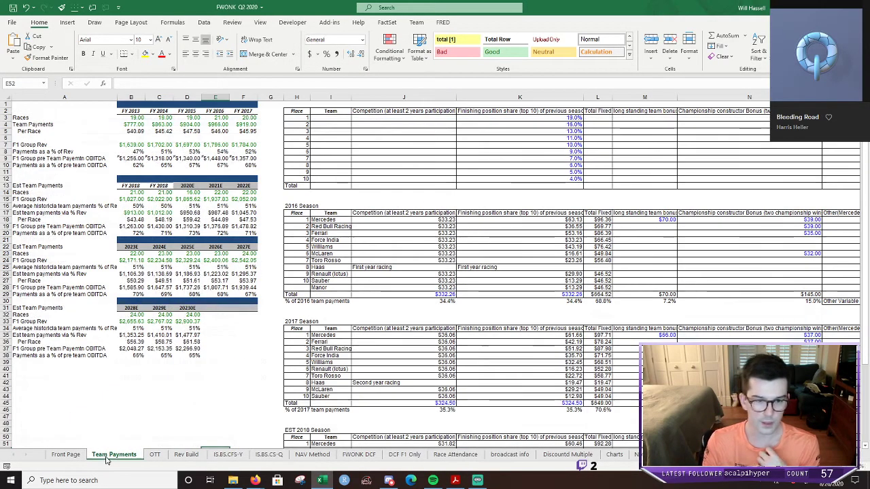
left_click(195, 458)
scroll(181, 361, "up", 1)
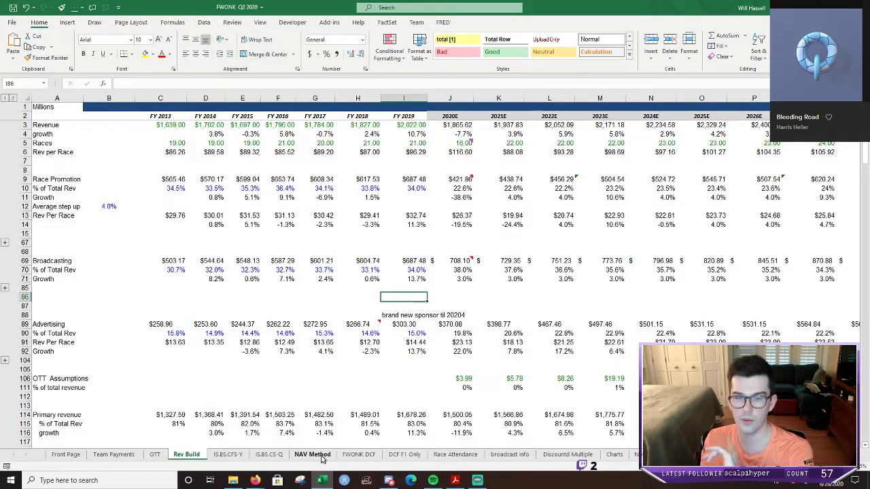
left_click(269, 455)
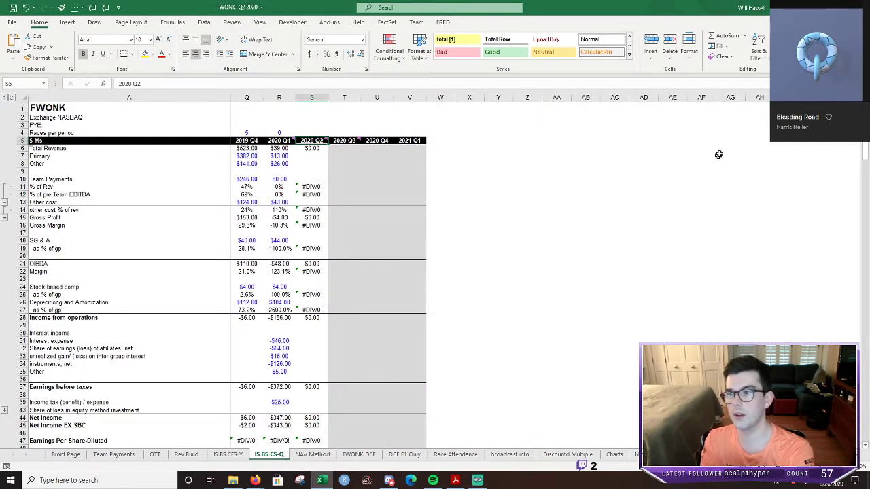
left_click(60, 458)
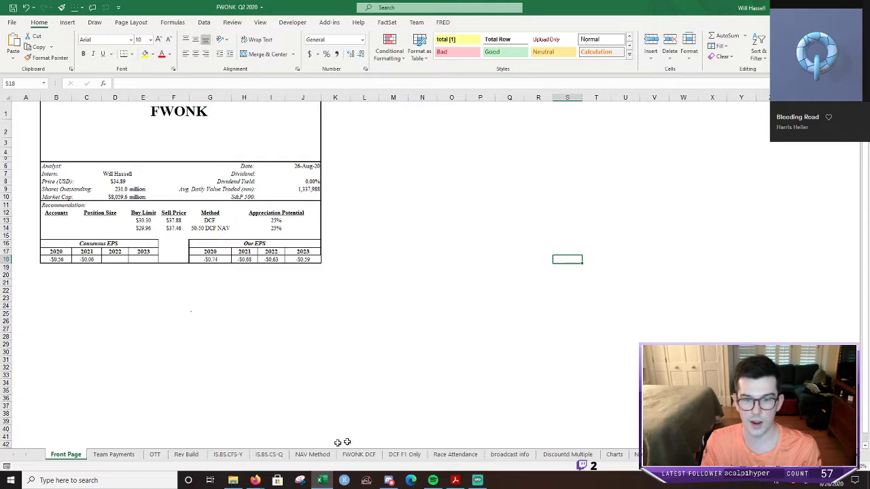
left_click(313, 456)
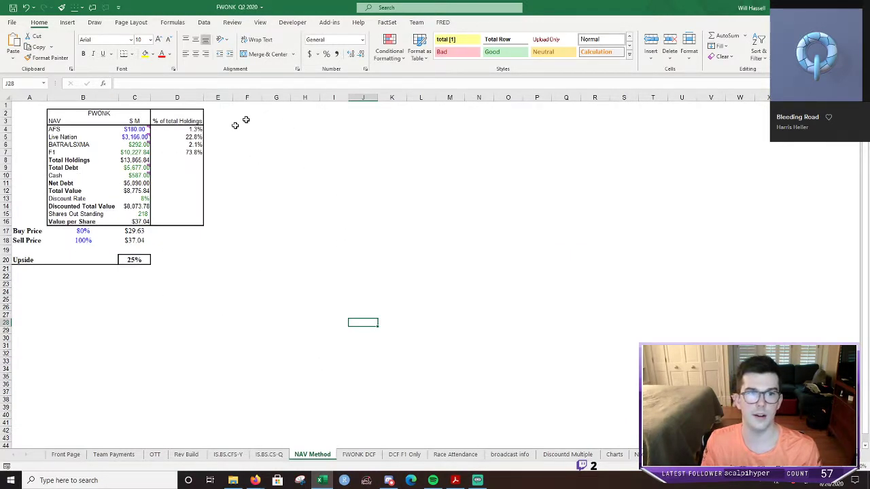
Check the Live Nation and BATRA/LSXMA holding values on NAV Method, then move to DCF F1 Only.
left_click_drag(59, 139, 123, 137)
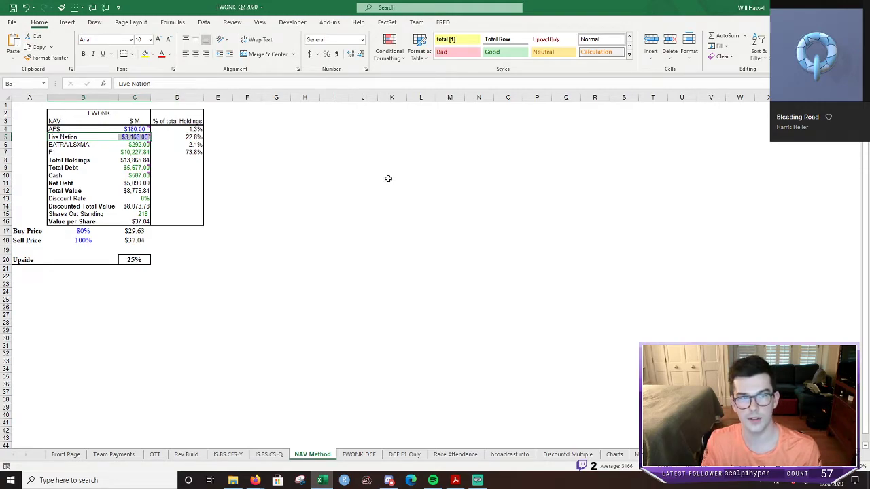
left_click(388, 176)
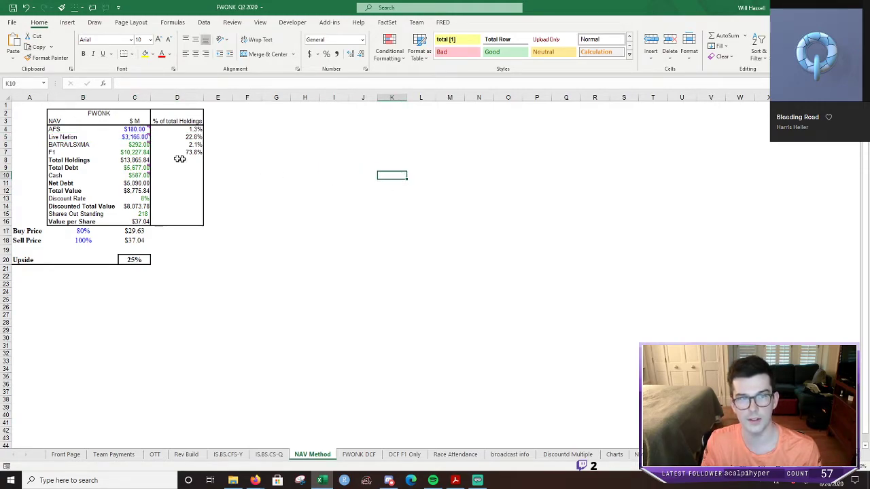
left_click(141, 145)
left_click(356, 151)
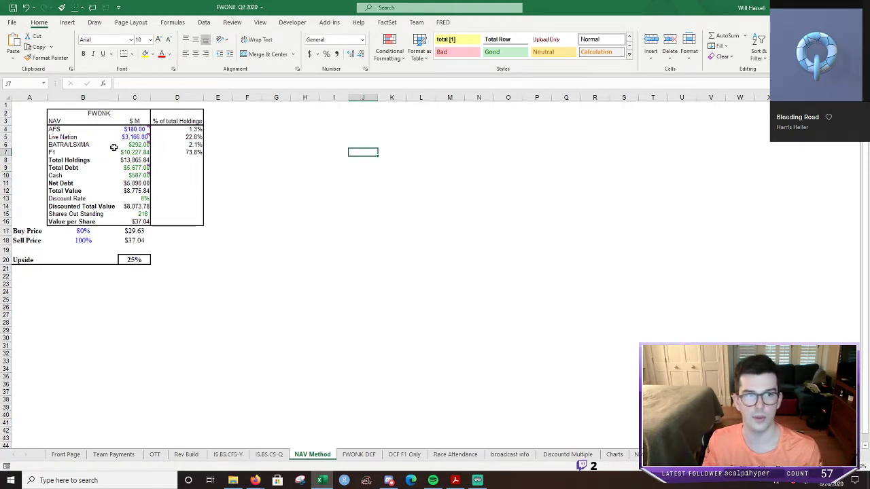
mouse_move(124, 147)
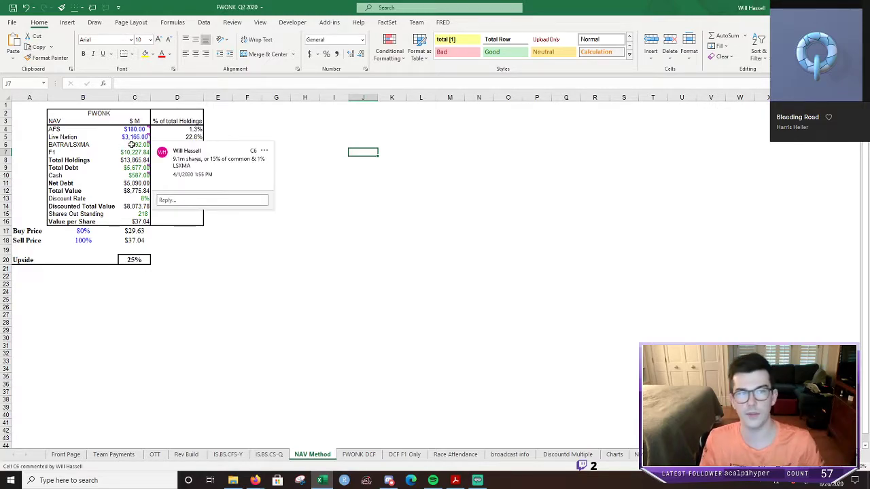
left_click(372, 299)
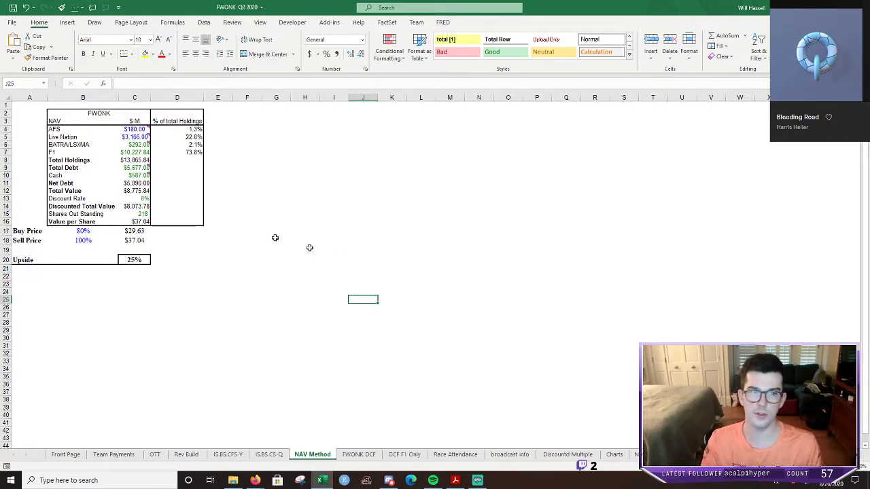
left_click(217, 240)
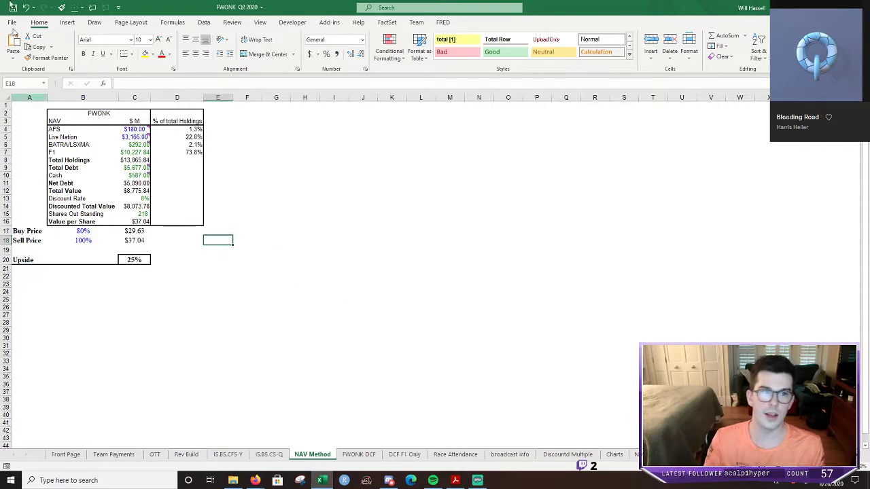
left_click(405, 455)
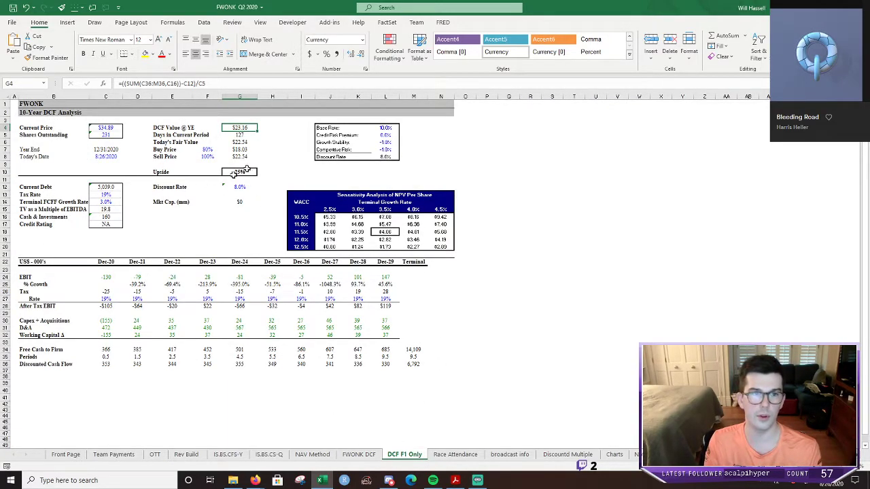
scroll(427, 280, "up", 2, "ctrl")
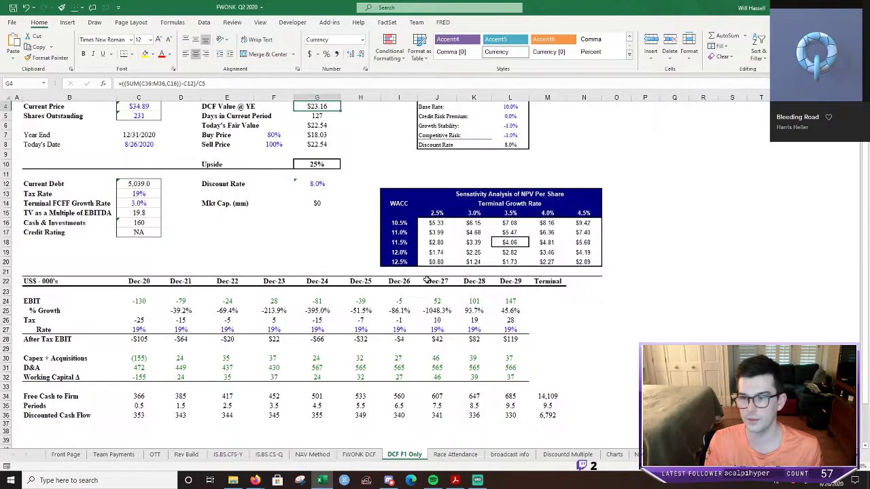
scroll(314, 294, "up", 1)
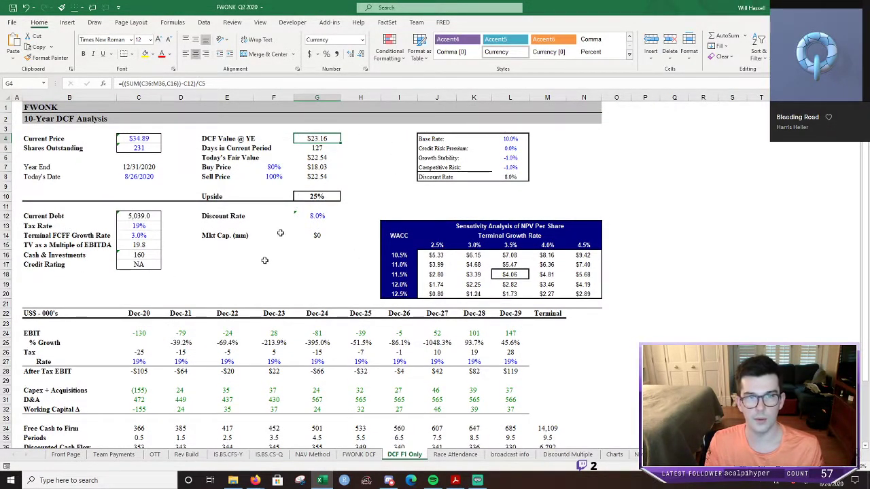
scroll(233, 348, "down", 1)
scroll(233, 349, "down", 2)
scroll(233, 348, "up", 3)
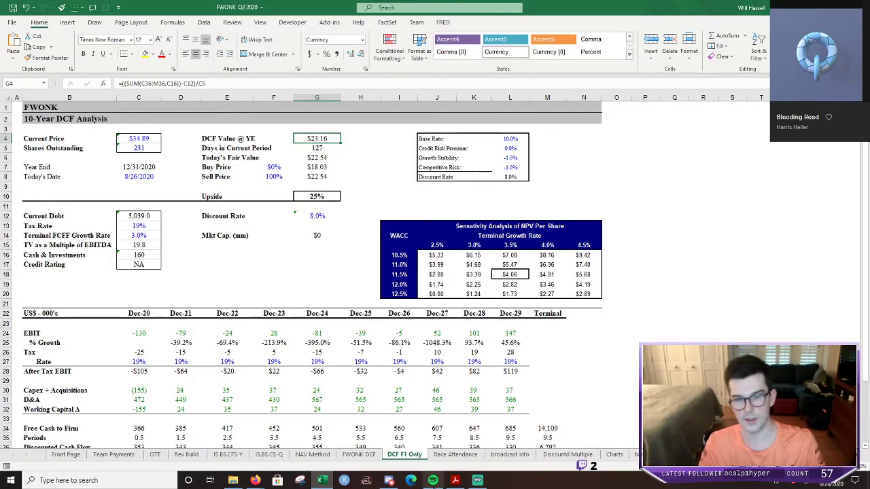
left_click(359, 454)
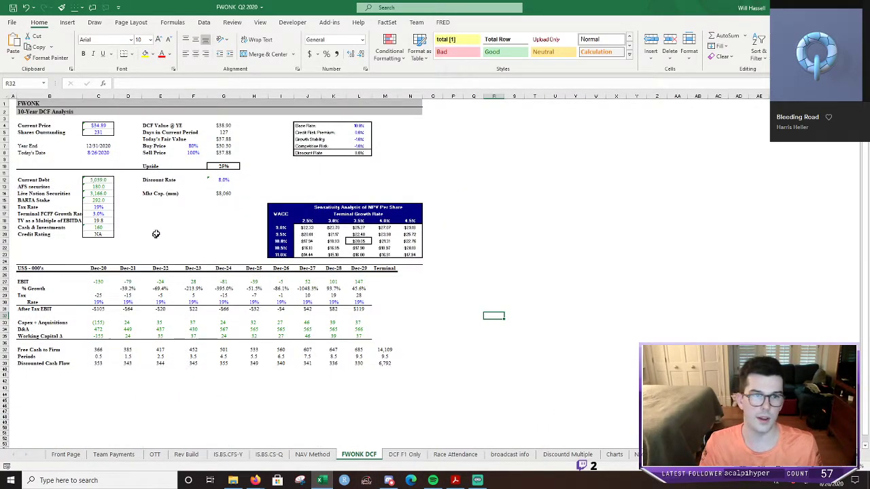
scroll(155, 226, "up", 1, "ctrl")
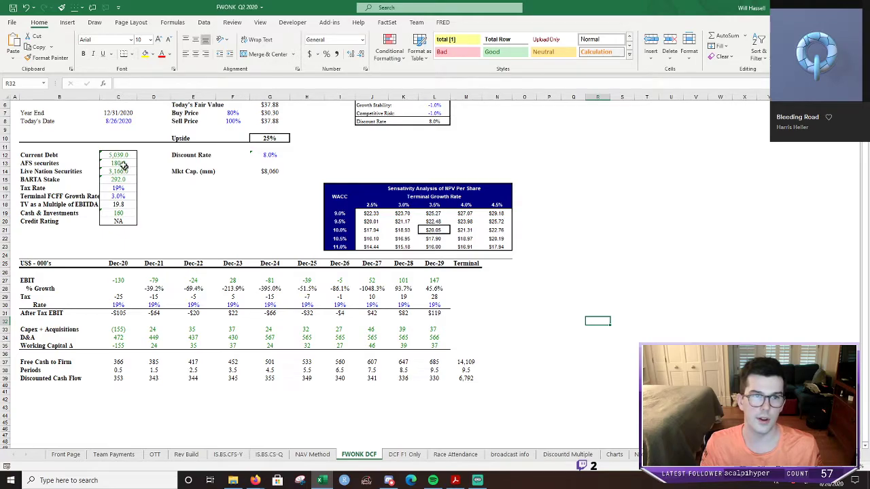
left_click_drag(123, 165, 160, 164)
left_click(233, 255)
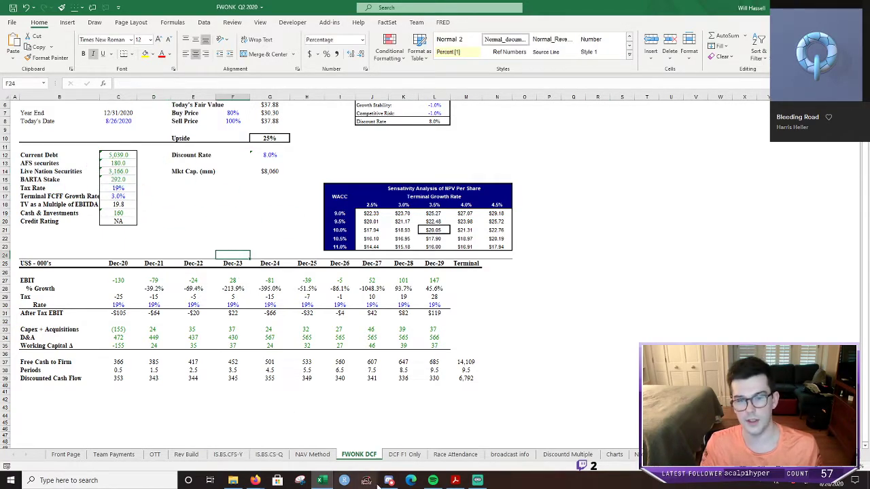
left_click(312, 455)
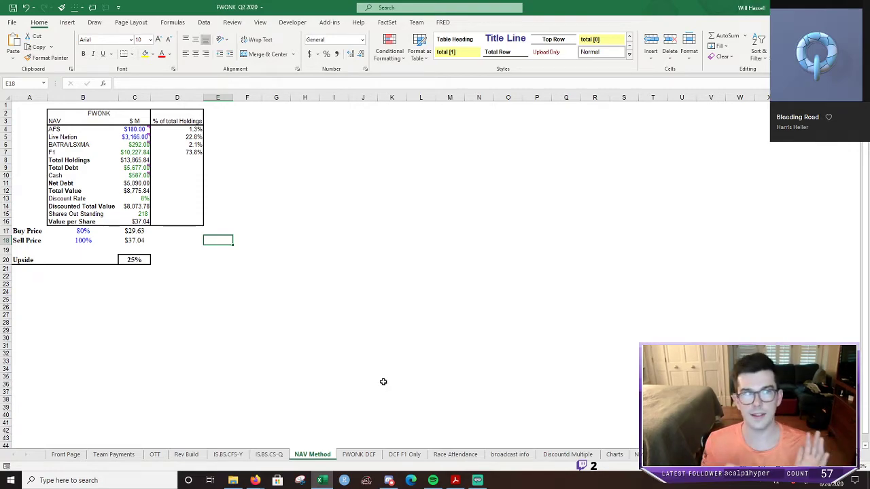
left_click(401, 455)
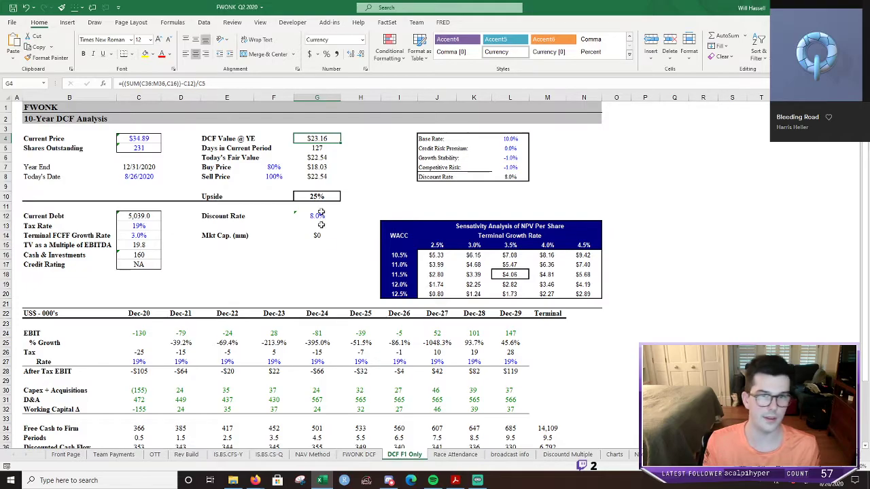
scroll(643, 306, "down", 1)
scroll(639, 306, "up", 1)
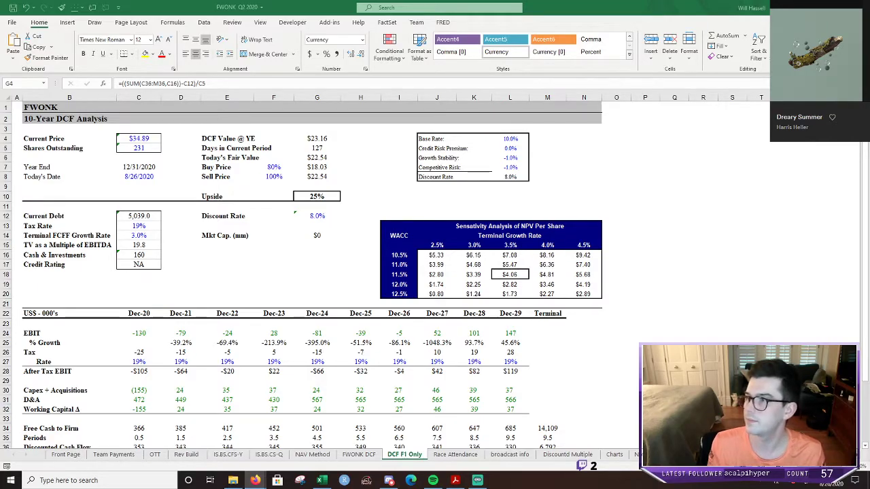
key("alt+Tab")
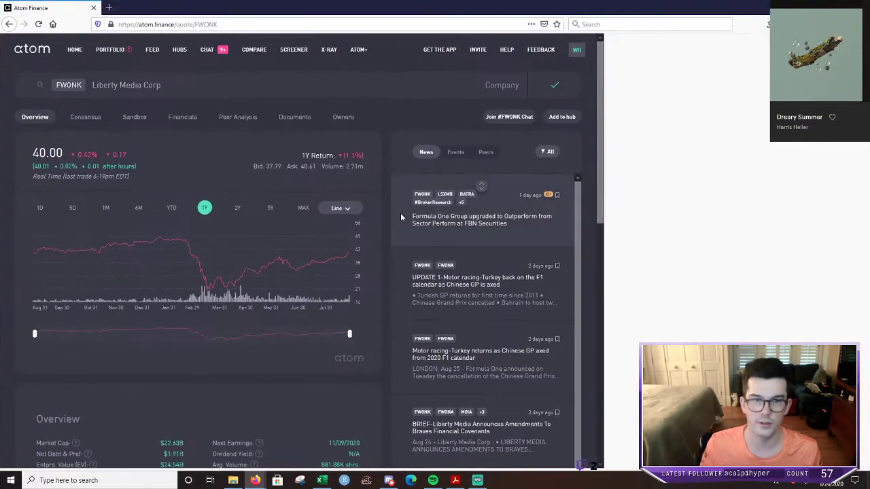
mouse_move(305, 294)
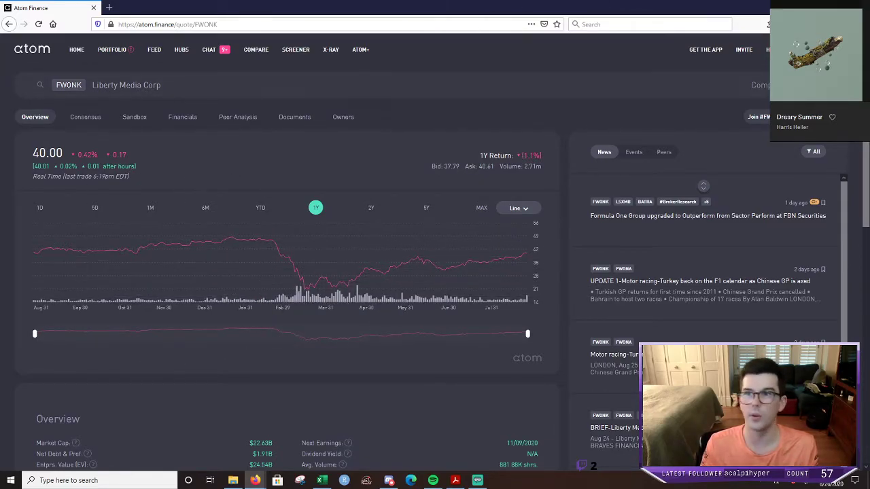
key("alt+Tab")
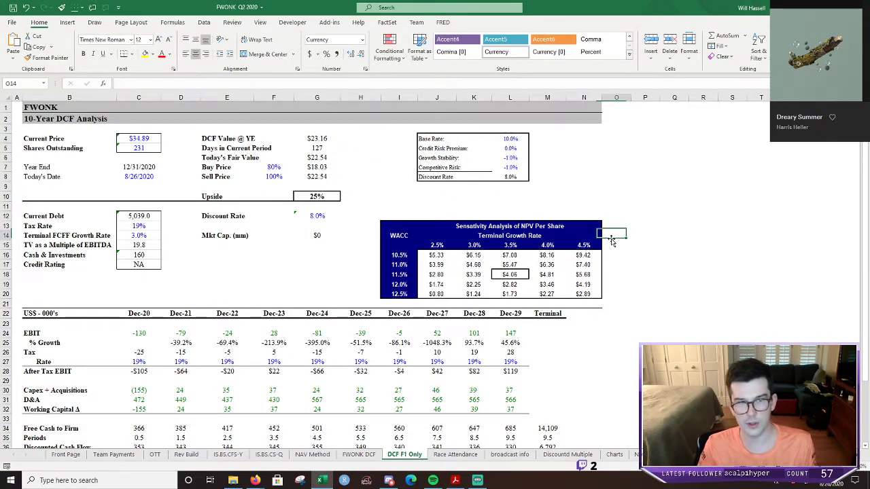
Enter a $40.00 share price in the Front Page Price cell, giving a $9,240.0 million market cap.
left_click(609, 236)
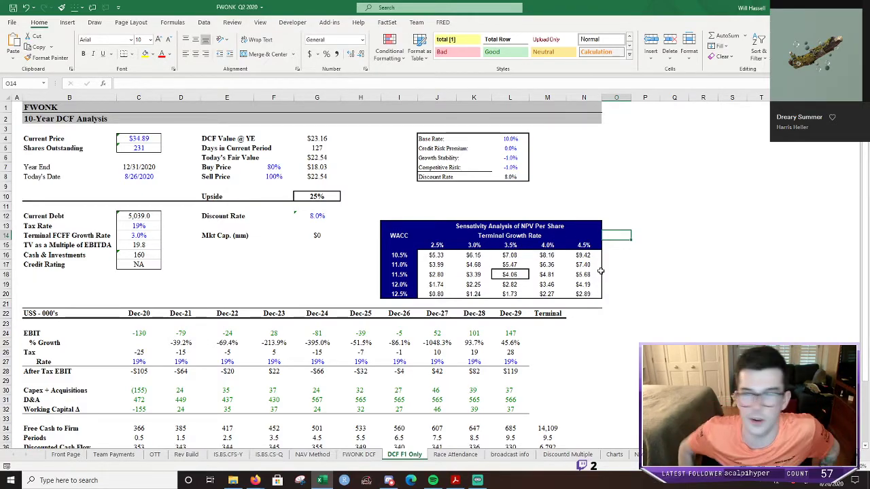
key("alt+Tab")
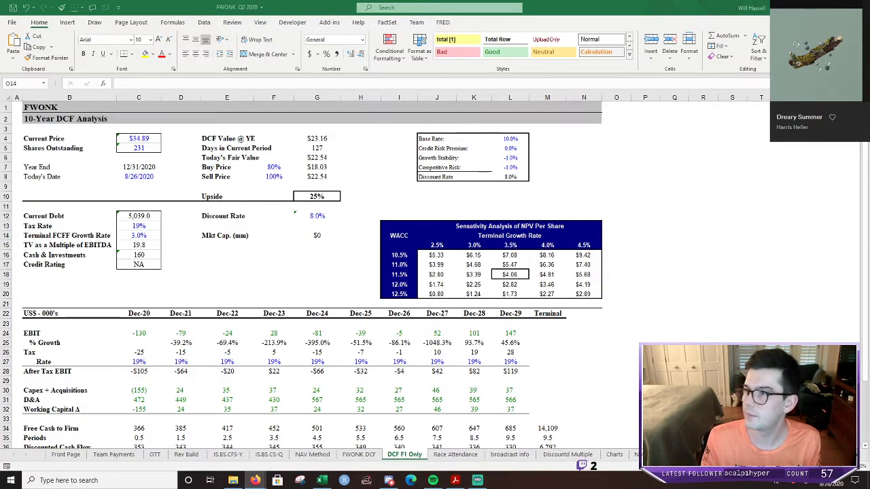
left_click(47, 454)
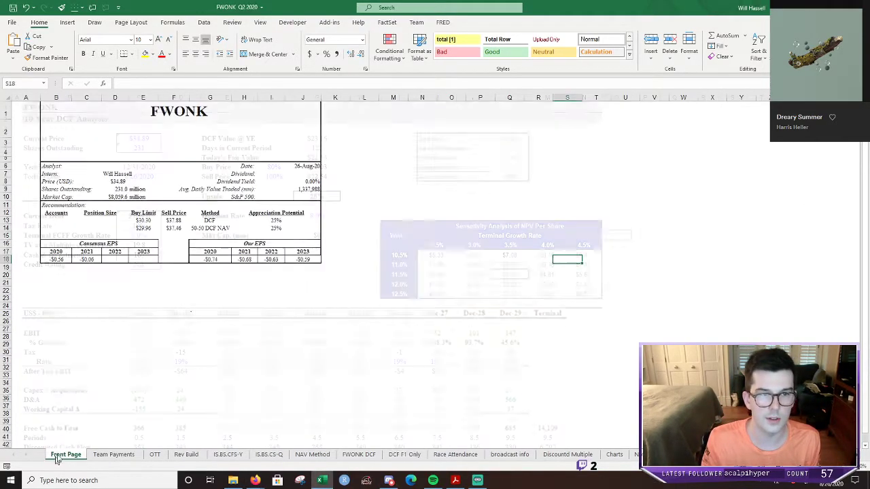
left_click(113, 181)
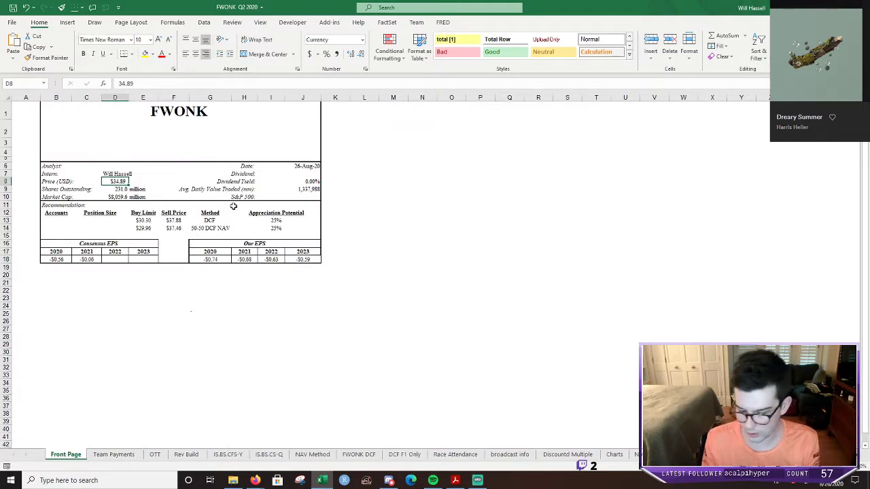
type("4")
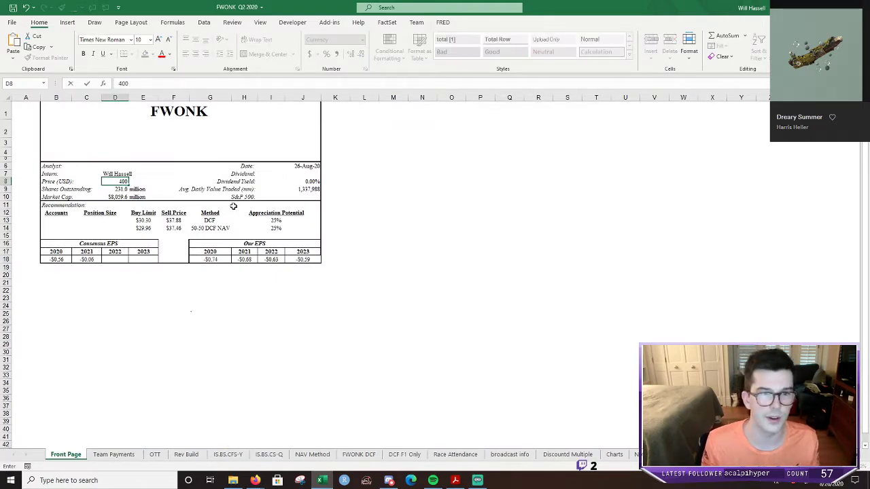
type("0.0")
key("Return")
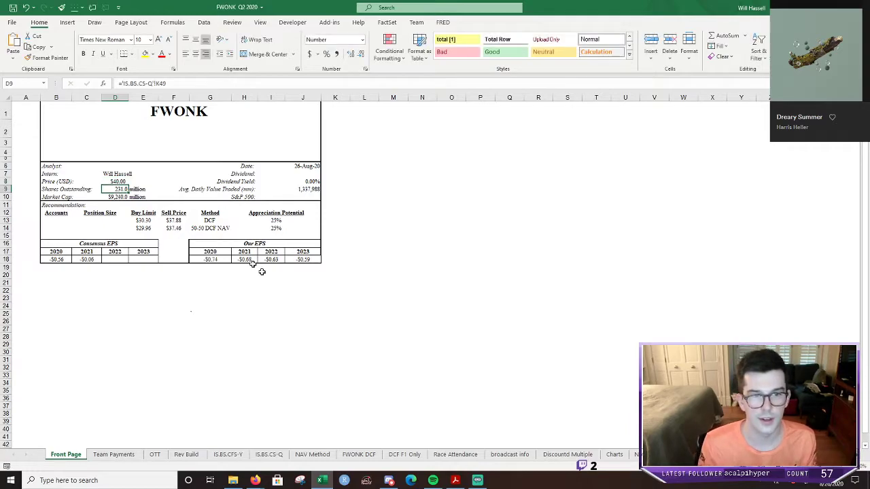
Switch over to the IS.BS.CS-Q quarterly statements sheet.
left_click(336, 305)
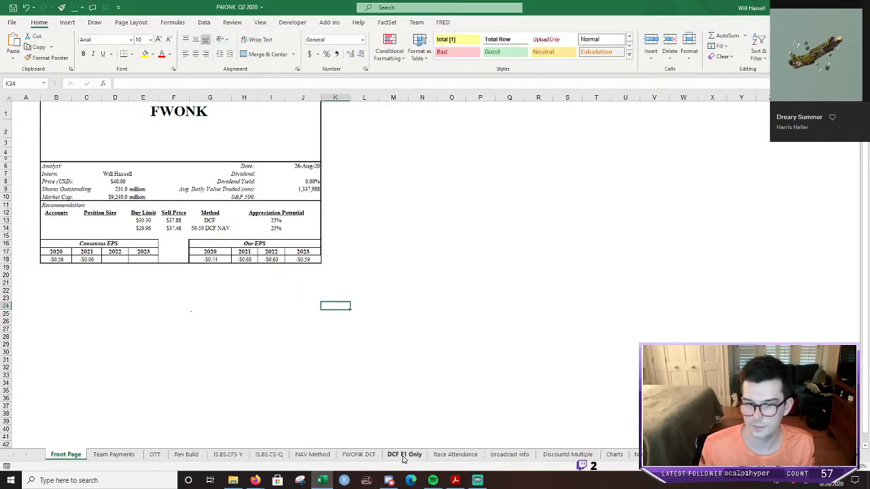
left_click(358, 454)
left_click(270, 454)
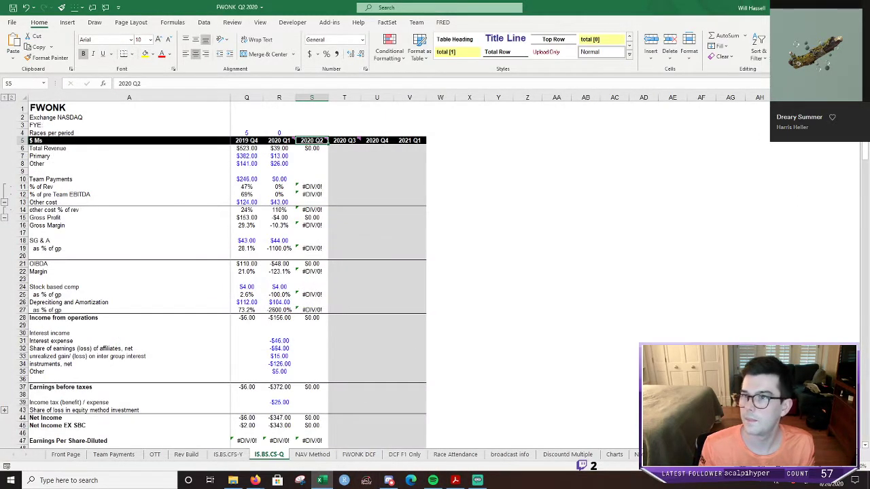
Dock the workbook beside the Liberty Media results page and locate the 2020 Q2 revenue cells.
key("super+Left")
left_click(581, 5)
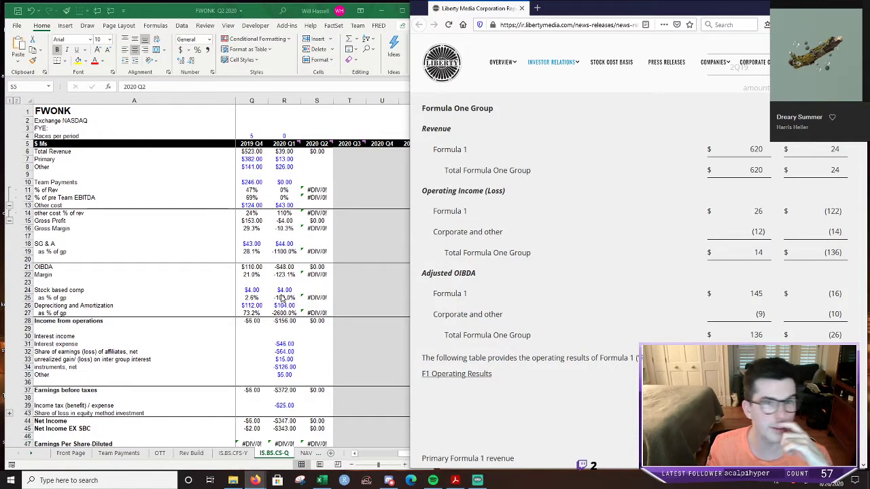
scroll(326, 195, "up", 2, "ctrl")
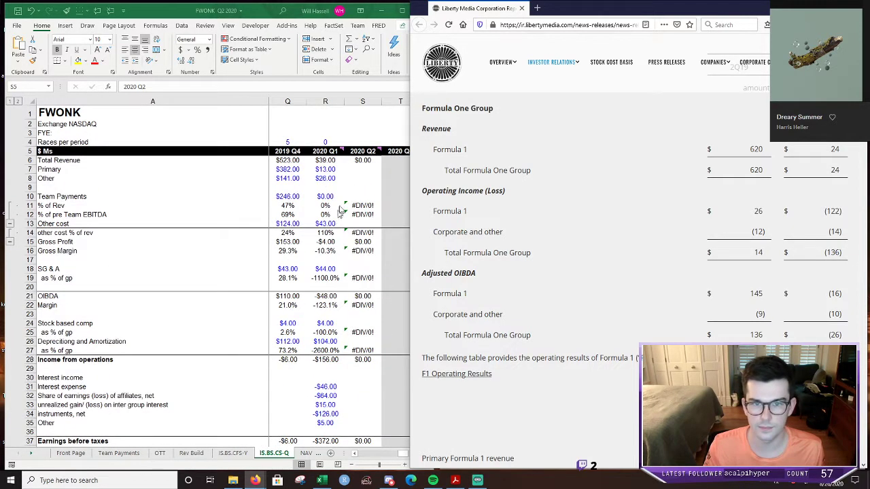
left_click(359, 168)
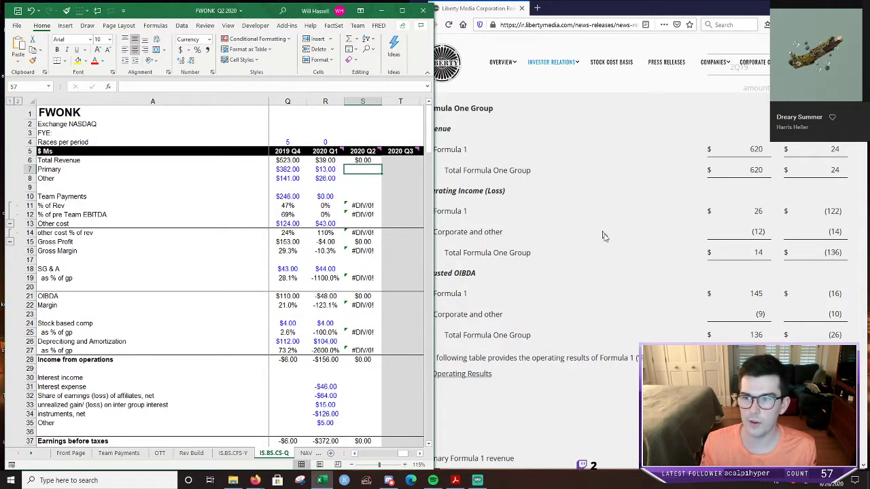
scroll(647, 259, "up", 3)
scroll(645, 260, "down", 3)
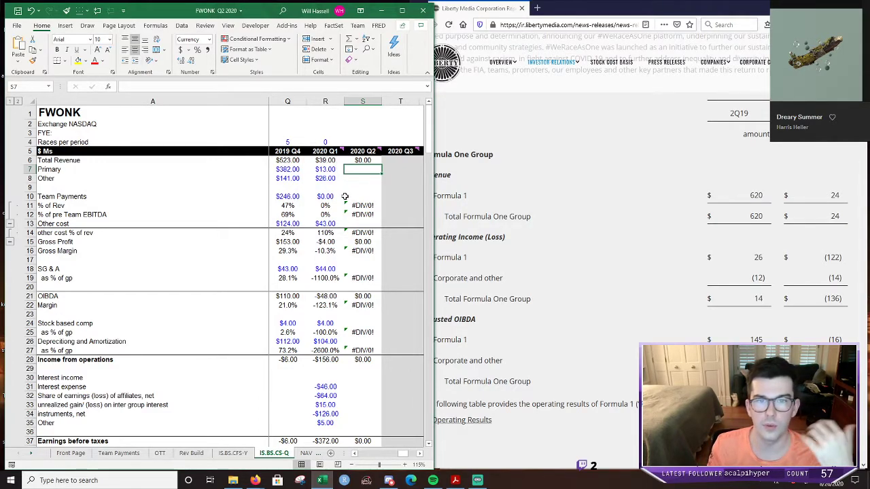
left_click(363, 138)
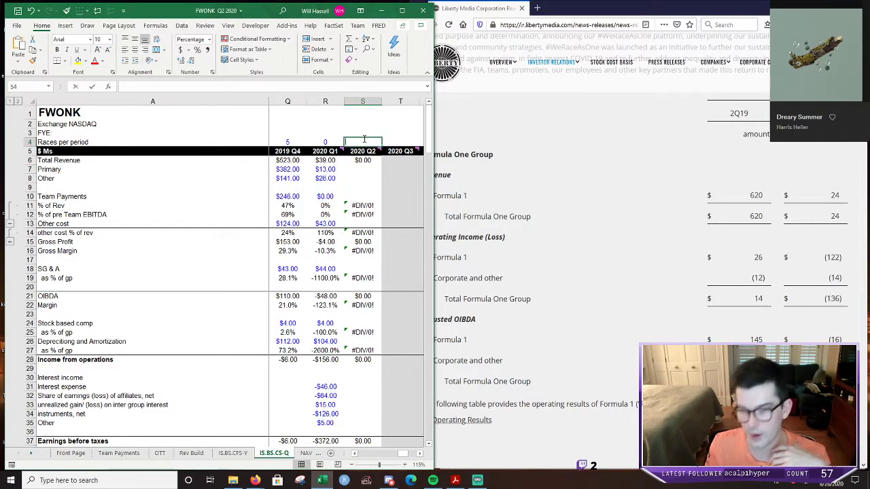
type("0")
key("Escape")
Enter 2020 Q2 Primary revenue of 0 and Other revenue of 24.
key("Left")
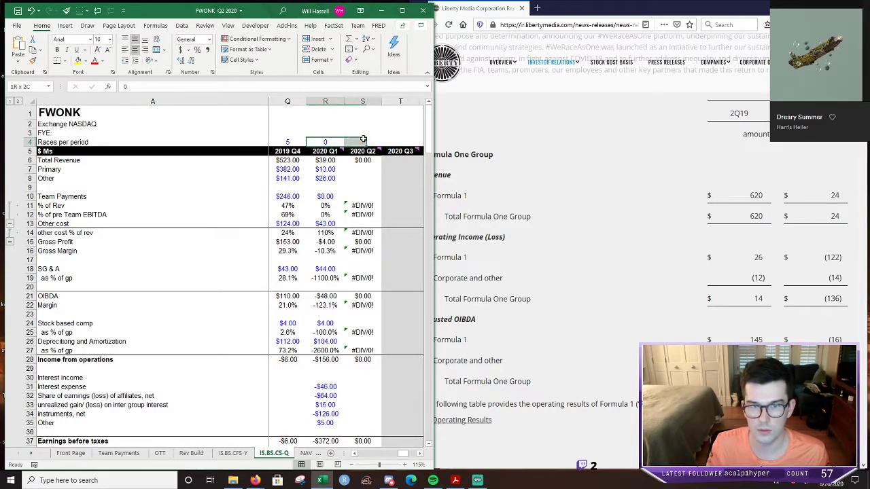
key("Down")
key("Down")
key("Right")
key("Down")
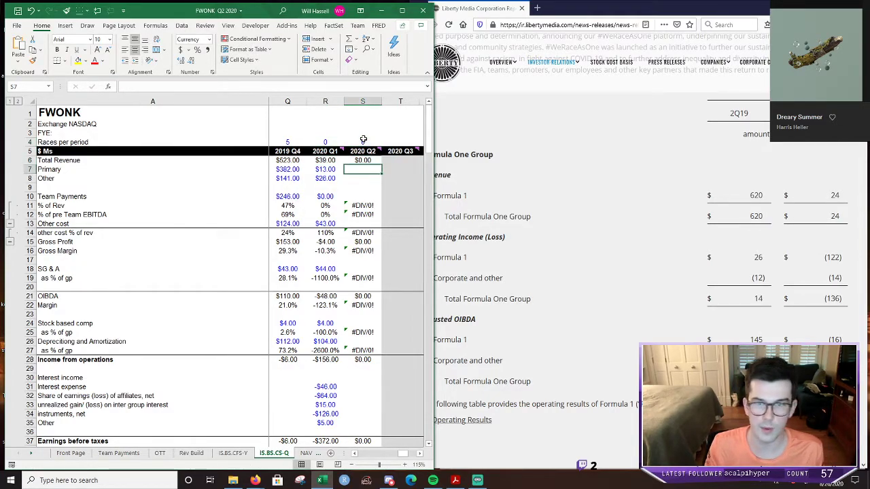
type("0")
key("Return")
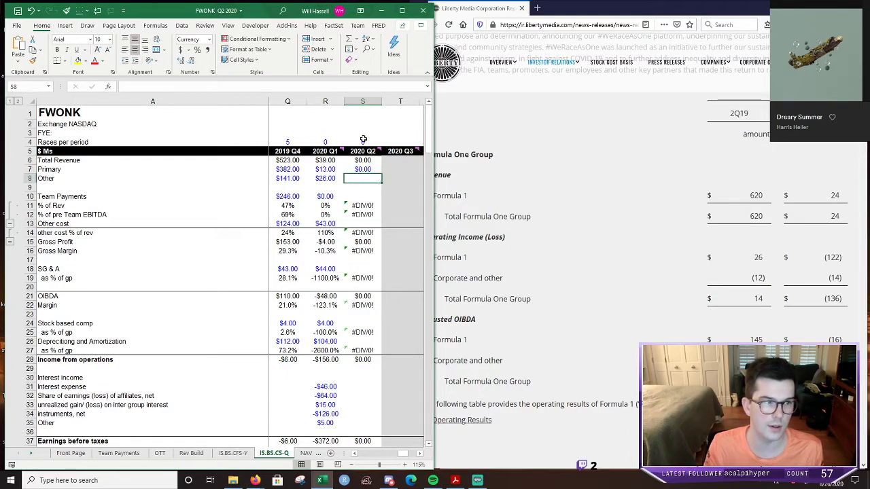
type("24")
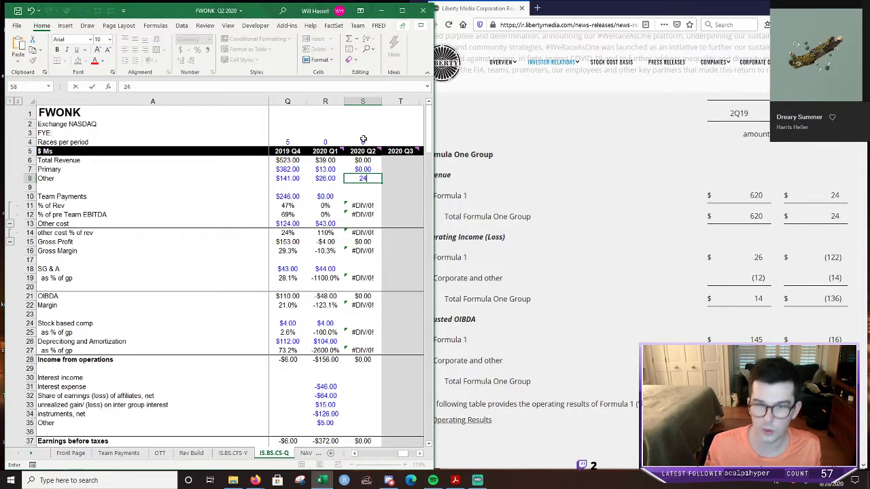
key("Return")
key("Return")
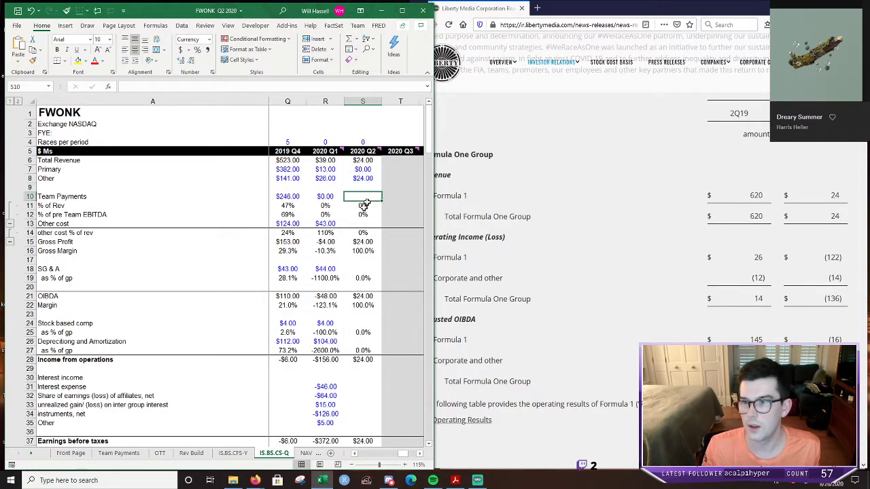
scroll(538, 309, "down", 1)
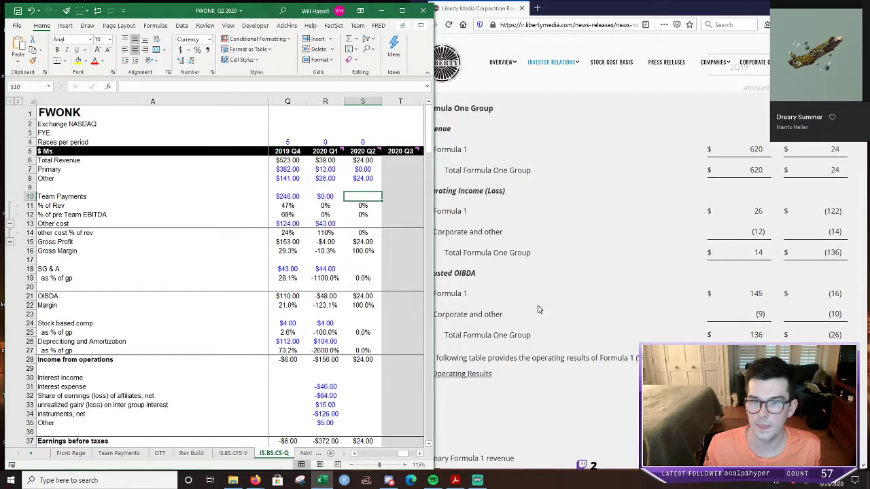
scroll(539, 310, "down", 4)
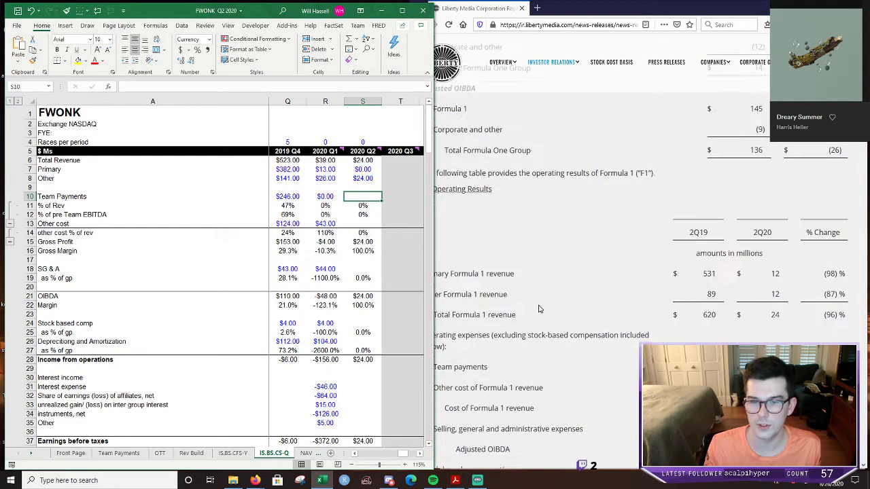
Replace the 24 with 12 in 2020 Q2 Primary revenue and 12 in Other revenue.
left_click_drag(437, 325, 420, 324)
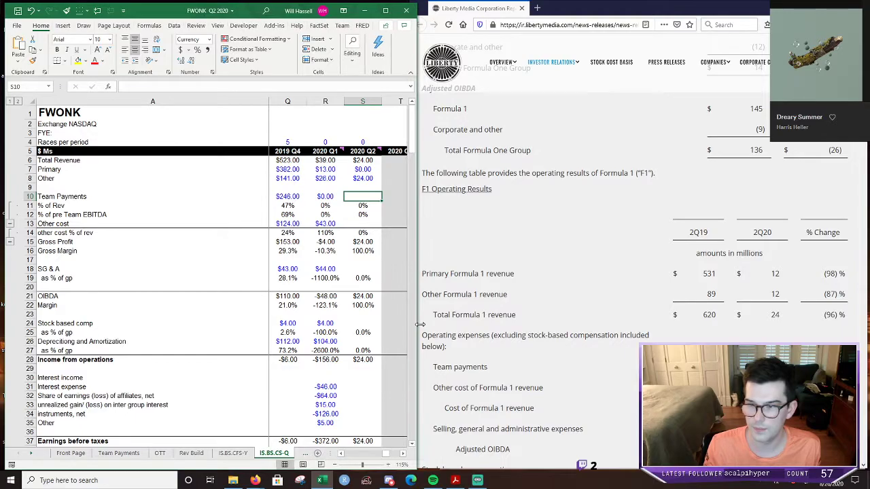
scroll(610, 304, "down", 2)
left_click(379, 171)
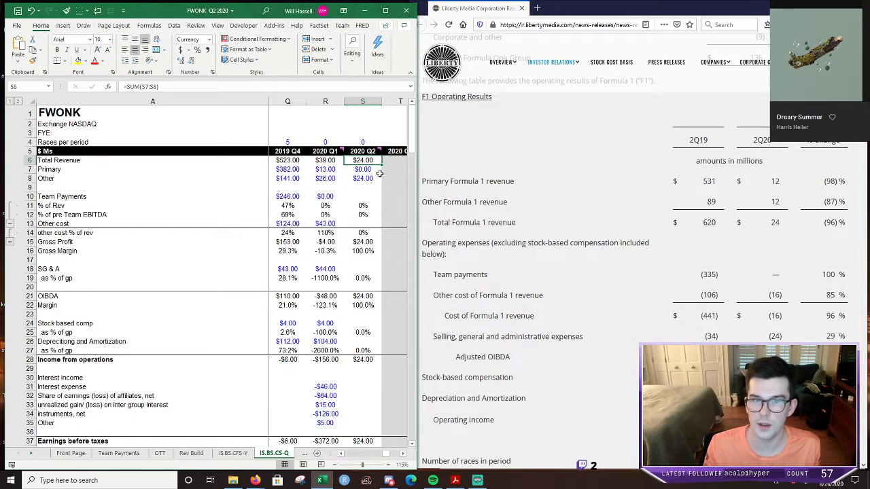
key("Down")
key("Delete")
key("Up")
type("1")
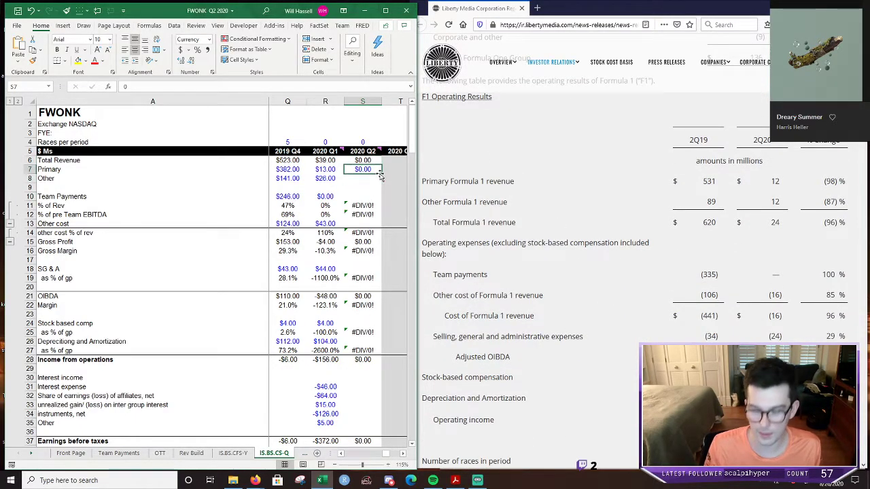
type("2")
key("Return")
type("1")
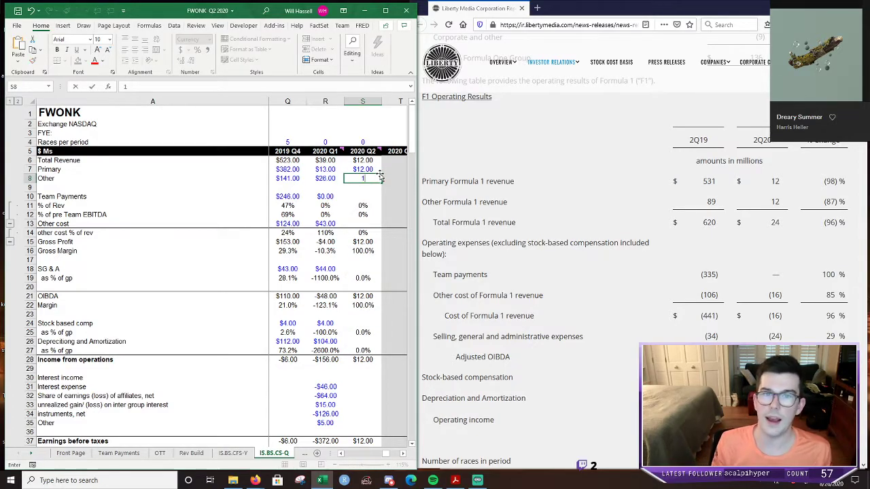
key("Return")
key("Return")
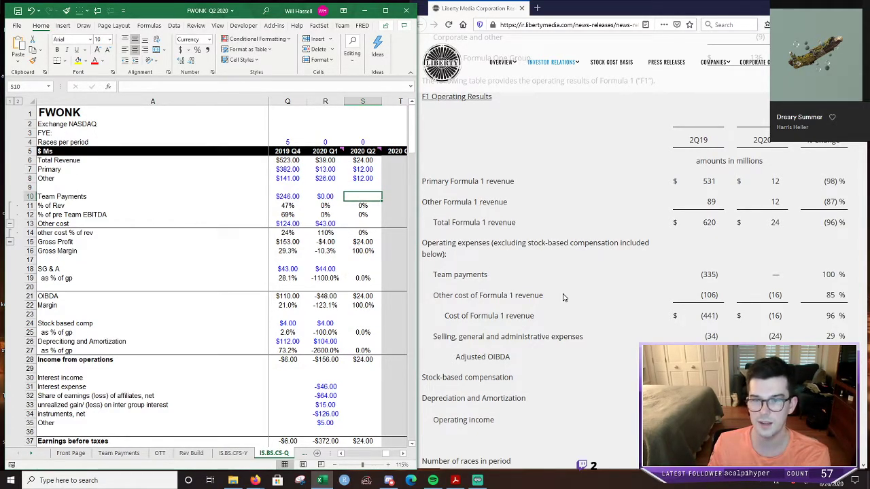
scroll(563, 297, "down", 1)
scroll(563, 294, "up", 1)
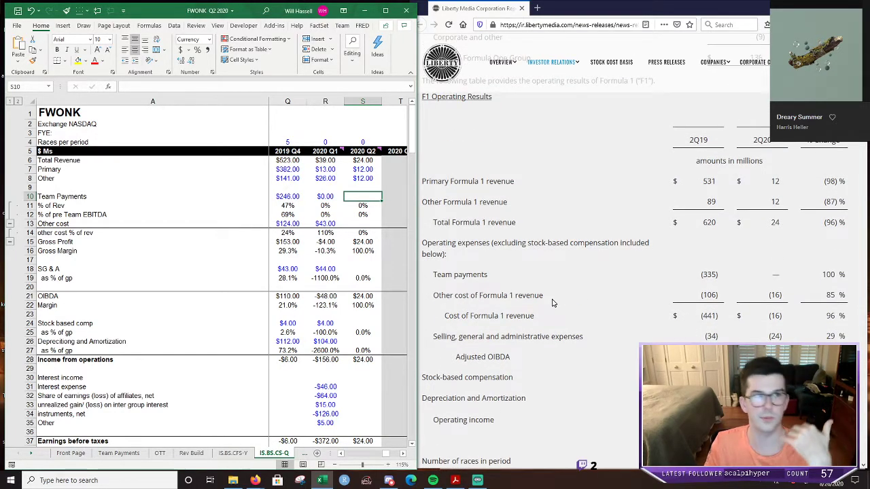
left_click(367, 270)
Enter 2020 Q2 Team Payments of 0 and Other cost of 16.
scroll(293, 278, "down", 1)
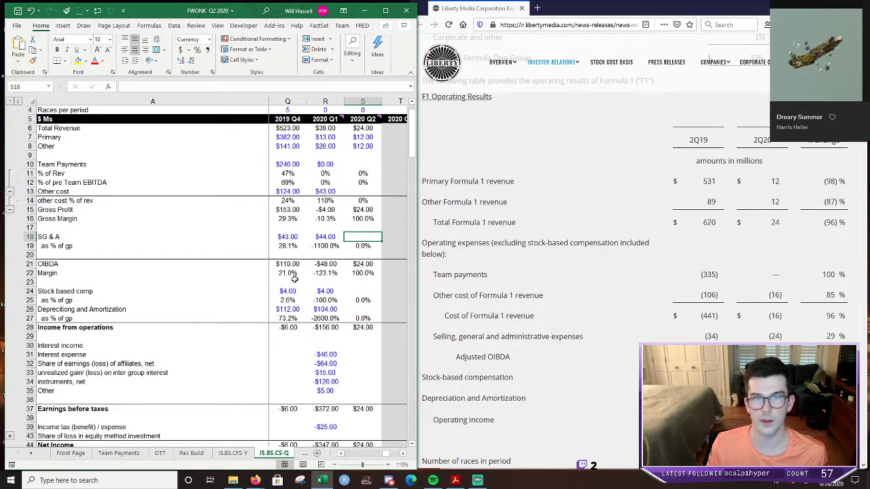
left_click(360, 193)
left_click(362, 163)
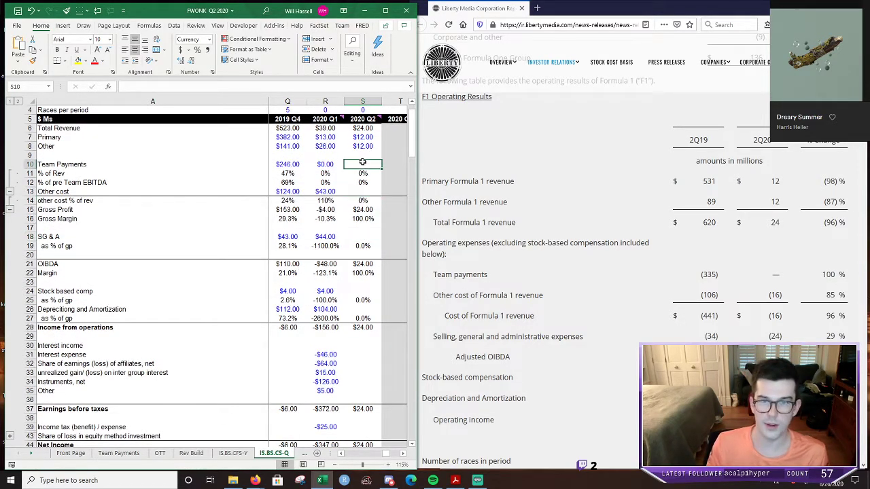
type("0")
key("Return")
key("Down")
key("Down")
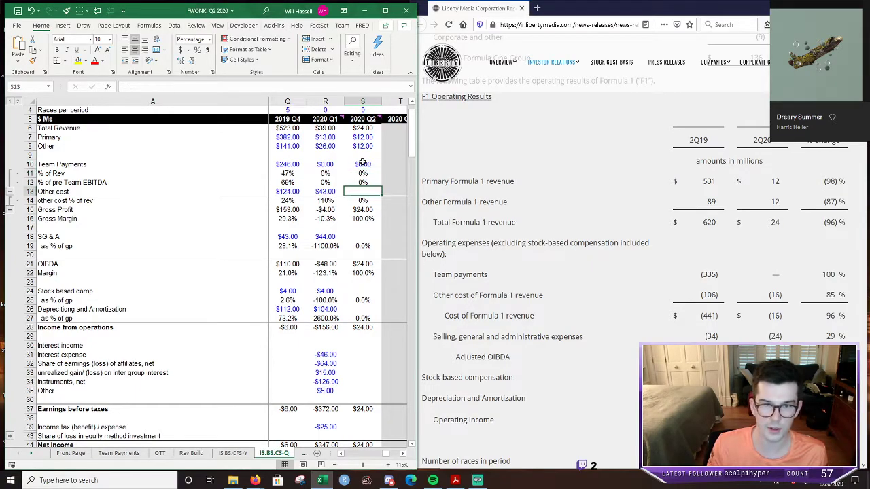
type("16")
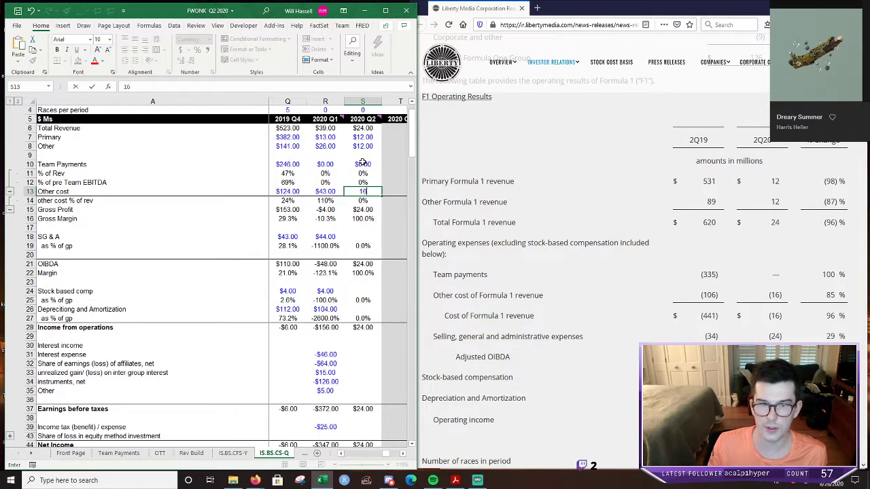
key("Return")
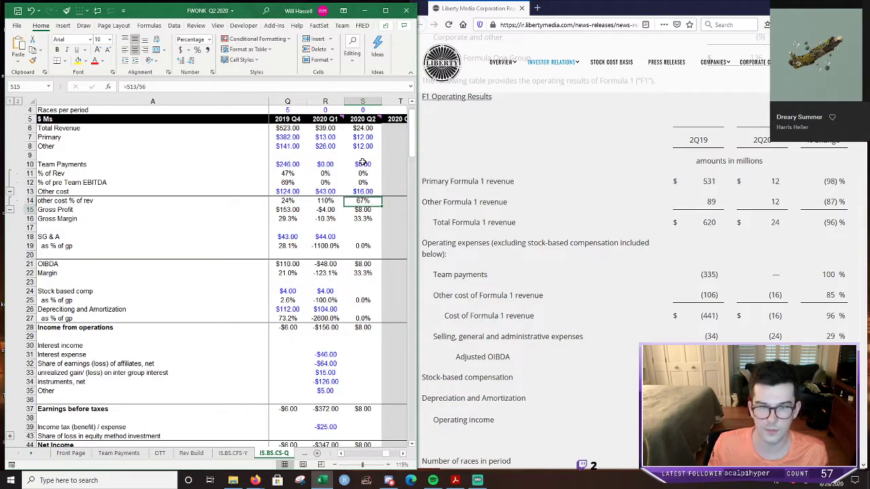
Add the Gross Profit formula =(R6-(R10+R13)) in 2020 Q1 and fill it into Q2.
key("Up")
key("Left")
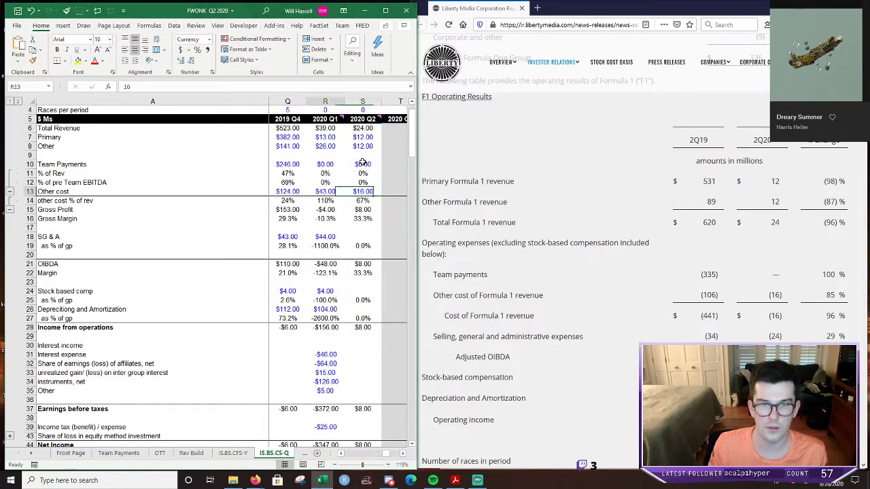
key("Down")
key("Down")
type("=(R6-(R10+R13))")
key("Tab")
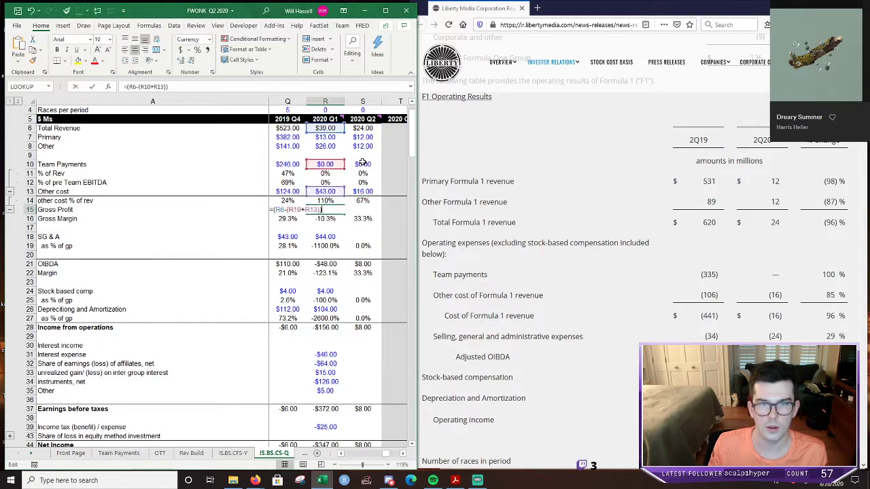
key("ctrl+r")
key("F2")
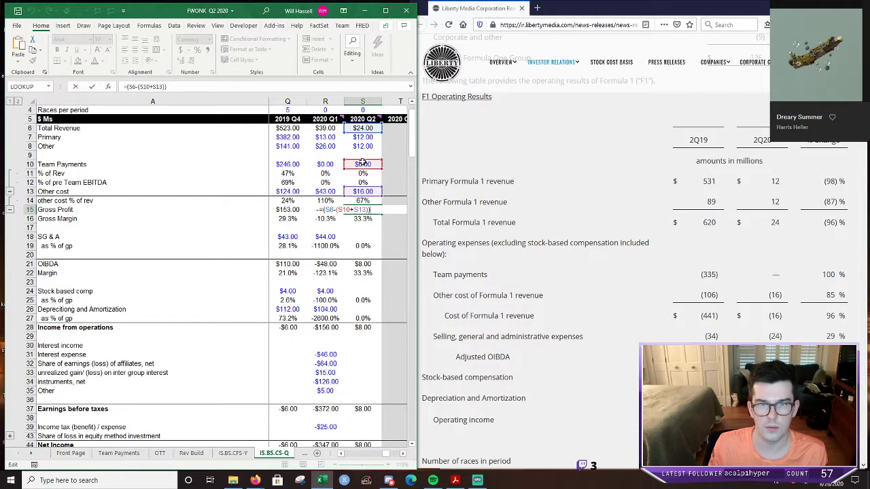
key("Return")
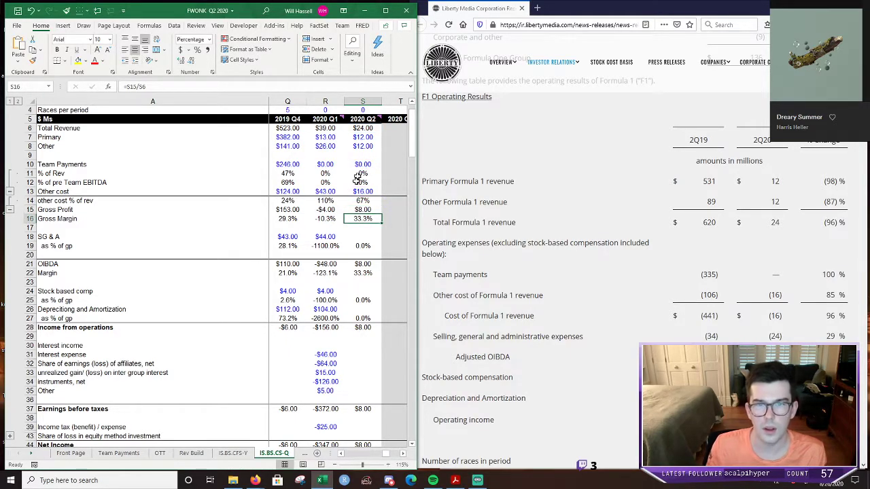
Enter -$24 as 2020 Q2 SG&A.
left_click(359, 238)
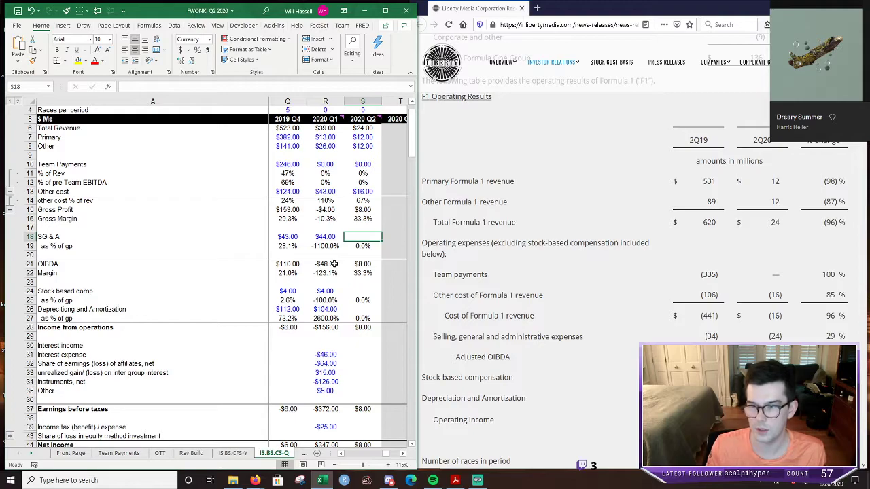
type("-")
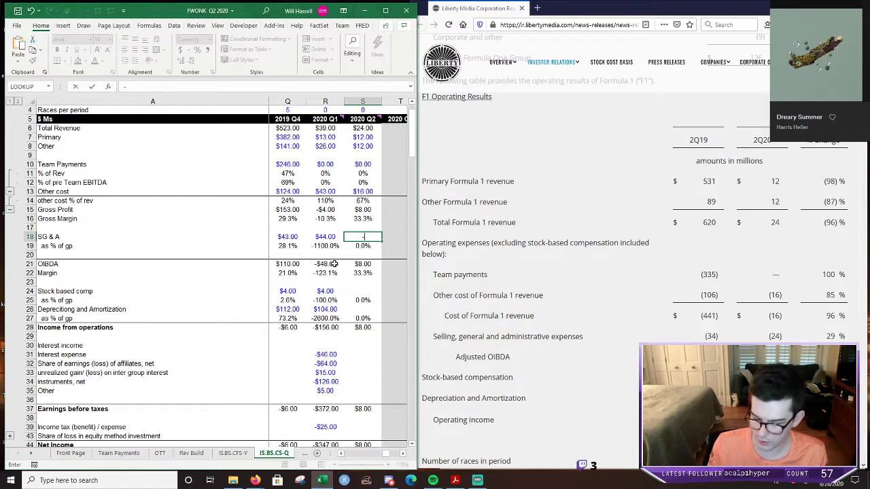
type("$24")
key("Return")
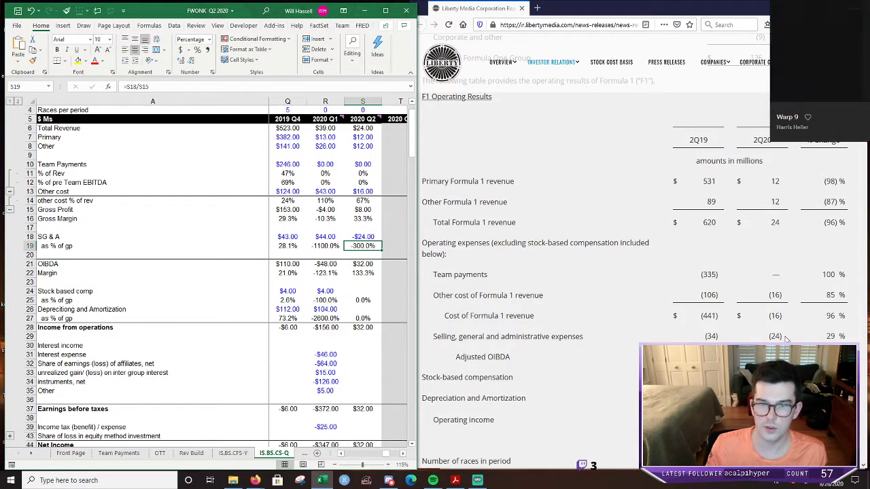
Enter -4 as 2020 Q2 stock-based compensation.
scroll(613, 190, "down", 1)
scroll(613, 190, "down", 2)
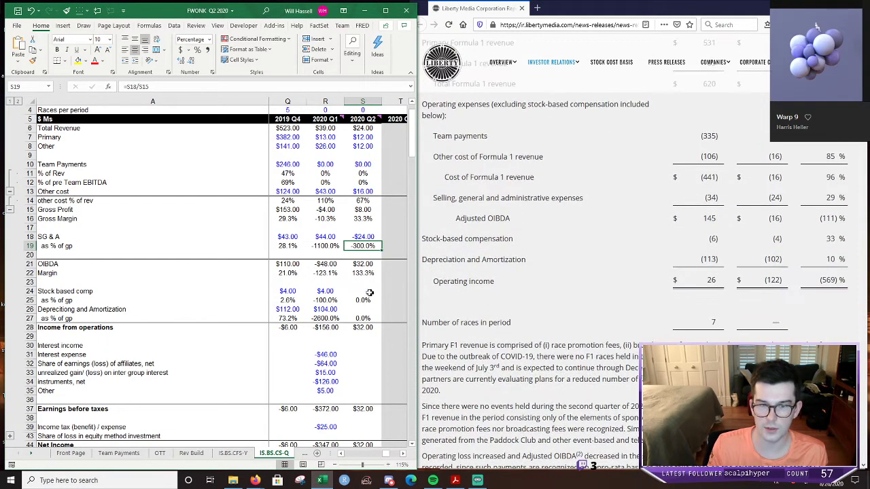
key("Down")
key("Down")
key("Down")
key("Down")
key("Down")
scroll(308, 332, "down", 1)
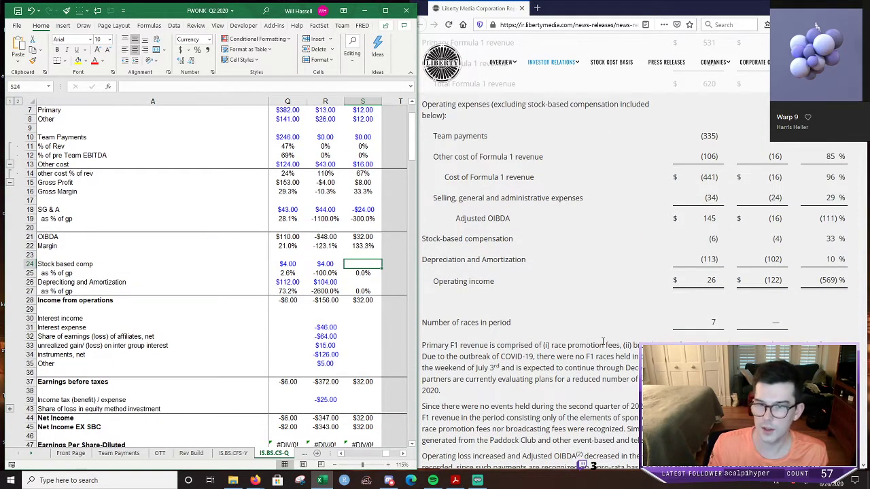
type("-4")
key("Return")
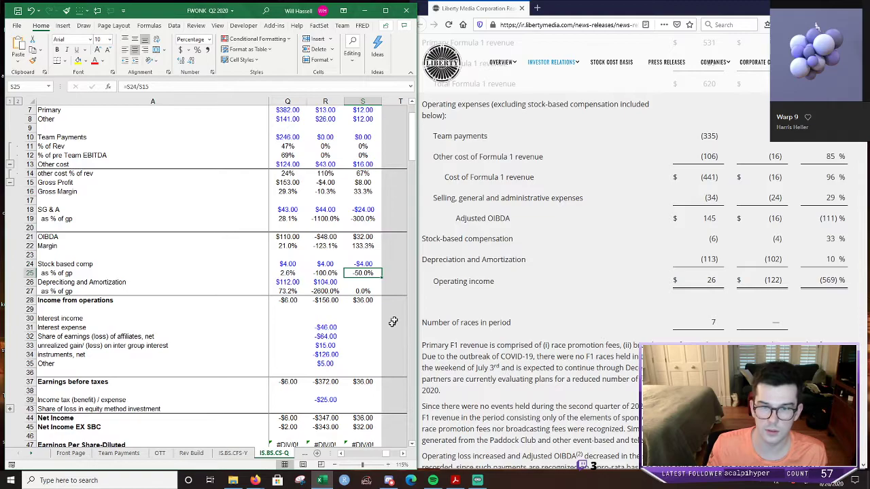
Enter 102 as 2020 Q2 depreciation and amortization.
left_click(364, 282)
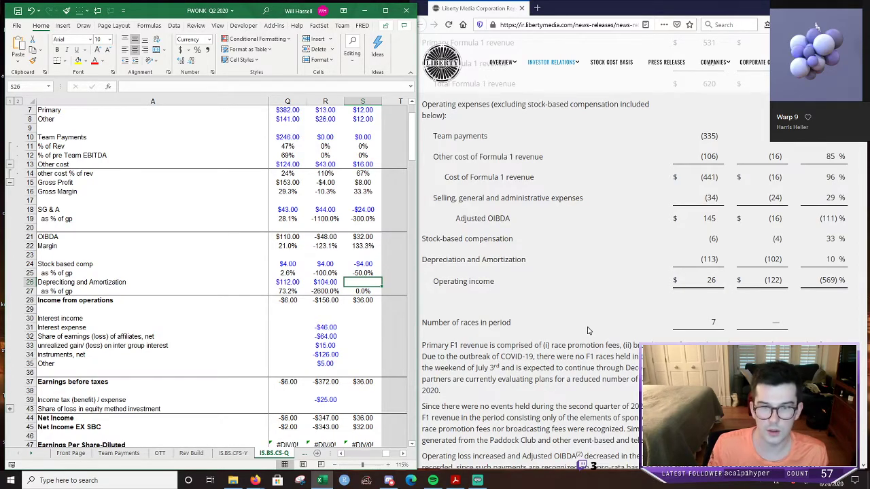
type("102")
key("Return")
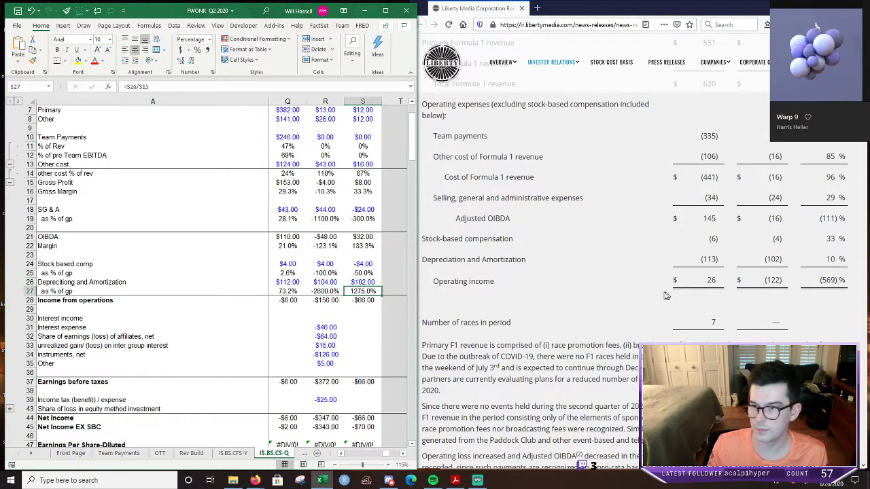
scroll(662, 297, "down", 1)
scroll(663, 297, "up", 2)
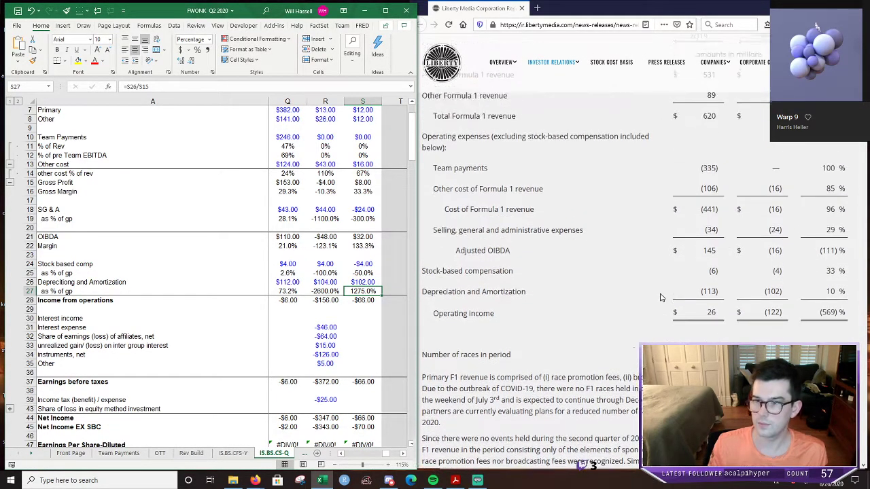
scroll(356, 334, "down", 1)
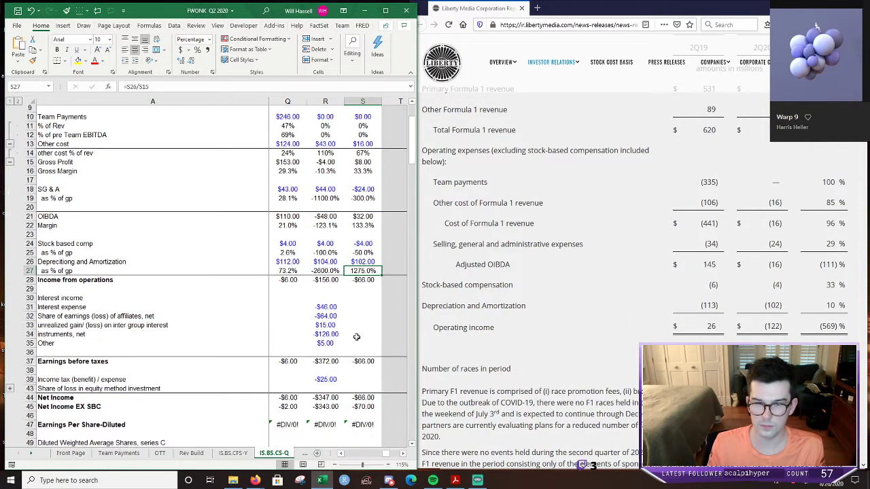
scroll(357, 316, "up", 1)
Set 2020 Q2 income from operations to =S15-S18-S24-S26.
key("Down")
type("=S15-S18-S24-S26")
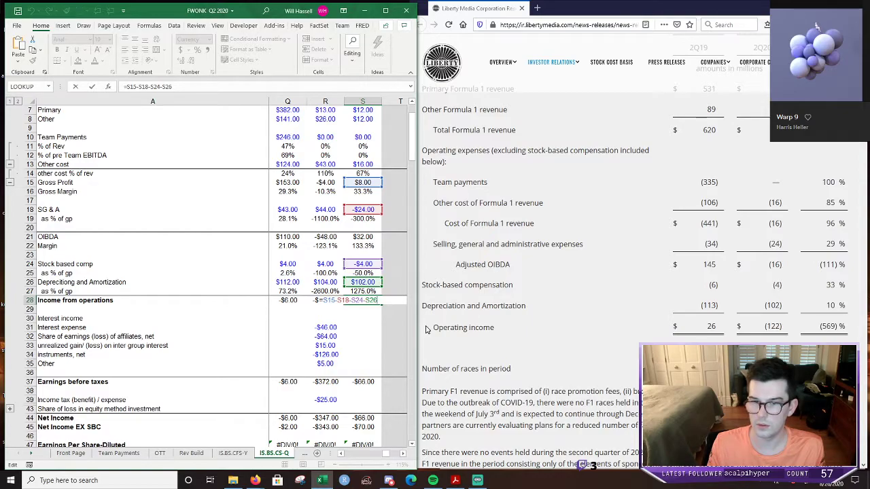
key("Return")
Re-confirm stock-based comp and re-enter -24 as 2020 Q2 SG&A.
double_click(357, 266)
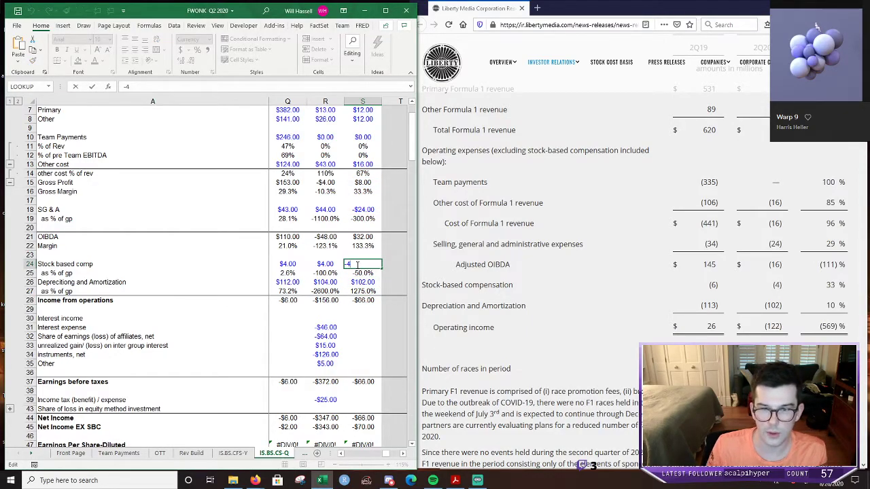
key("Return")
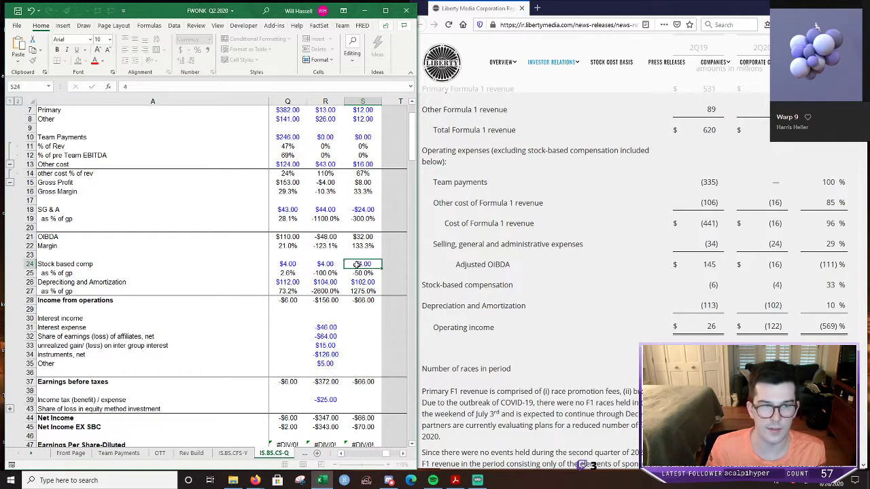
key("Up")
key("Up")
key("Up")
key("Up")
key("Up")
key("Up")
key("Up")
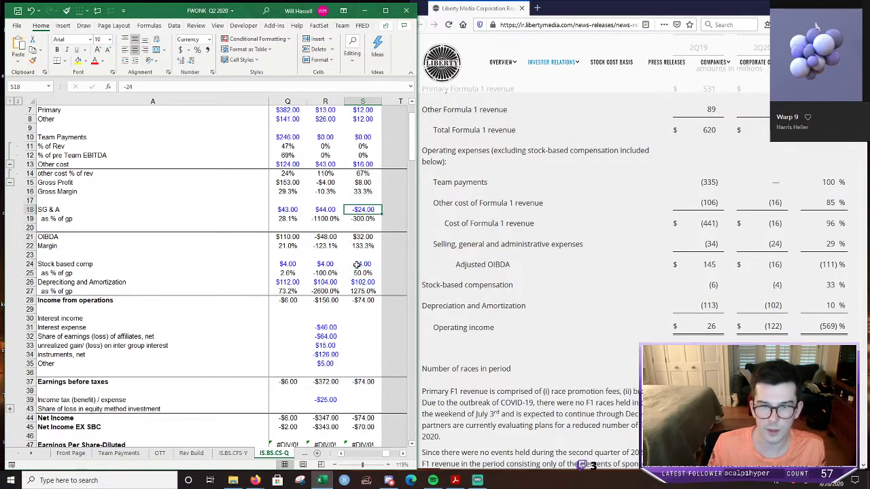
type("-24")
key("Return")
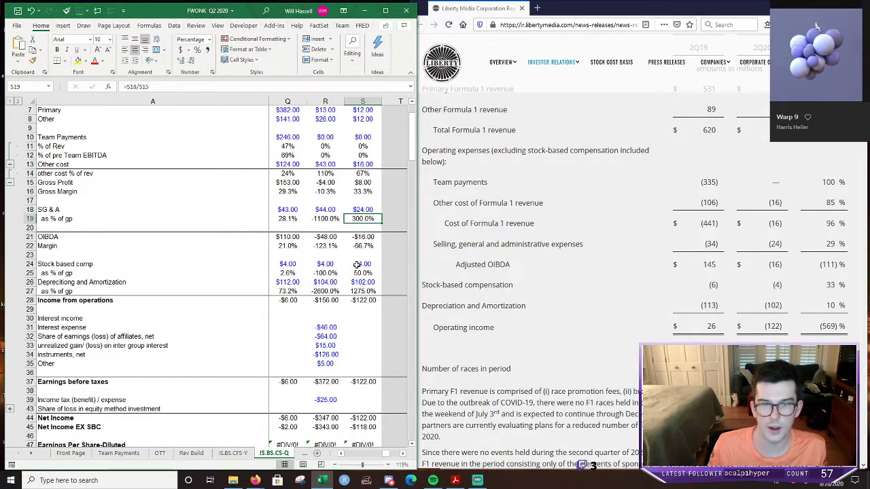
Compare the Q2 and Q1 income-from-operations formulas without changing them.
left_click(374, 335)
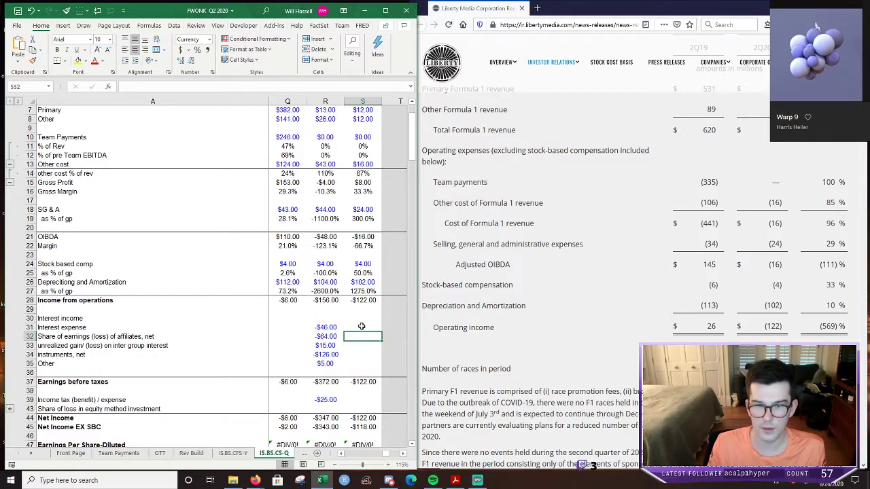
double_click(369, 302)
key("Escape")
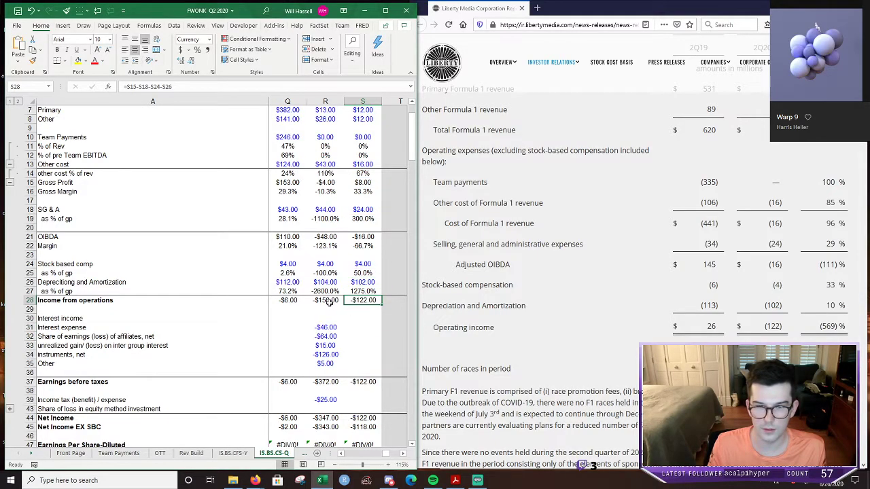
key("Left")
key("F2")
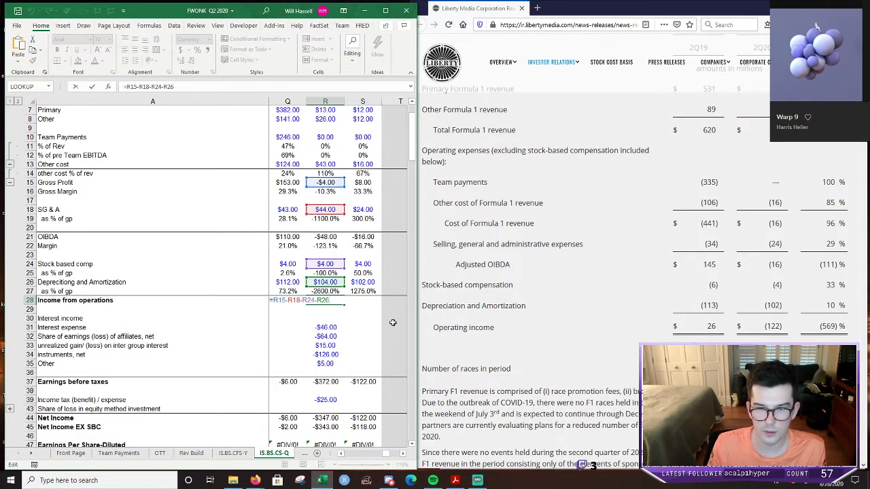
key("Tab")
key("F2")
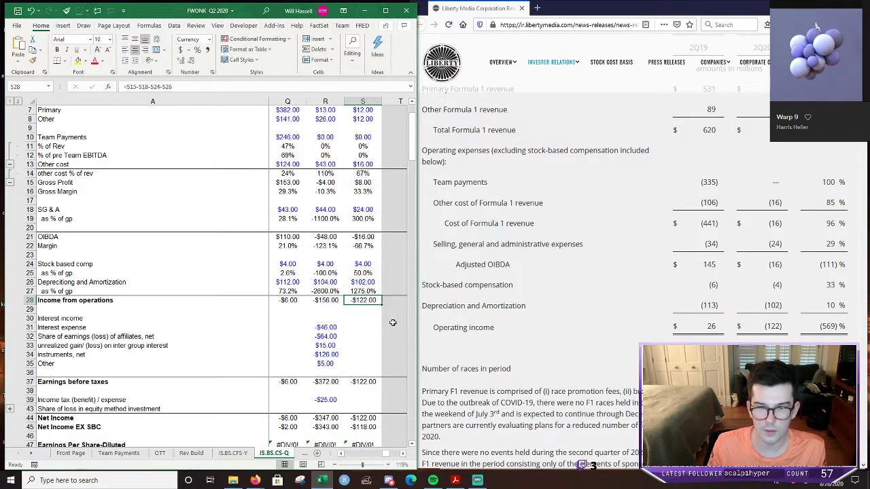
key("Escape")
key("Down")
key("Down")
scroll(565, 330, "down", 3)
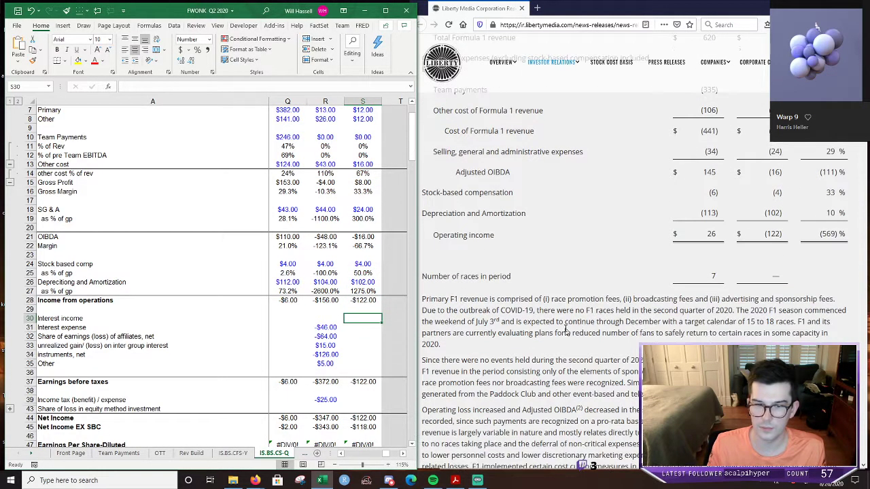
scroll(397, 301, "down", 2)
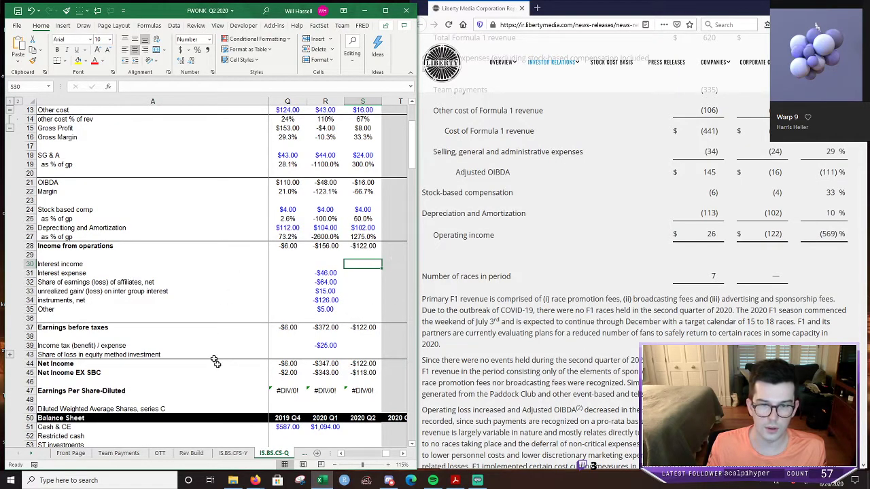
scroll(215, 362, "down", 1)
scroll(697, 220, "down", 1)
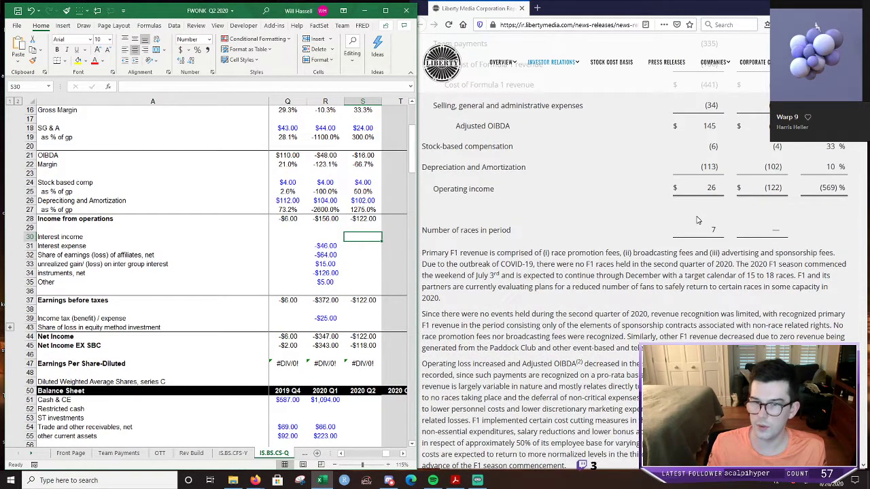
scroll(686, 272, "up", 15)
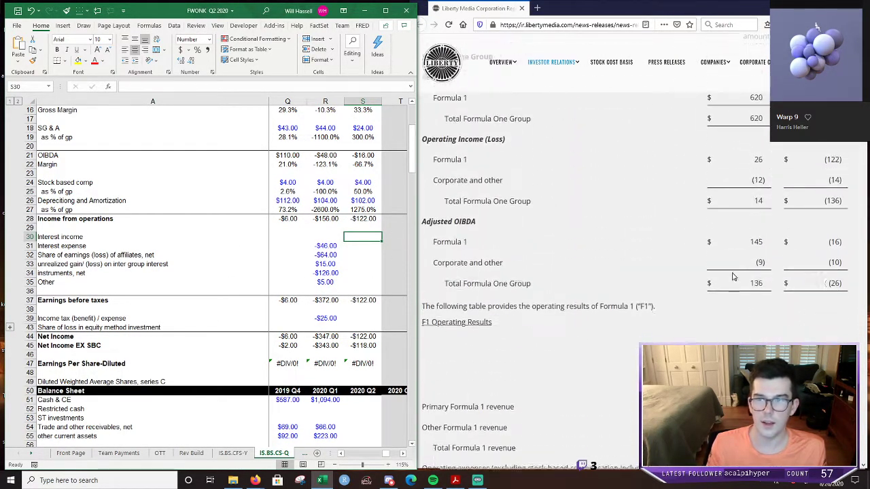
scroll(728, 309, "down", 10)
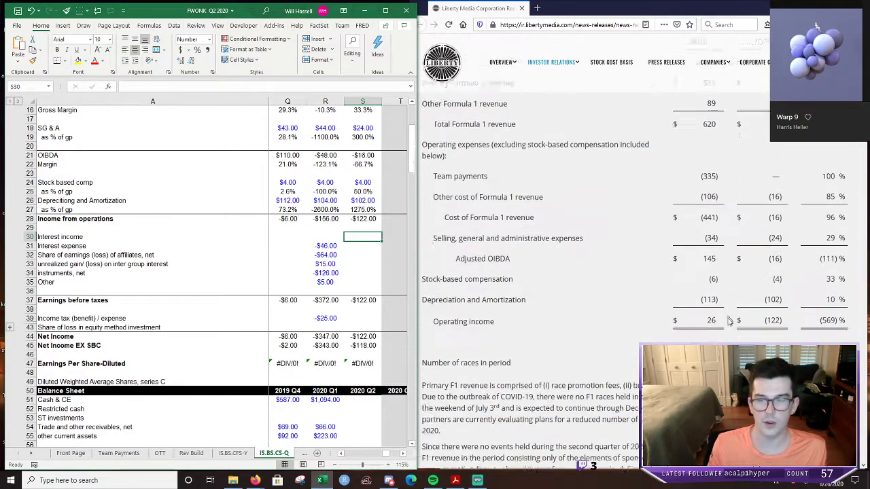
scroll(757, 214, "up", 1)
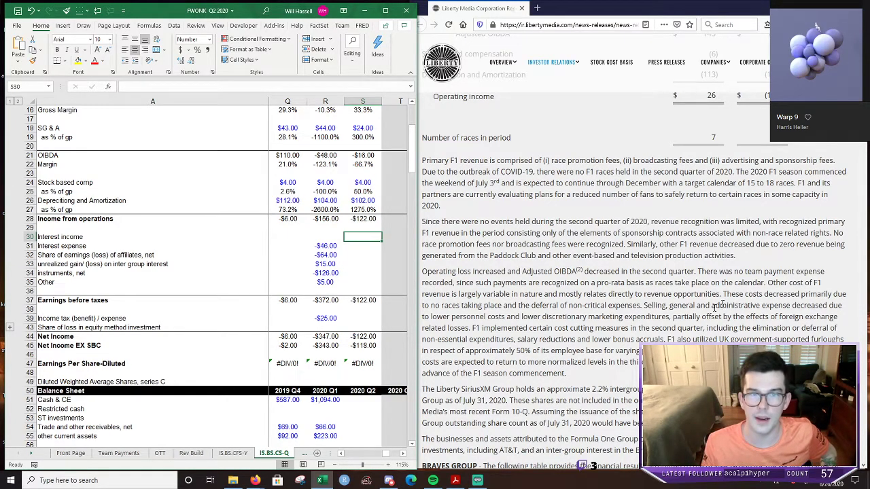
scroll(272, 166, "up", 5)
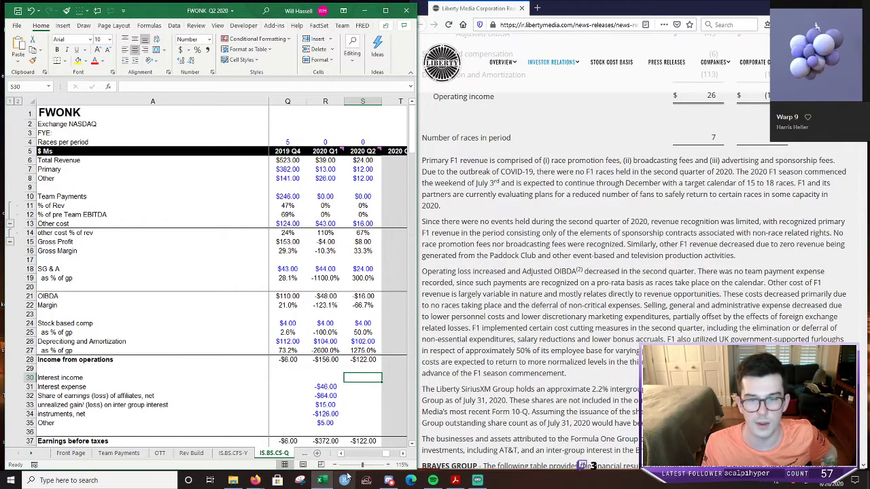
left_click(401, 454)
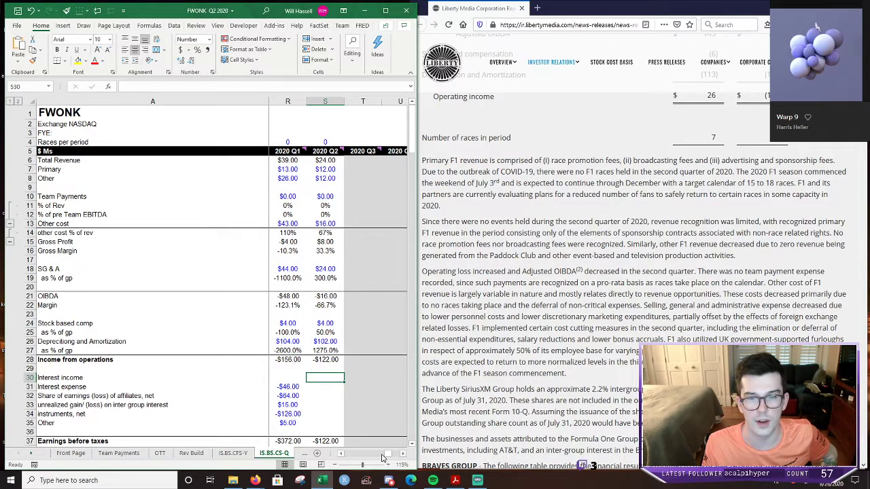
left_click_drag(386, 459, 386, 459)
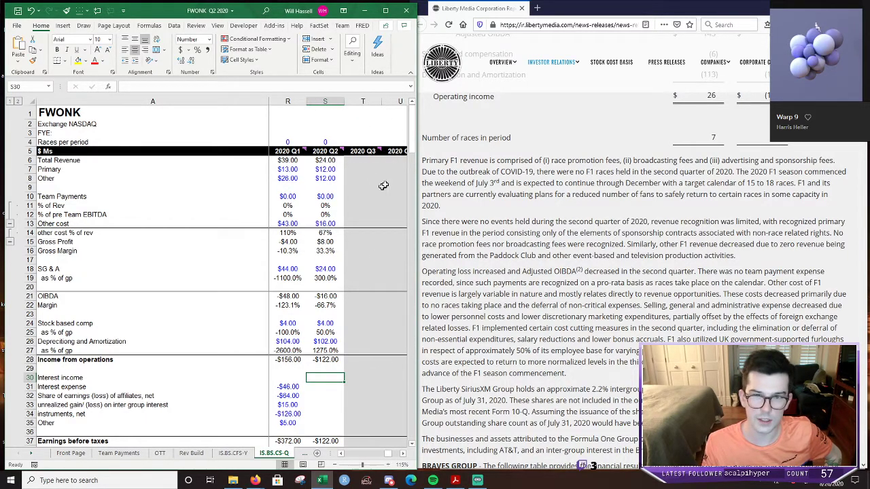
scroll(325, 293, "down", 7)
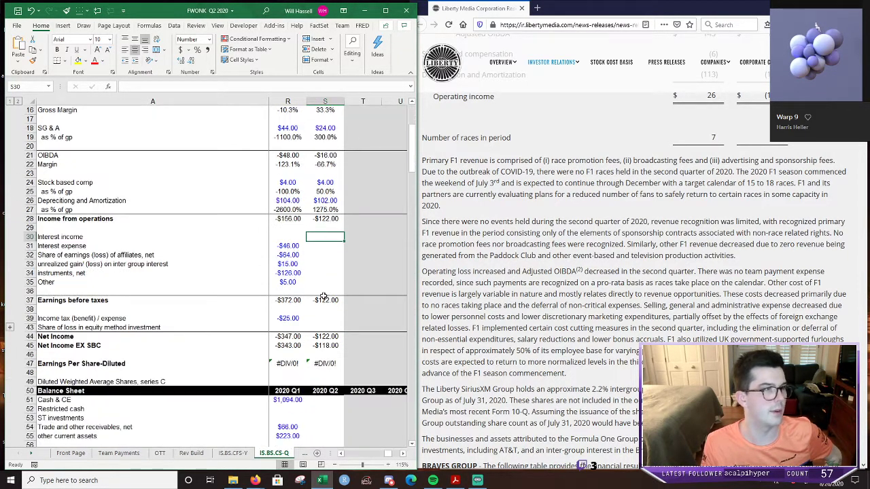
scroll(638, 287, "down", 9)
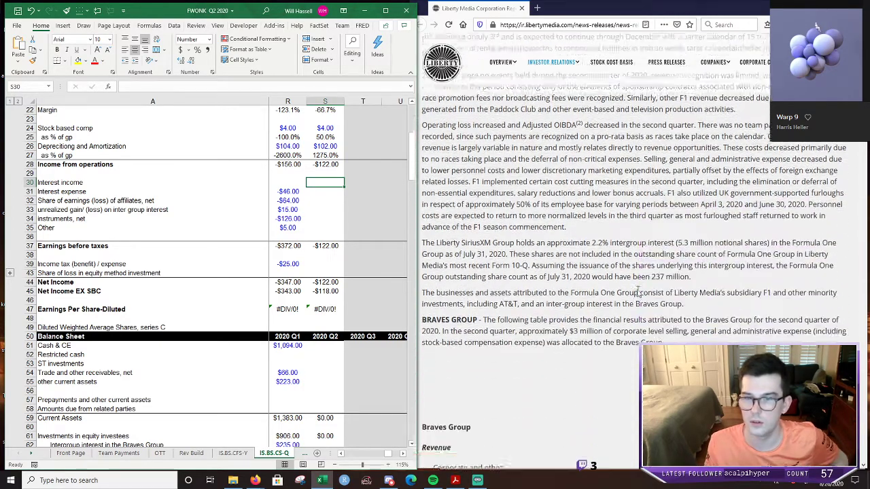
scroll(633, 295, "down", 10)
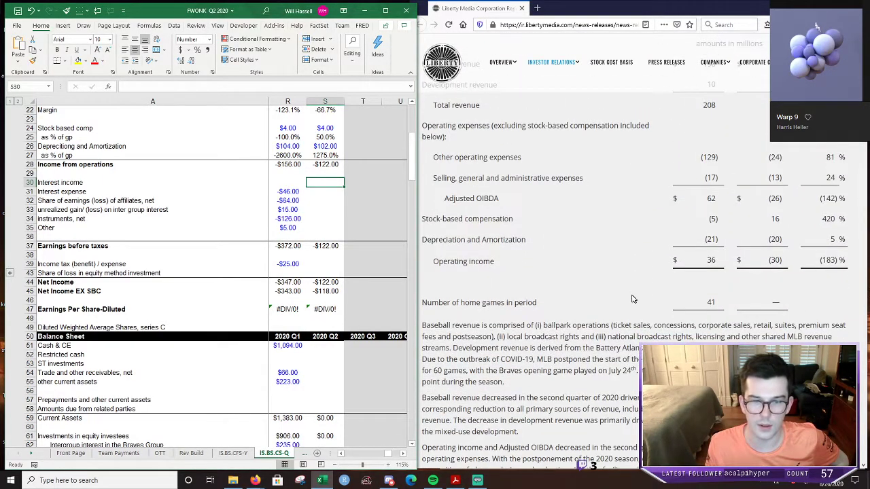
scroll(272, 286, "down", 9)
scroll(577, 287, "down", 8)
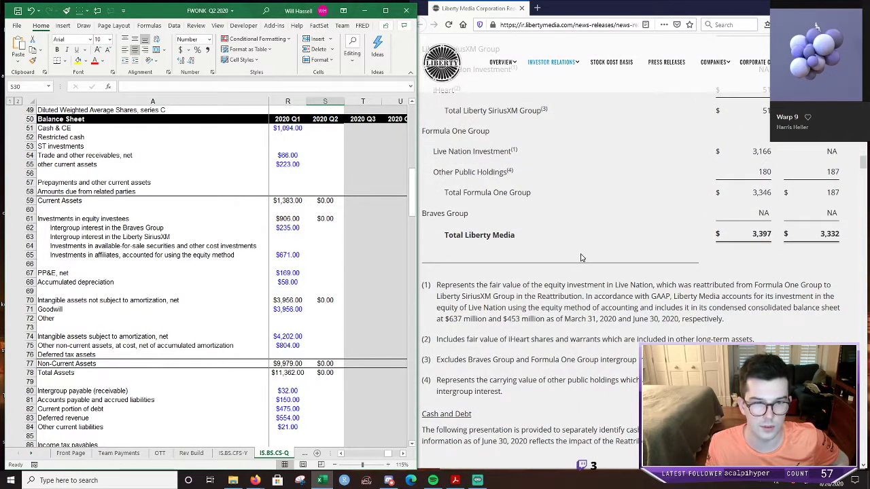
scroll(581, 258, "down", 3)
scroll(567, 274, "up", 6)
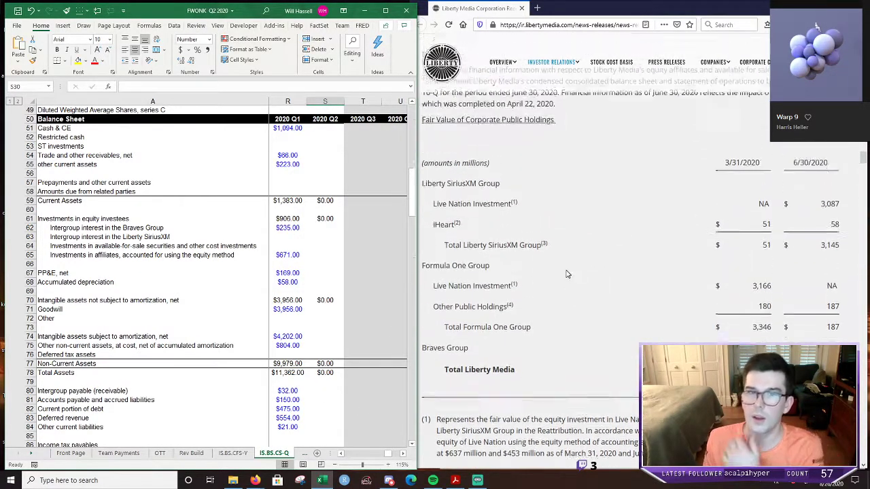
scroll(566, 275, "down", 7)
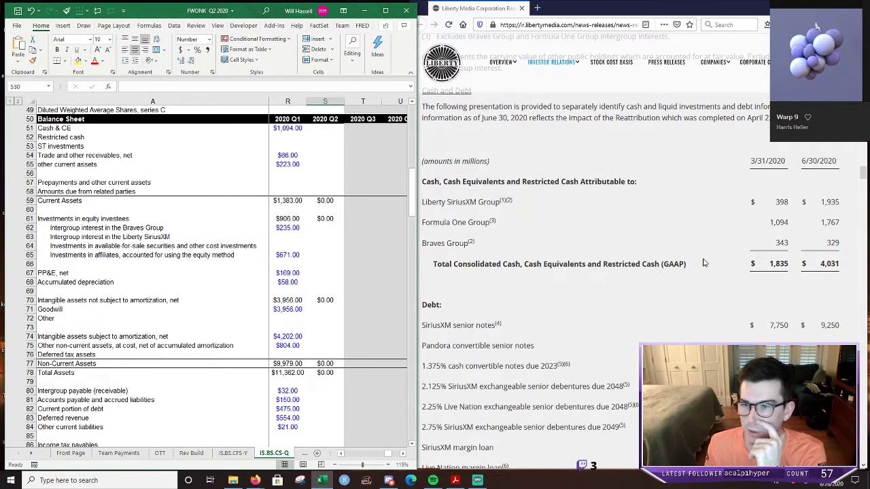
scroll(704, 264, "down", 2)
scroll(794, 255, "down", 2)
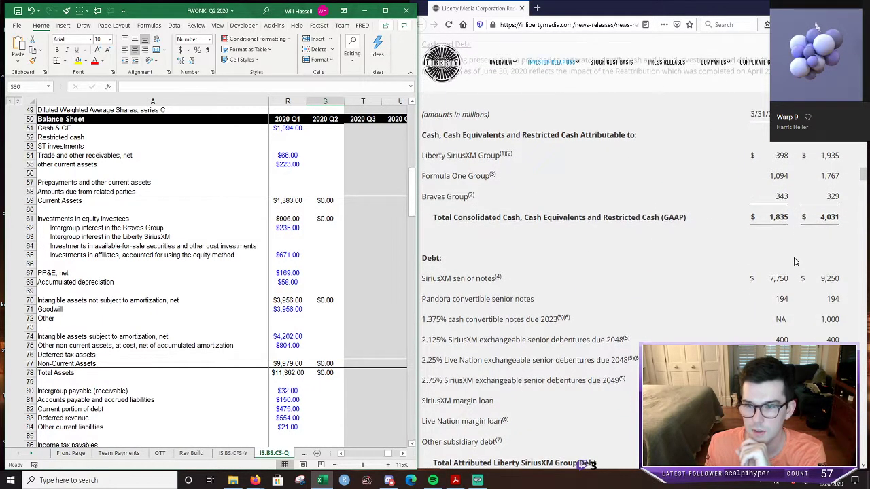
scroll(794, 265, "down", 8)
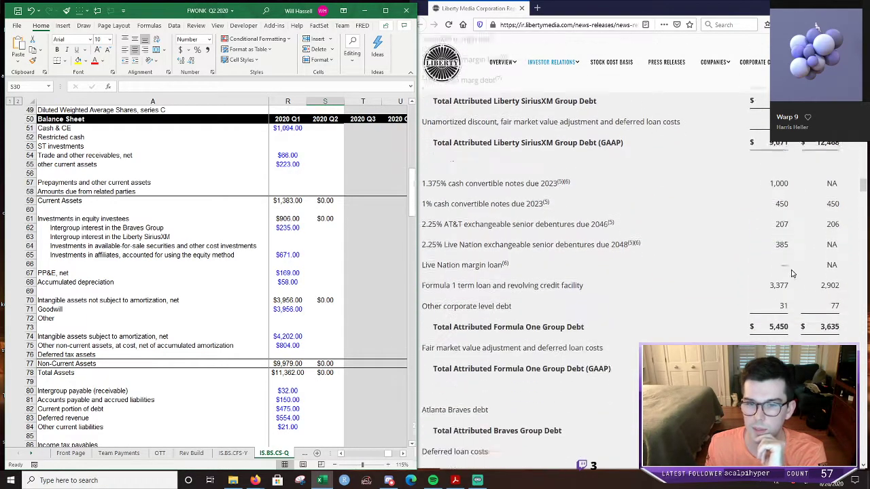
scroll(799, 263, "up", 4)
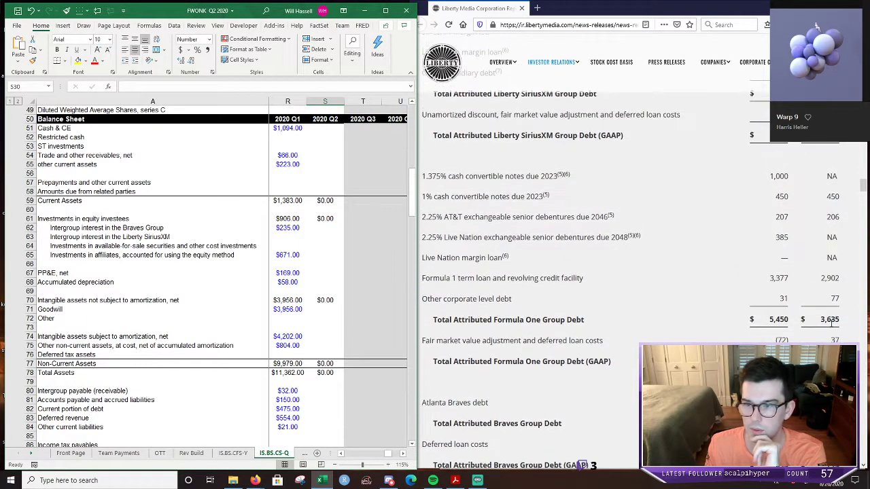
left_click(325, 246)
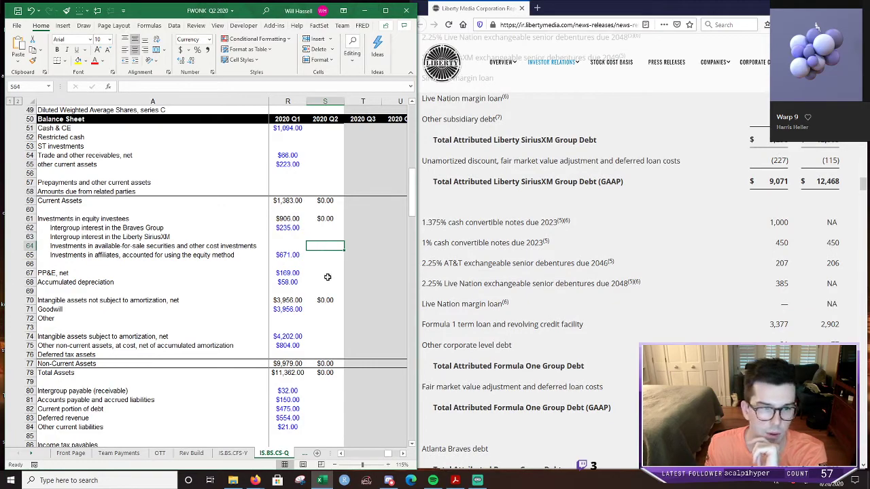
Enter Q2 convertible notes 0 and 450, and exchangeable debentures 206 and 0.
scroll(319, 292, "down", 3)
key("Down")
key("Down")
key("Down")
key("Down")
key("Down")
key("Down")
key("Down")
key("Down")
key("Down")
key("Down")
key("Down")
key("Down")
key("Down")
key("Down")
key("Down")
key("Down")
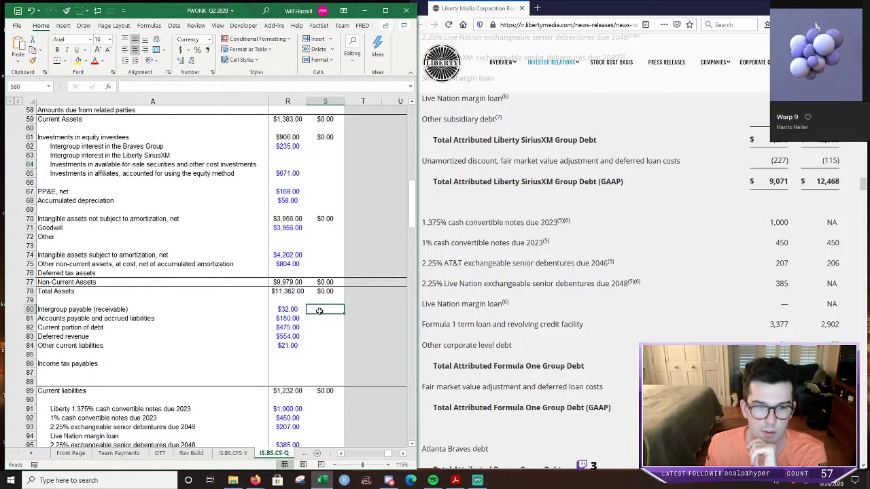
scroll(319, 312, "down", 5)
key("Down")
key("Down")
key("Down")
key("Down")
key("Down")
key("Down")
key("Down")
key("Down")
key("Down")
key("Down")
key("Down")
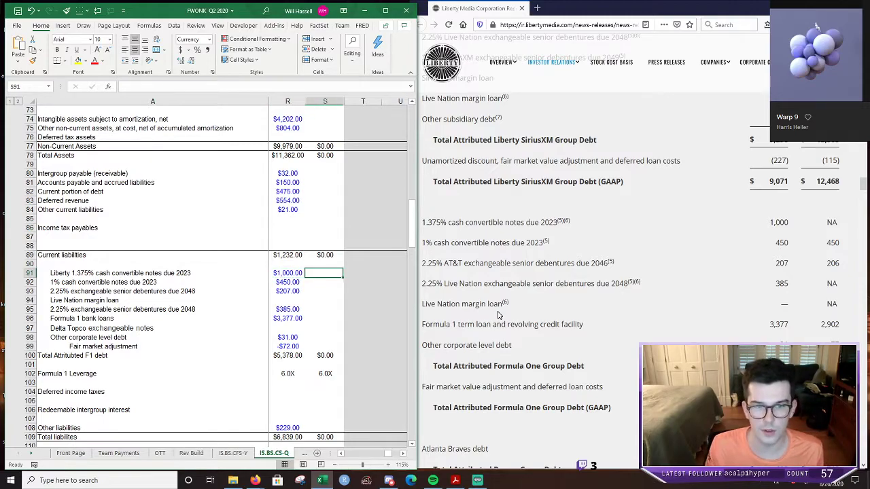
type("0")
key("Return")
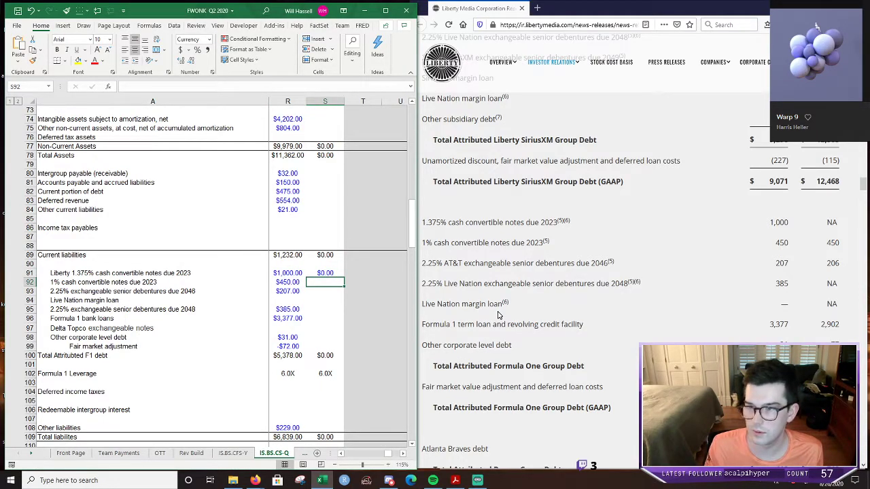
type("450")
key("Return")
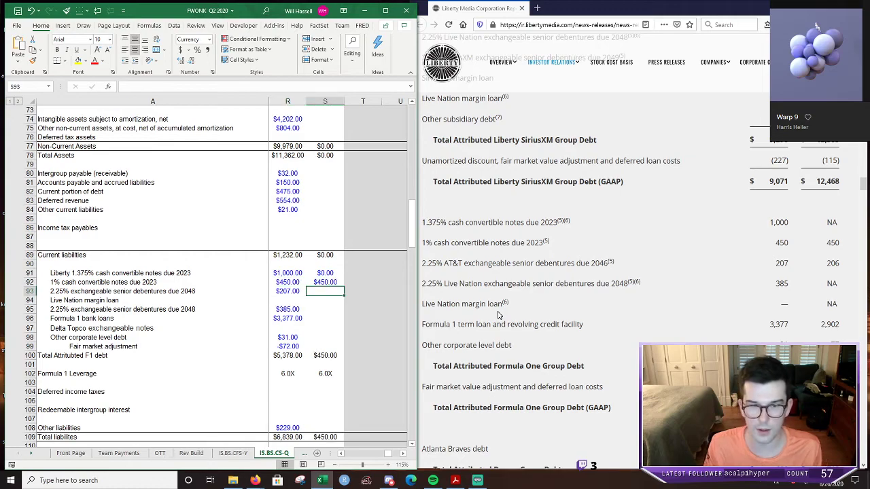
type("208")
key("Return")
key("Return")
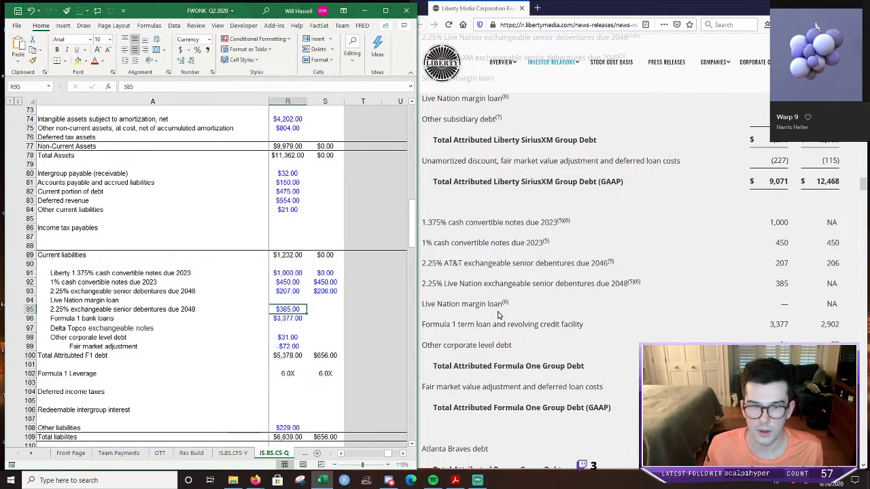
type("0")
key("Return")
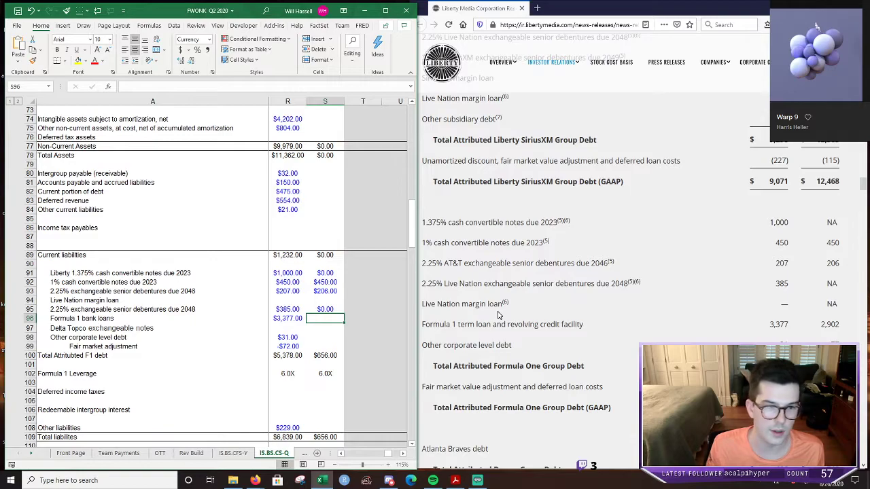
Enter Q2 Formula 1 bank loans 2902, other corporate debt 77 and fair value adjustment 37.
key("Up")
key("Up")
key("Down")
key("Down")
key("Down")
key("Left")
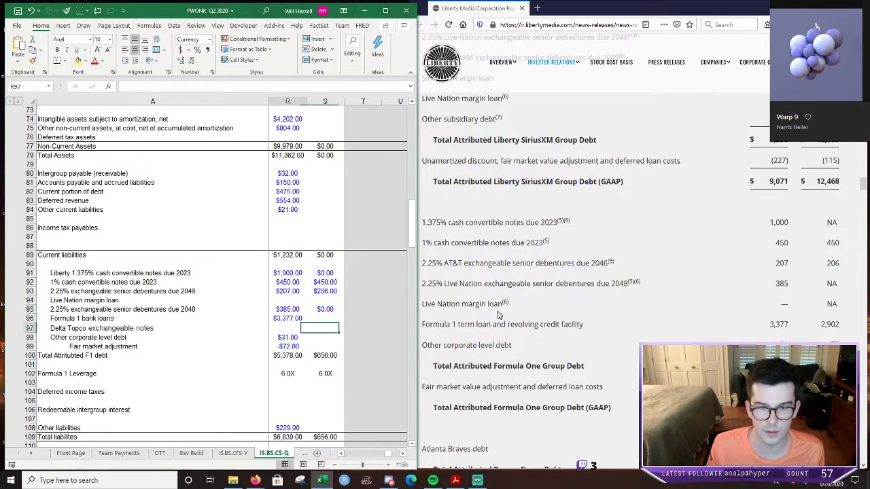
key("Left")
key("Right")
key("Right")
key("Up")
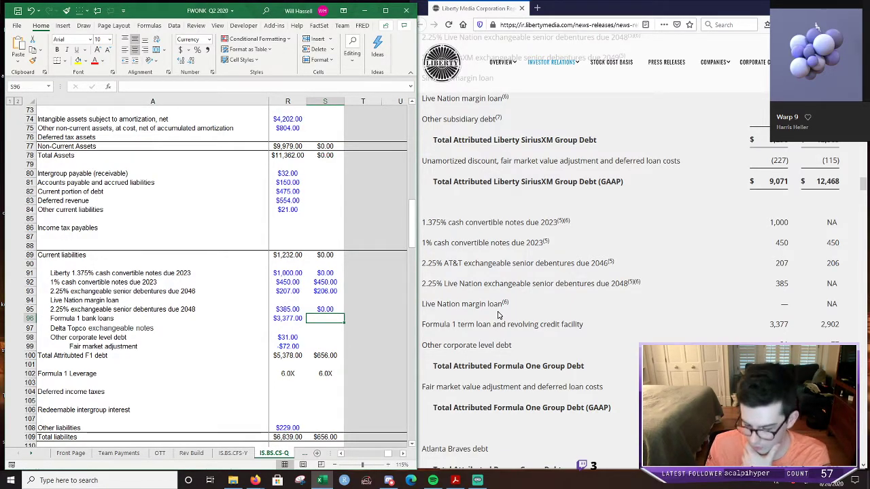
type("2902")
key("Return")
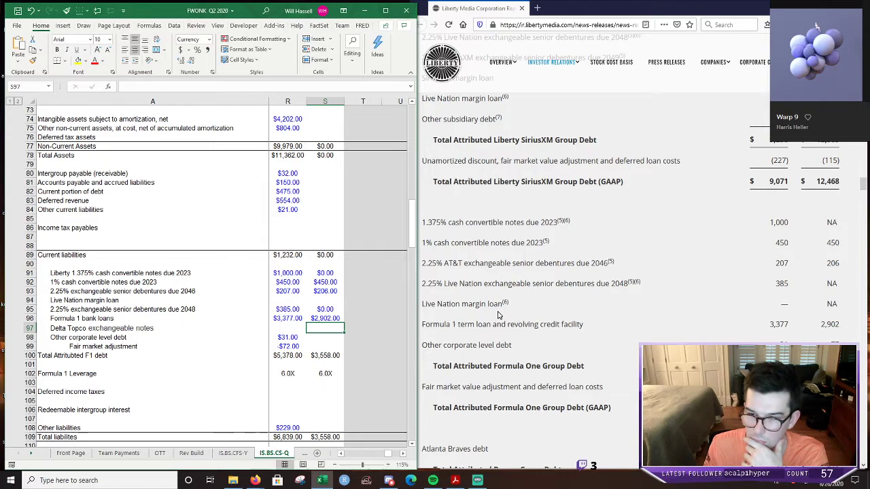
key("Down")
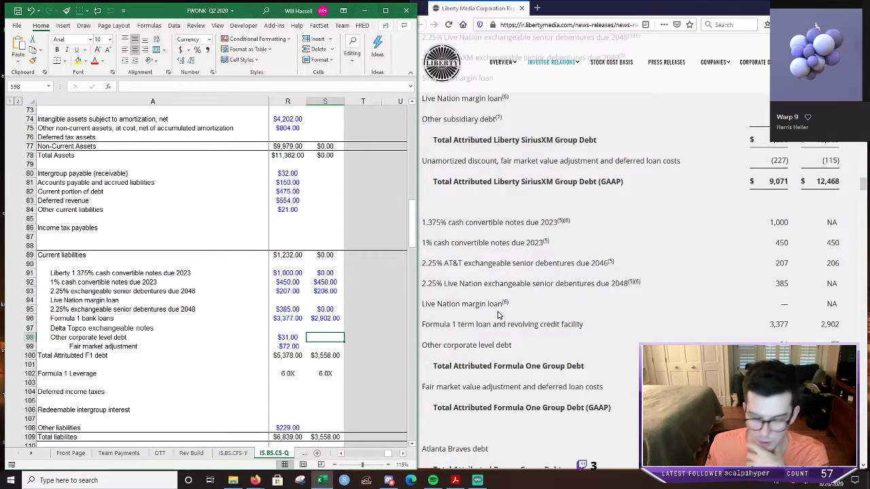
type("77")
key("Return")
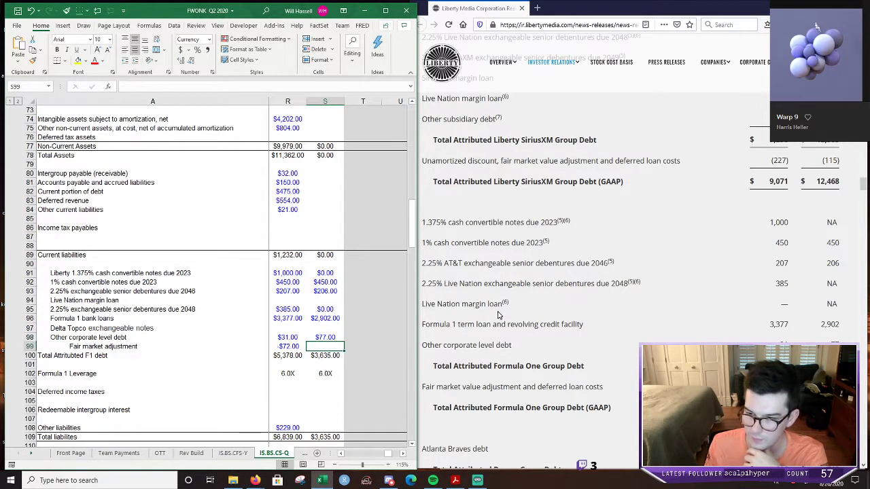
type("3")
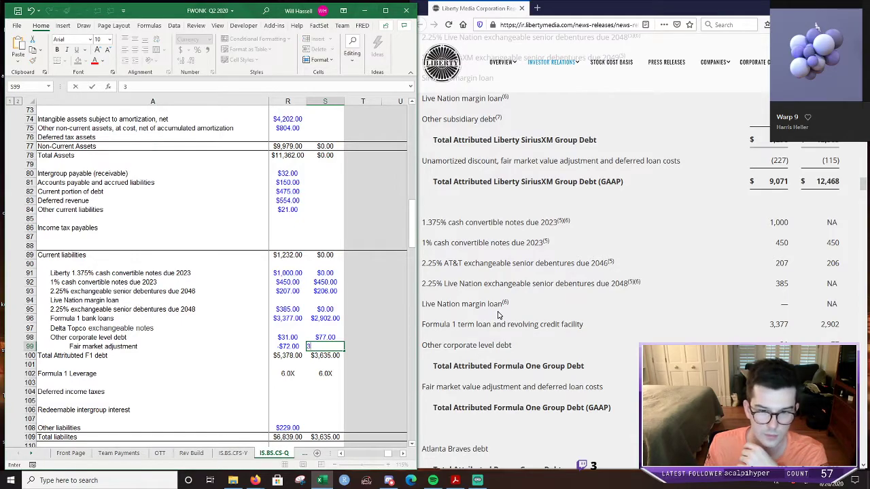
type("7")
key("Return")
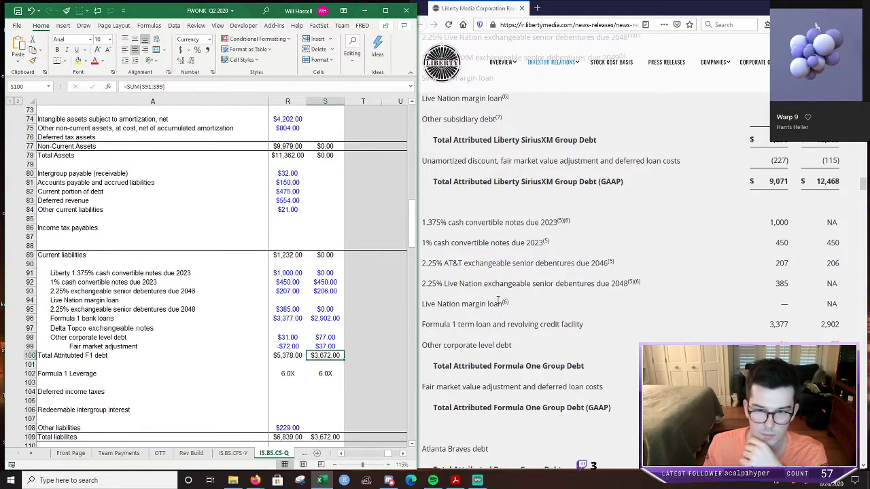
left_click(314, 374)
scroll(367, 360, "down", 1)
scroll(367, 361, "down", 3)
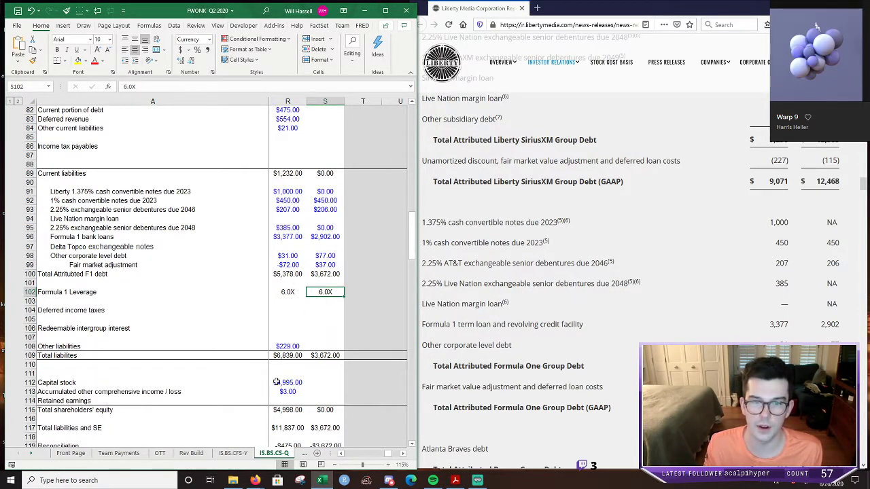
scroll(332, 359, "down", 1)
scroll(612, 272, "down", 5)
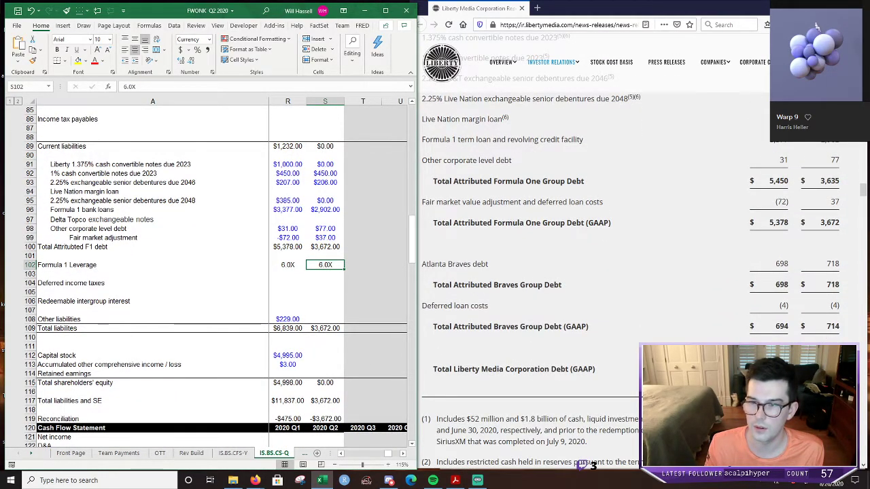
scroll(632, 272, "down", 10)
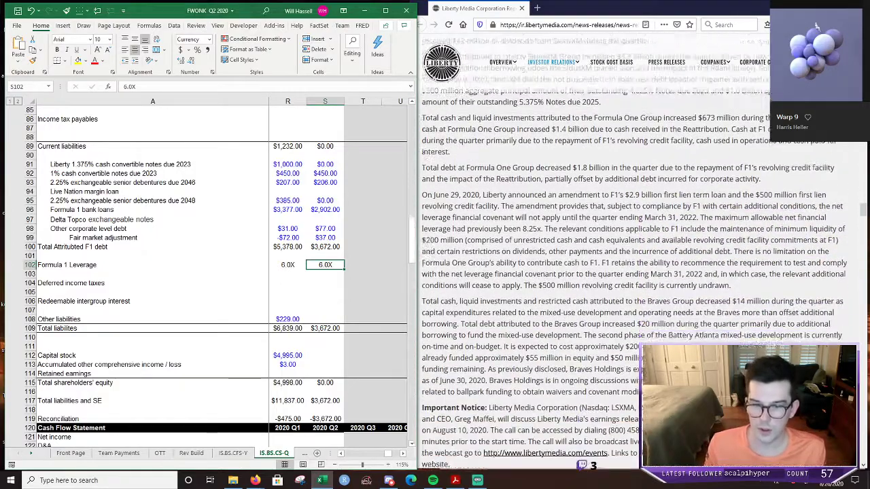
scroll(680, 271, "down", 10)
left_click(860, 231)
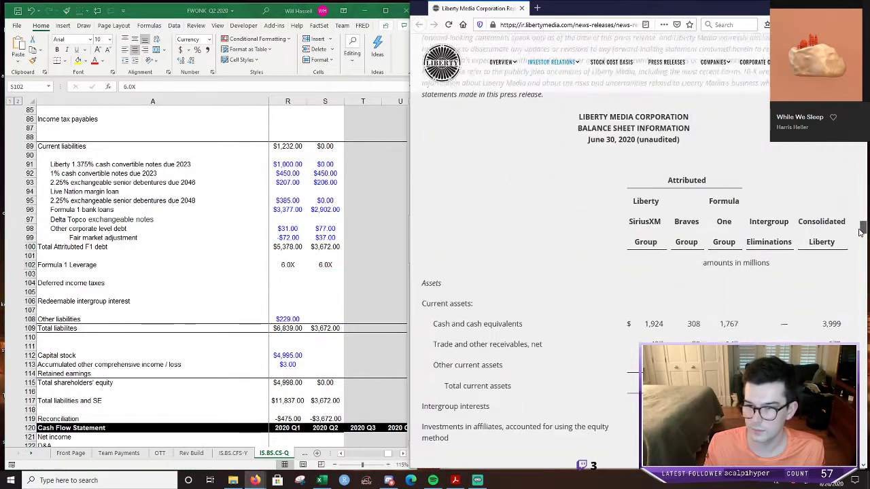
left_click_drag(860, 231, 861, 242)
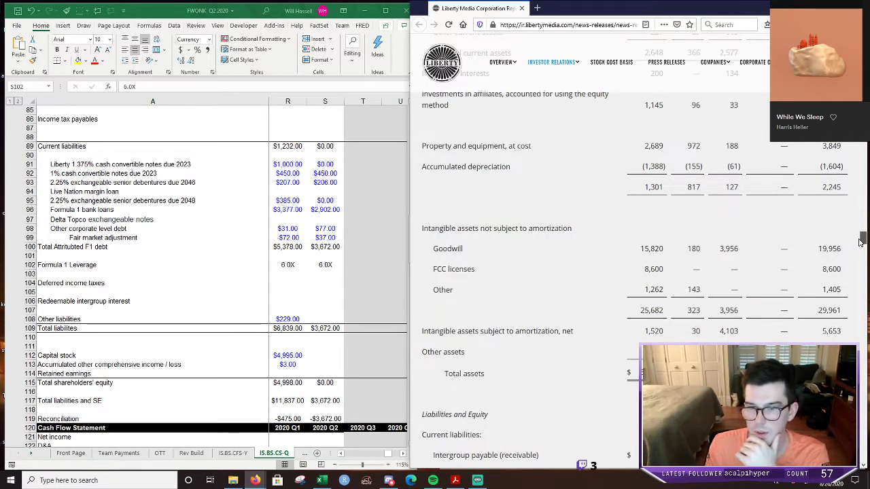
scroll(703, 271, "up", 5)
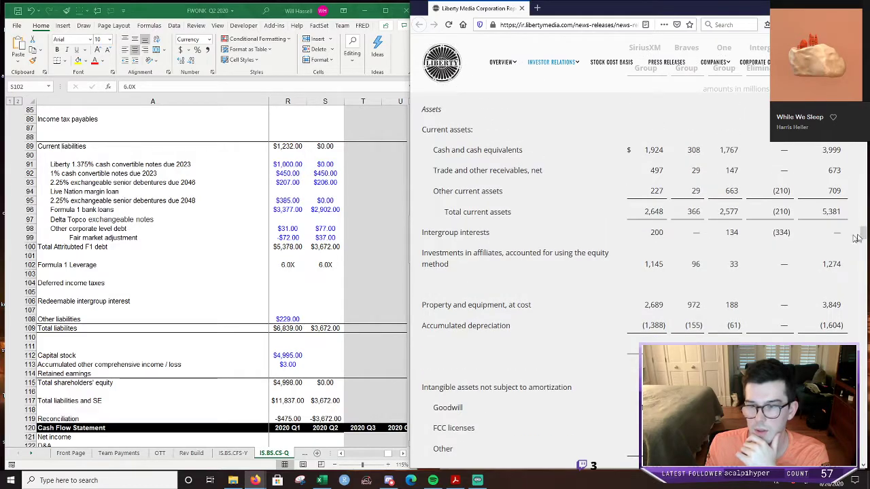
scroll(596, 253, "down", 3)
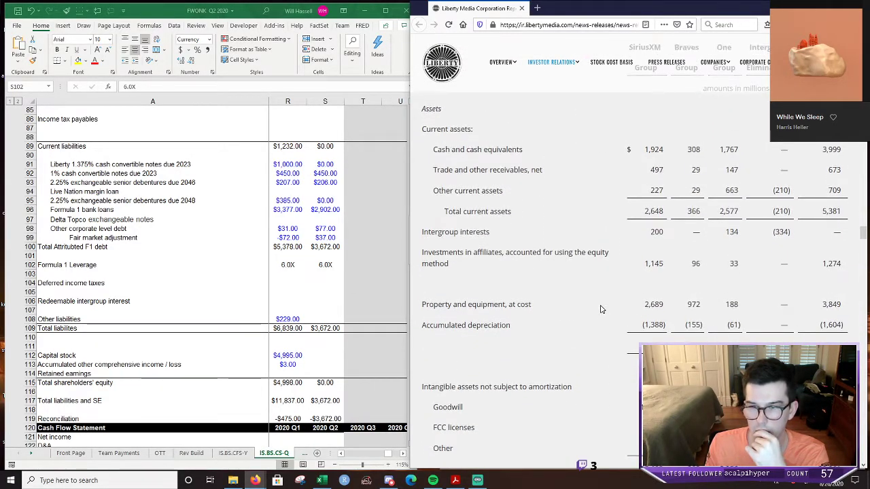
scroll(601, 309, "down", 1)
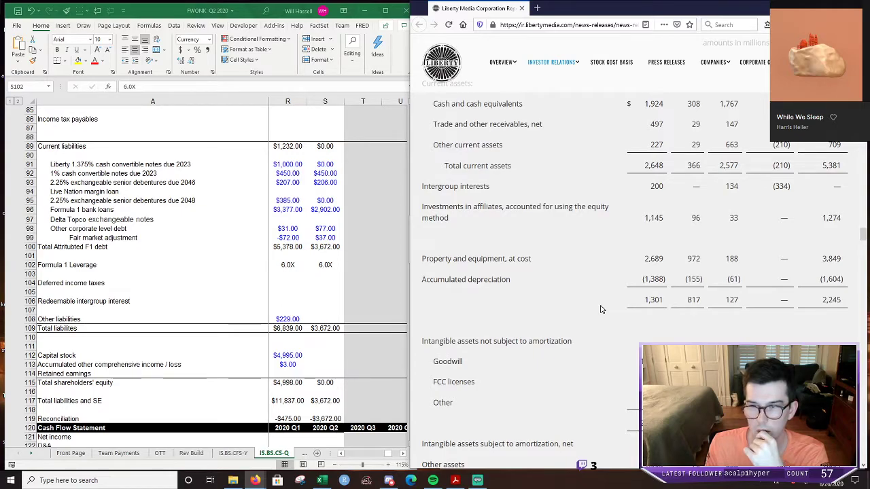
scroll(324, 318, "up", 8)
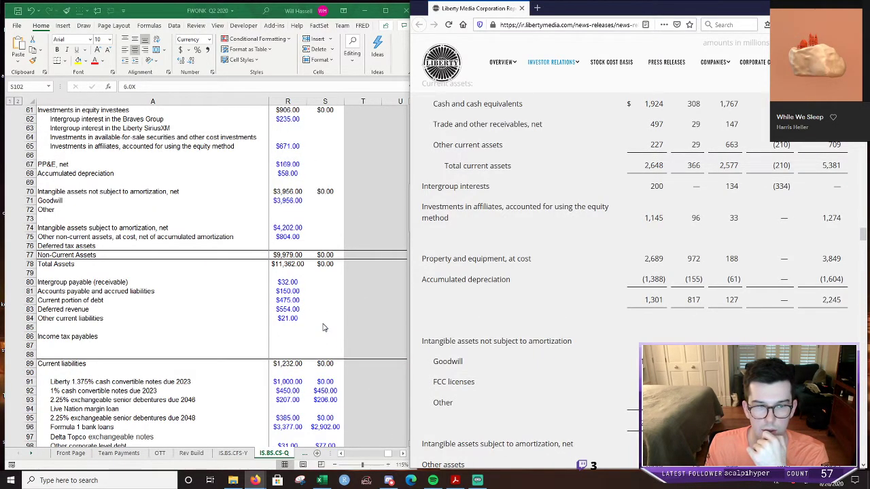
scroll(316, 299, "up", 7)
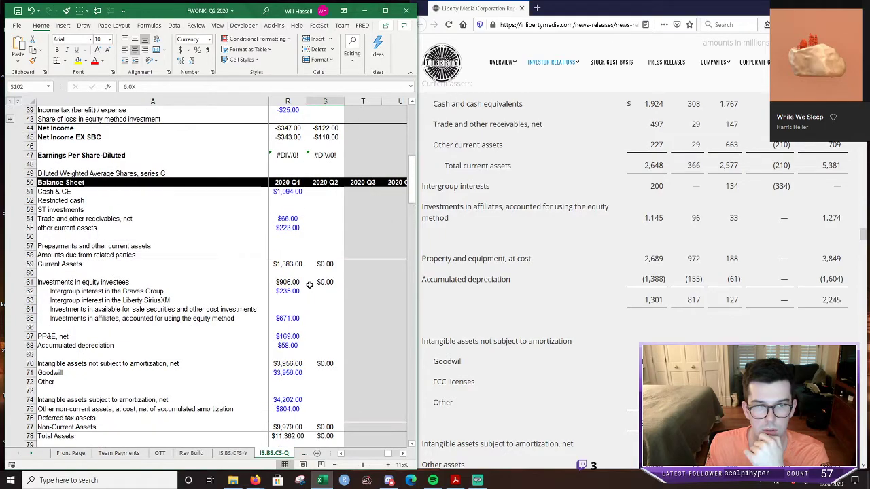
Enter 187 as the 2020 Q2 Braves Group intergroup interest in S62.
left_click(329, 293)
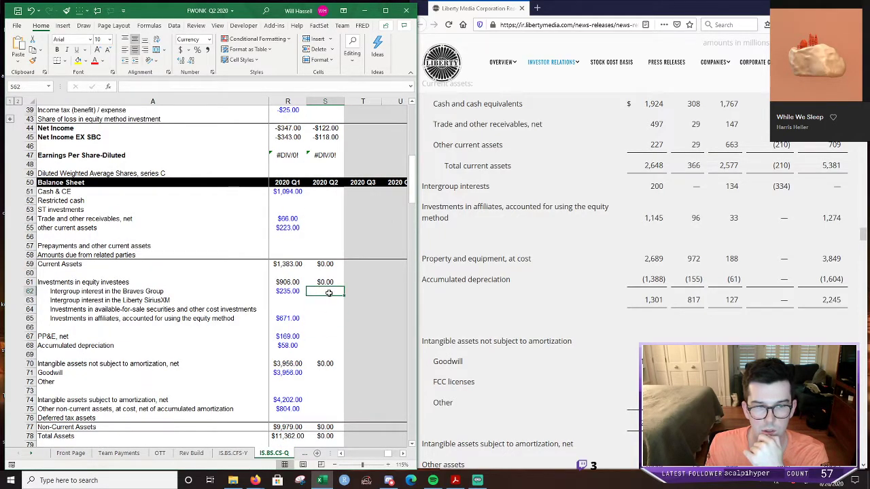
scroll(635, 272, "up", 5)
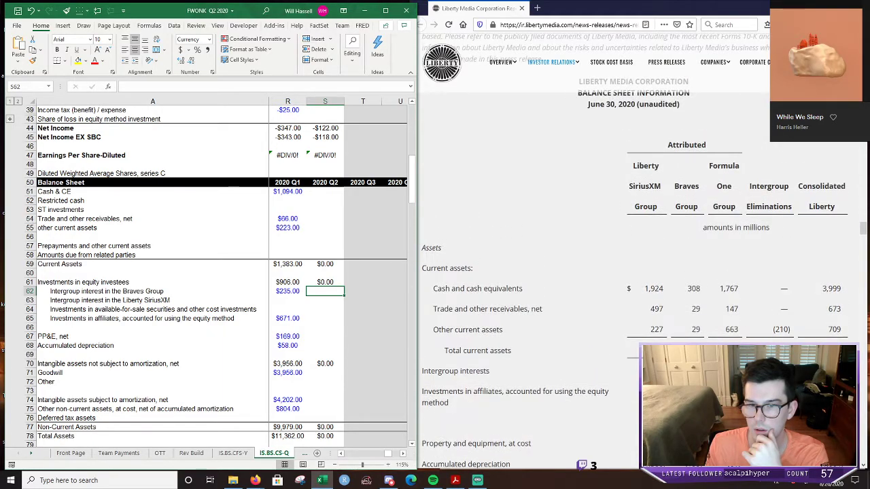
scroll(635, 272, "up", 10)
scroll(635, 272, "up", 10)
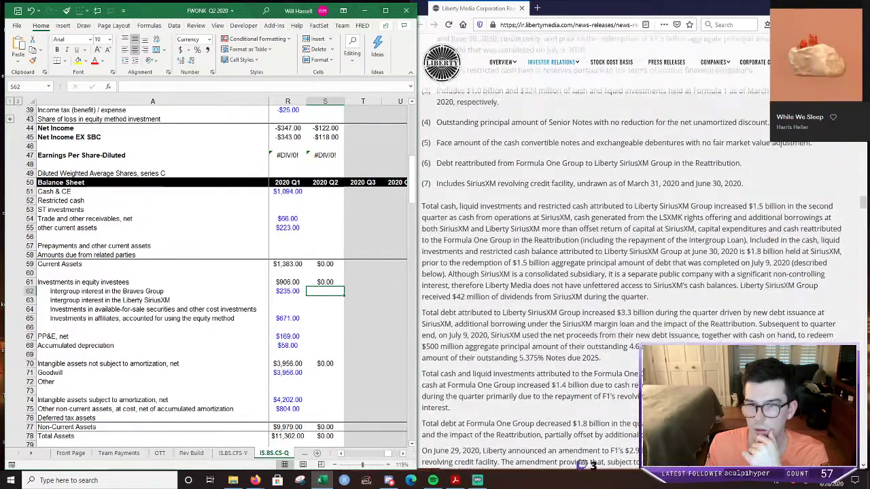
scroll(635, 271, "up", 8)
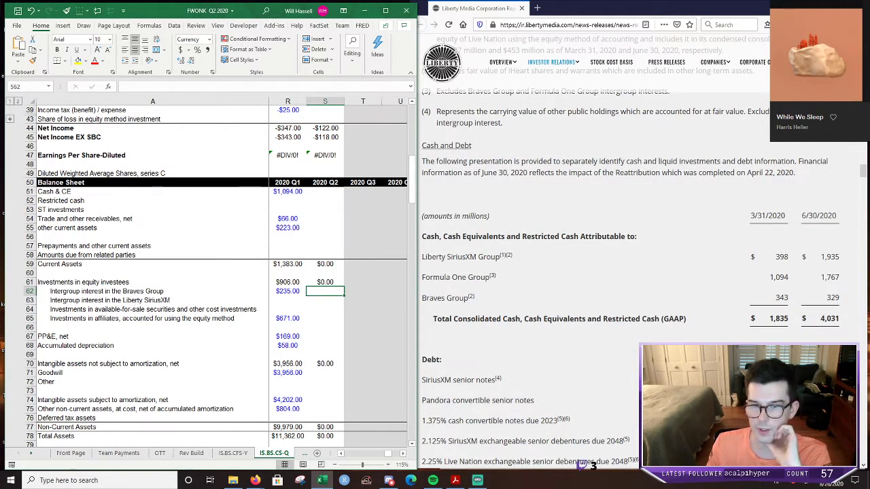
scroll(635, 272, "up", 5)
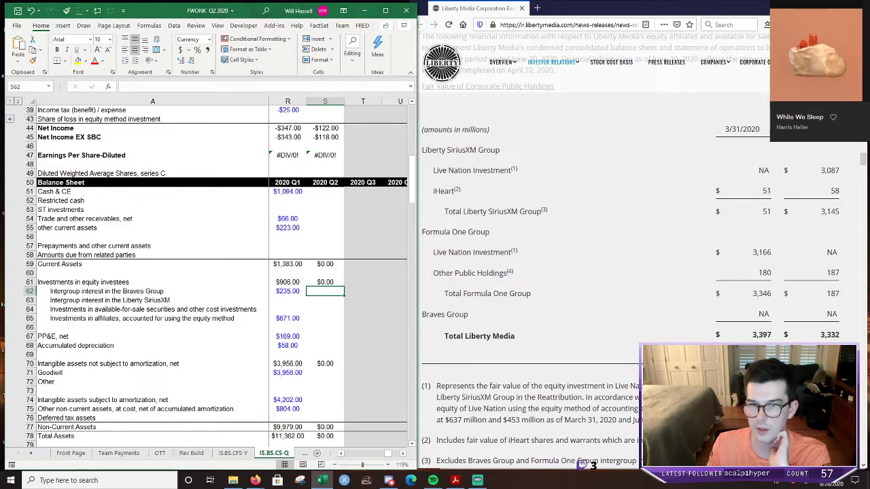
scroll(632, 272, "up", 3)
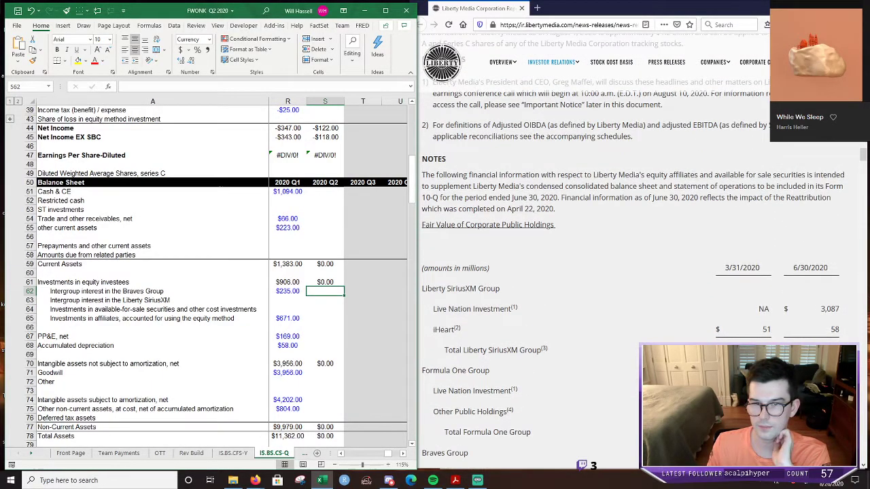
scroll(633, 272, "down", 1)
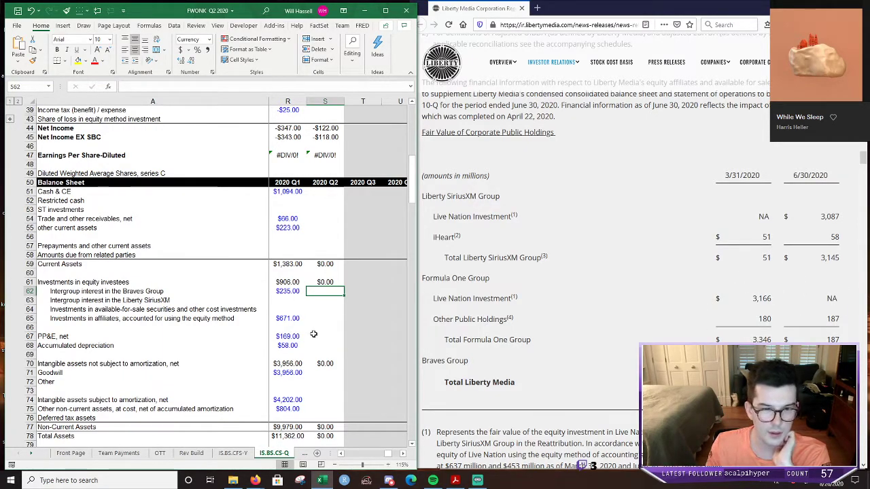
scroll(313, 334, "left", 2)
scroll(313, 334, "right", 2)
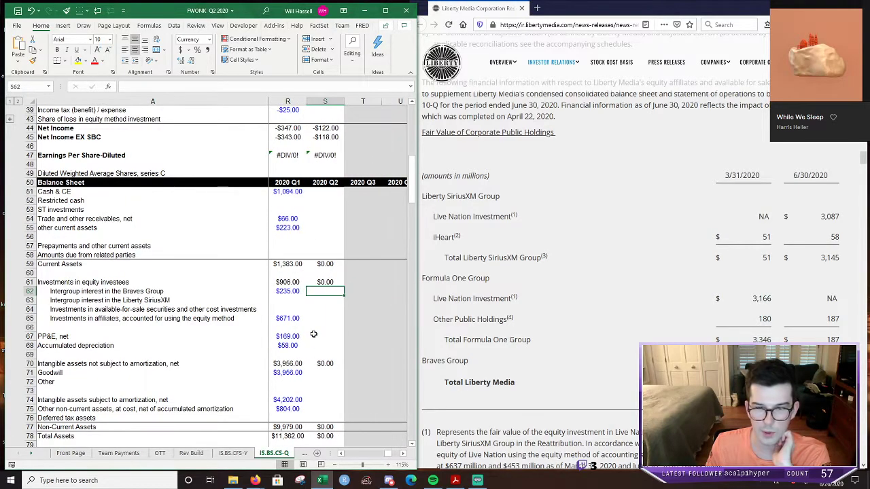
type("187")
key("Return")
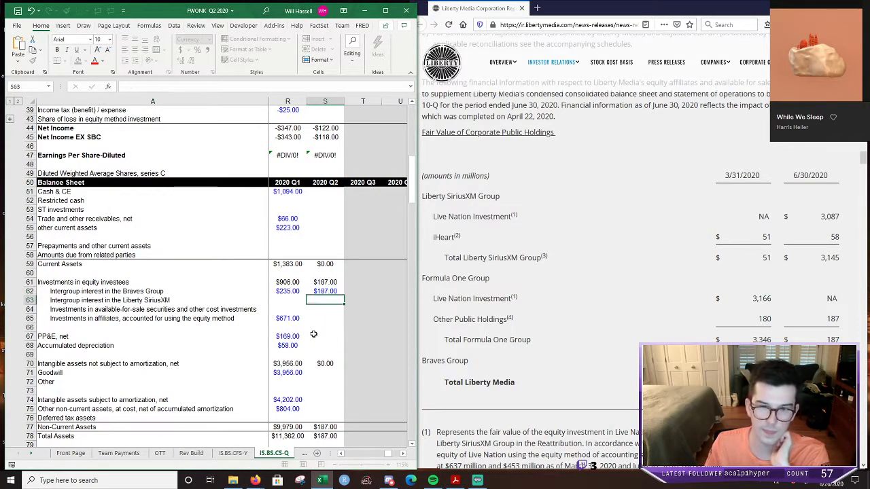
scroll(581, 323, "down", 1)
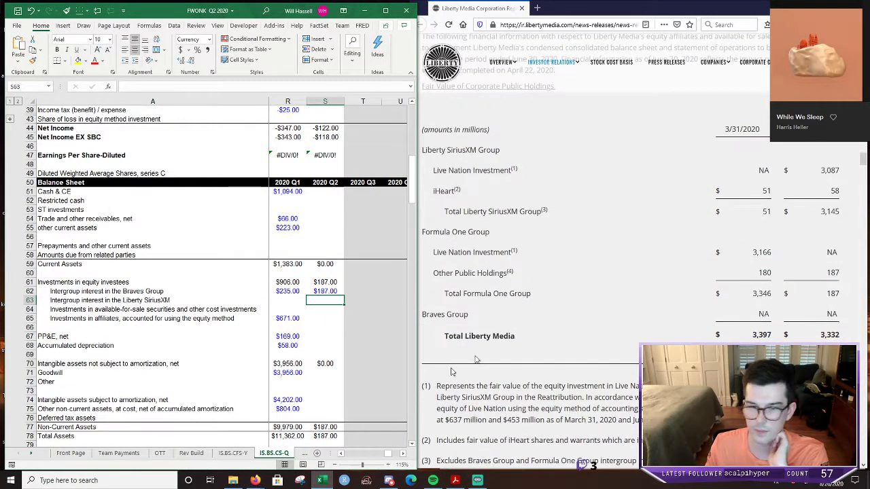
scroll(244, 286, "down", 1)
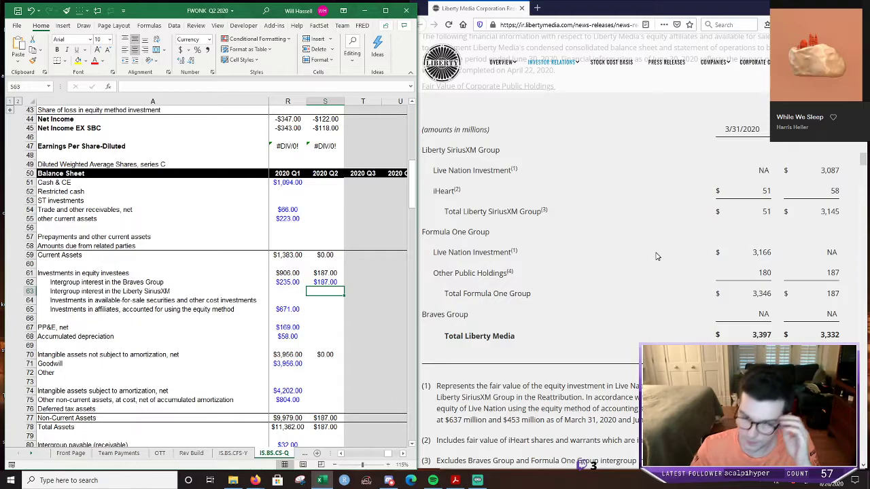
scroll(500, 316, "down", 10)
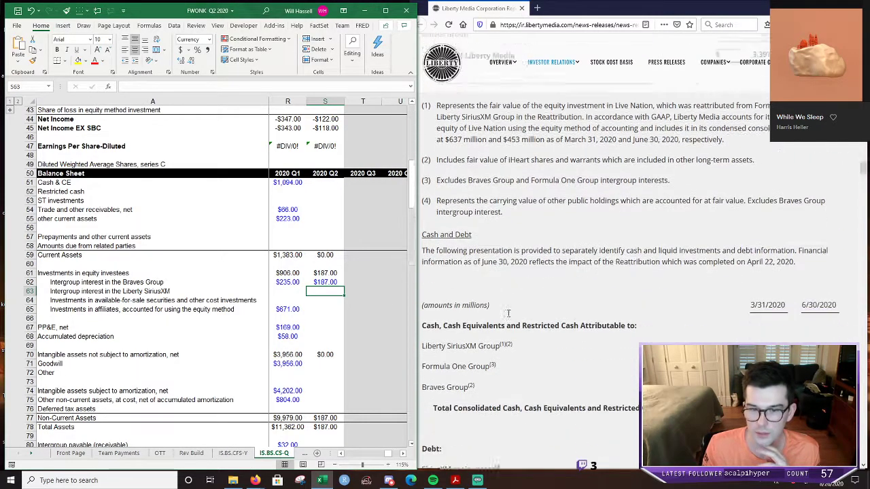
Enlarge the PDF's June 30, 2020 statement of operations to 125% beside the income statement rows.
scroll(373, 272, "down", 11)
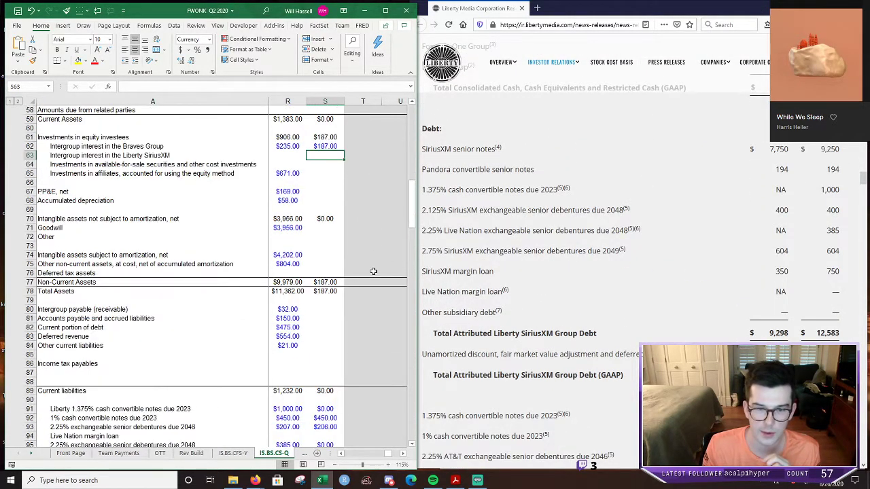
scroll(373, 272, "down", 4)
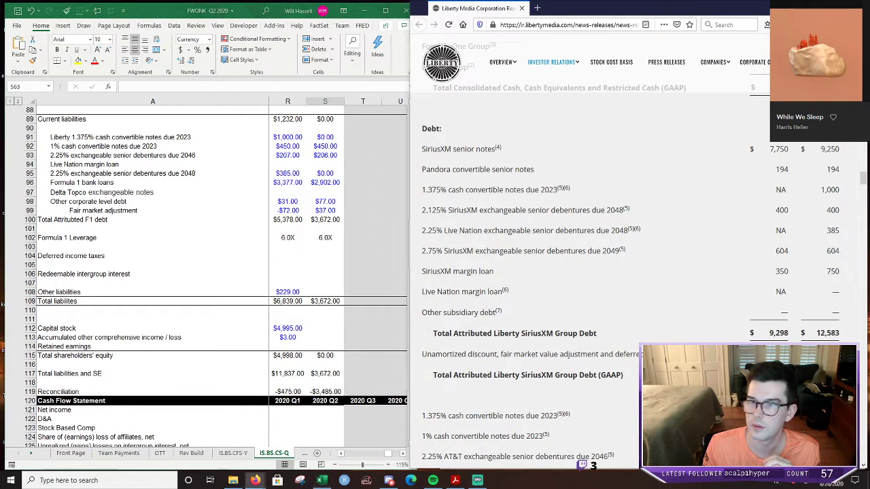
key("alt+Tab")
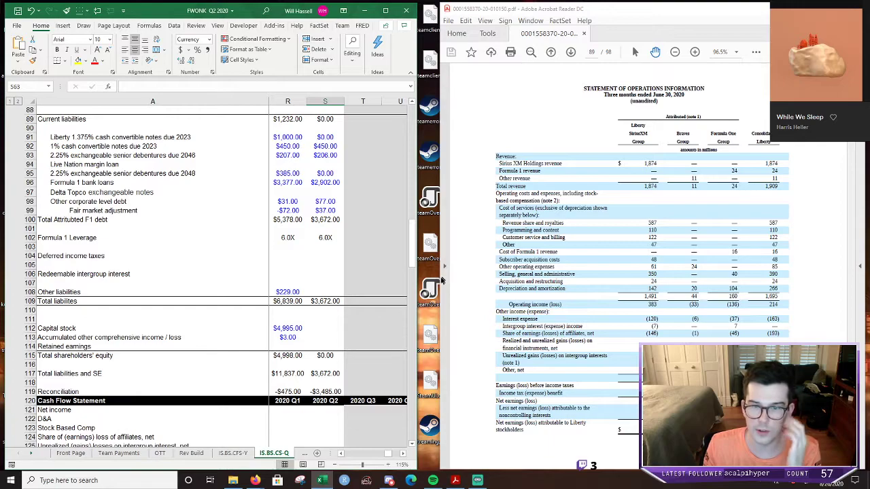
left_click_drag(416, 295, 436, 289)
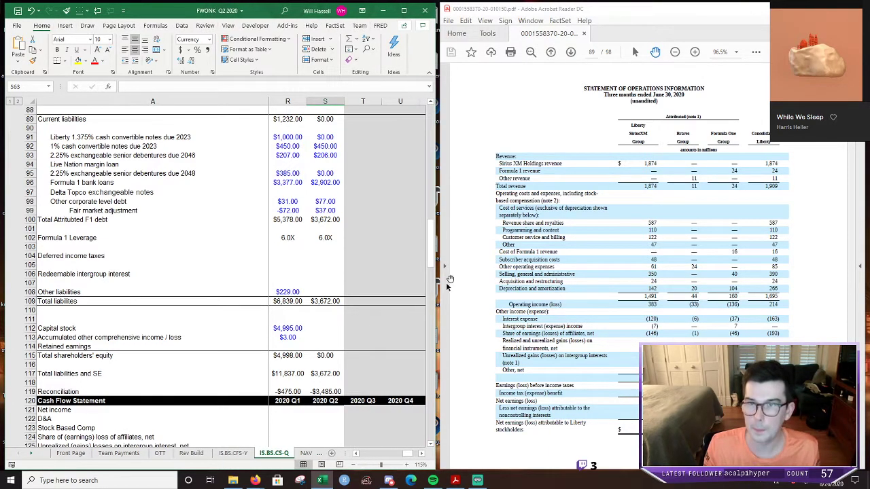
left_click(697, 52)
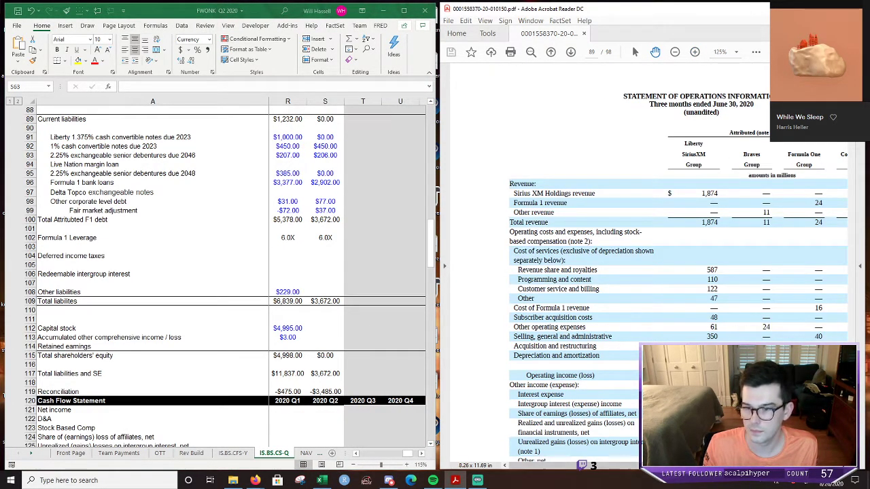
left_click_drag(582, 466, 591, 466)
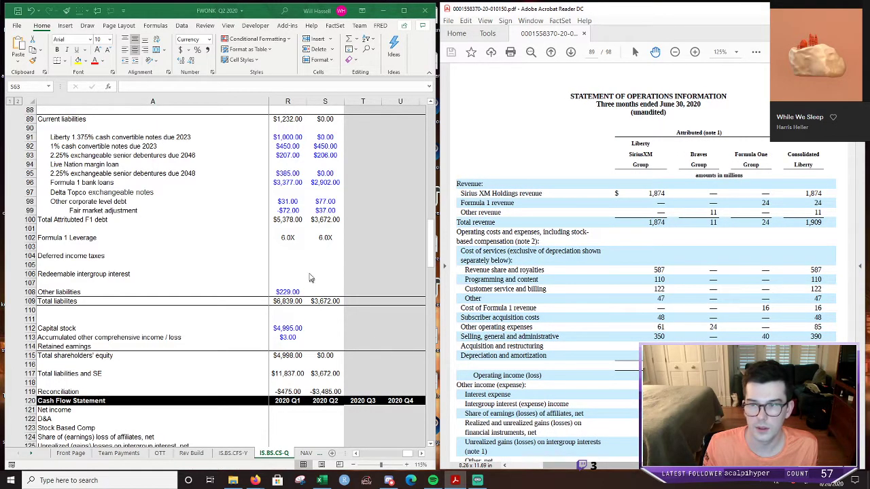
scroll(314, 270, "up", 4)
scroll(315, 270, "up", 9)
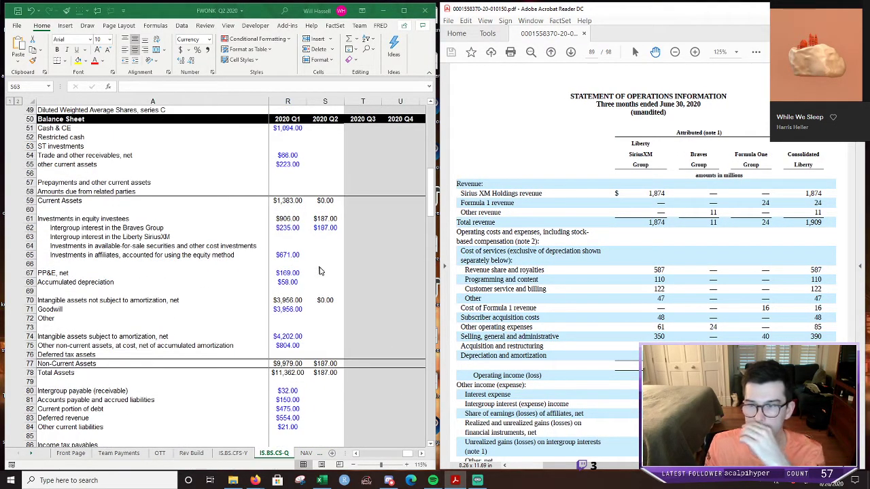
scroll(322, 282, "up", 15)
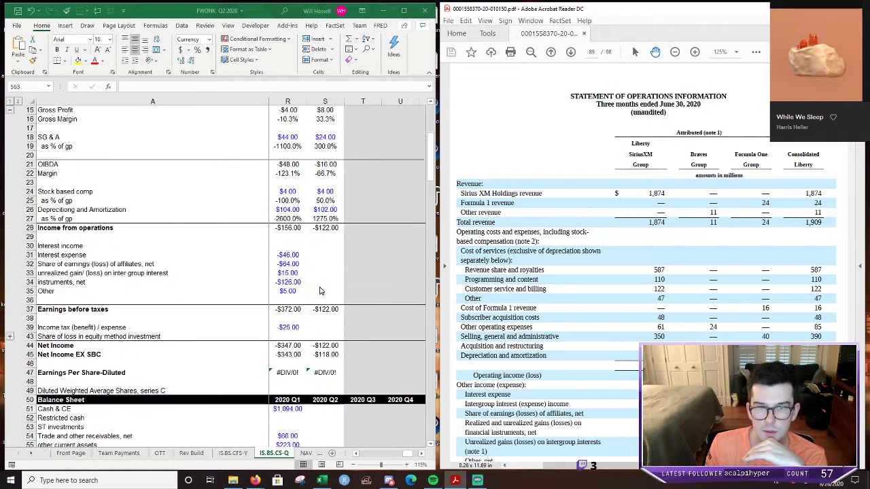
scroll(320, 290, "down", 2)
Enter Q2 SG&A of 40 and depreciation and amortization of 104, making operating income -$140.
left_click(322, 309)
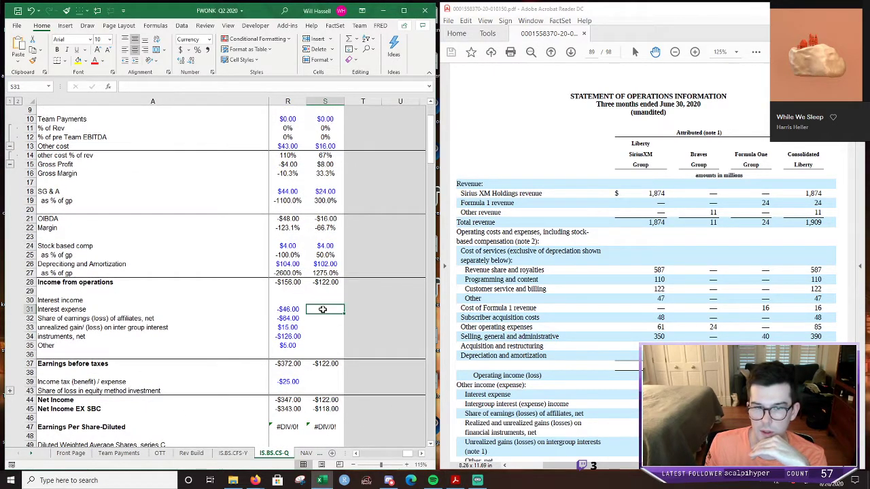
left_click(336, 195)
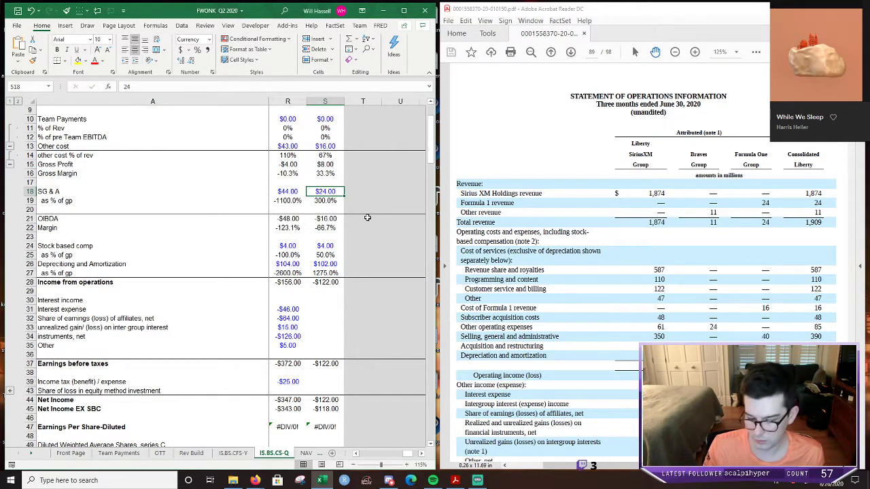
type("40")
key("Return")
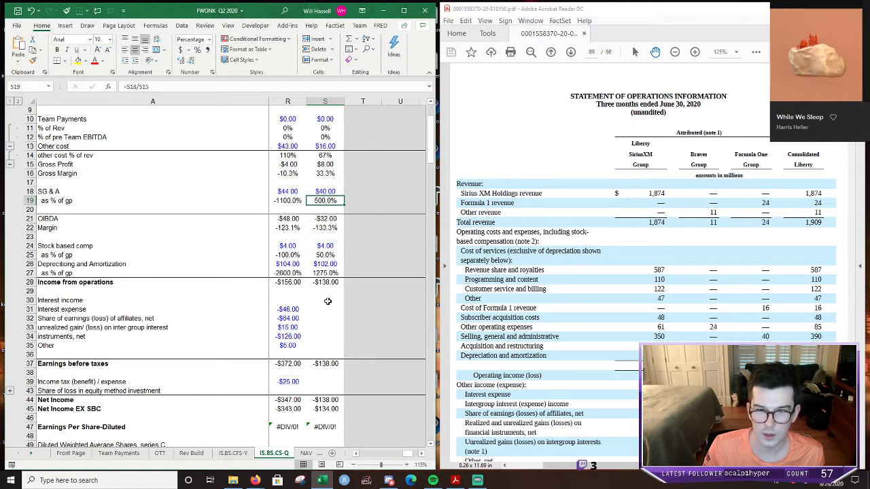
left_click(332, 266)
type("104")
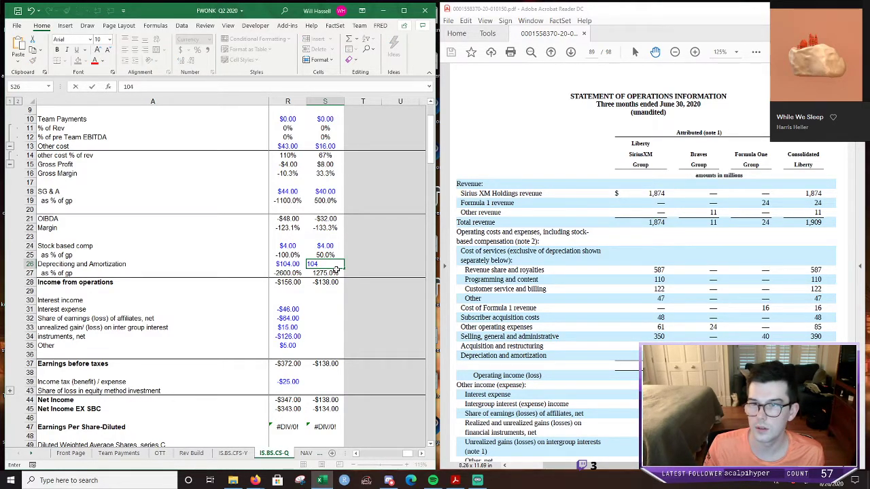
key("Return")
scroll(607, 274, "down", 1)
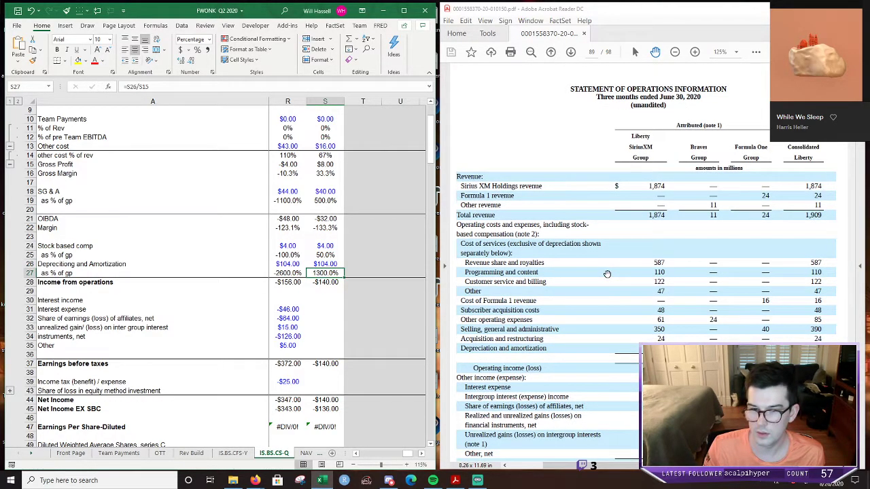
left_click(320, 301)
Enter -37 as Q2 interest expense and cancel the partial affiliates earnings entry.
left_click(318, 318)
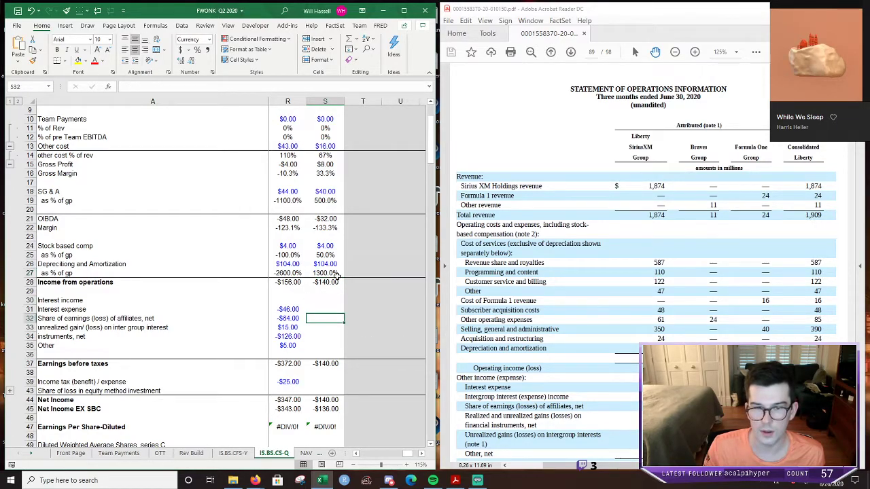
scroll(319, 318, "down", 1)
left_click(321, 284)
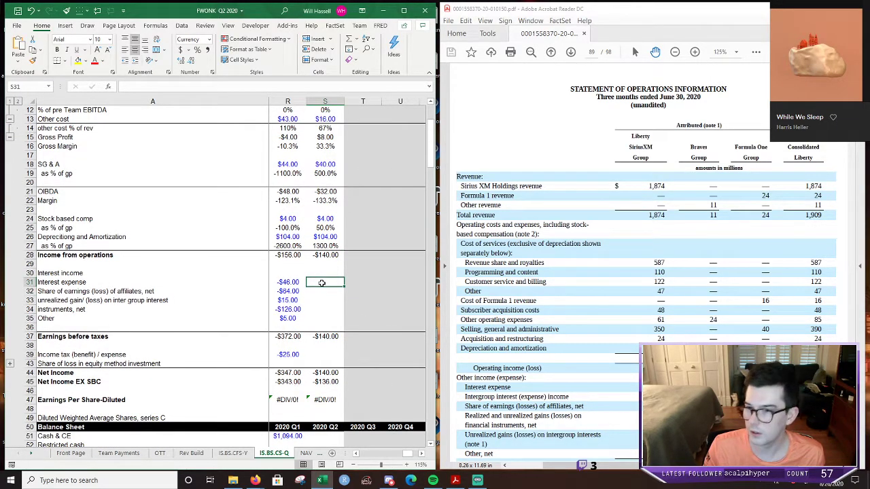
scroll(646, 272, "down", 3)
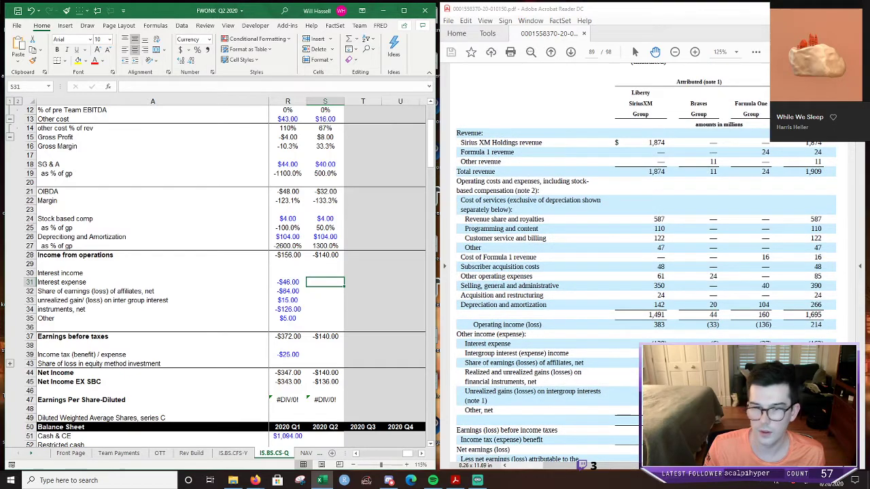
scroll(565, 298, "down", 1)
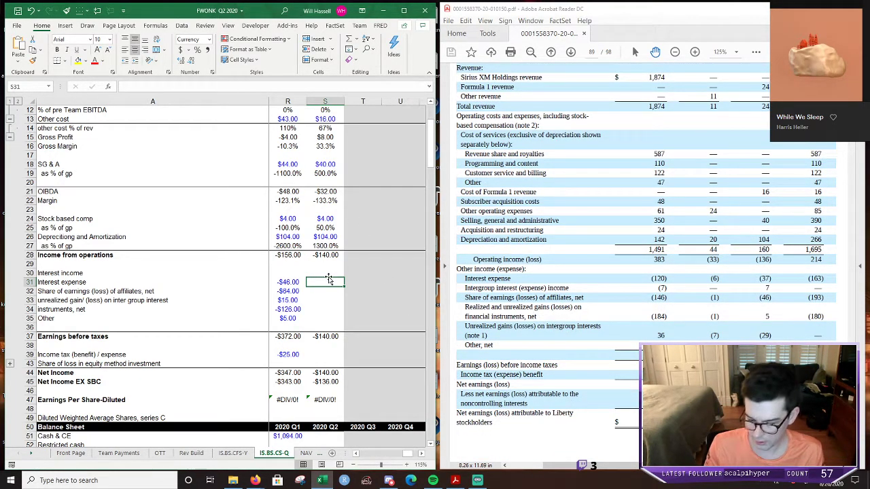
type("3")
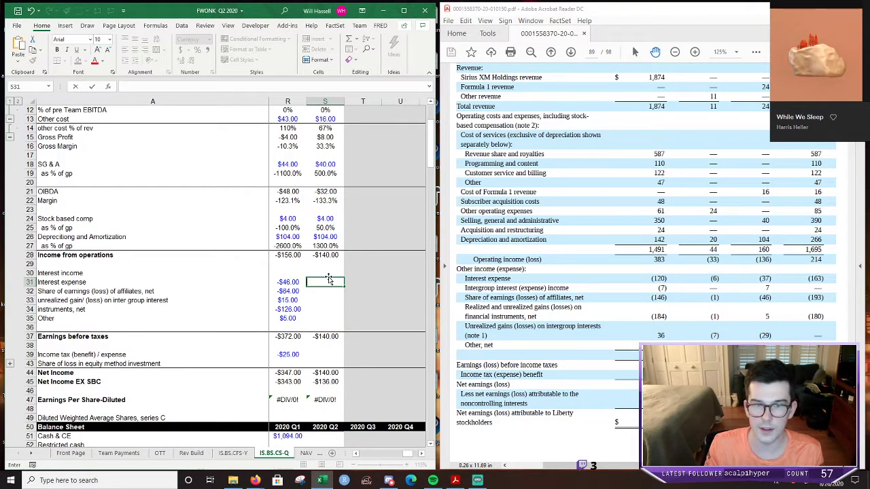
type("-37")
key("Return")
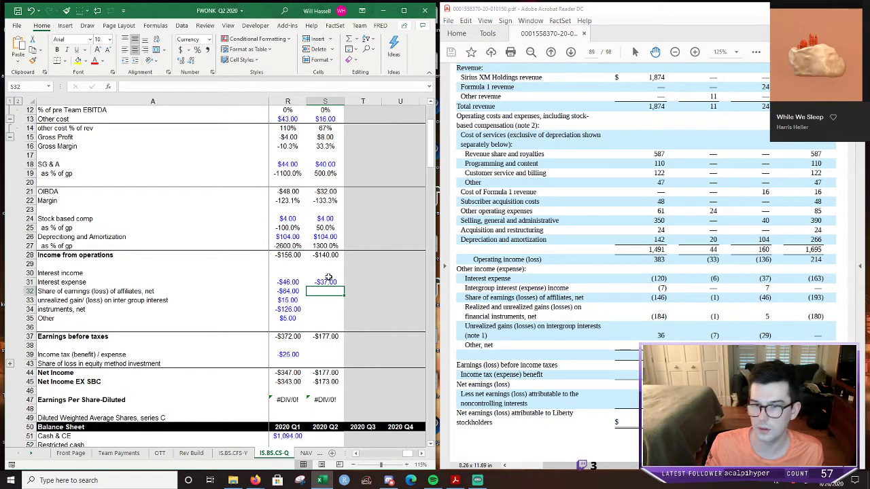
type("7")
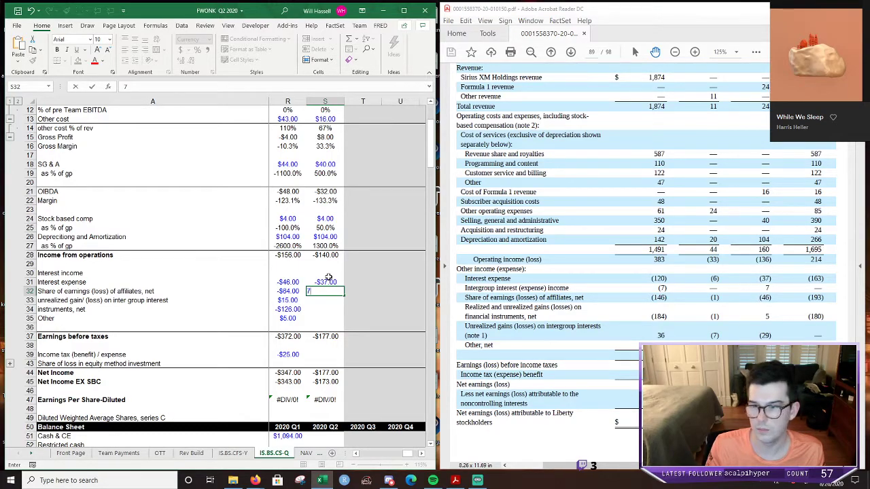
key("Escape")
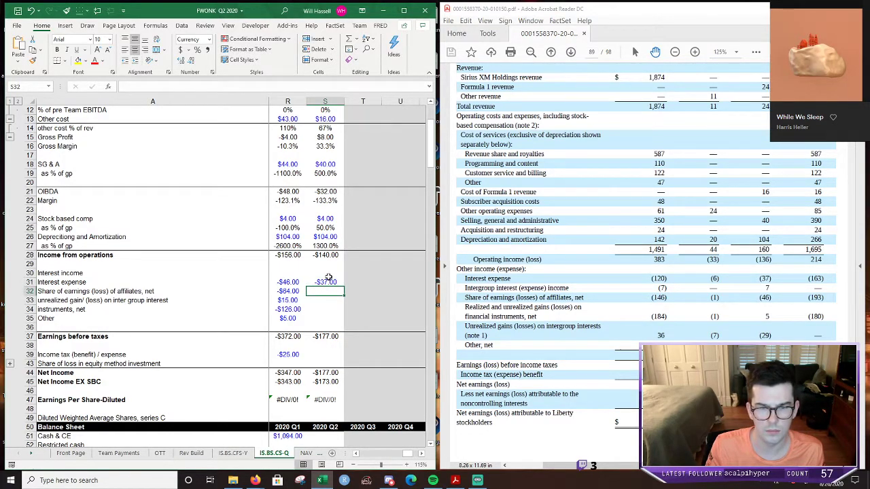
Enter $9.00 as Q2 Other and abandon the unrealized gain/loss entry.
key("Down")
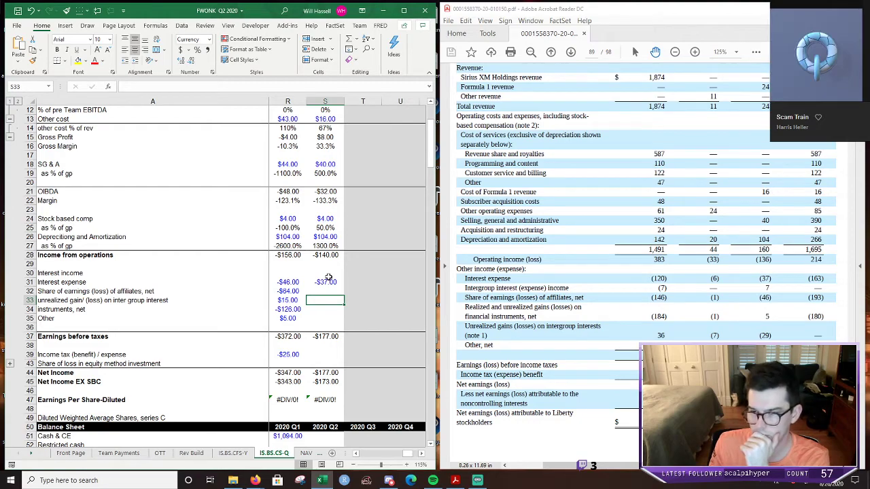
key("Down")
key("Down")
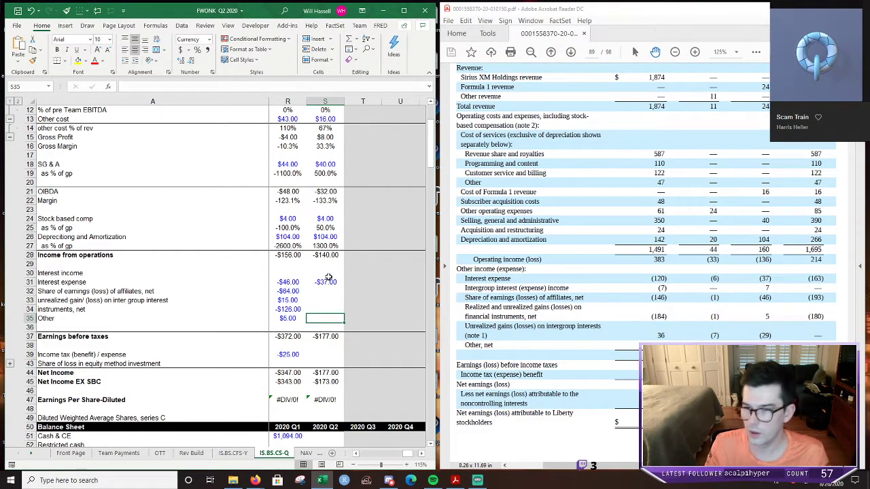
type("9")
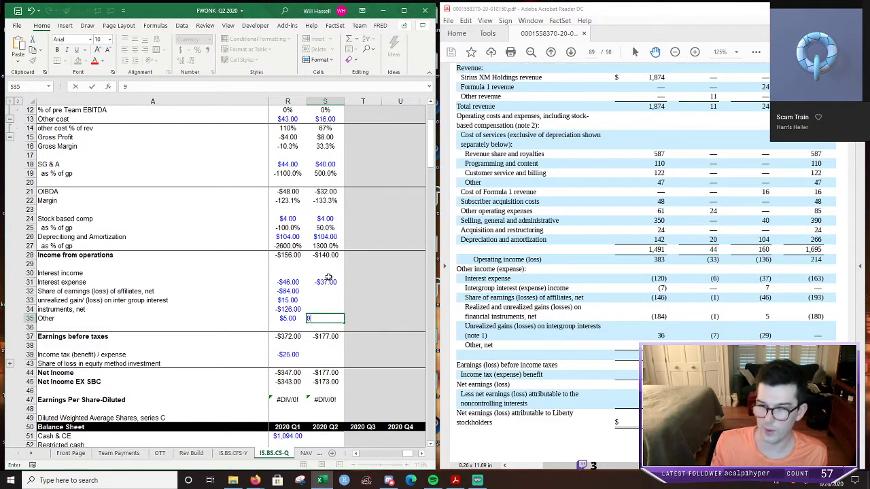
key("Return")
key("Up")
key("Up")
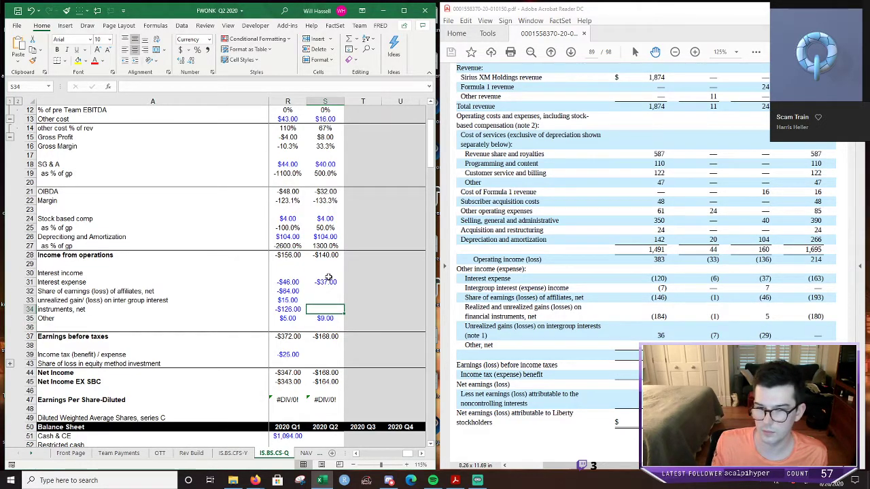
key("Up")
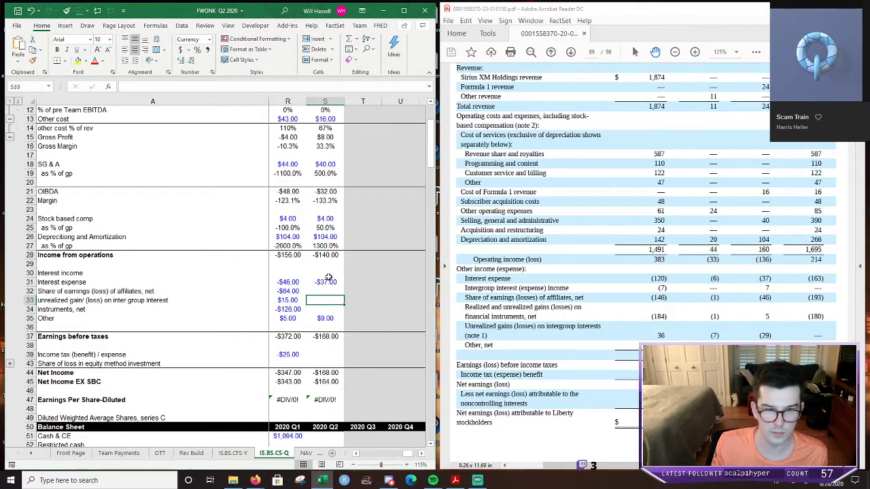
type("-29")
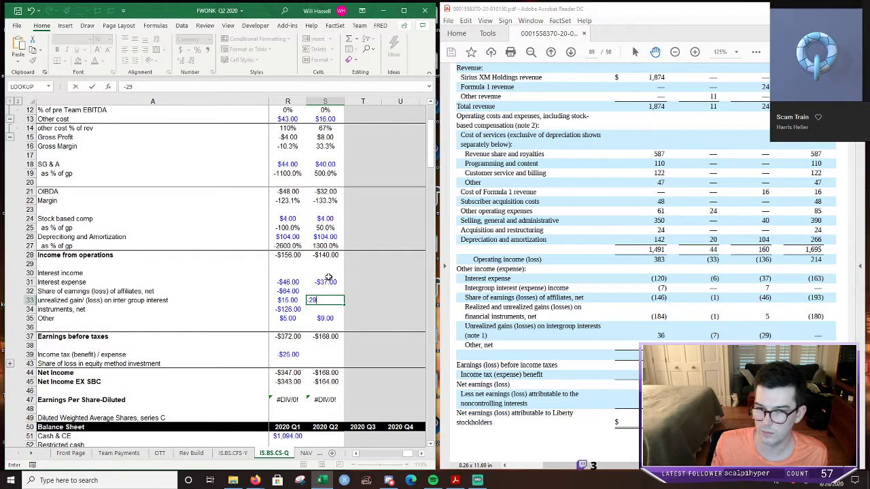
key("Escape")
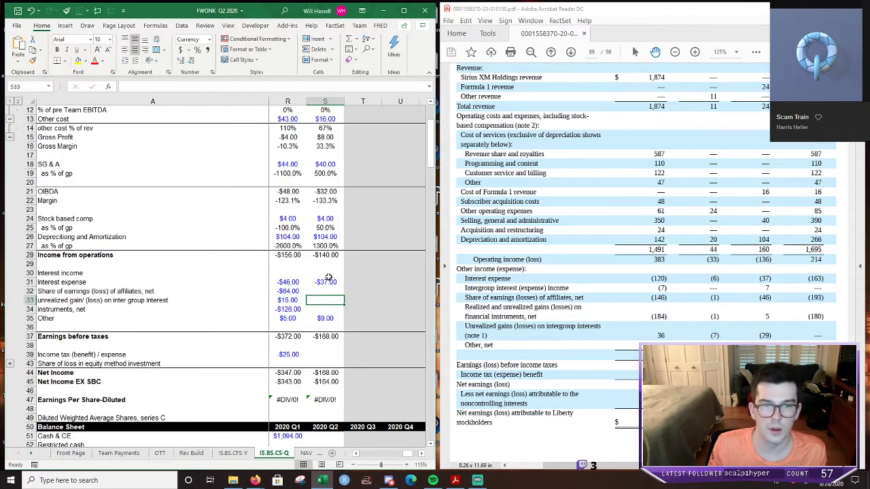
Check the affiliates row and Q1 interest expense, then reach the empty Q2 interest income cell.
left_click(204, 327)
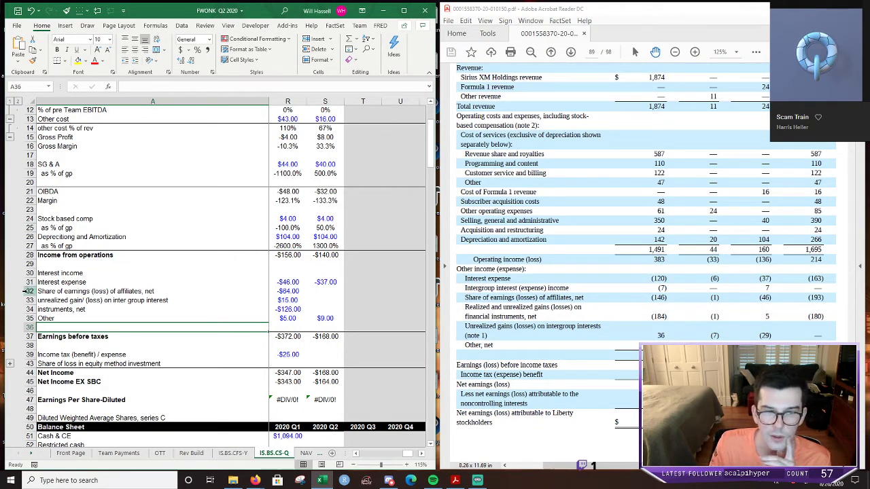
left_click(26, 291)
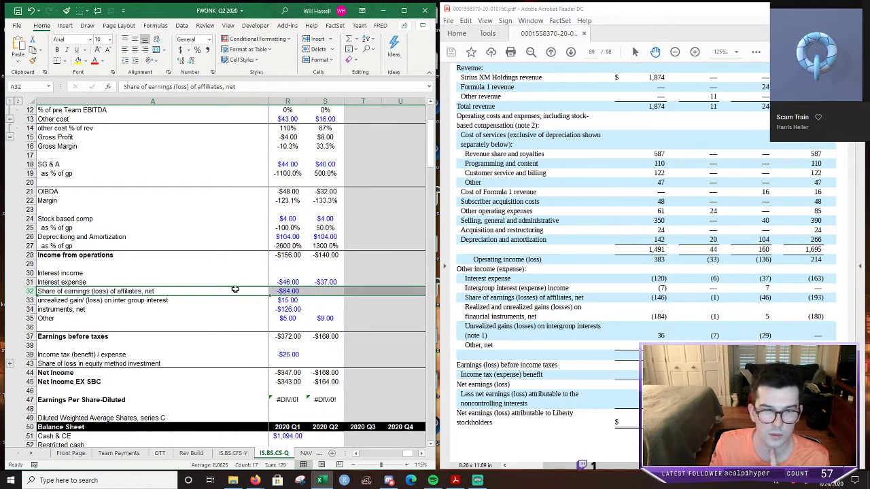
left_click(304, 282)
left_click(318, 275)
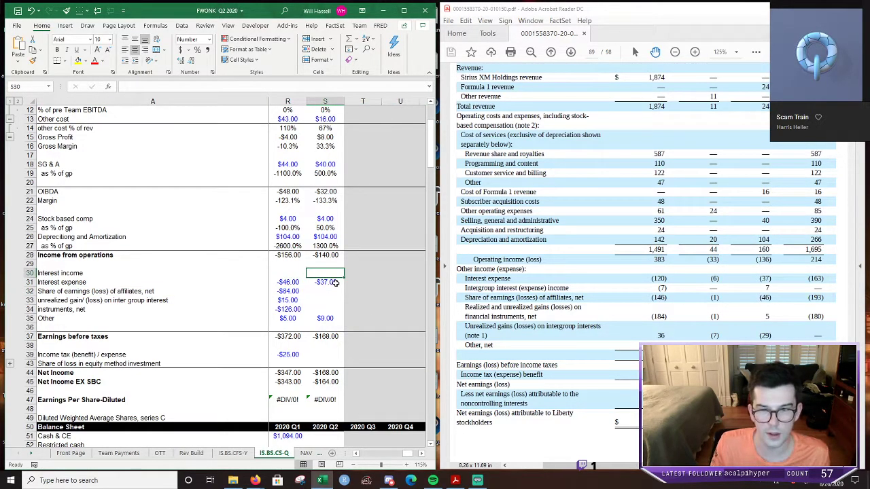
key("Right")
Review the Q2 earnings before taxes formula, leaving it unchanged.
scroll(336, 282, "left", 2)
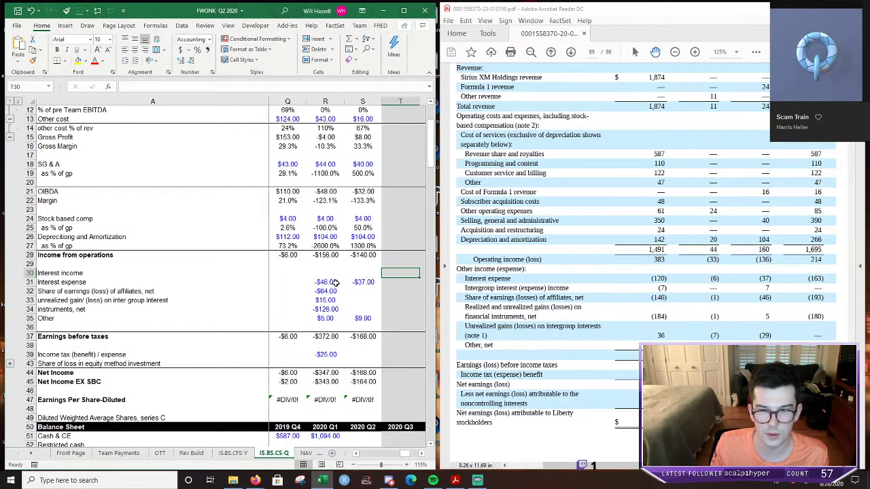
key("Down")
key("Down")
key("Up")
key("Left")
key("Down")
key("Down")
key("Down")
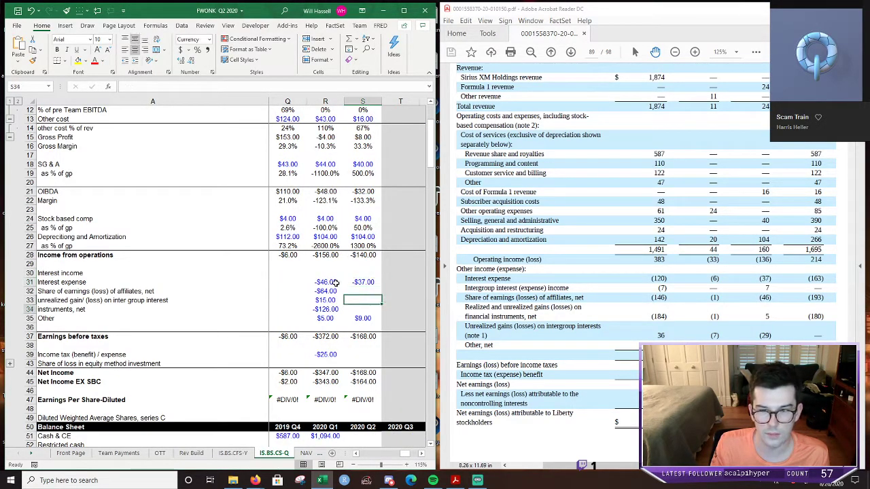
key("Down")
key("Down")
key("Down")
key("F2")
key("Escape")
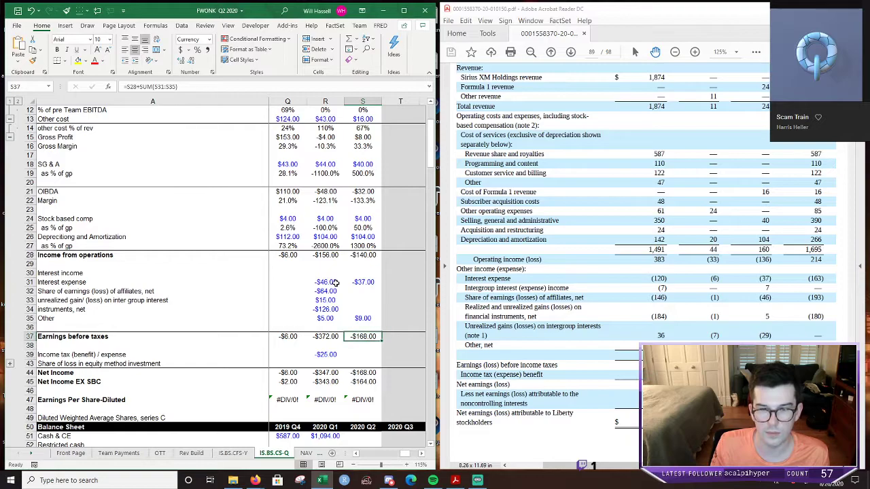
key("F2")
key("Left")
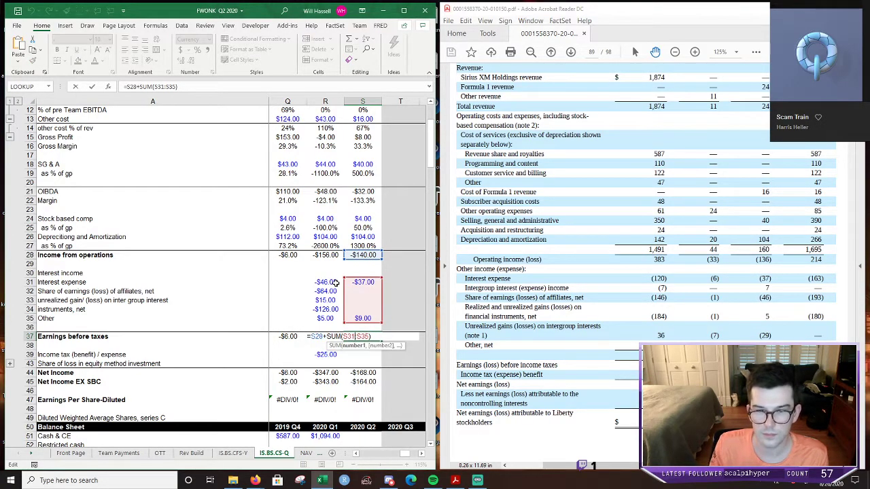
key("Escape")
key("Up")
key("Up")
key("Up")
key("Up")
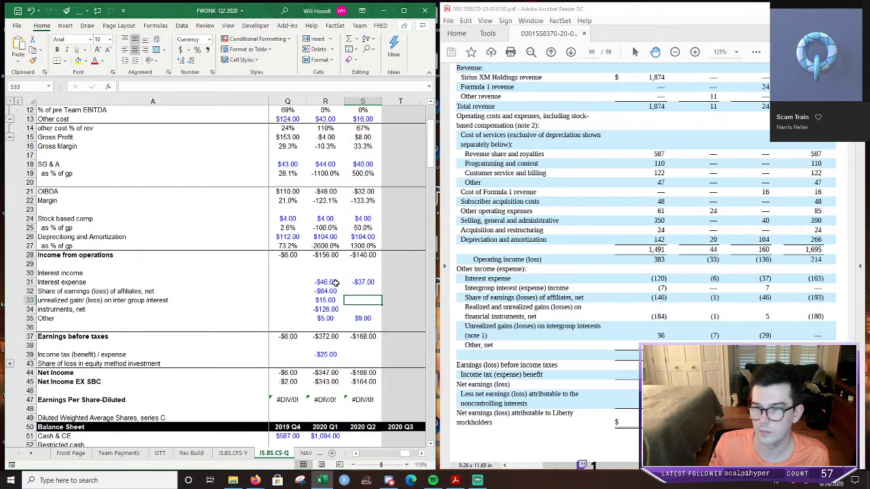
key("Up")
key("Up")
Enter Q2 interest income of 7 formatted like the interest expense cell.
key("Up")
type("7")
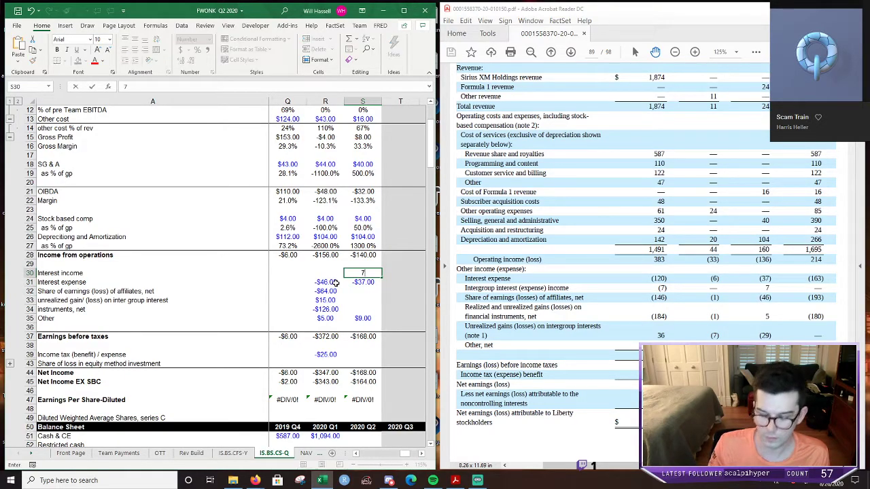
key("Return")
key("Return")
key("Up")
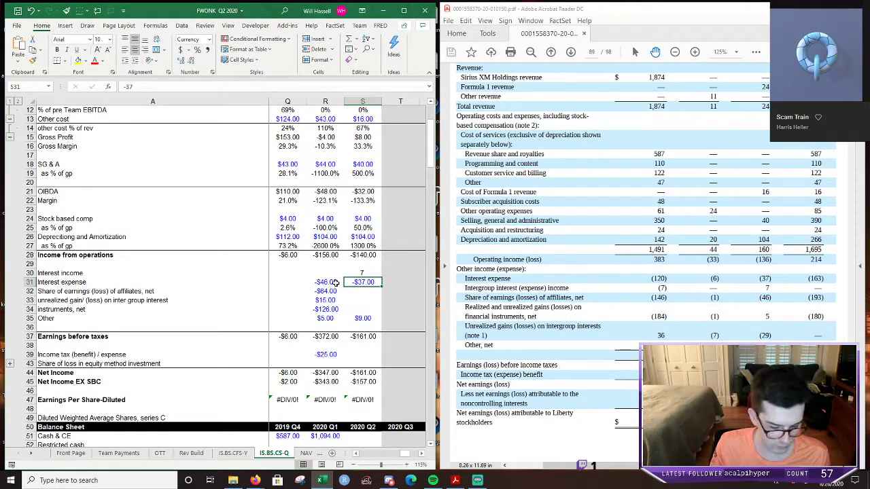
key("alt+4")
key("Up")
key("Return")
key("Down")
key("Down")
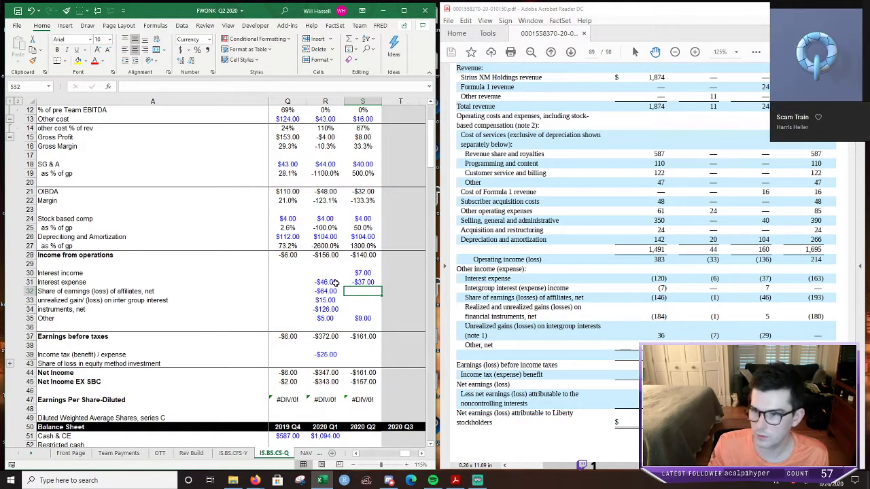
Enter Q2 affiliates share -46, unrealized gain 5 and instruments net -29.
type("-")
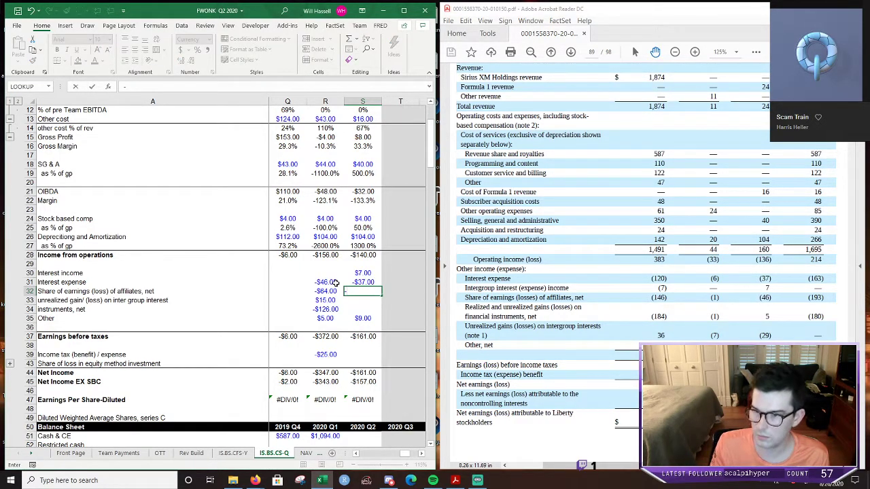
type("46")
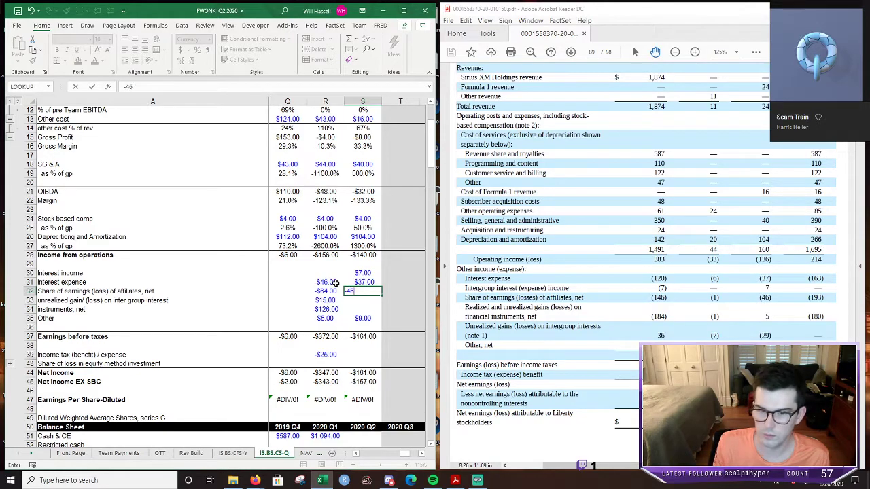
key("Return")
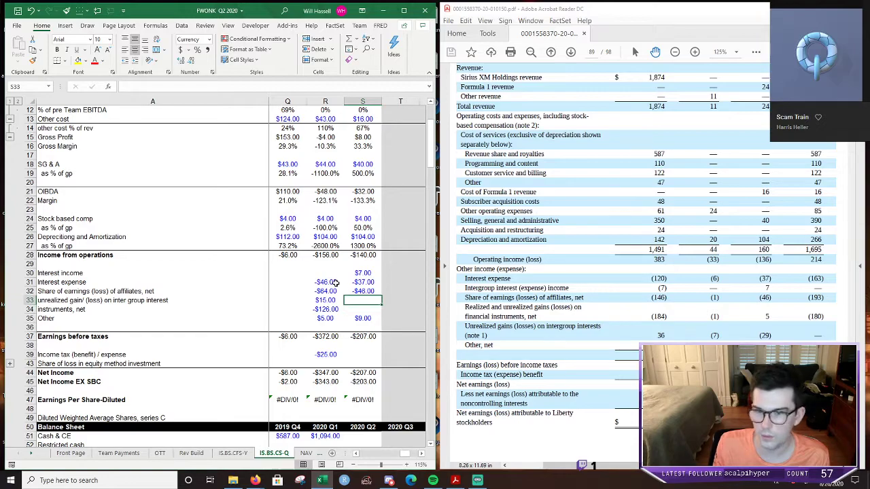
type("5")
key("Return")
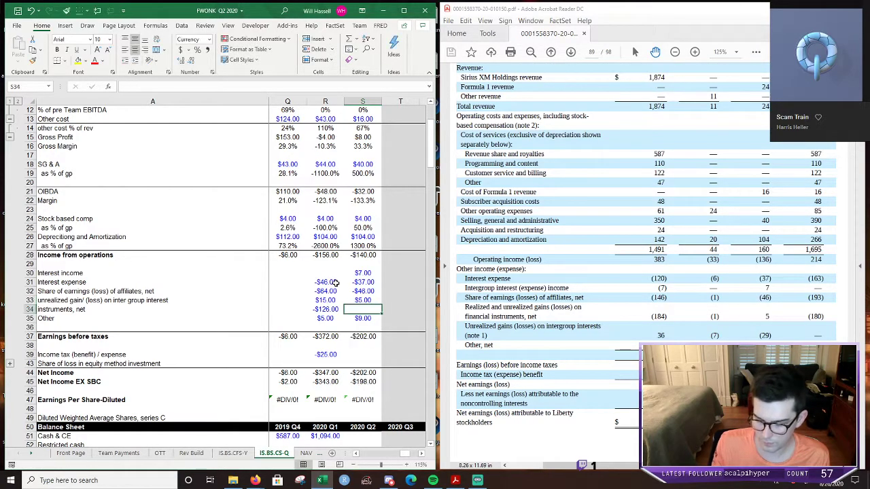
type("-29")
key("Return")
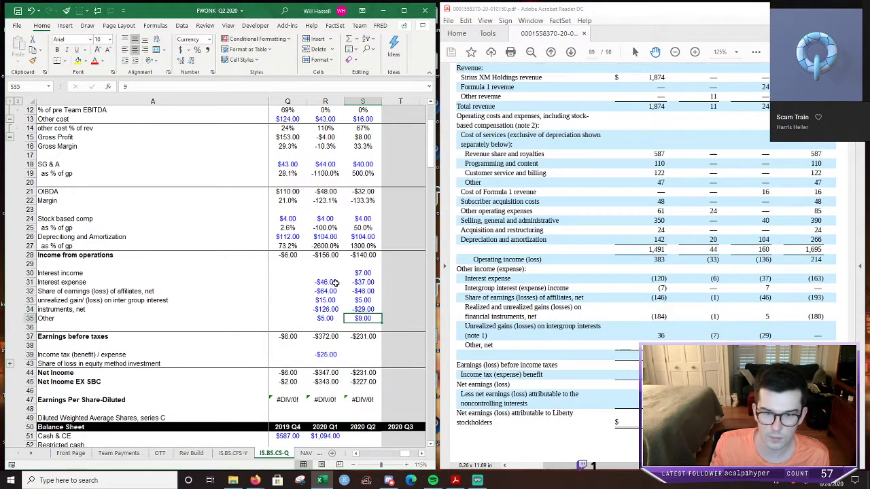
Enter the Q2 income tax benefit of 27, bringing net income to -$258.
left_click(351, 355)
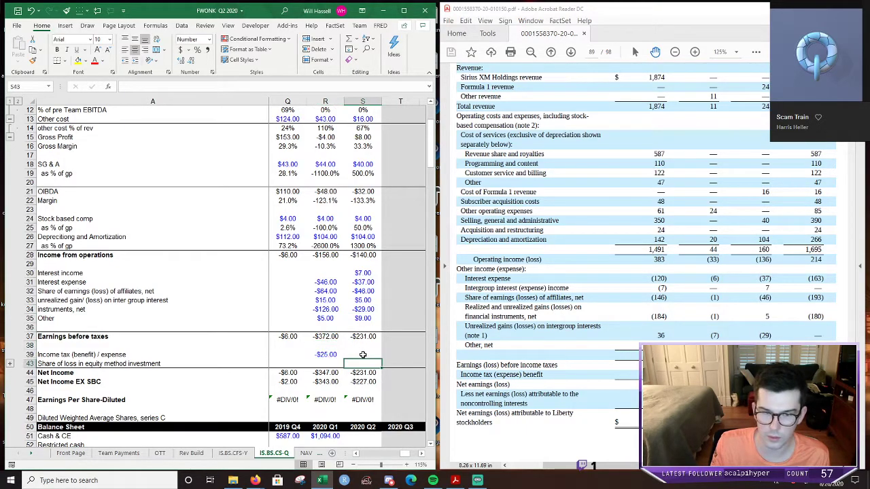
scroll(304, 370, "down", 1)
type("27")
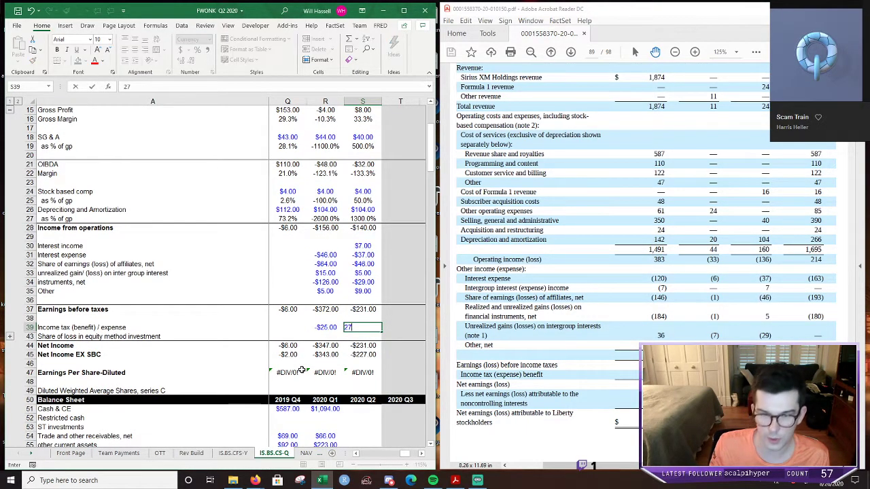
key("Return")
scroll(303, 370, "down", 2)
left_click(362, 327)
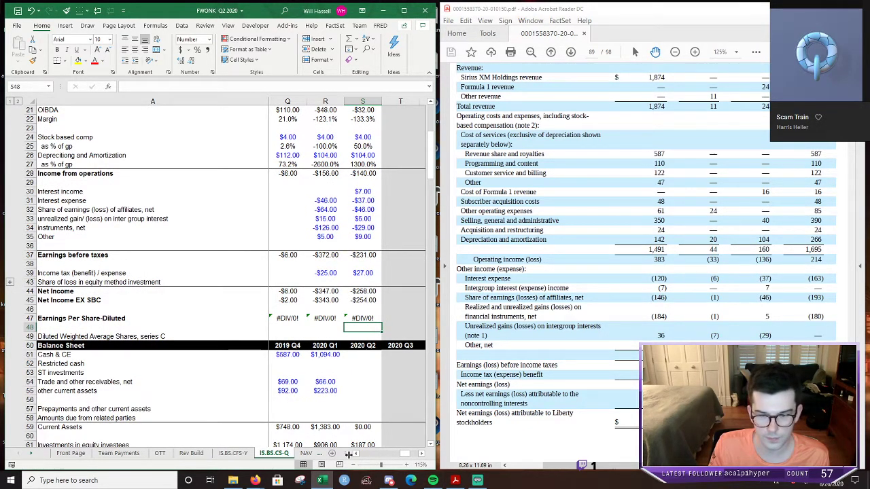
Show the PDF's June 30, 2020 Balance Sheet Information page beside the Q2 Cash & CE cell.
left_click(351, 454)
left_click(423, 455)
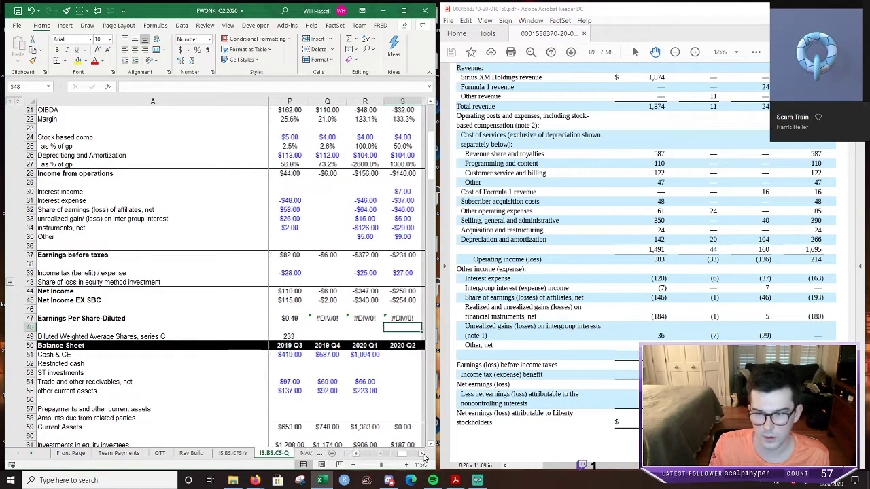
left_click(423, 454)
scroll(646, 238, "down", 4)
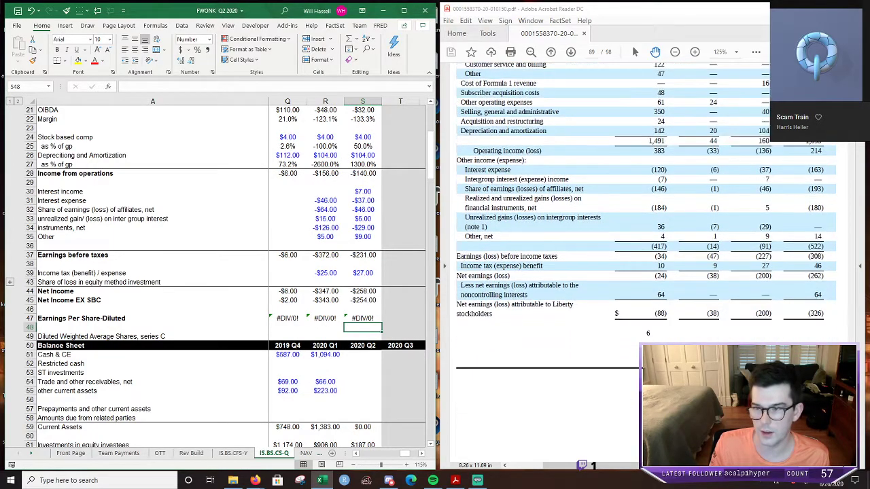
scroll(646, 238, "down", 10)
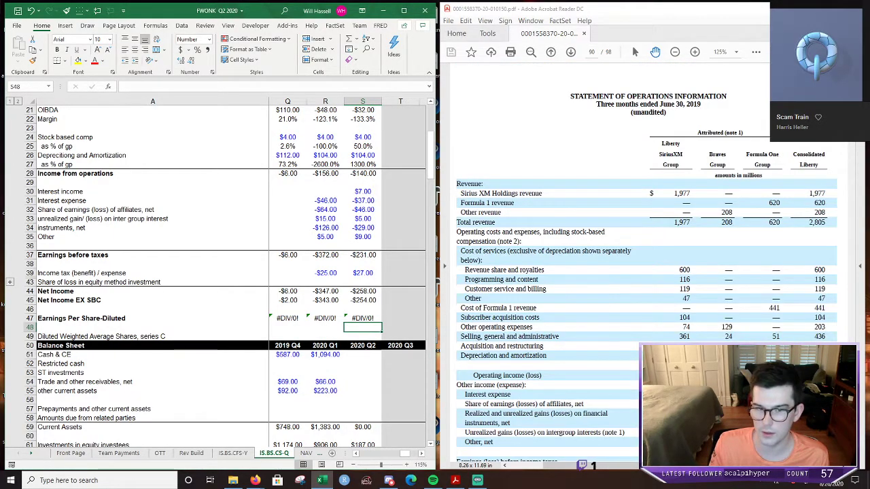
scroll(646, 272, "down", 1)
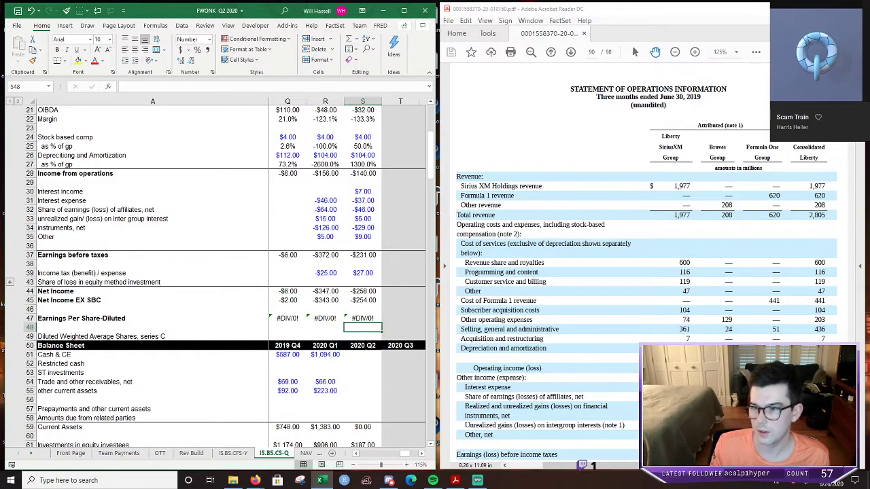
scroll(645, 265, "up", 10)
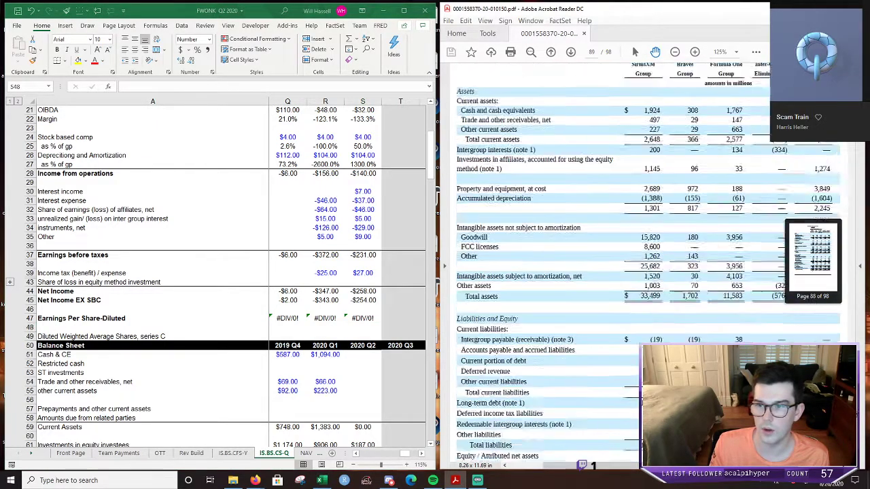
scroll(641, 402, "down", 5)
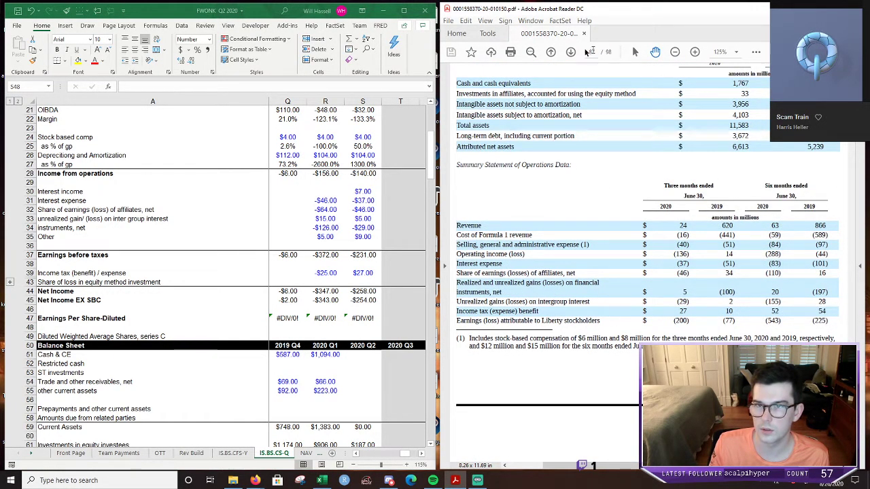
left_click(572, 52)
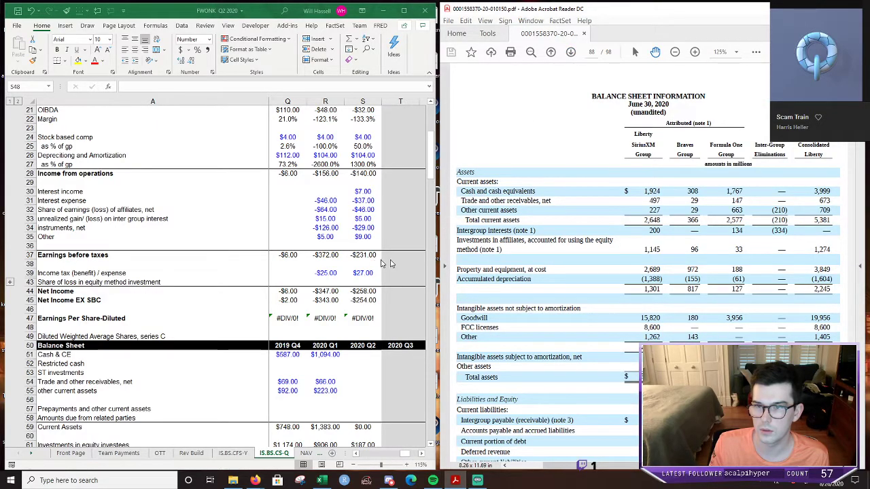
scroll(340, 327, "down", 14)
scroll(341, 327, "up", 6)
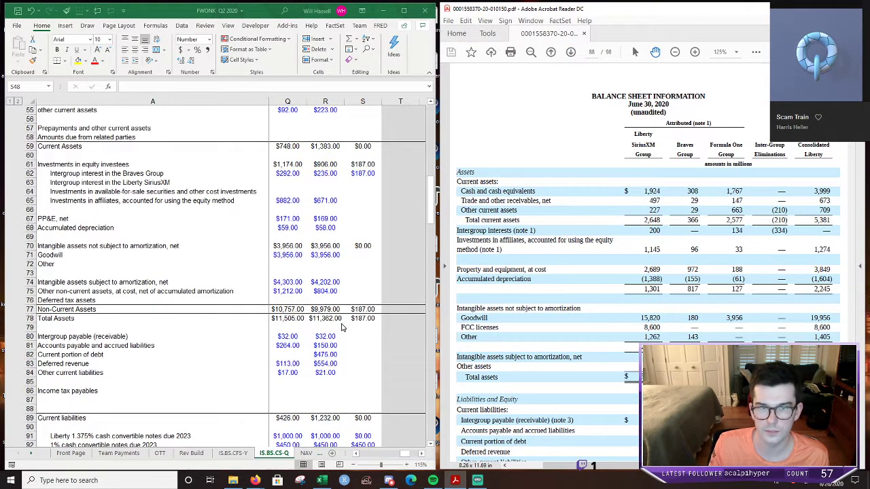
left_click(359, 157)
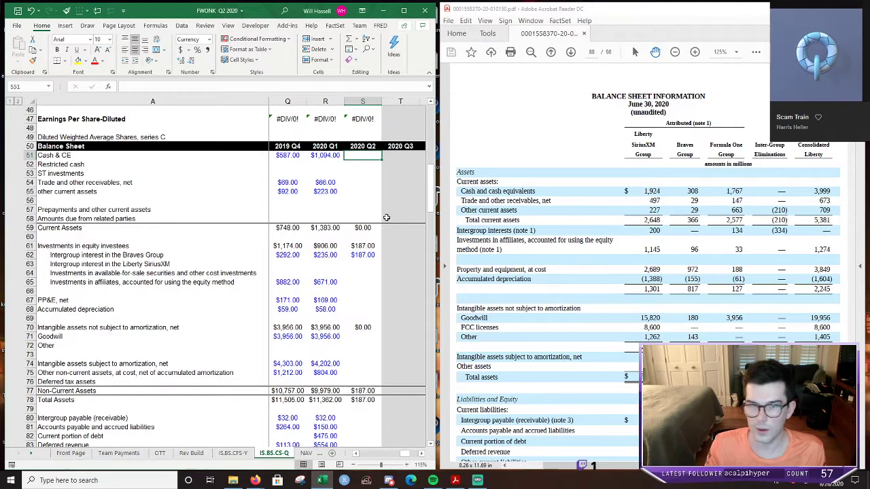
Enter Q2 cash of 1,767, trade receivables 147 and other current assets 663.
type("1,")
type("76")
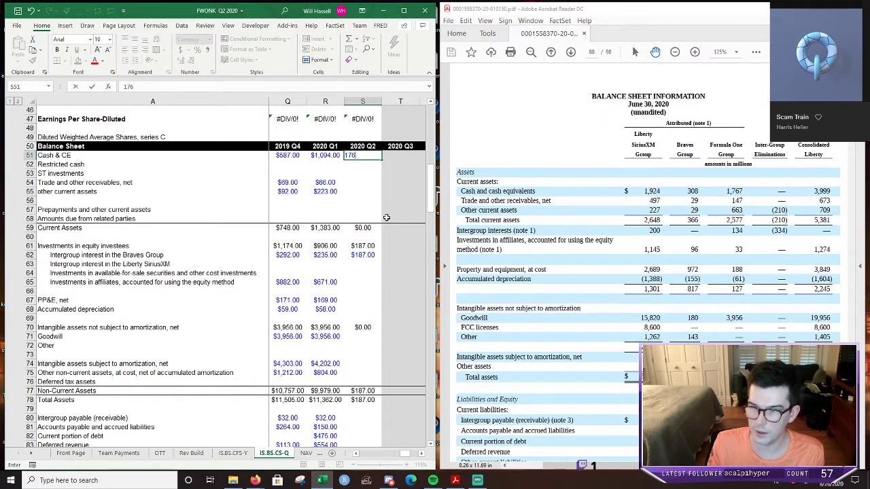
type("7")
key("Return")
key("Down")
key("Down")
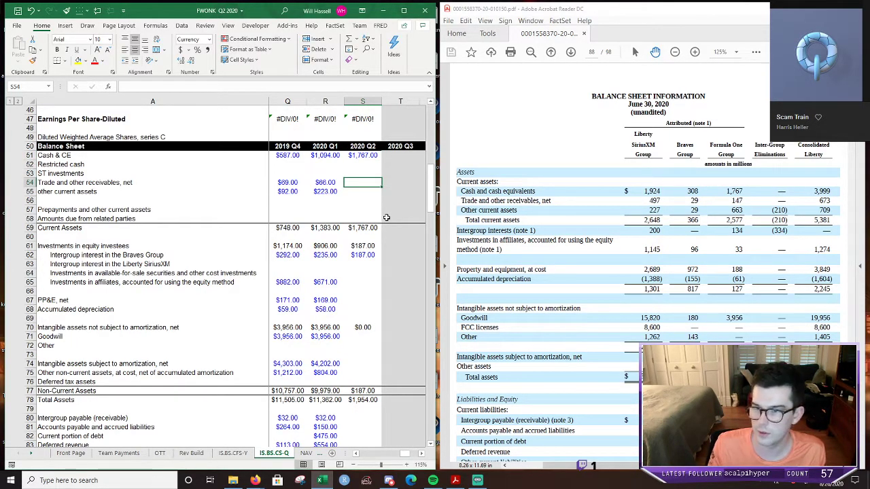
type("147")
key("Return")
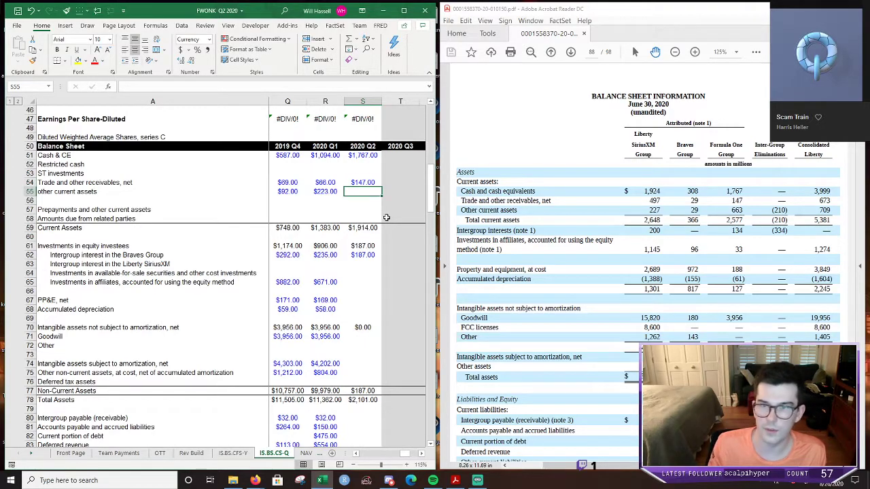
type("663")
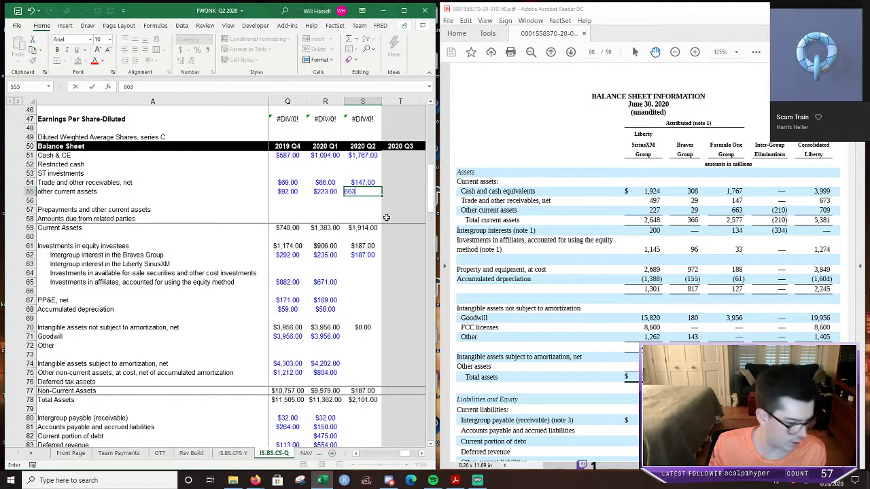
key("Return")
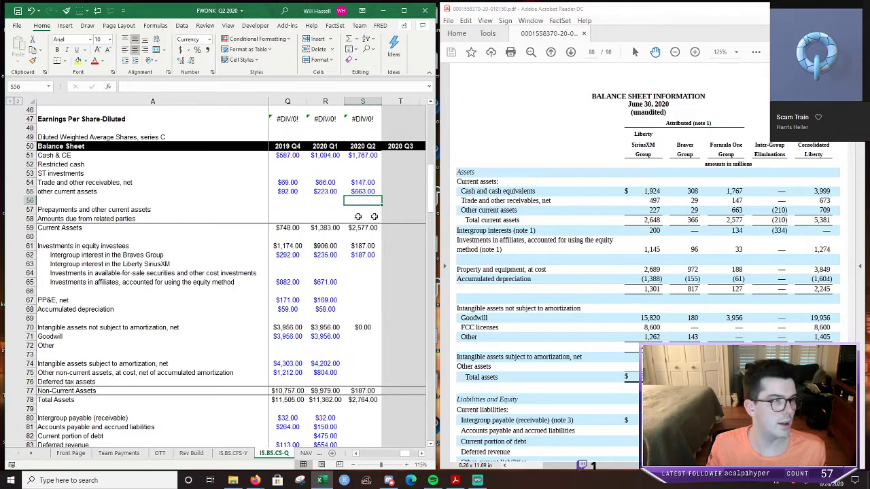
Enter Q2 equity-method investments of 33 and Braves Group intergroup interest of 134.
left_click(361, 282)
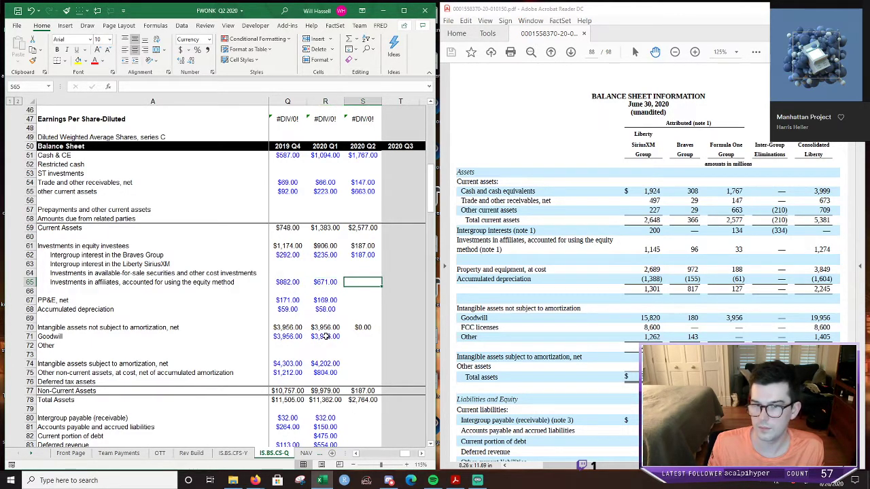
key("Down")
key("Down")
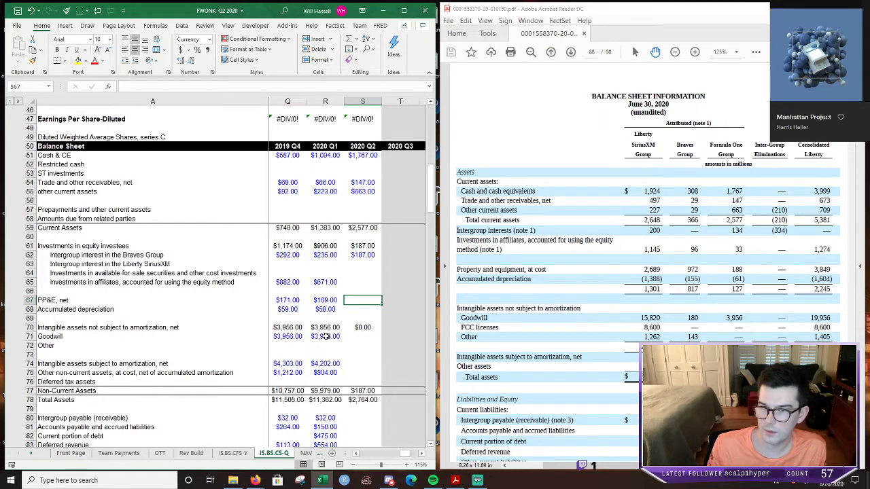
key("Up")
key("Up")
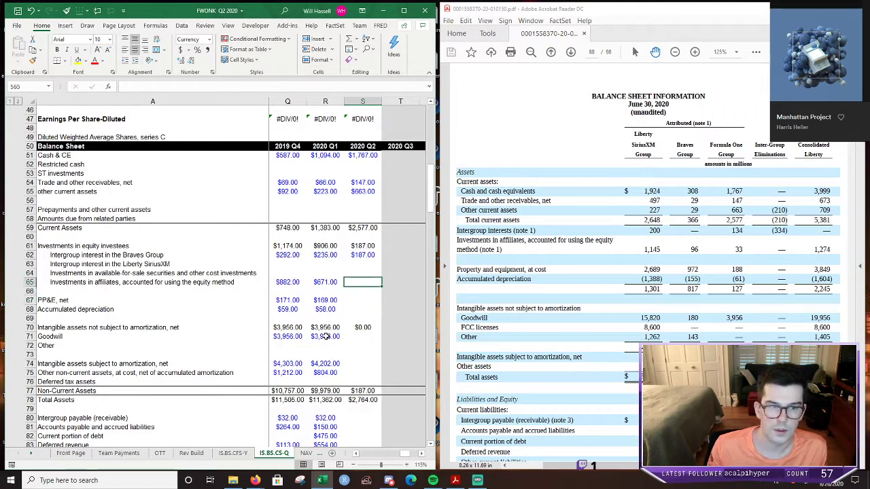
type("33")
key("Return")
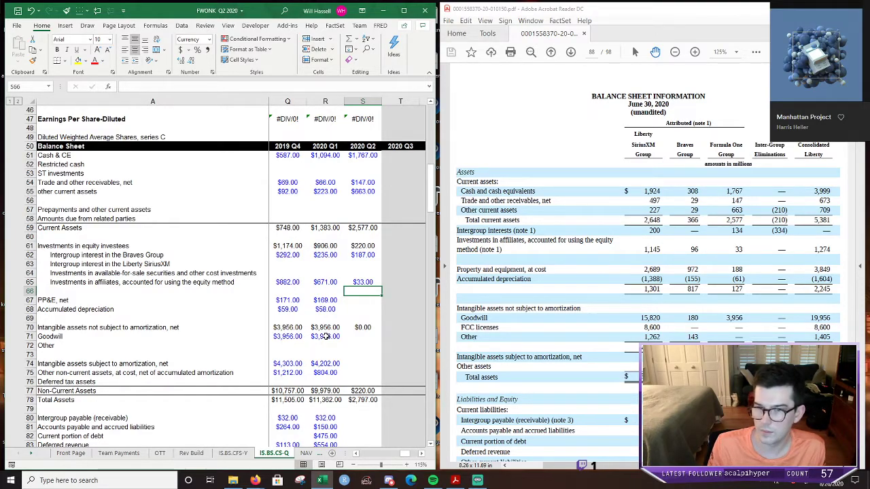
key("Up")
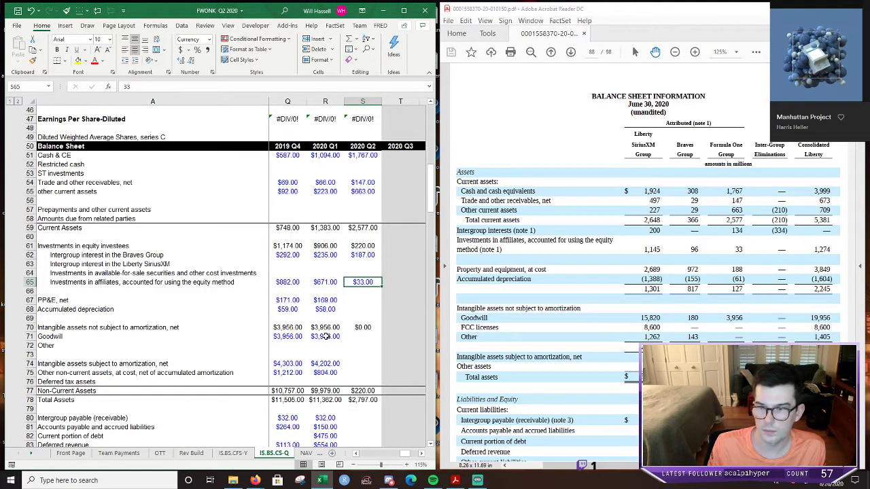
key("Up")
key("Up")
key("Up")
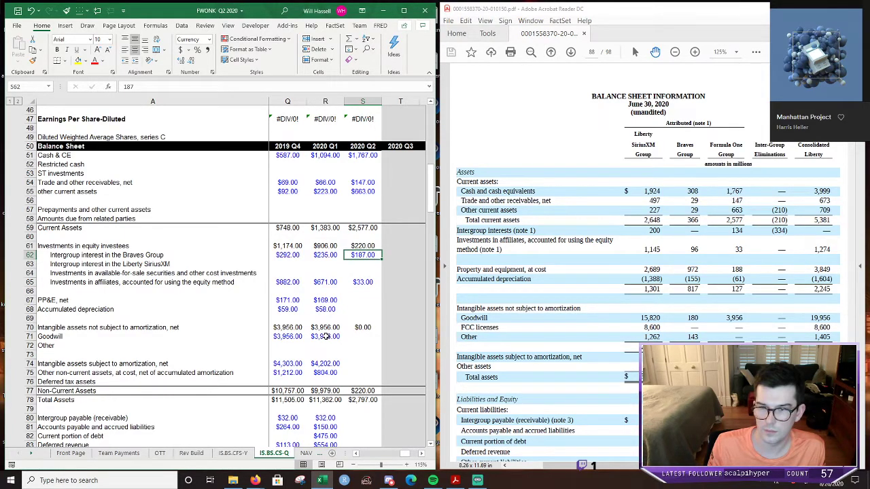
type("134")
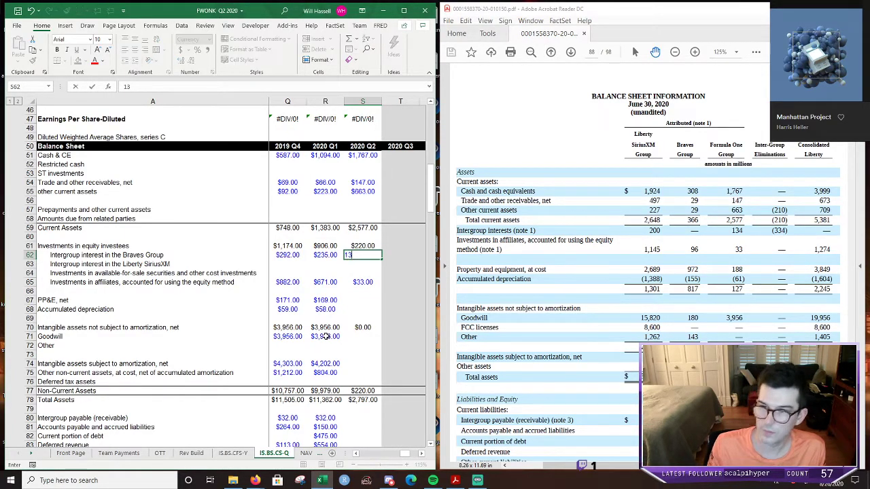
key("Return")
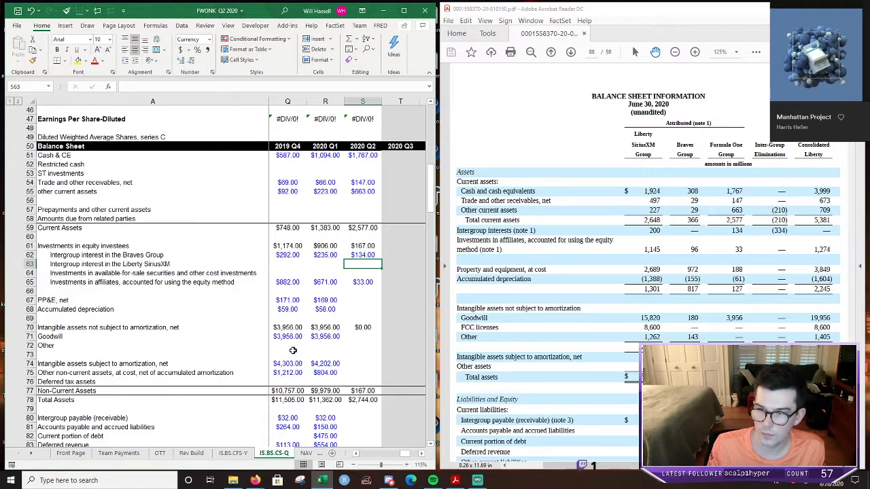
Enter Q2 PP&E of $188.00 and accumulated depreciation of -$61.00.
left_click(360, 300)
type("188")
key("Return")
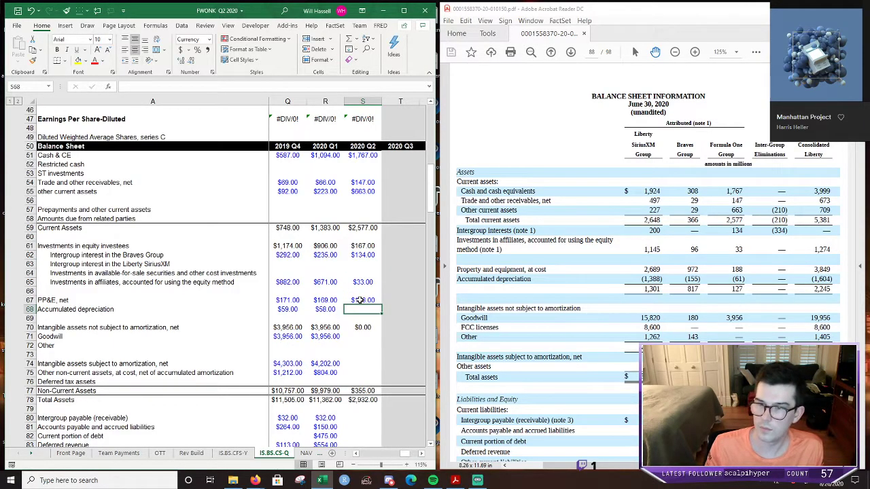
type("-6")
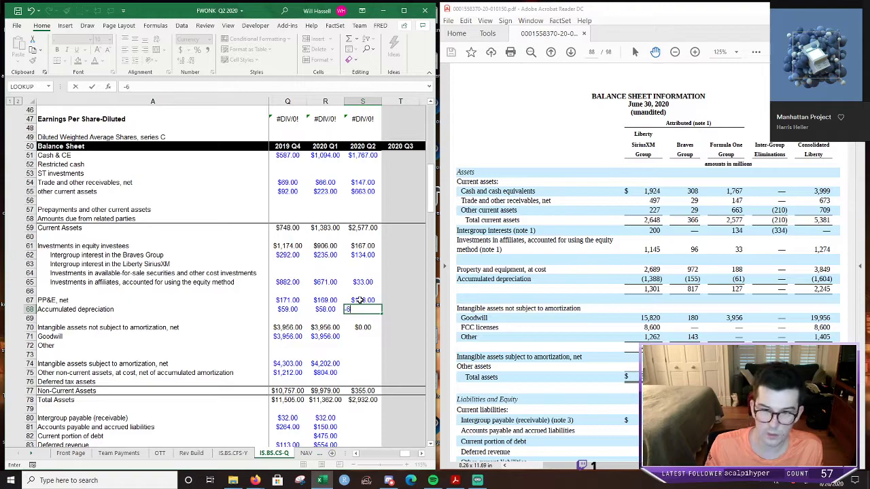
type("1")
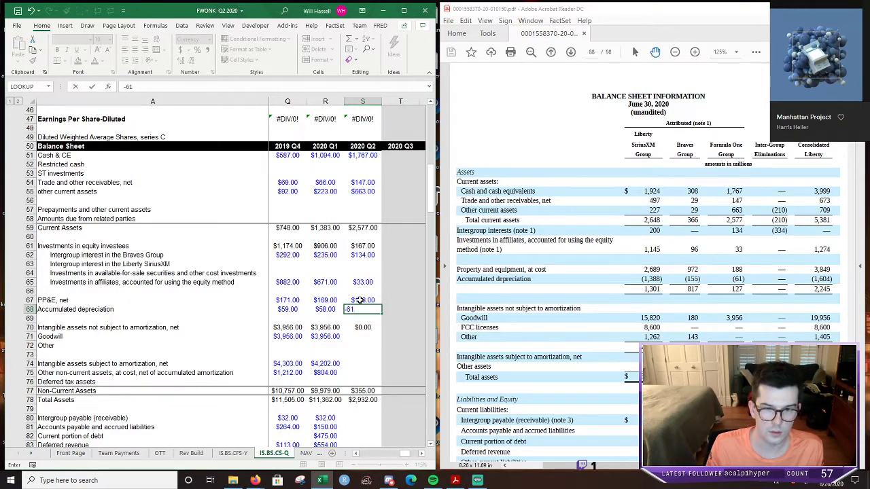
key("Return")
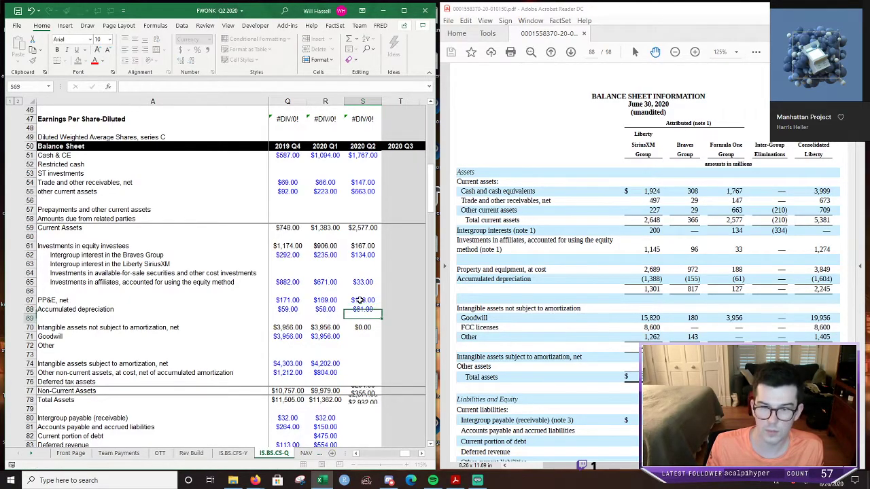
key("Up")
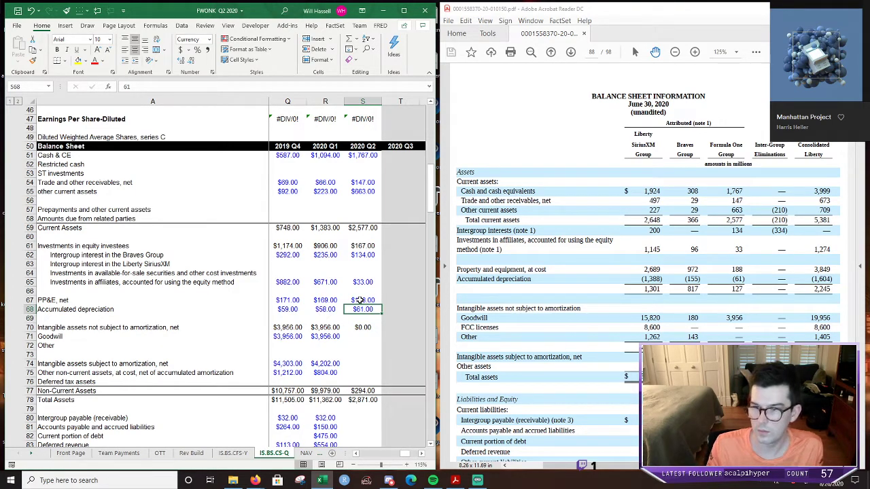
key("F2")
key("Home")
type("-")
key("Return")
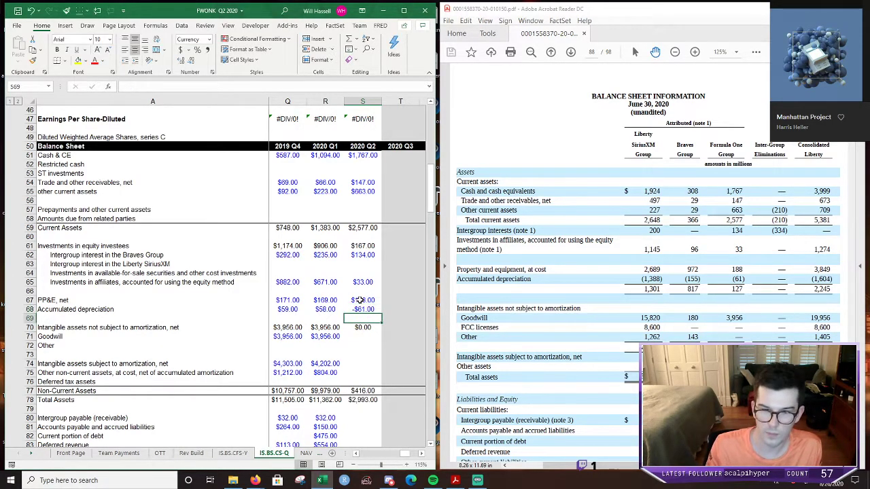
Enter Goodwill $3,956, amortizable intangibles $4,103 and other non-current assets $653.
key("Down")
key("Down")
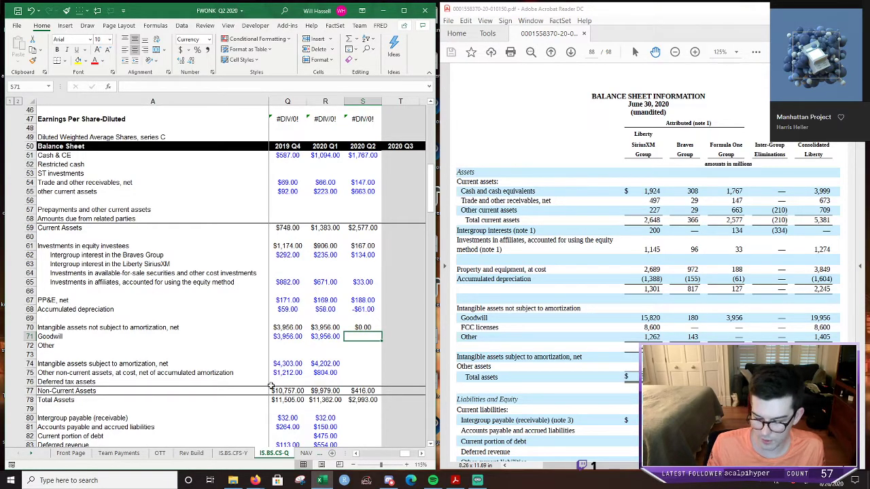
type("3956")
key("Return")
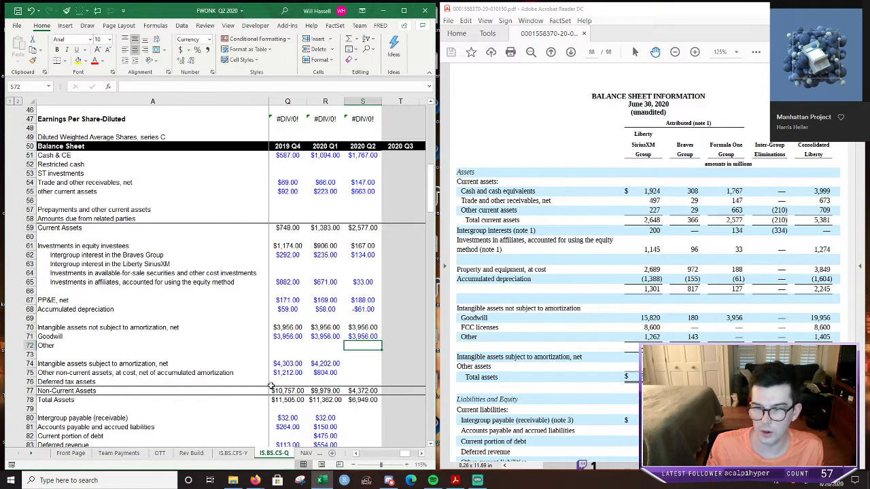
key("Down")
key("Down")
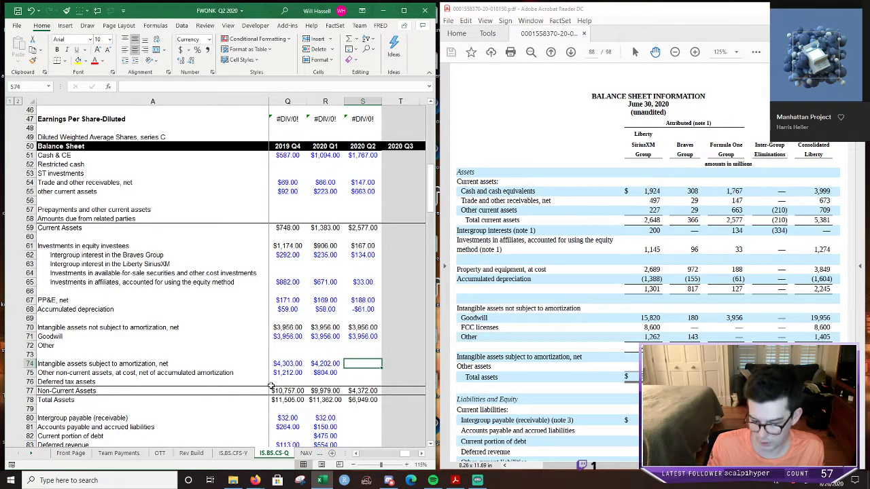
type("4,103")
key("Return")
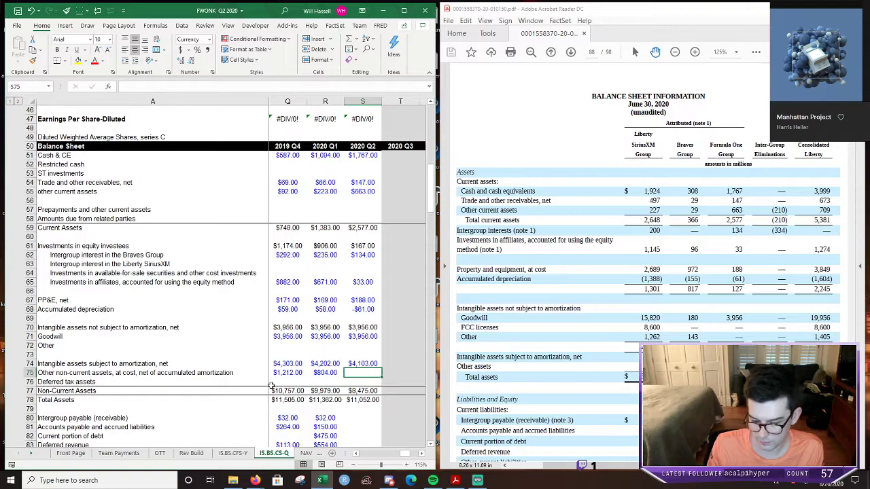
type("653")
key("Return")
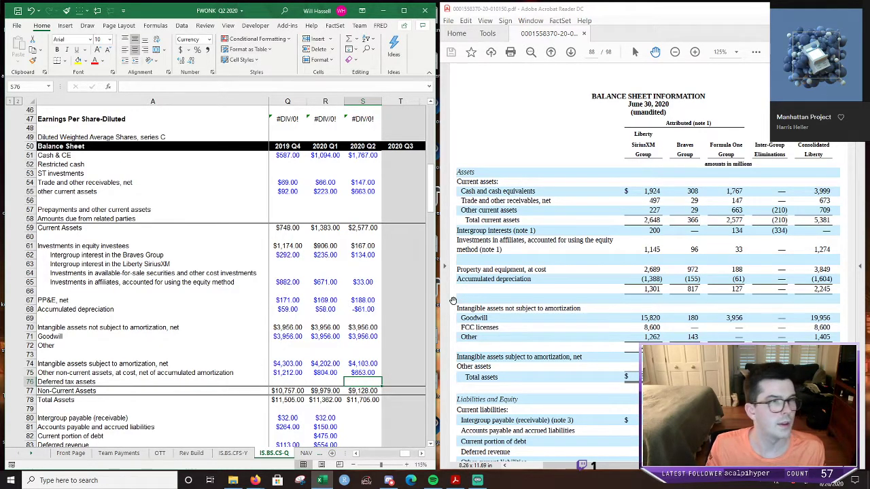
Enter Q2 intergroup payable 38, accounts payable 171, deferred revenue 684 and other current liabilities 19.
scroll(249, 359, "down", 4)
left_click(345, 309)
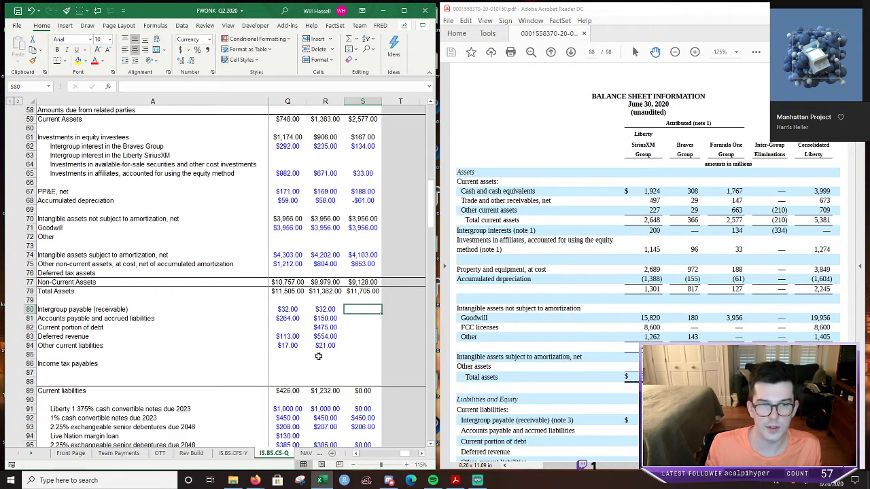
scroll(648, 272, "down", 3)
scroll(397, 316, "down", 1)
scroll(651, 340, "down", 5)
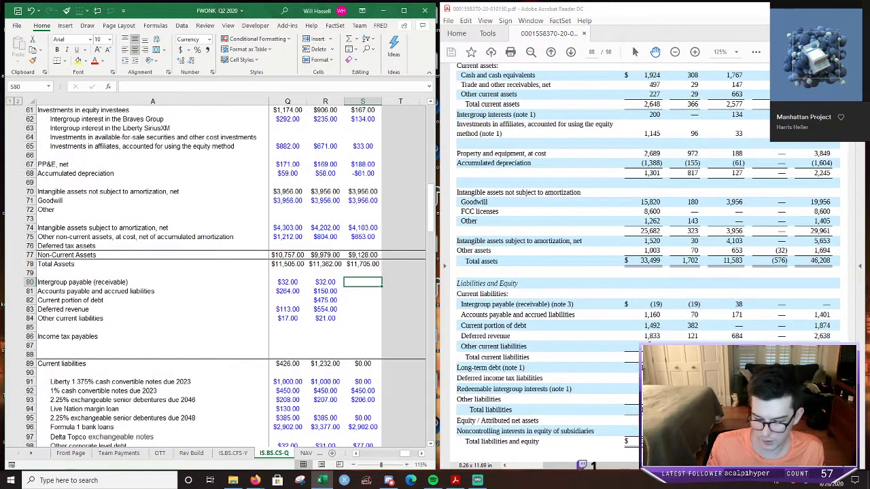
type("38")
key("Return")
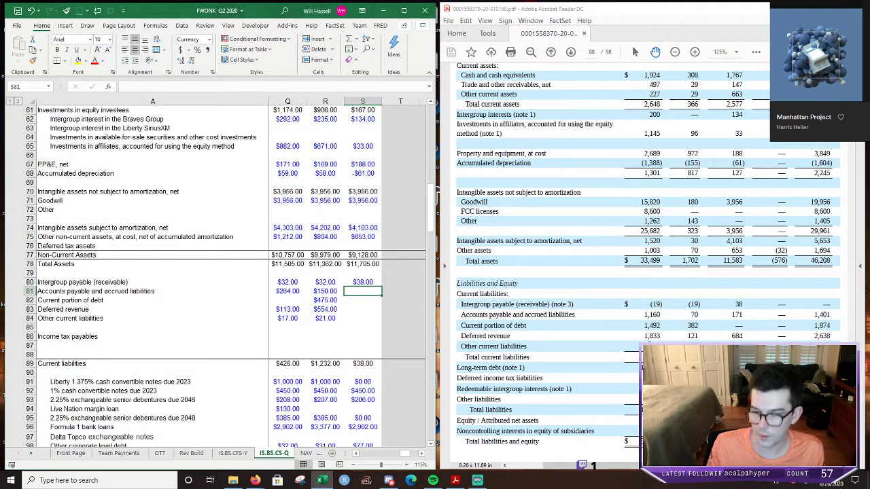
type("171")
key("Return")
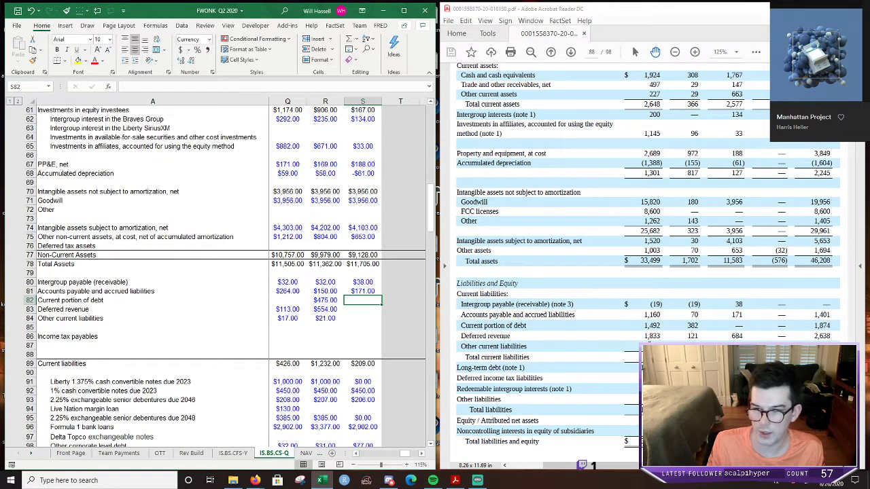
key("Return")
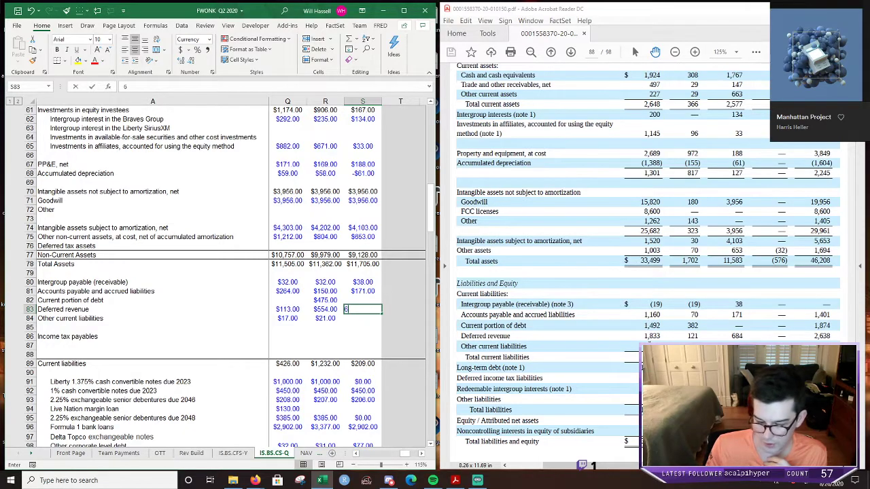
type("684")
key("Return")
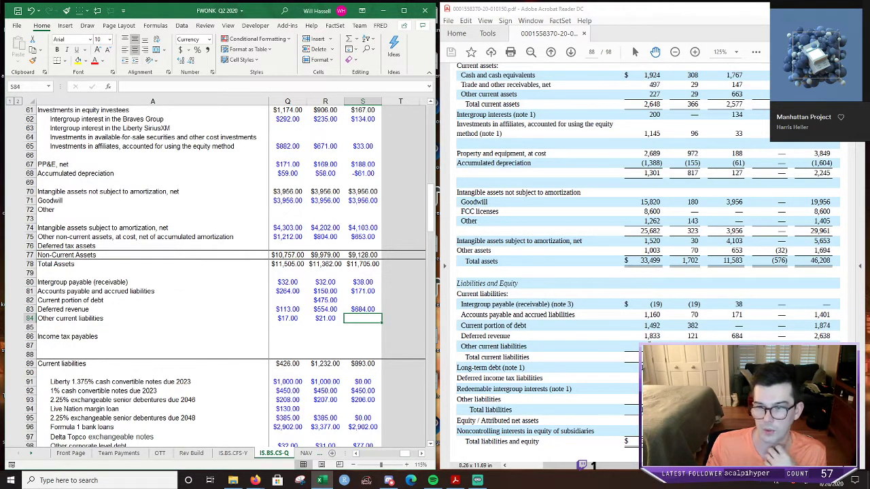
type("19")
key("Return")
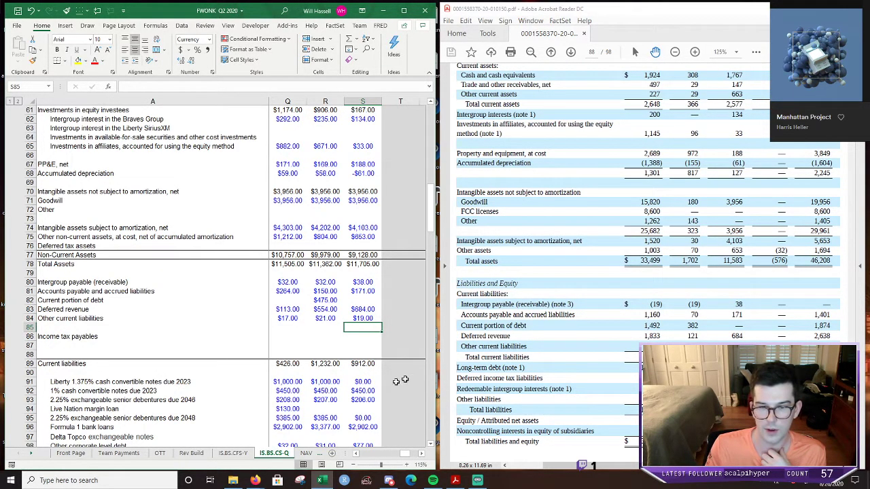
Enter redeemable intergroup interest of $154.00 and copy Q1's $229.00 other liabilities into Q2.
scroll(404, 379, "down", 5)
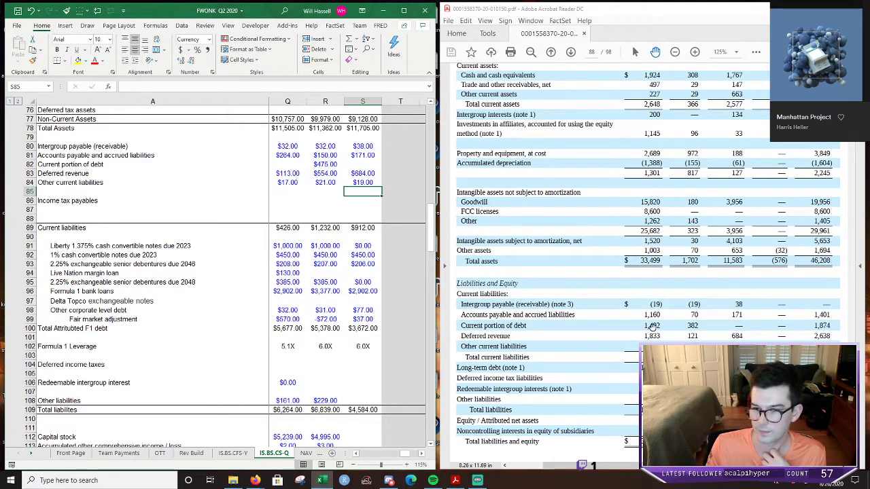
scroll(646, 238, "down", 1)
left_click(360, 383)
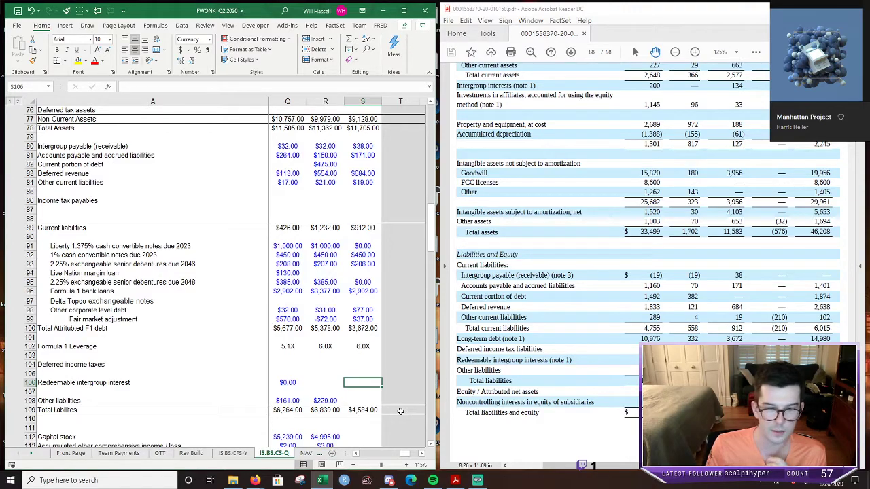
type("154")
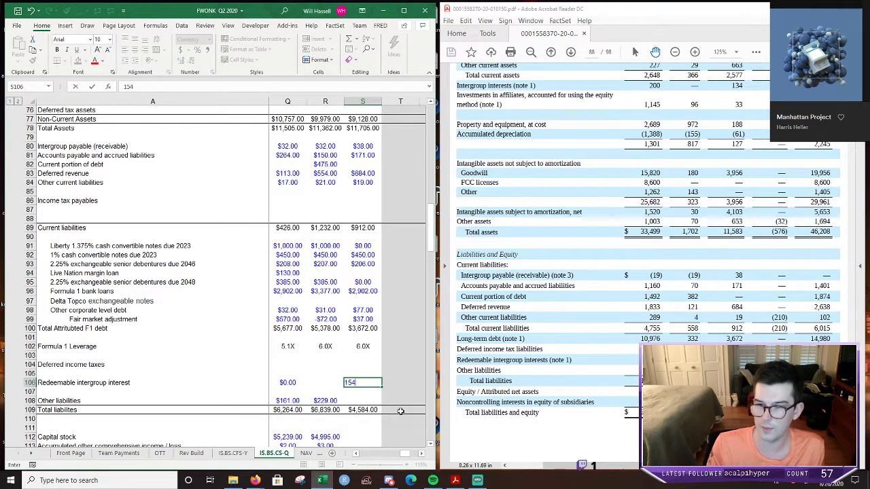
key("Return")
key("Down")
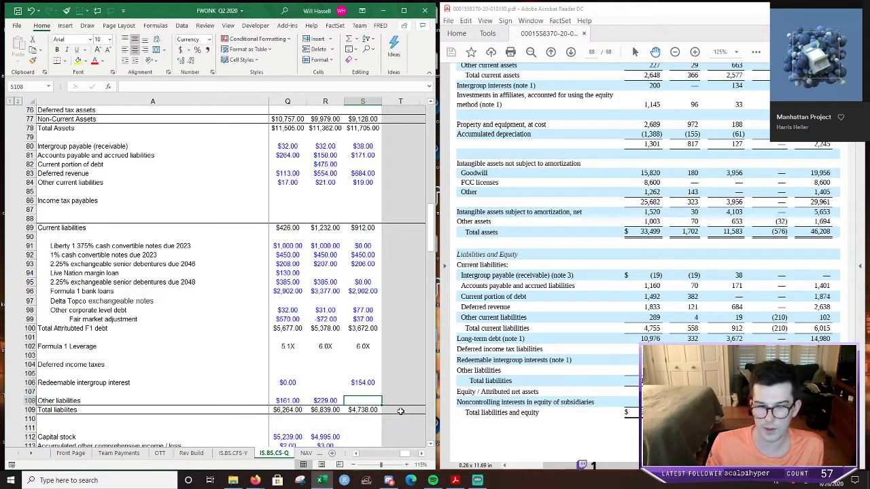
key("Left")
left_click_drag(400, 411, 400, 411)
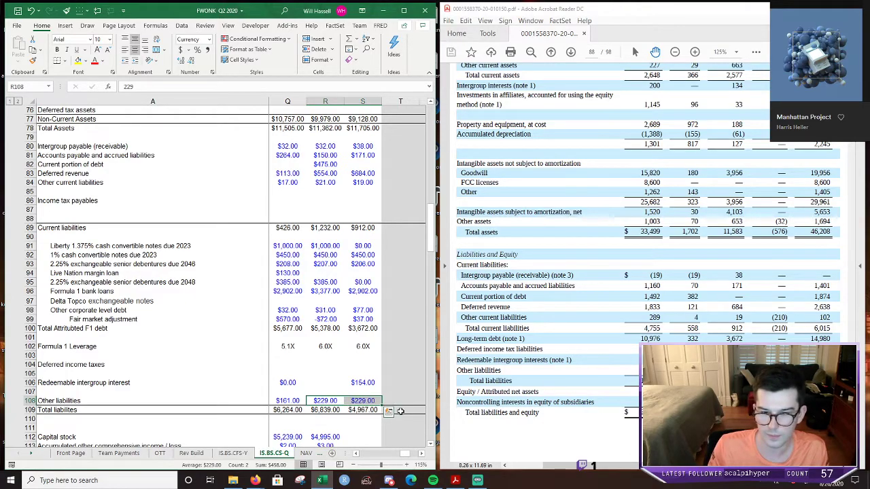
scroll(570, 372, "up", 3)
scroll(569, 372, "up", 4)
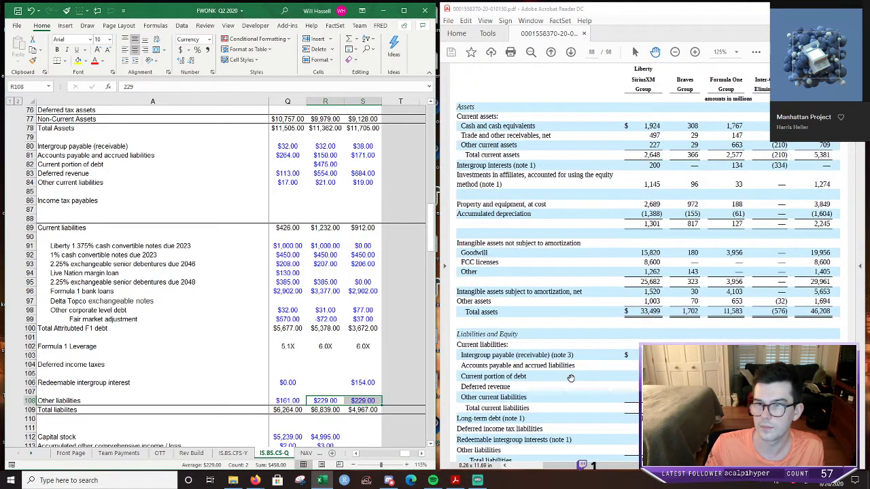
scroll(571, 379, "down", 6)
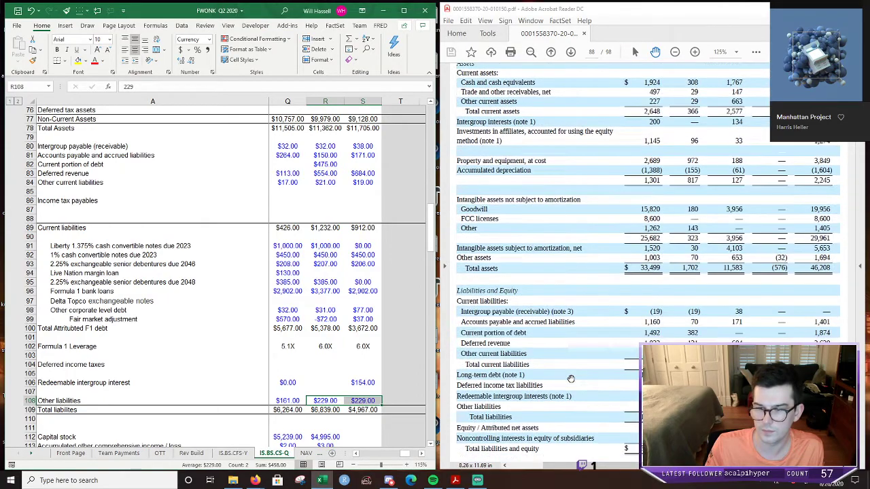
Enter Q2 capital stock 6,613 and AOCI 3, then check the S119 reconciliation formula =S78-S117.
scroll(363, 375, "down", 8)
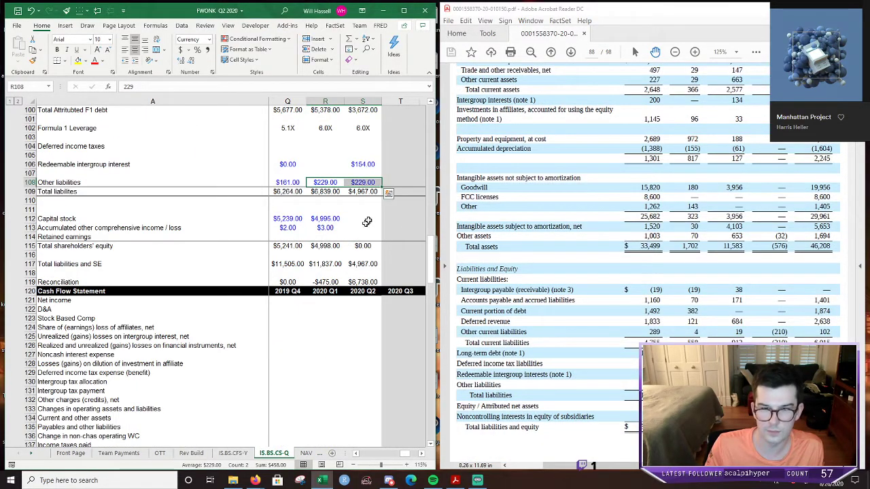
left_click(361, 218)
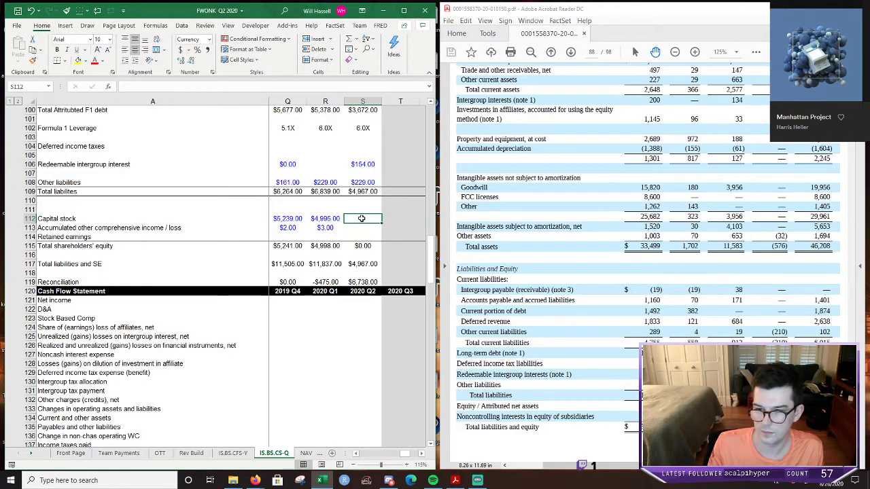
type("6613")
key("Return")
key("Return")
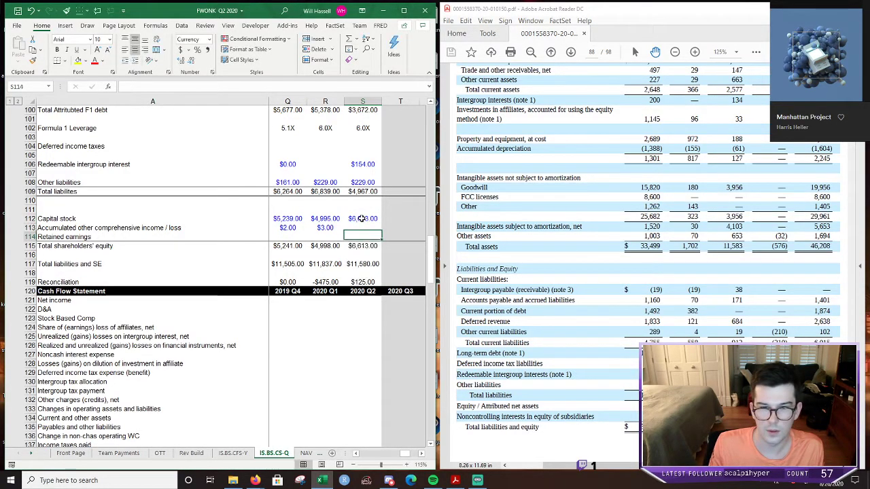
key("Up")
type("3")
key("Return")
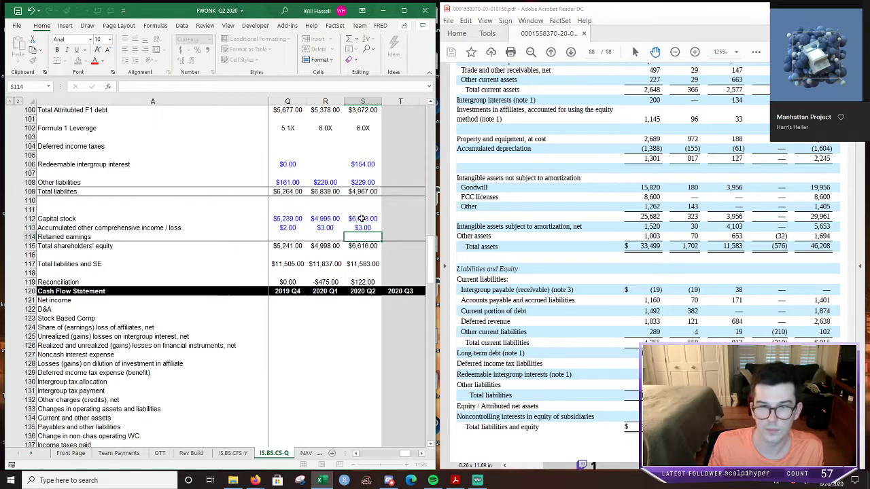
key("Down")
key("Down")
key("Down")
key("Down")
key("Down")
key("F2")
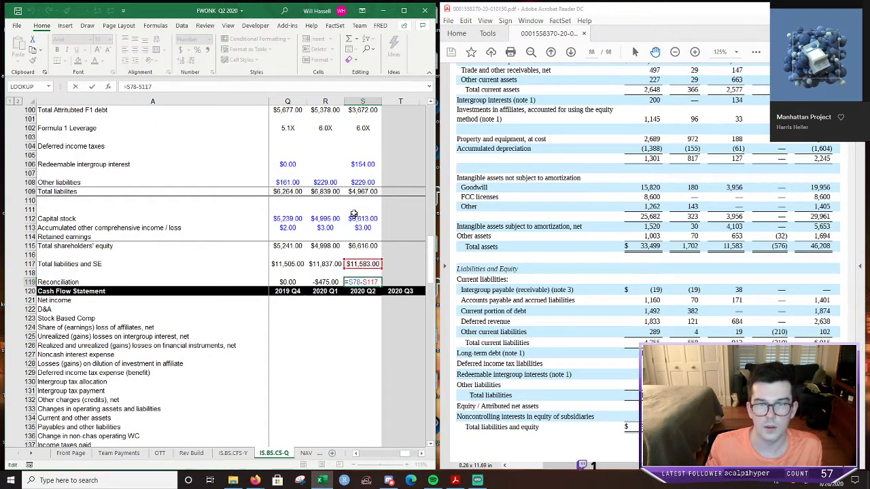
scroll(353, 214, "up", 10)
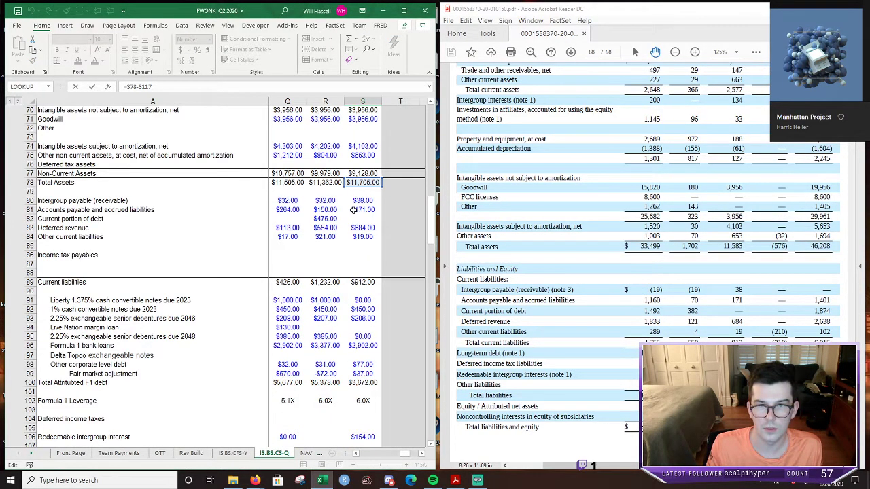
scroll(354, 210, "down", 8)
key("Escape")
key("Up")
key("Up")
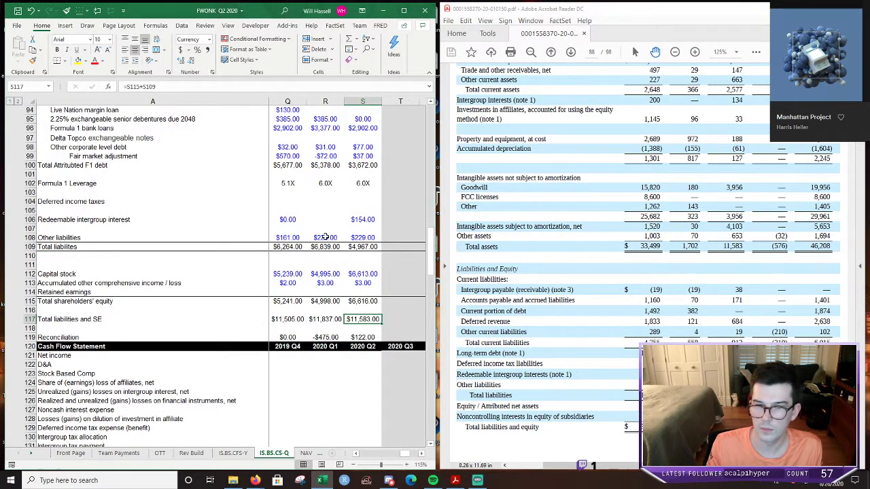
scroll(326, 236, "up", 10)
scroll(376, 237, "up", 2)
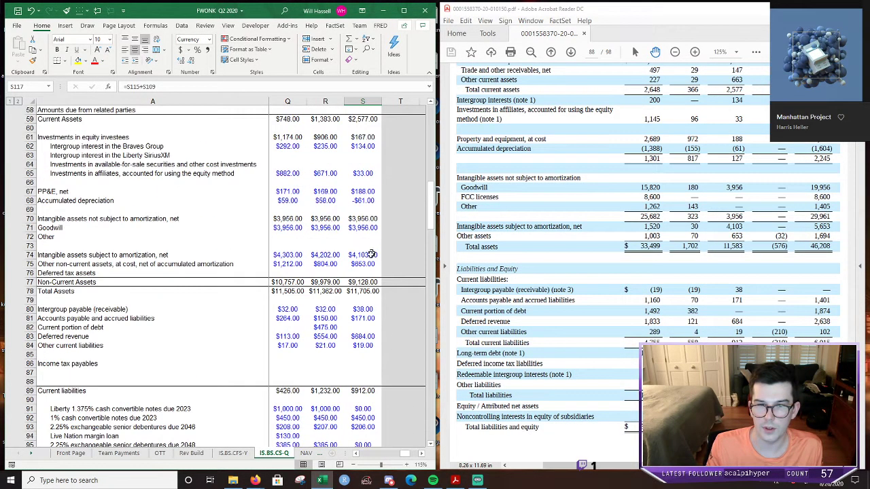
left_click(368, 293)
scroll(675, 243, "up", 1)
scroll(675, 243, "up", 1)
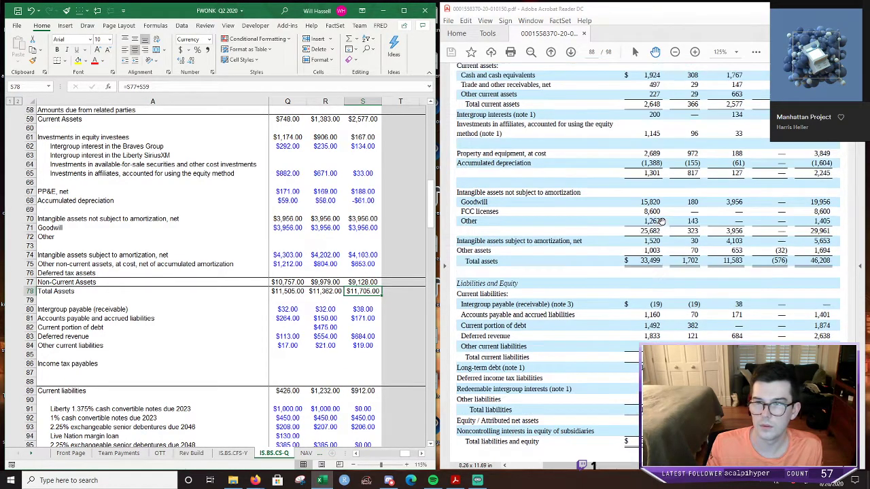
scroll(300, 214, "up", 6)
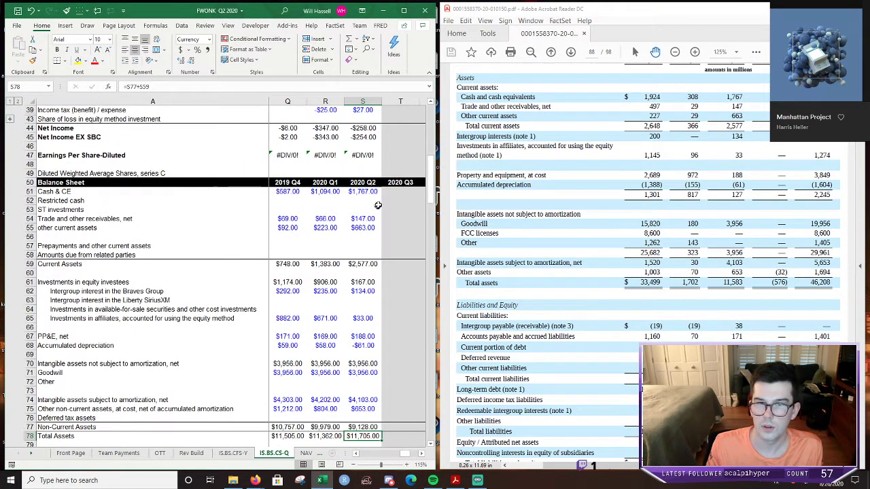
left_click(376, 264)
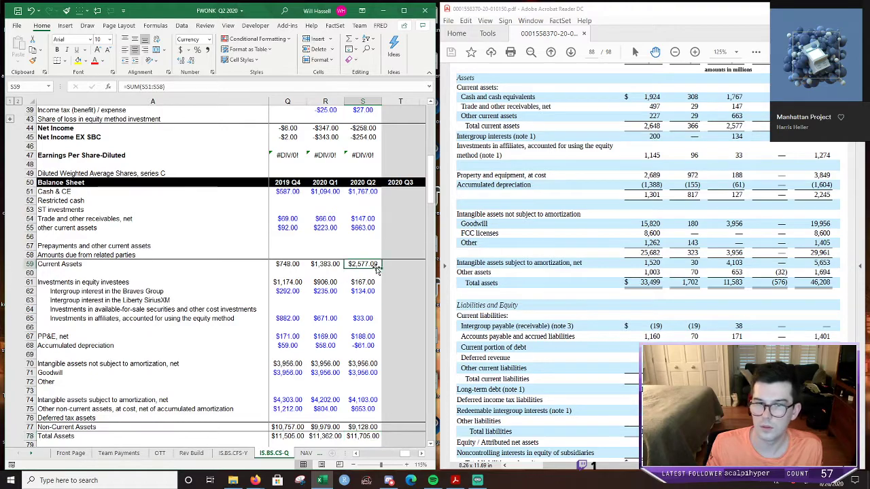
left_click(356, 291)
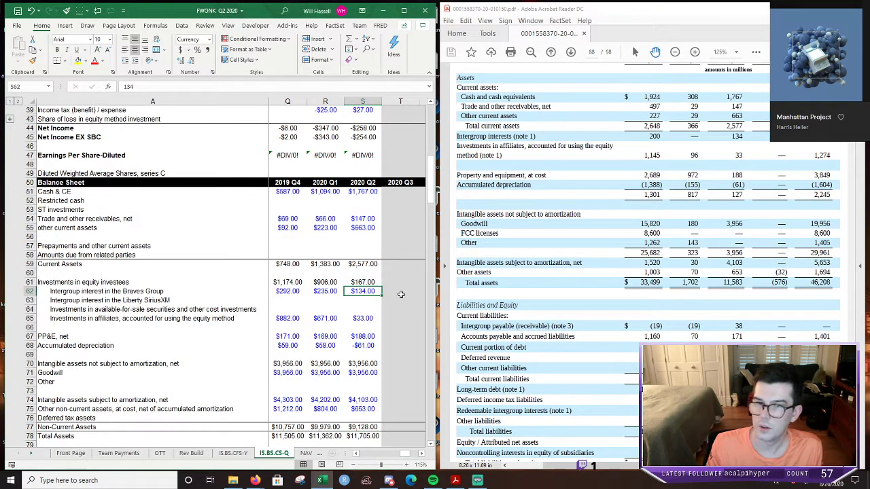
left_click(367, 282)
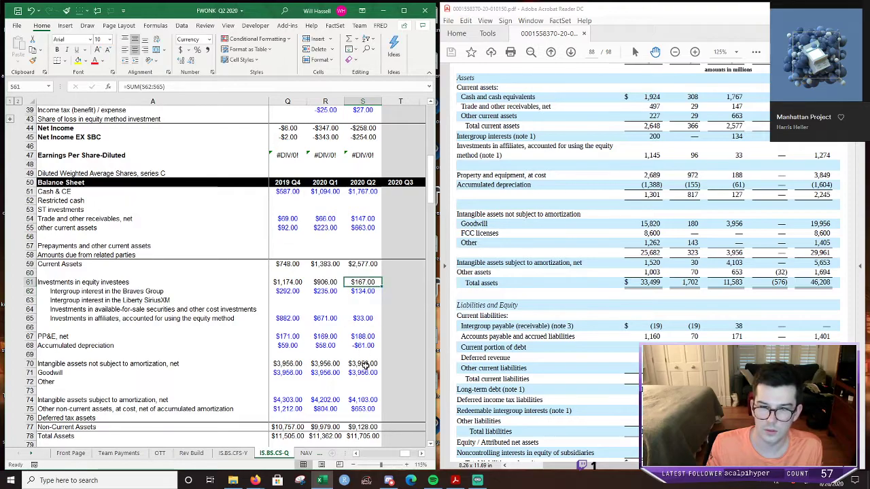
double_click(360, 436)
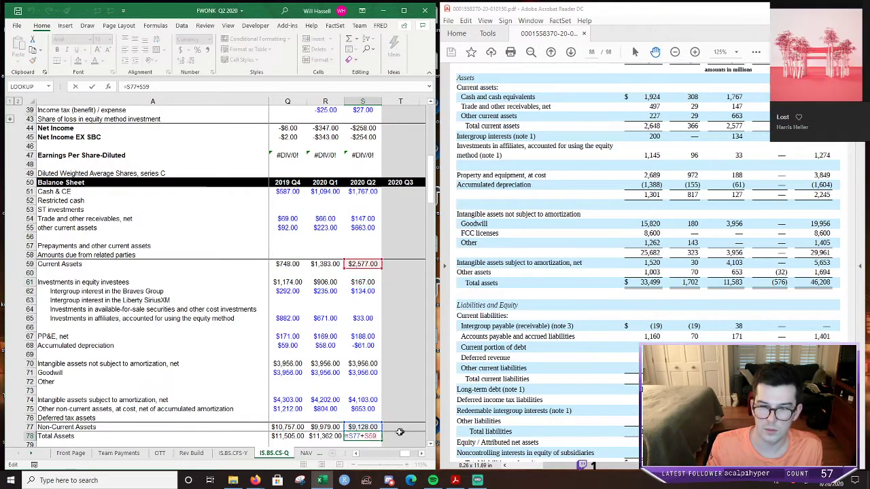
left_click(370, 427)
double_click(370, 427)
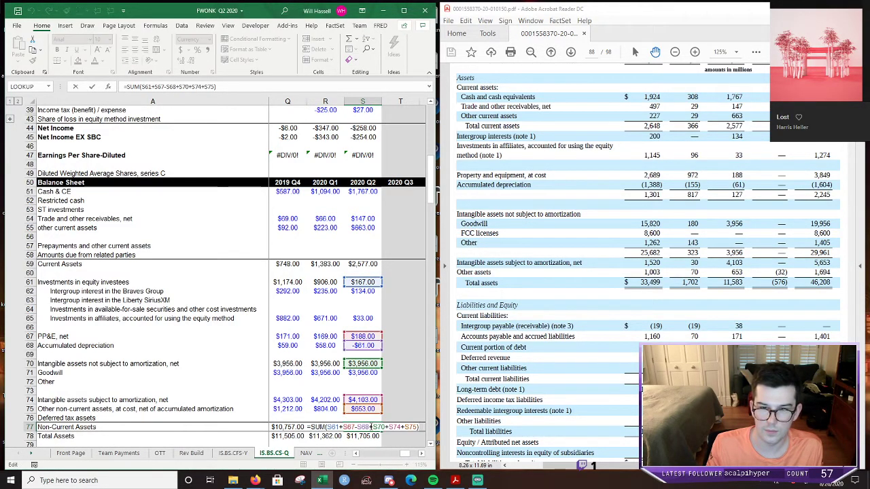
key("Escape")
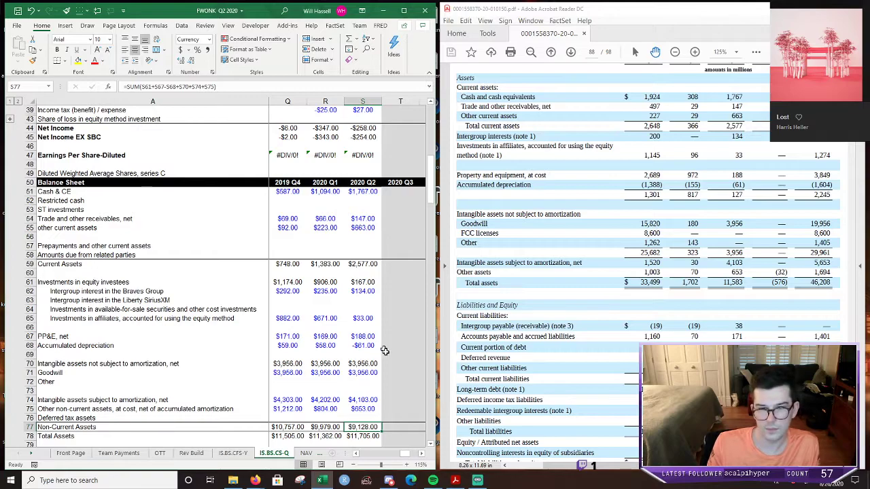
left_click(364, 337)
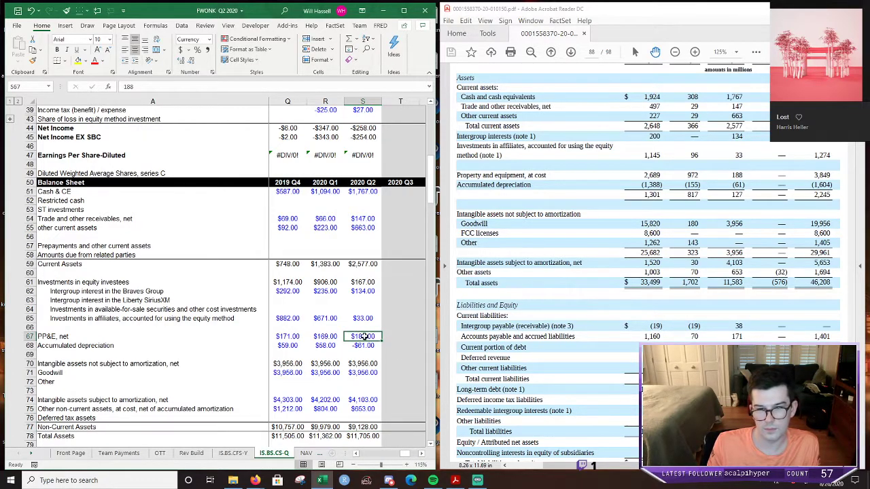
left_click_drag(364, 336, 364, 345)
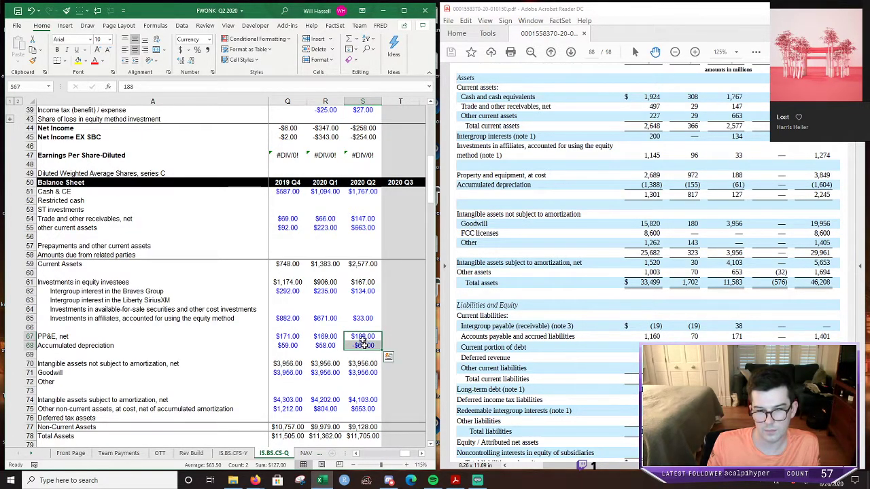
left_click(366, 363)
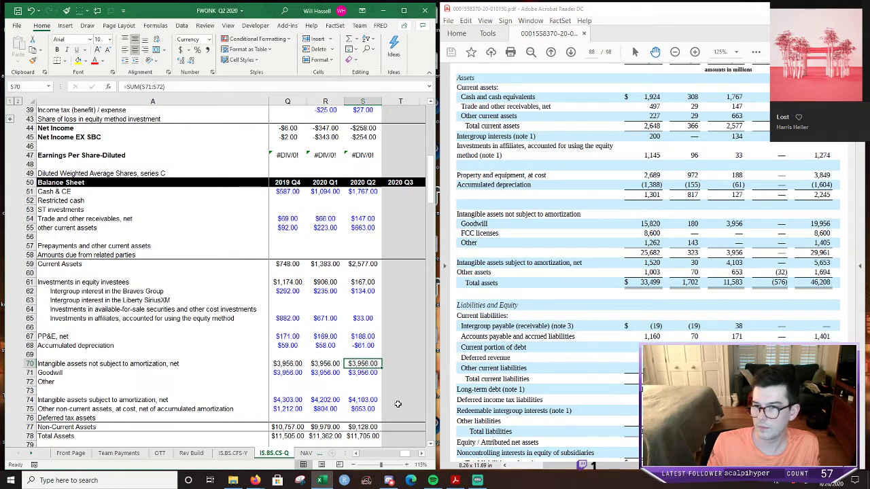
scroll(367, 379, "down", 1)
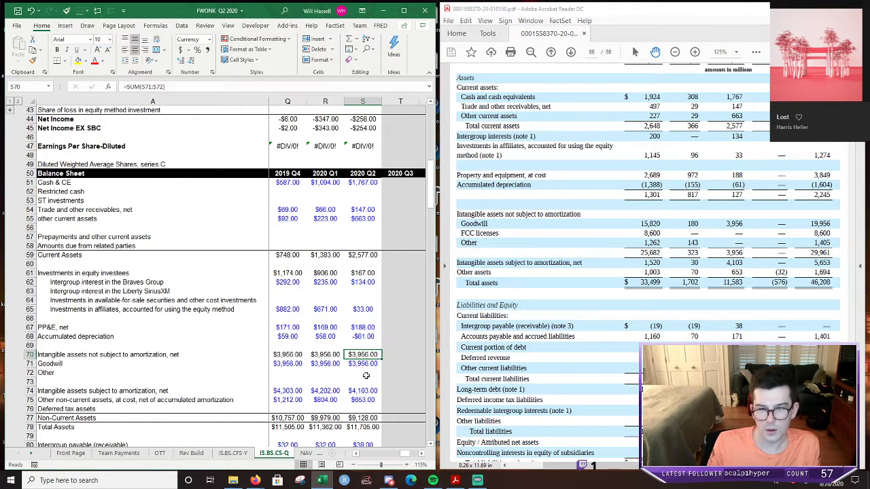
key("Down")
key("Down")
key("Down")
key("Down")
key("Down")
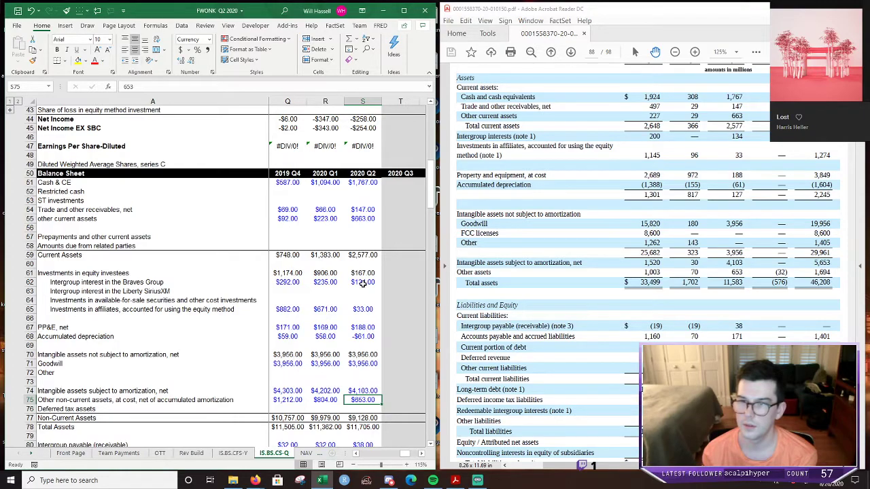
left_click(364, 284)
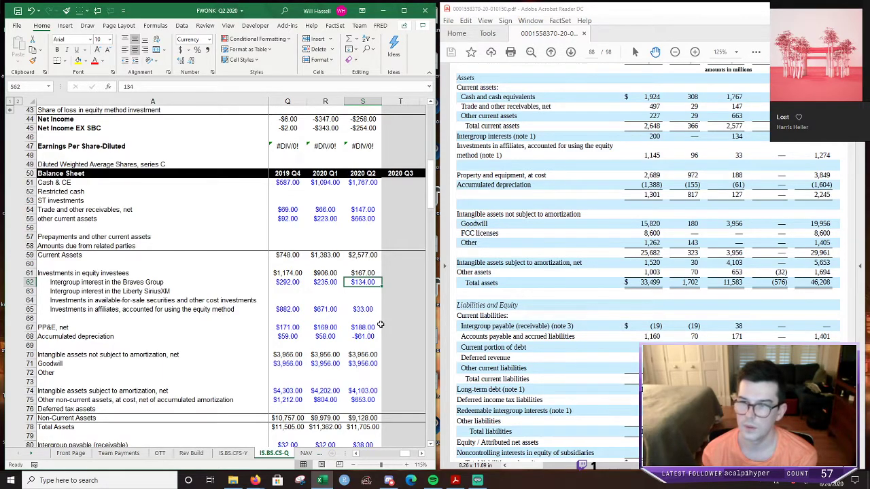
scroll(379, 325, "down", 1)
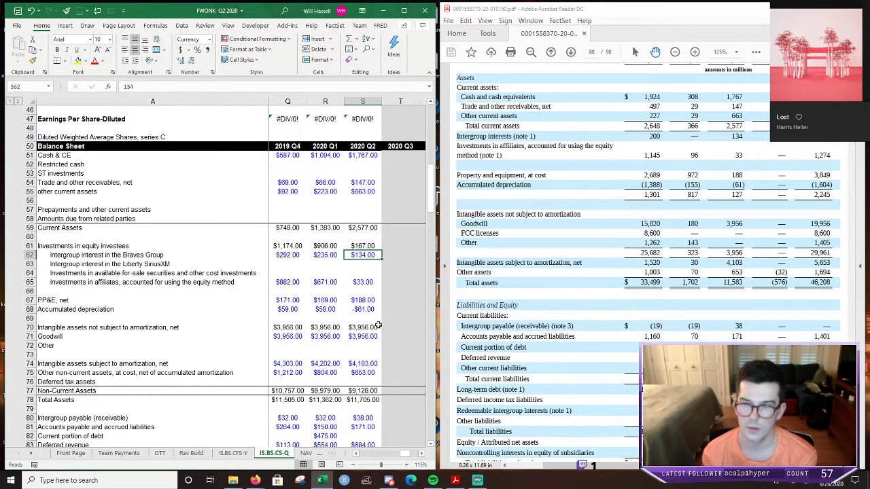
scroll(379, 325, "up", 1)
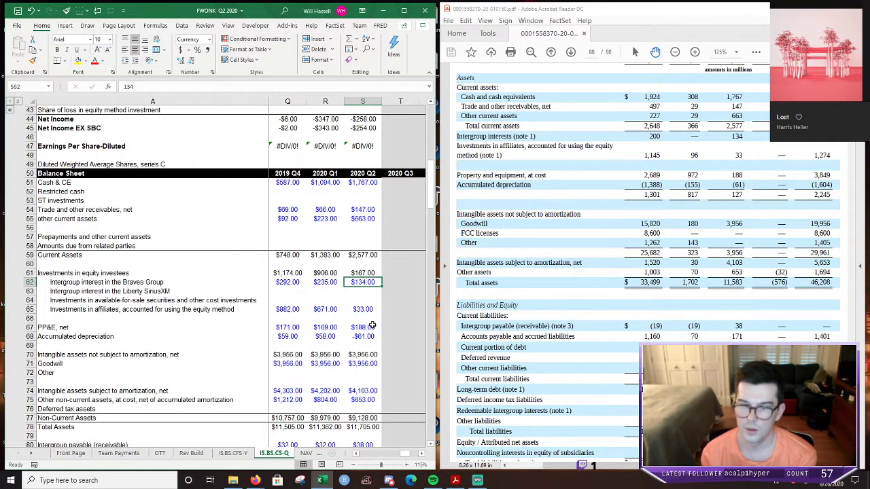
left_click(367, 428)
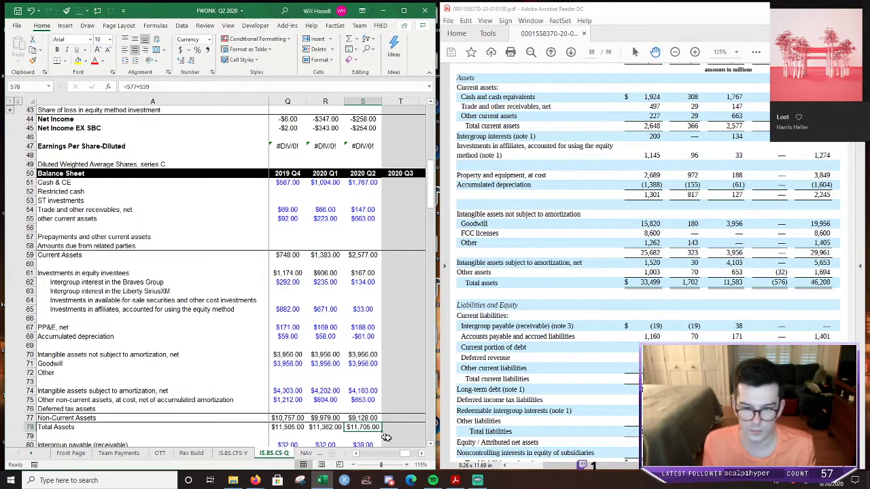
double_click(382, 427)
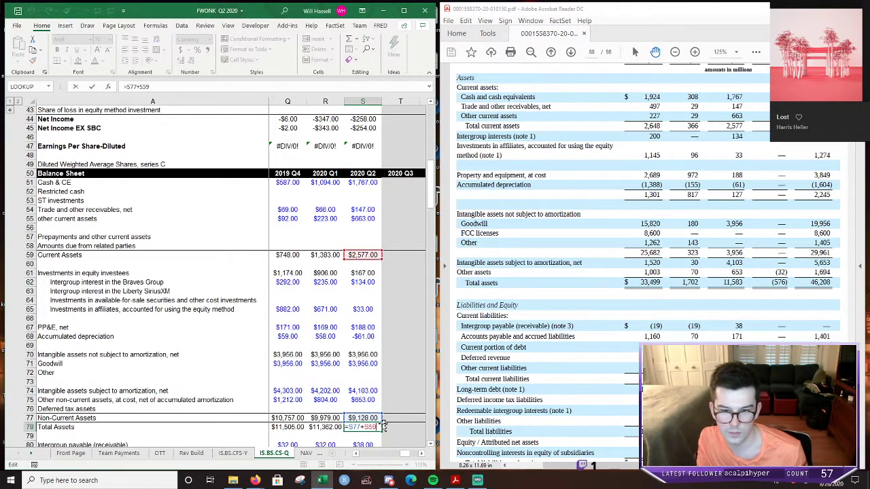
left_click(373, 418)
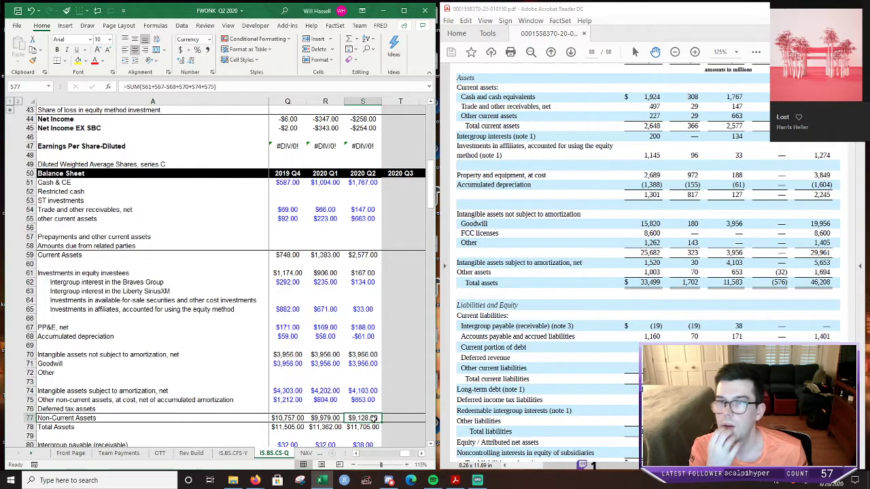
double_click(373, 418)
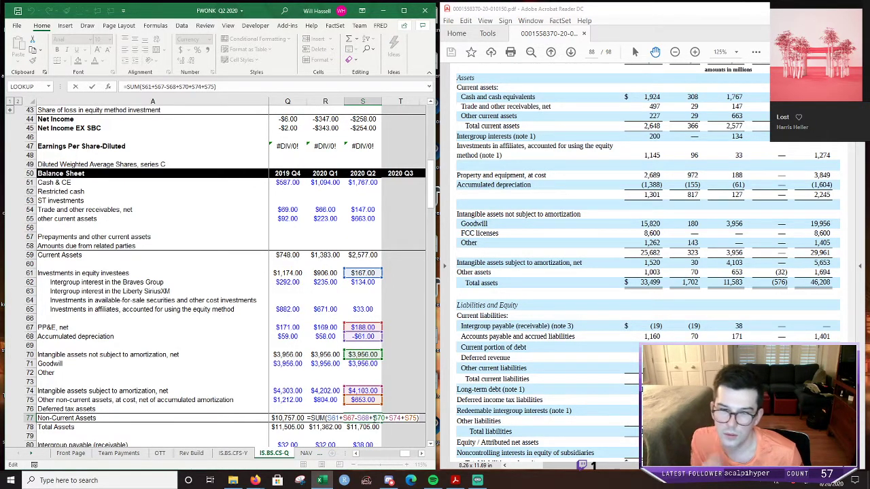
left_click(325, 272)
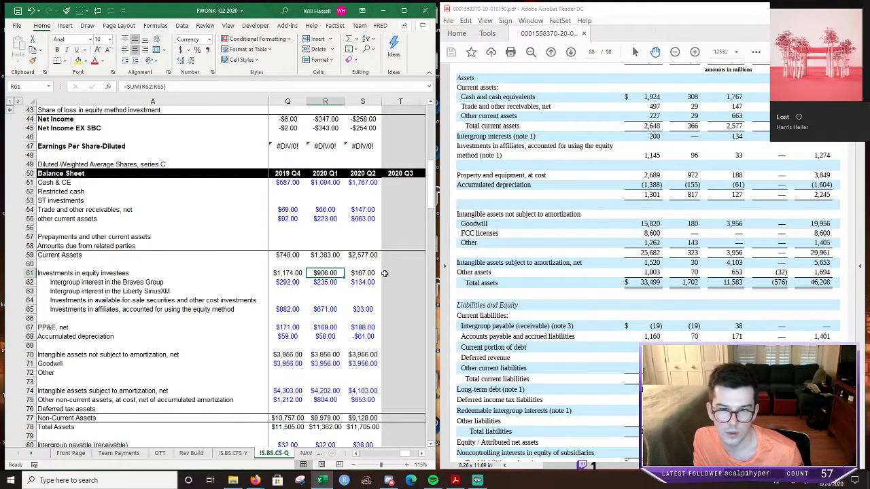
key("F2")
key("Tab")
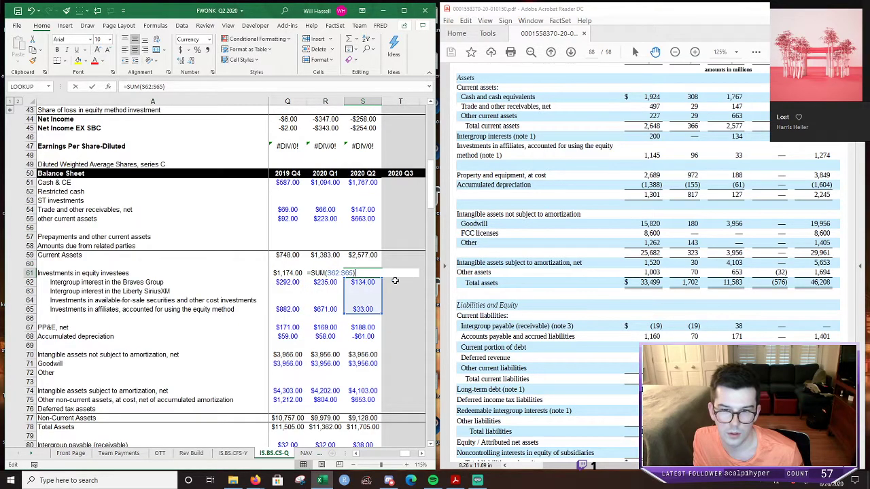
key("ctrl+r")
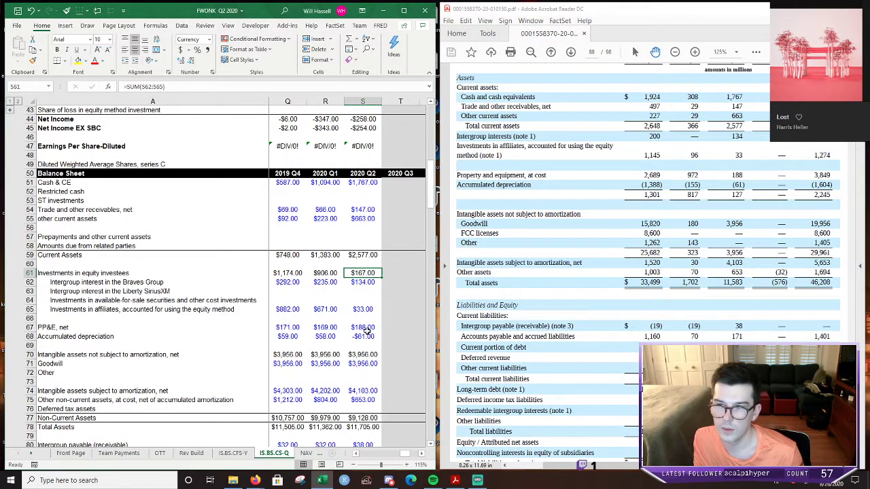
left_click_drag(365, 326, 367, 336)
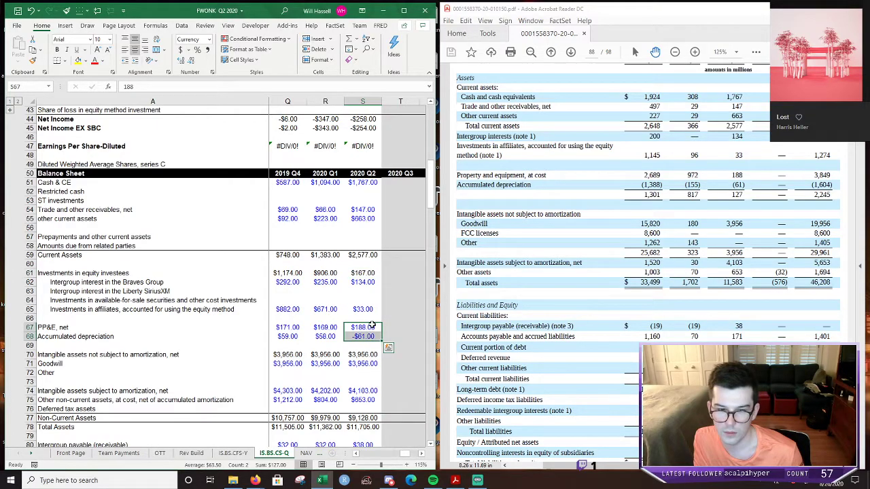
left_click(343, 374)
left_click(361, 355)
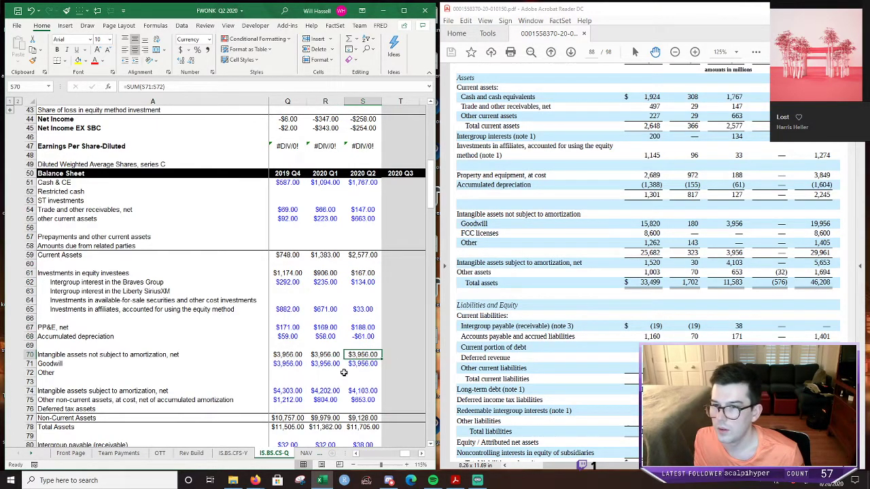
left_click(380, 391)
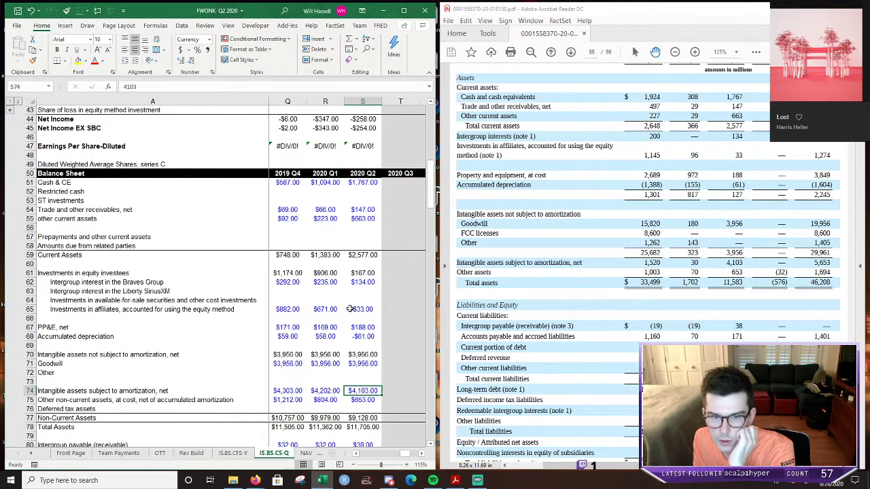
left_click(325, 282)
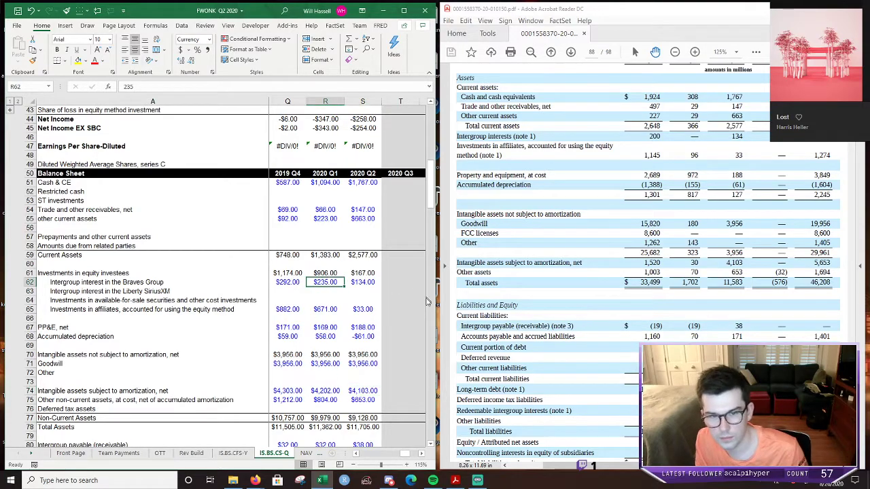
key("Up")
key("alt+equal")
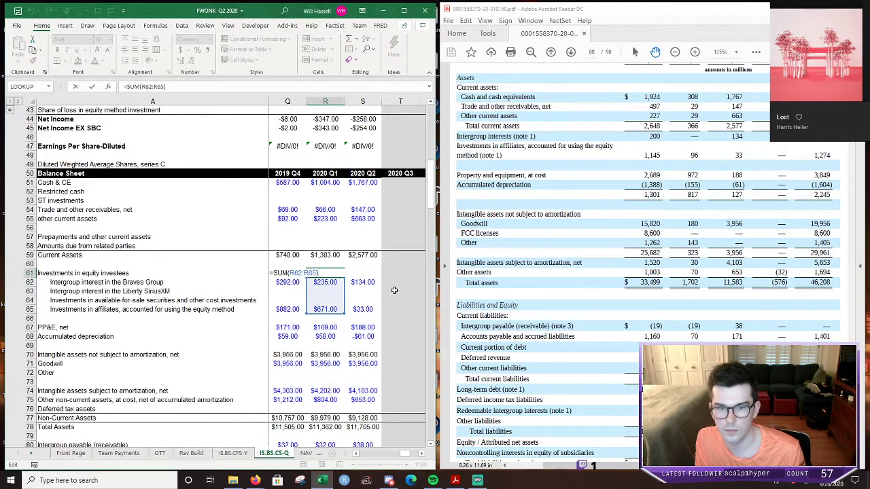
key("ctrl+Return")
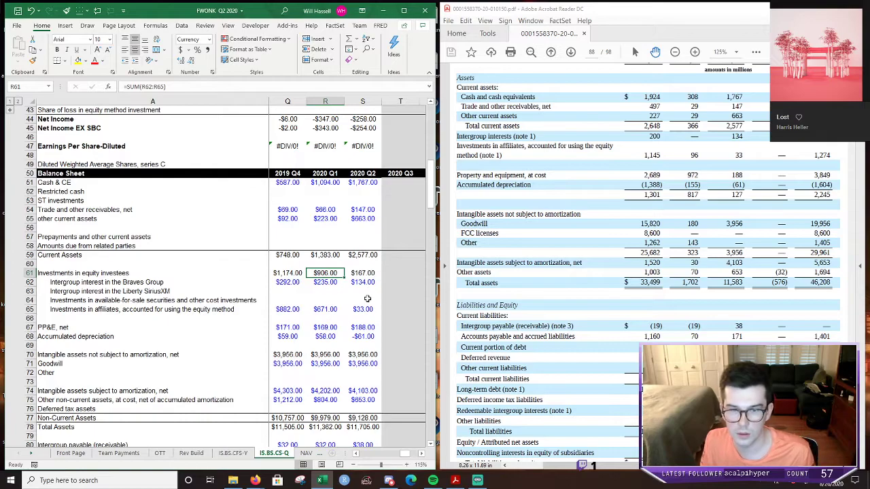
Inspect the Q2 Non-Current Assets inputs, try 134 for equity investees, then undo it.
left_click(362, 354)
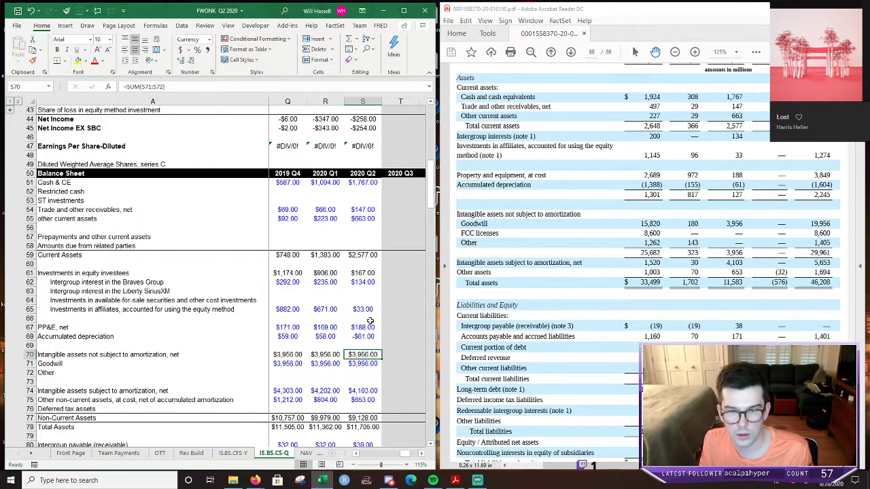
double_click(370, 416)
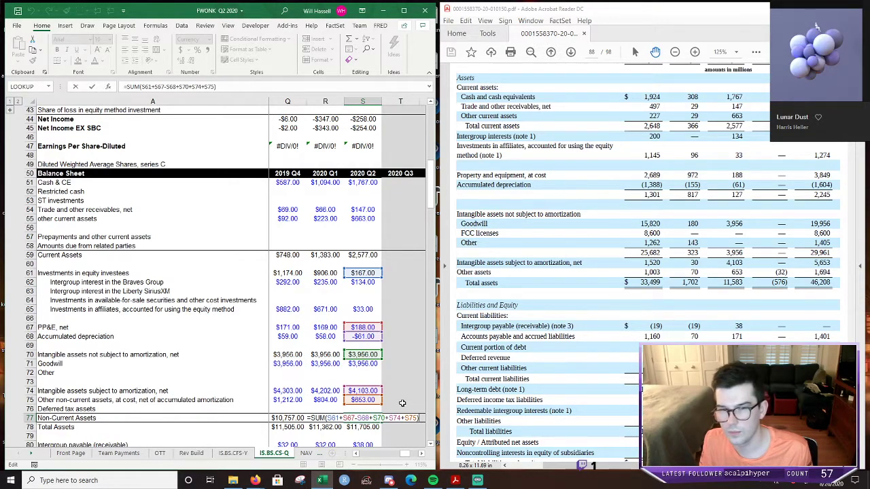
key("Escape")
left_click(368, 273)
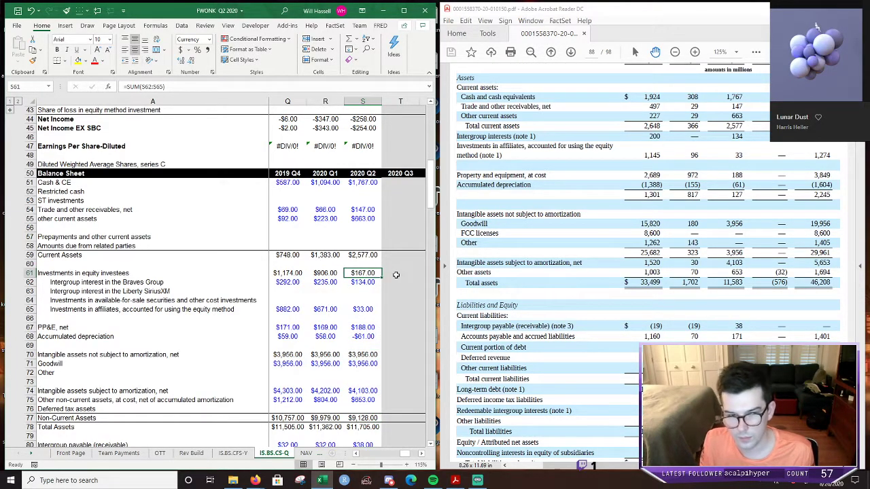
type("134")
key("Return")
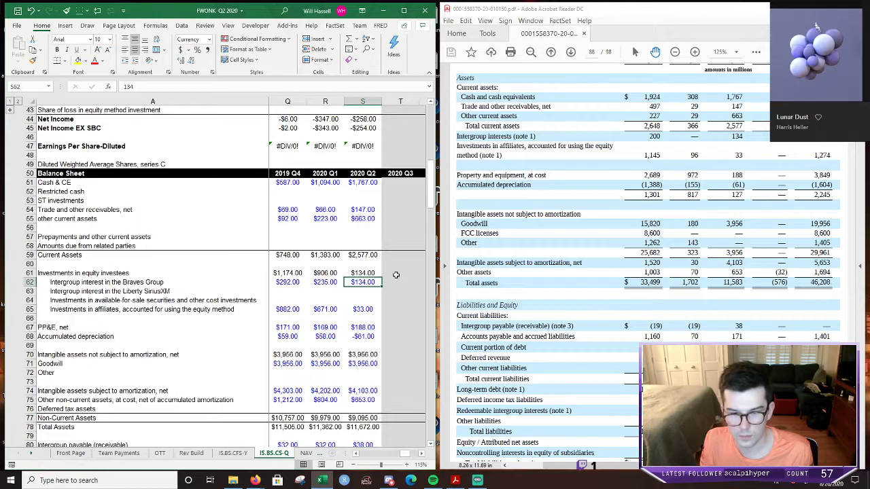
key("ctrl+z")
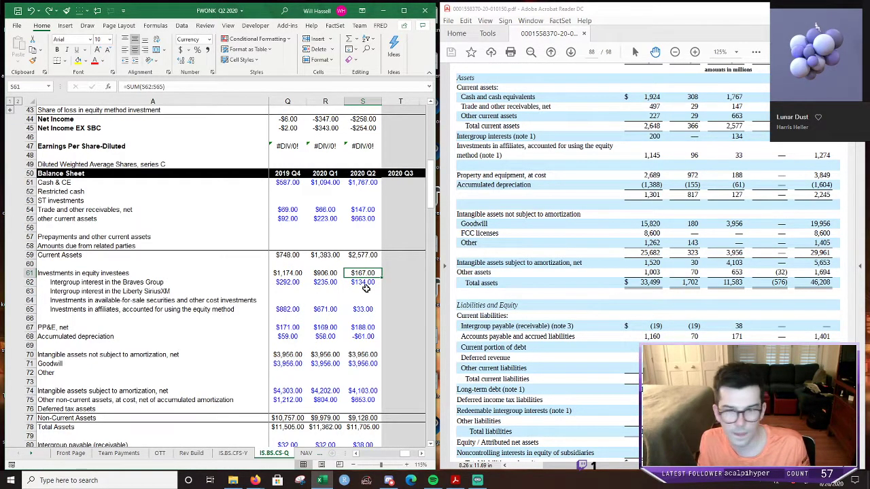
Review the Non-Current Assets formula again and set Q2 equity investees to 0.
double_click(366, 420)
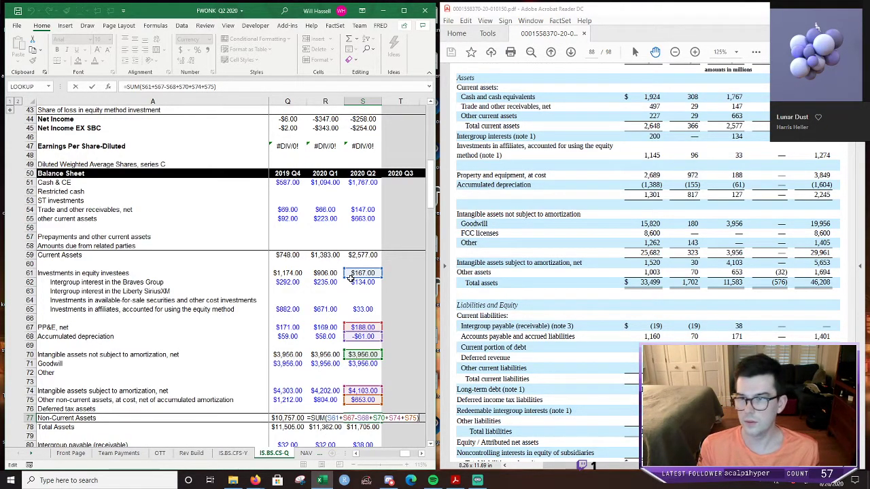
key("ctrl+Return")
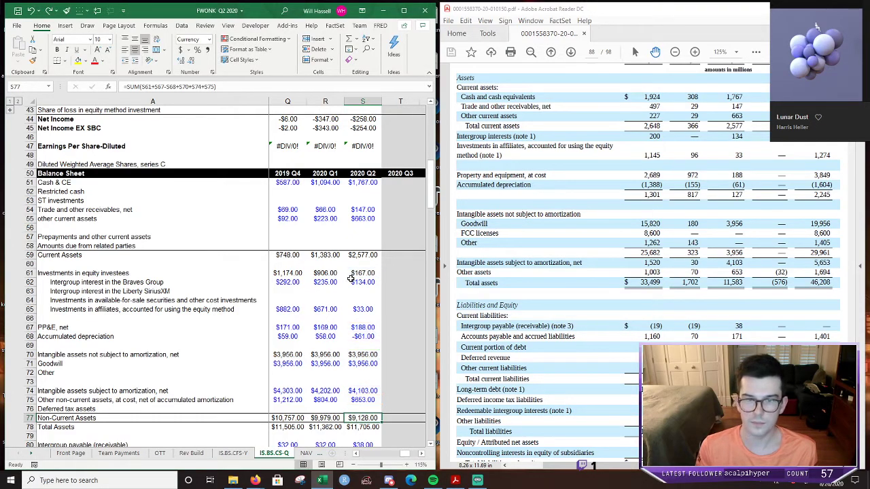
left_click(355, 272)
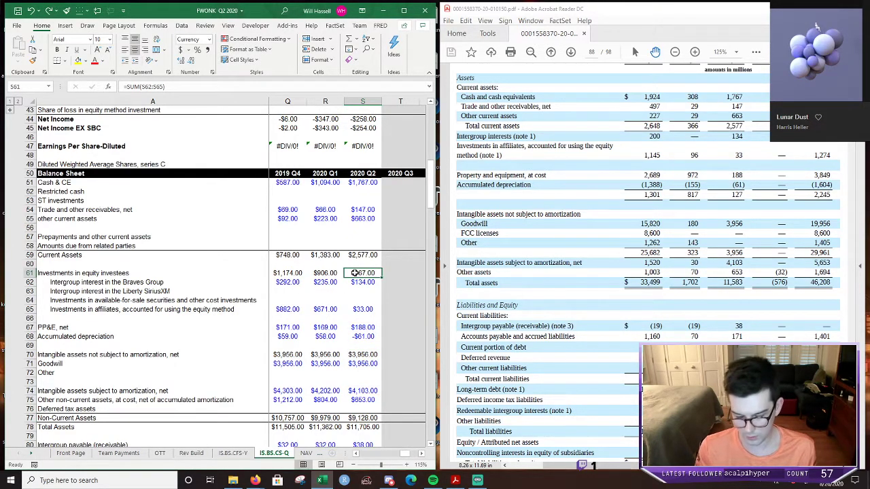
type("0")
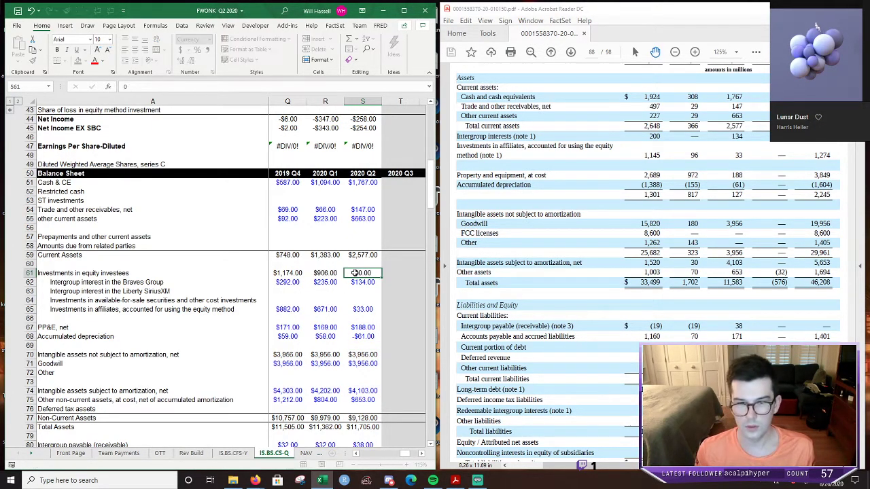
key("Return")
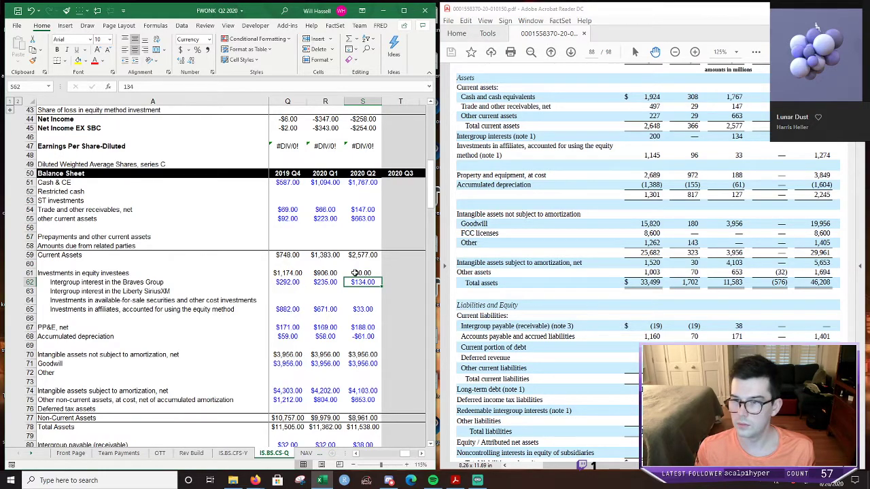
left_click(354, 273)
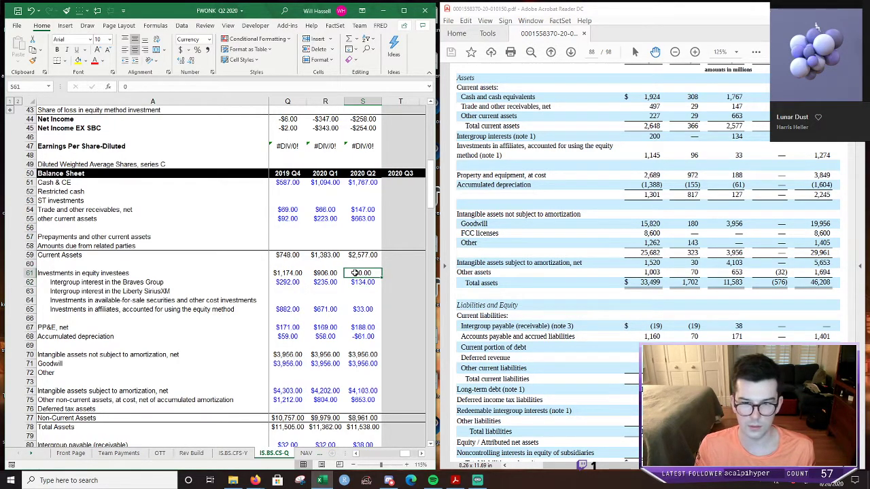
key("Down")
key("Down")
key("Down")
key("Down")
key("Down")
key("Down")
key("Down")
key("Down")
key("Down")
key("Down")
key("Down")
key("Down")
key("Down")
key("Down")
key("Down")
key("Down")
key("Down")
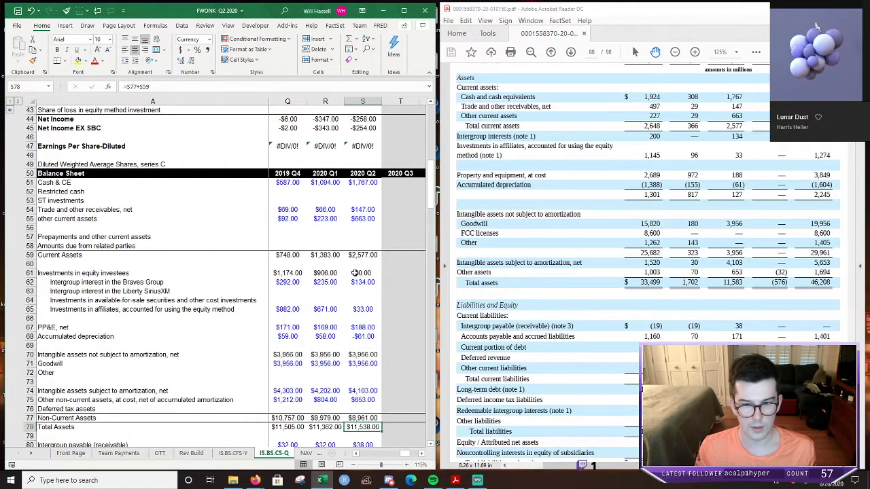
key("Up")
key("F2")
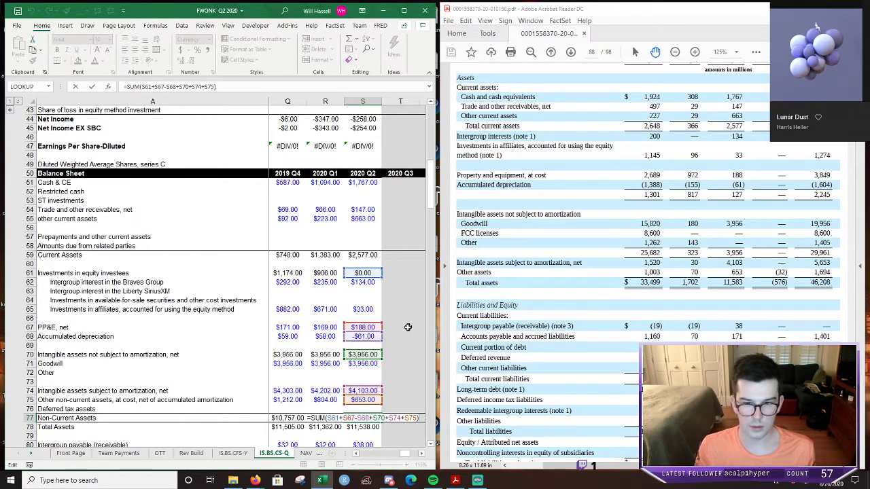
key("Return")
key("F2")
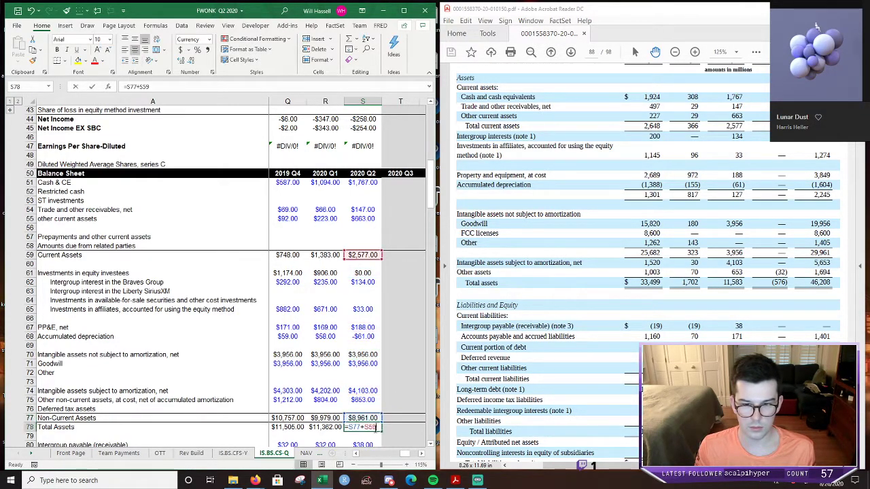
key("Escape")
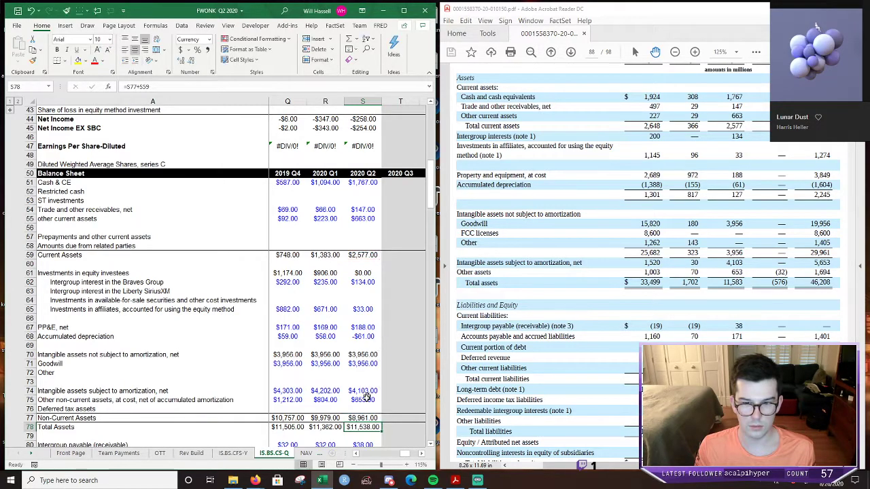
double_click(363, 416)
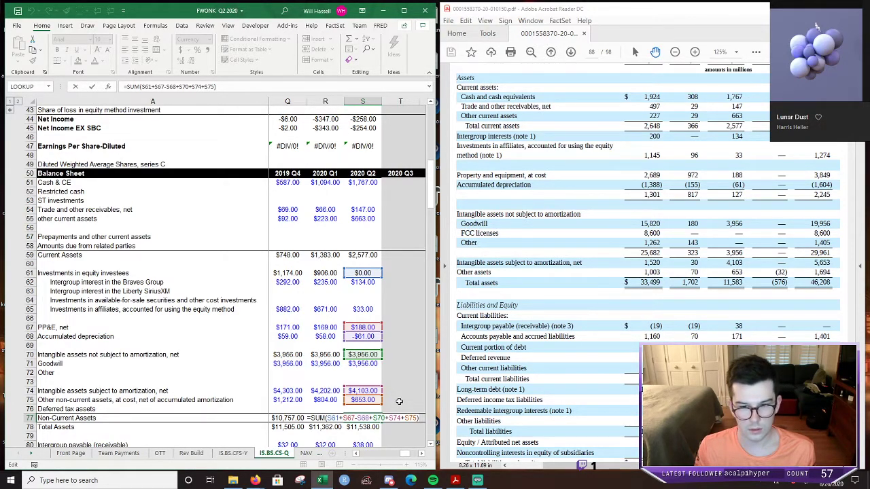
key("ctrl+Return")
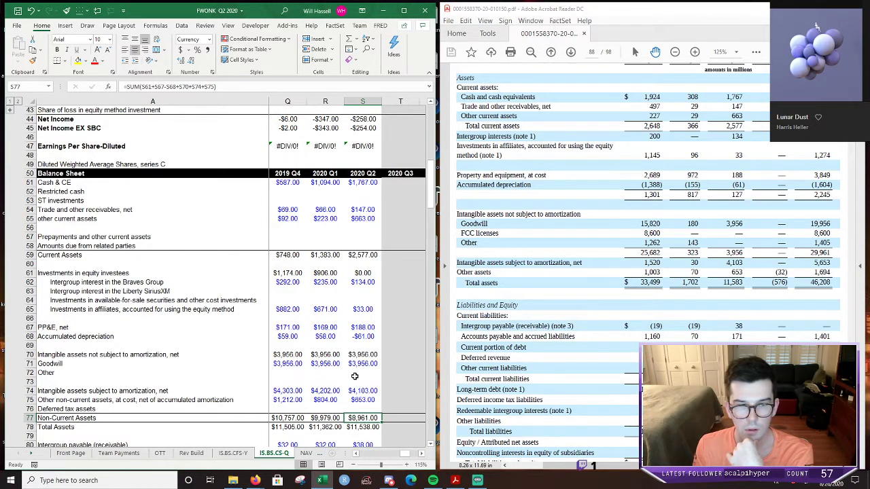
Select the 2020 Q2 CFO cell and page the filing forward to the cash flow statement.
scroll(354, 381, "down", 11)
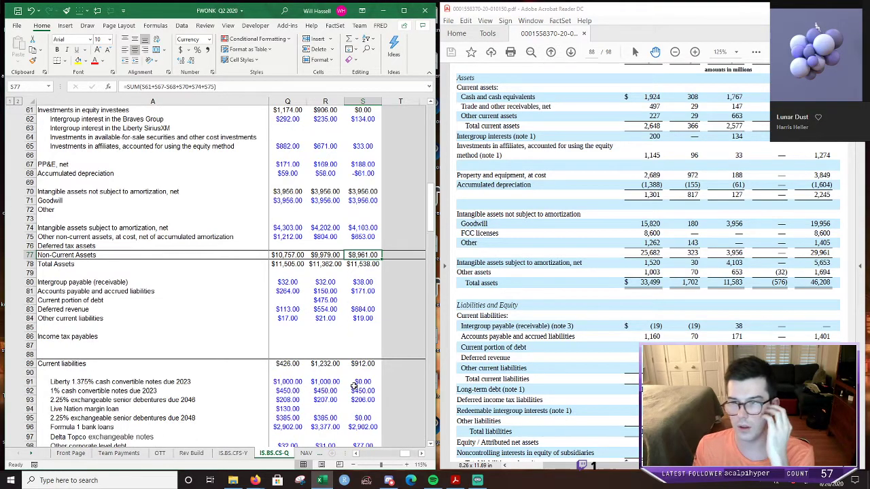
left_click_drag(431, 243, 433, 285)
left_click(359, 355)
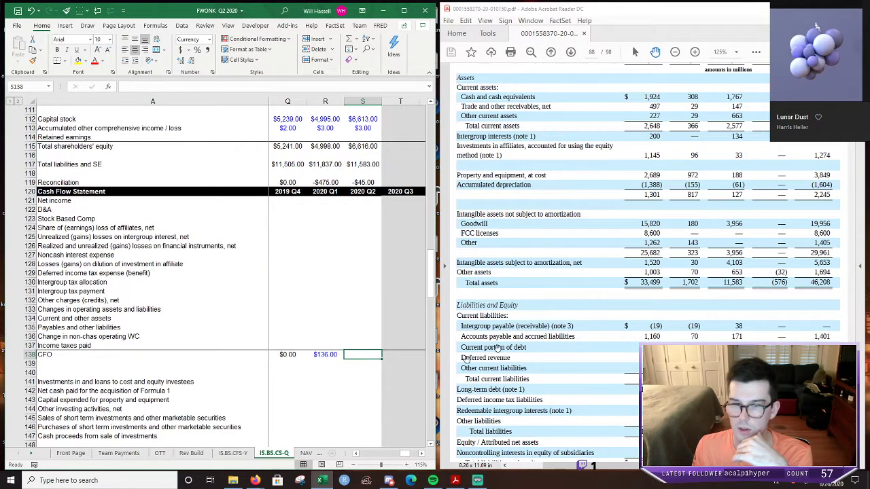
left_click(571, 52)
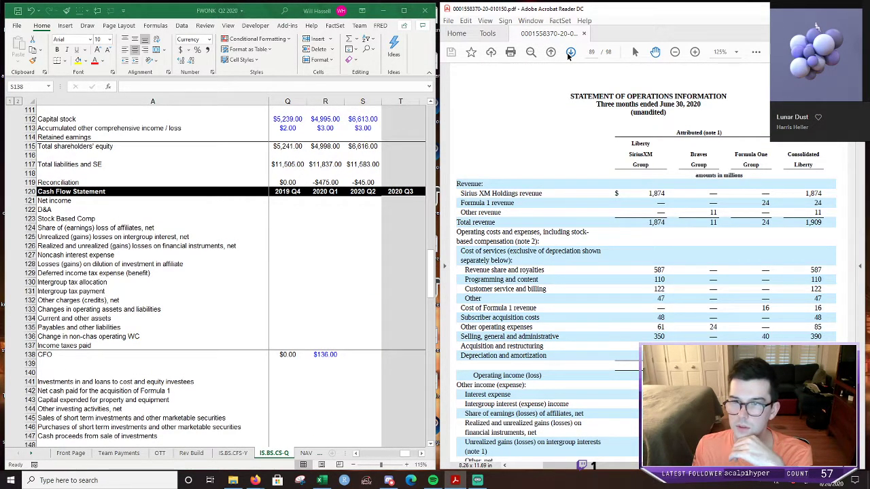
left_click(570, 52)
left_click(570, 52)
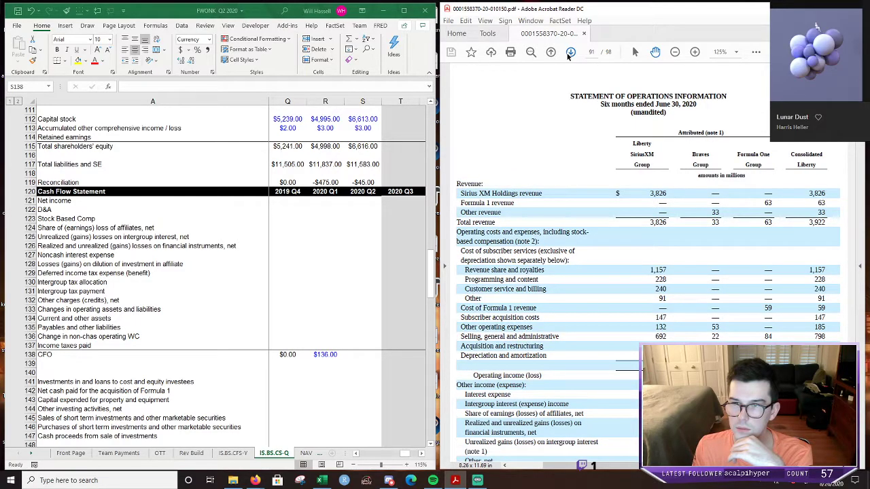
left_click(570, 53)
left_click(571, 53)
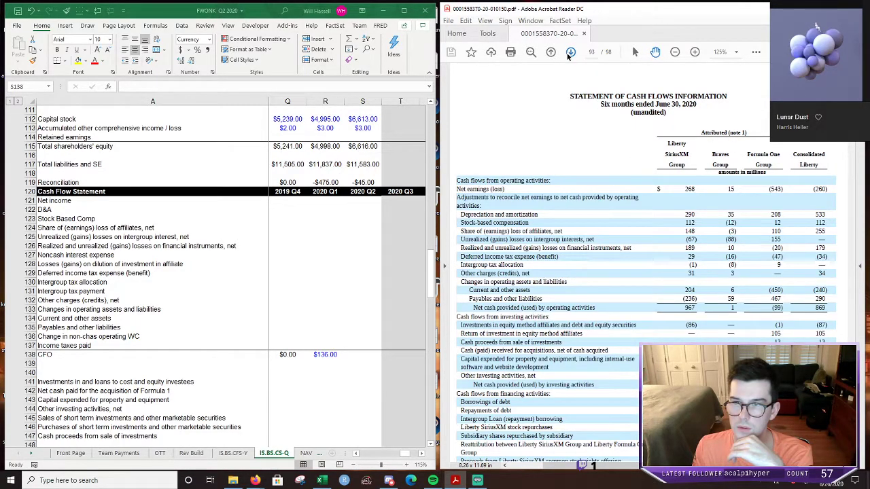
Enter -99 as the 2020 Q2 operating cash flow.
scroll(621, 235, "down", 1)
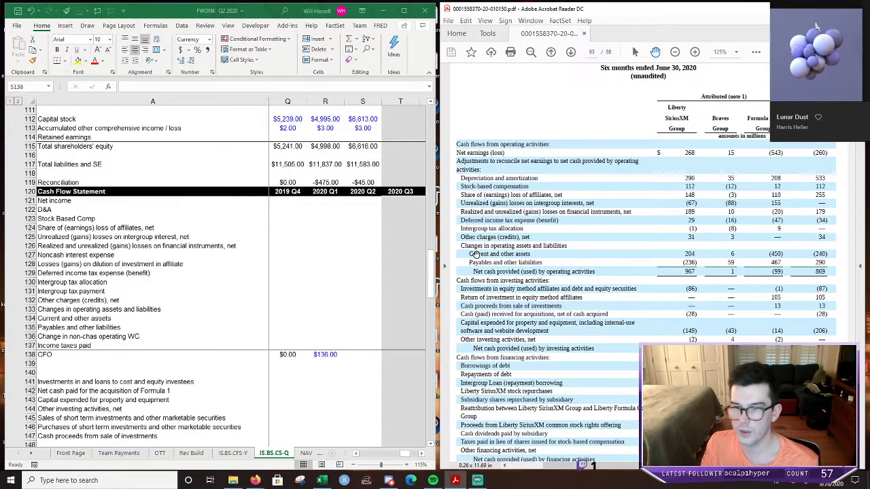
left_click(380, 354)
type("99")
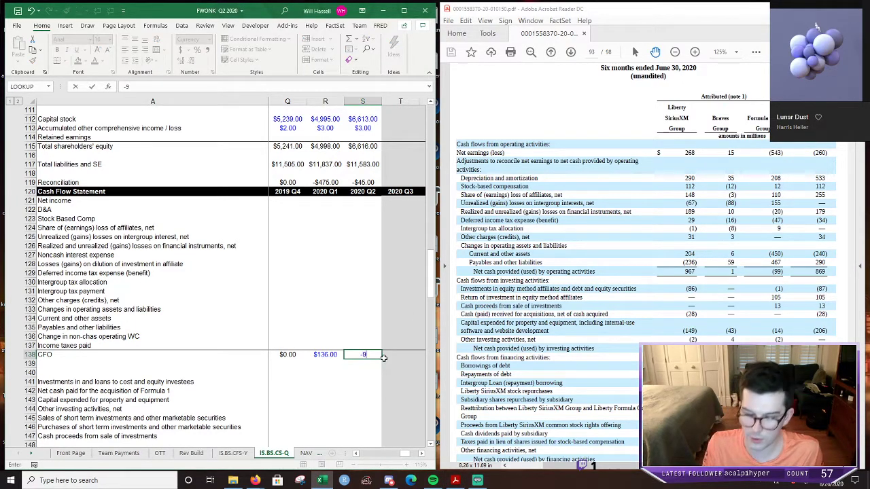
key("Return")
scroll(335, 327, "down", 6)
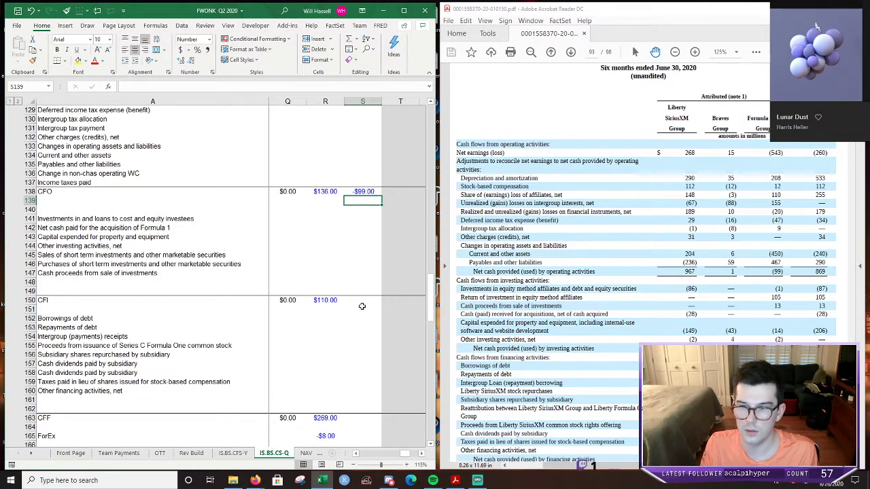
left_click(362, 307)
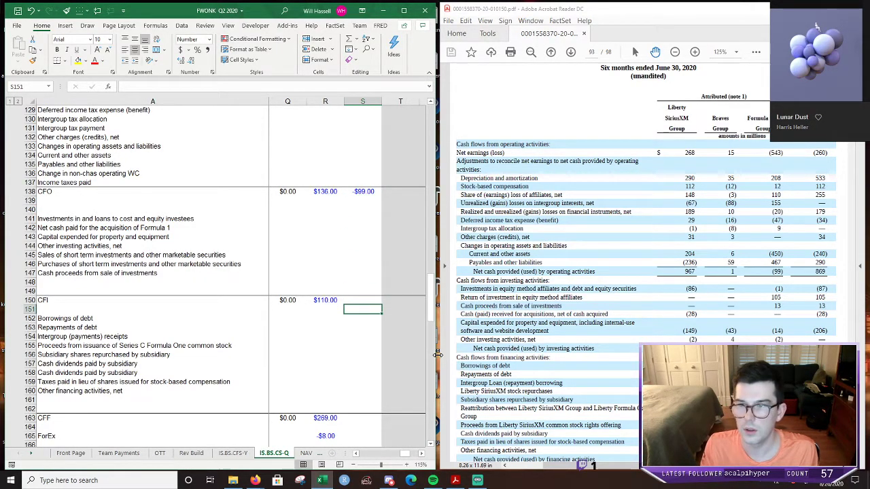
Enter 2020 Q2 investing cash flow of 101 and financing cash flow of 1,188.
key("Up")
type("101")
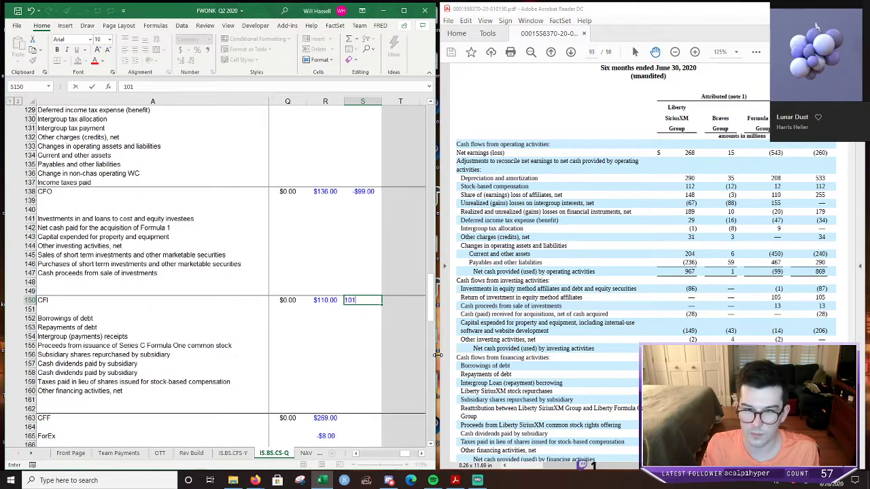
key("Return")
left_click(367, 419)
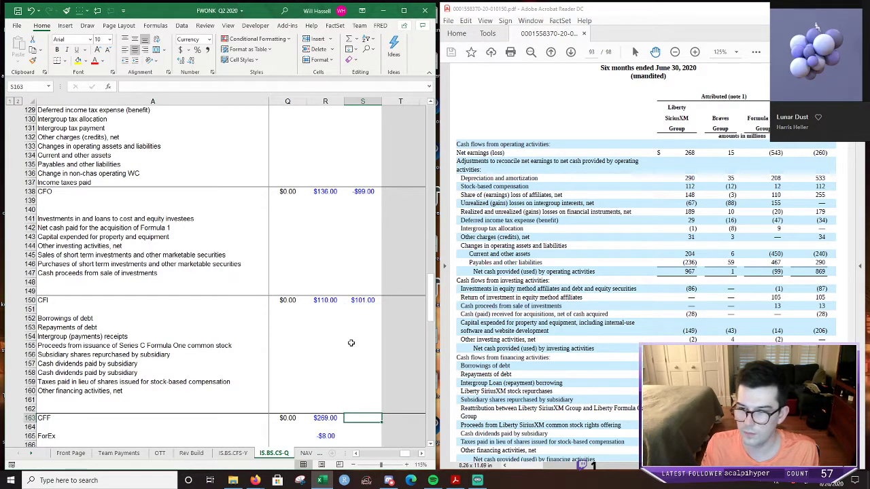
scroll(688, 330, "down", 1)
scroll(288, 371, "down", 3)
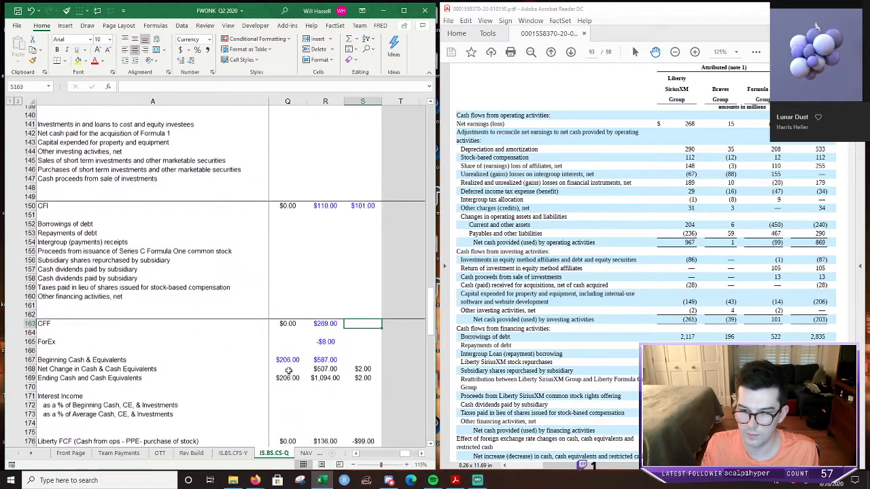
scroll(289, 370, "down", 1)
type("1,1")
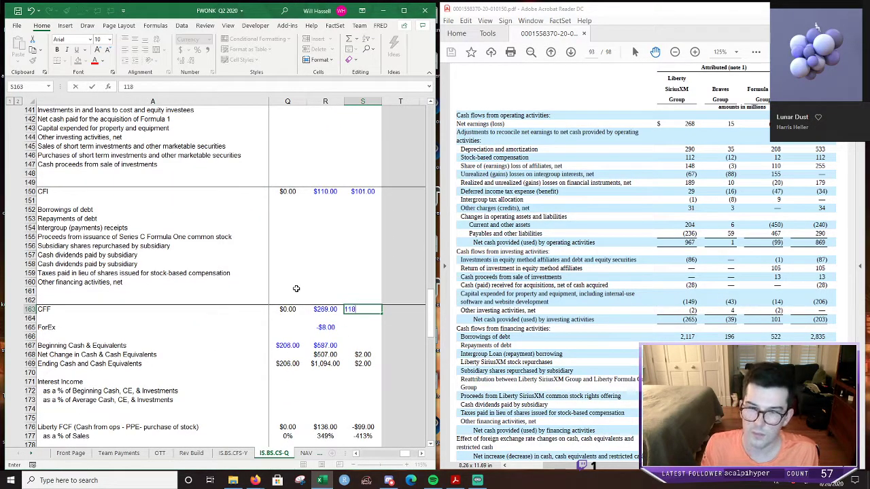
type("8")
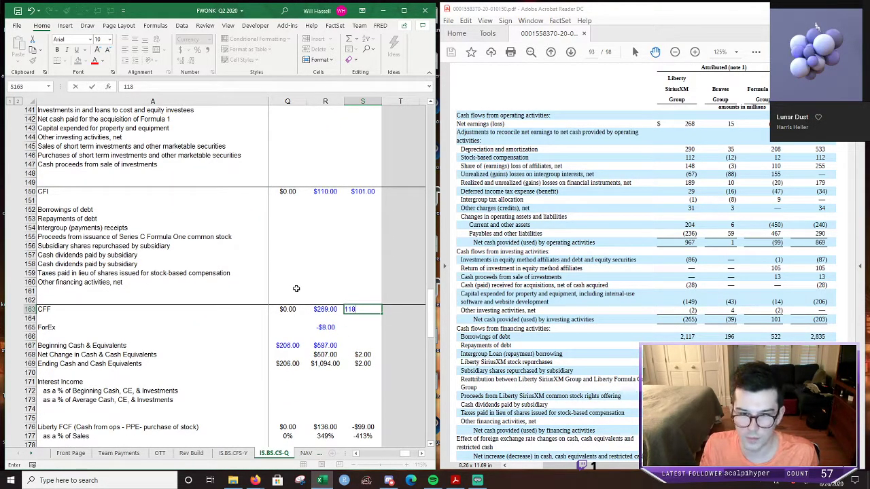
type("8")
key("Return")
Set the 2020 Q2 ForEx effect to -10.
left_click(362, 346)
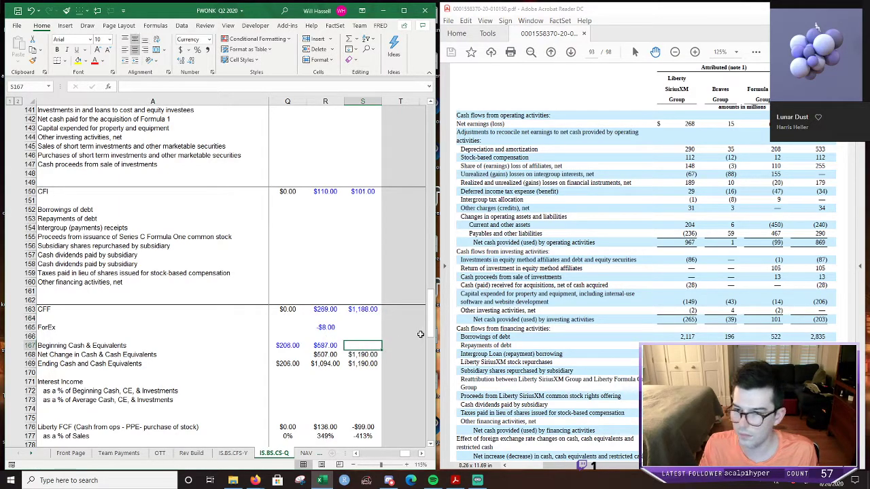
scroll(646, 272, "down", 1)
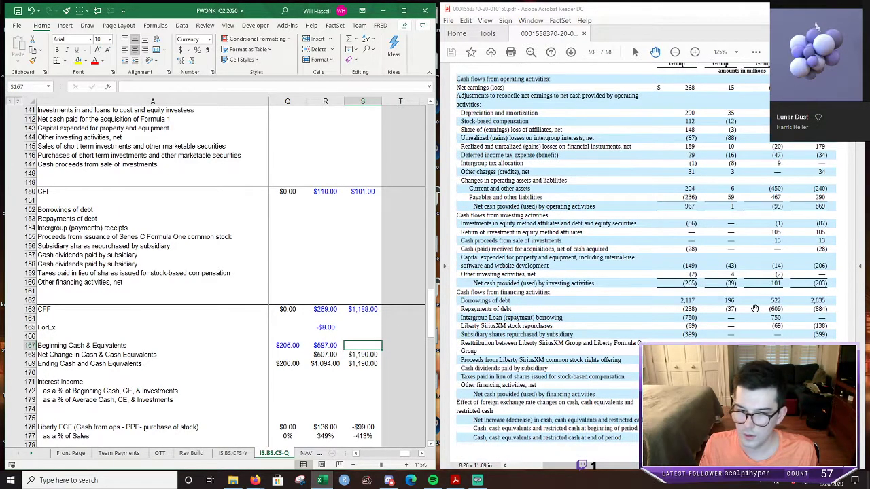
left_click(365, 327)
type("-10")
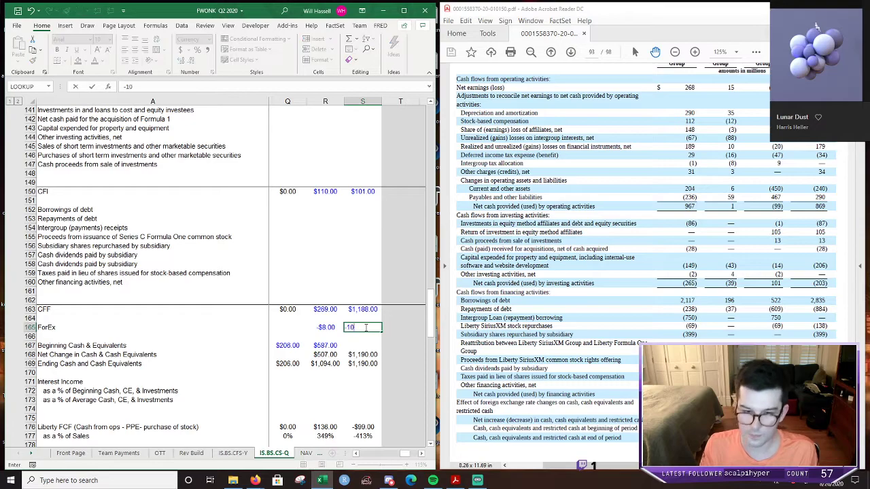
key("Return")
Fill the Q1 beginning-cash formula into Q2, giving beginning cash $587 and ending cash $1,767.
key("Down")
type("=")
scroll(593, 295, "down", 1)
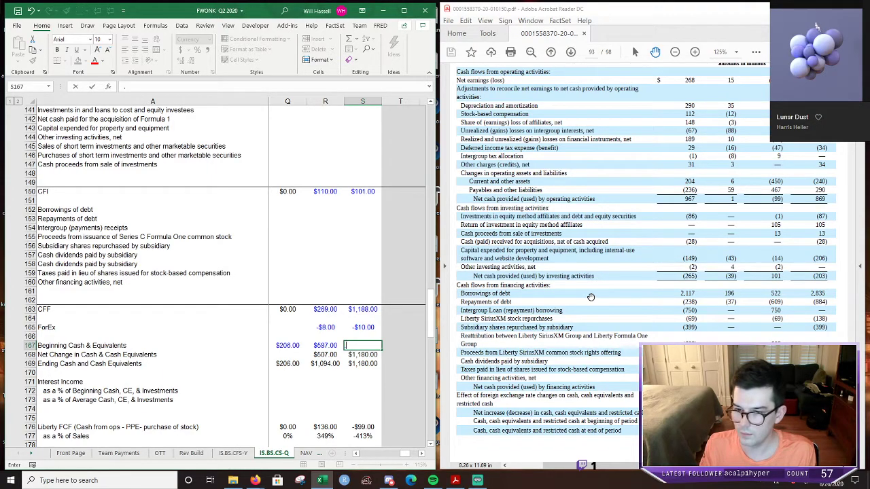
key("Left")
key("shift+Right")
key("ctrl+r")
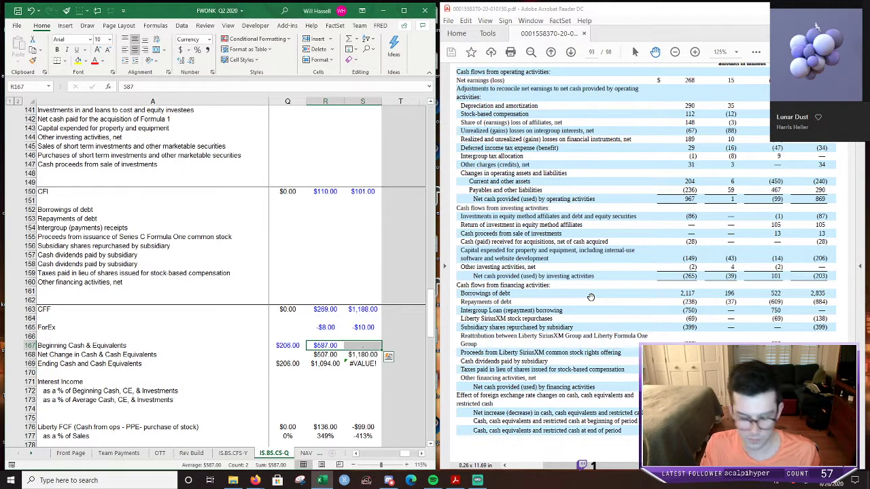
key("Down")
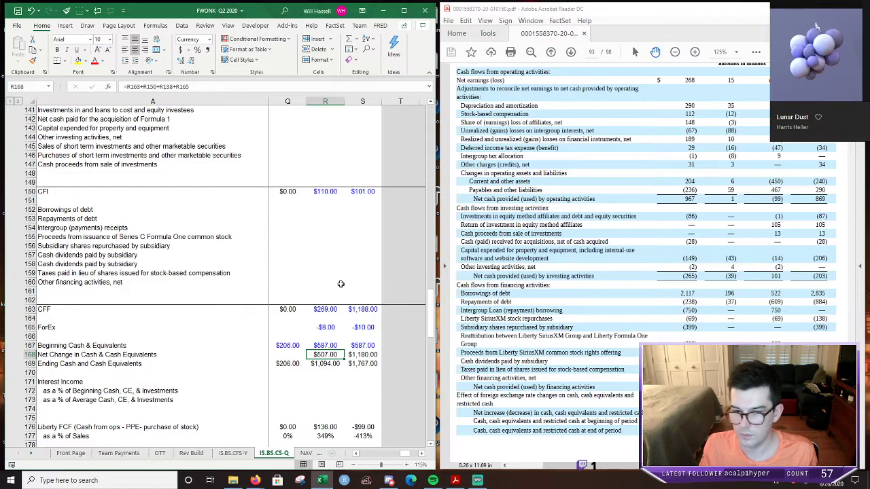
scroll(340, 284, "down", 5)
scroll(356, 284, "down", 14)
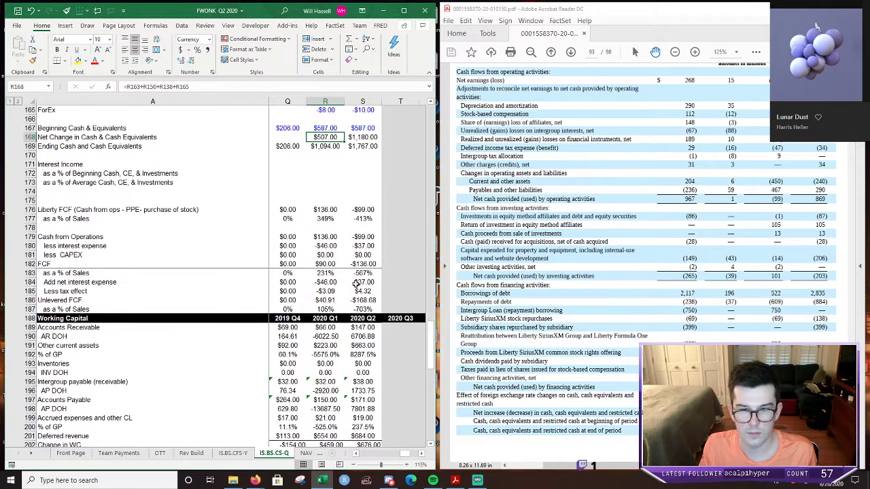
scroll(355, 284, "down", 2)
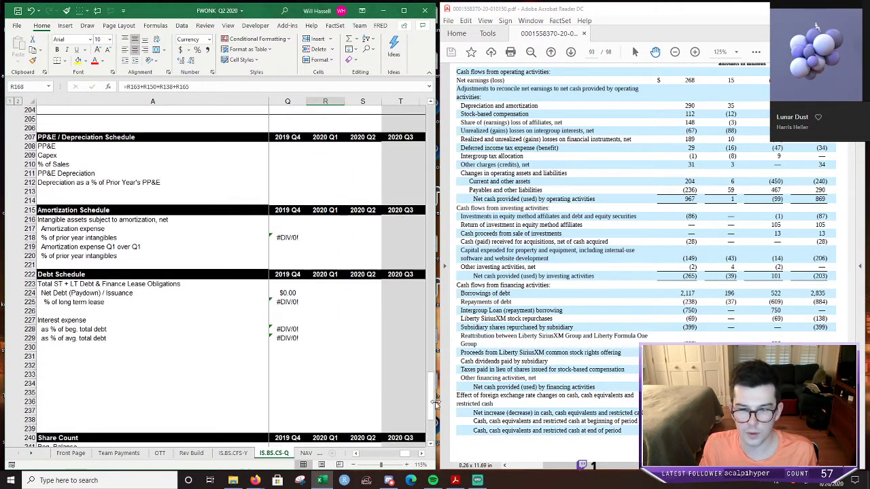
scroll(433, 419, "down", 4)
left_click_drag(433, 420, 429, 162)
left_click(642, 359)
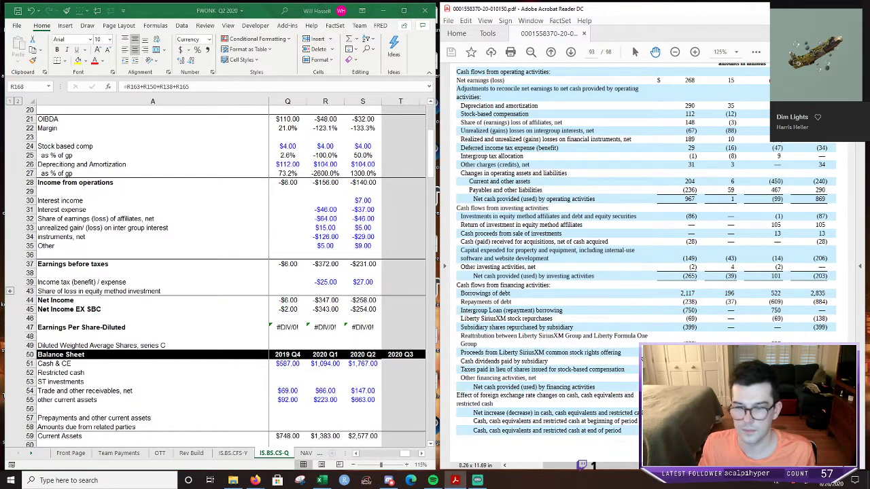
key("ctrl+f")
type("shares")
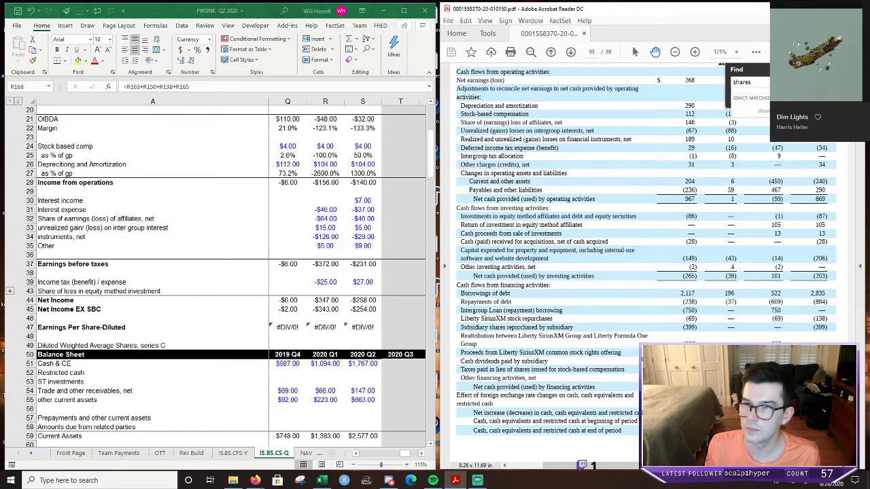
type(" out")
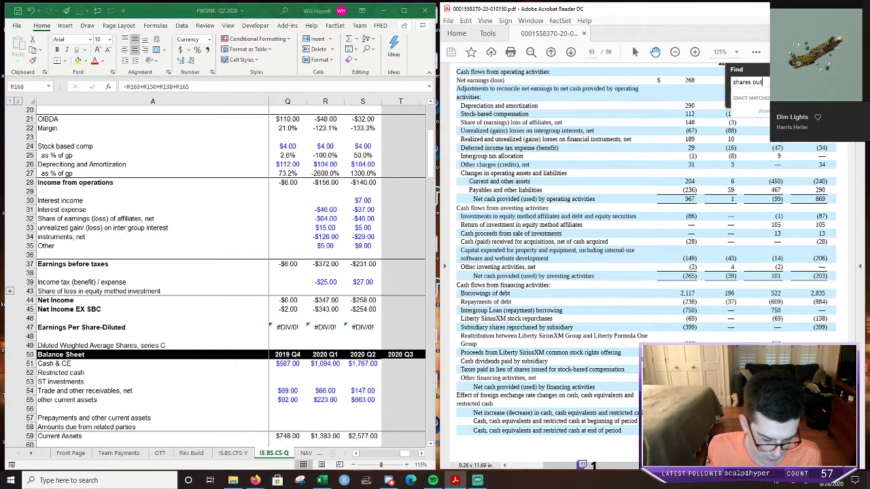
type("sta")
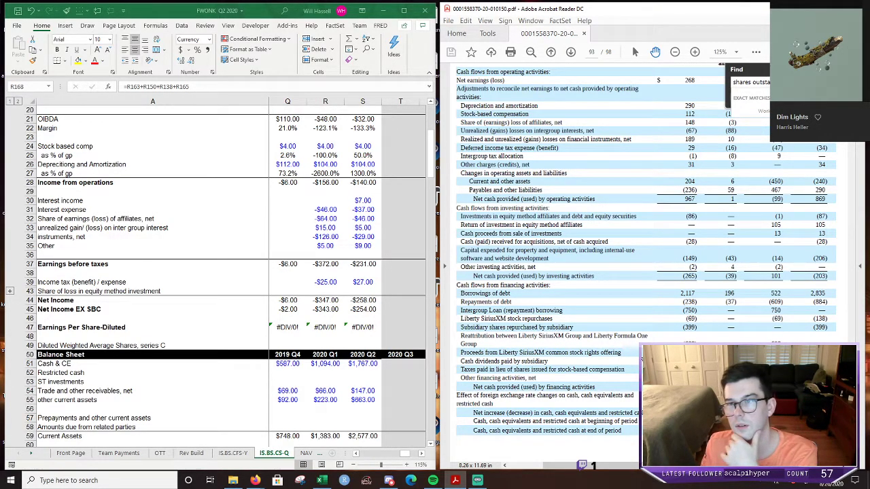
Search the PDF for 'shares outstanding' and review the page 25 share-count notes.
key("Return")
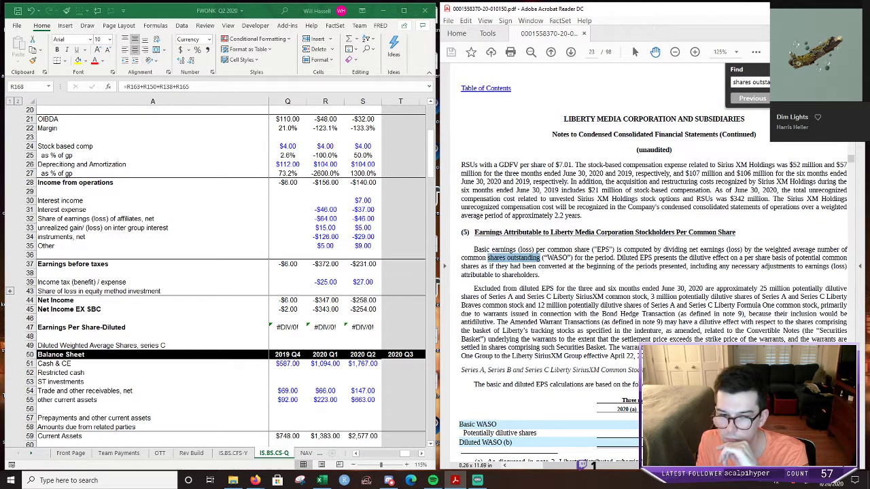
key("Return")
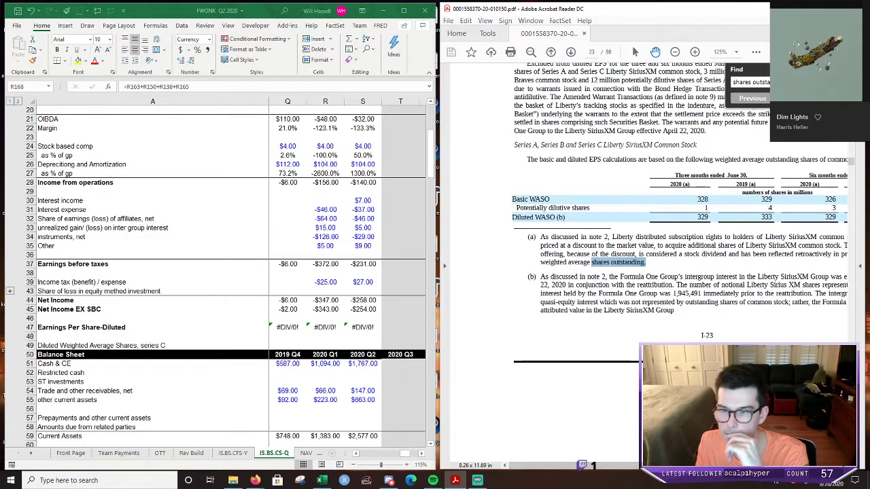
key("Return")
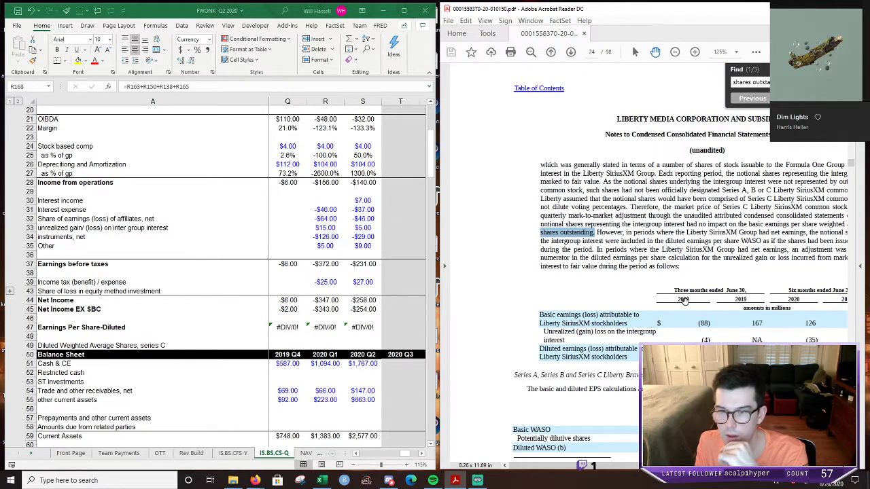
scroll(684, 302, "down", 3)
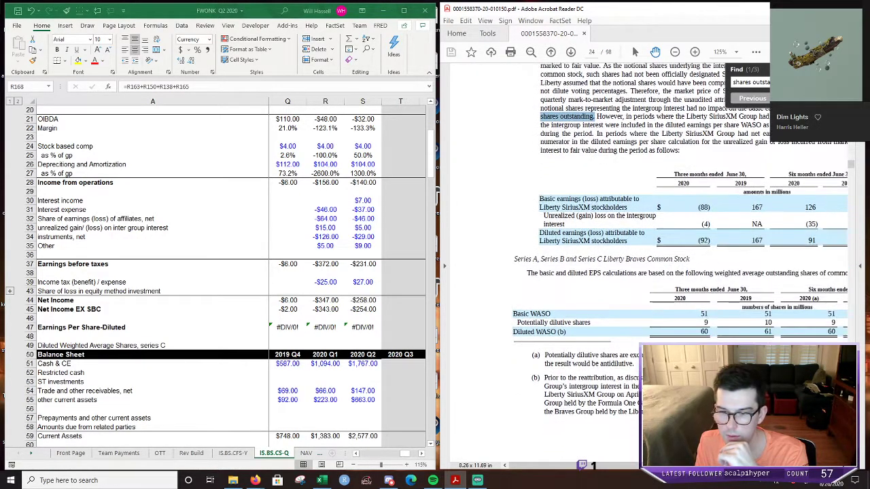
scroll(685, 301, "down", 3)
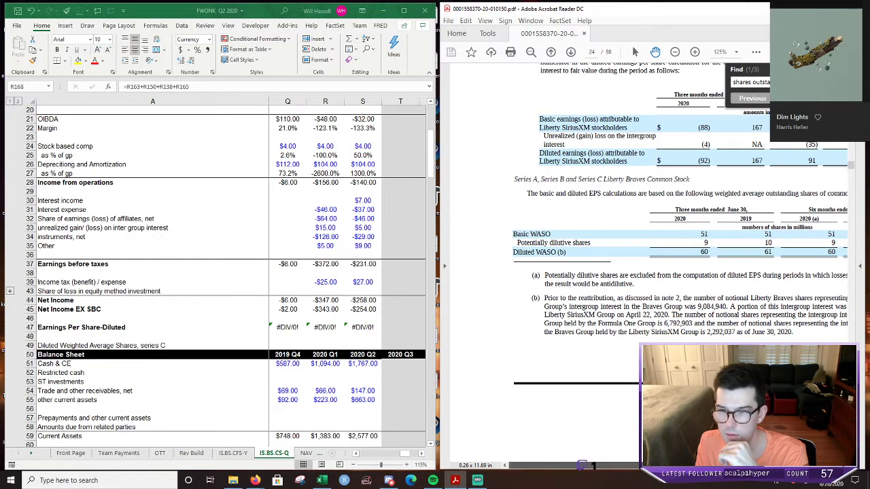
scroll(841, 317, "right", 2)
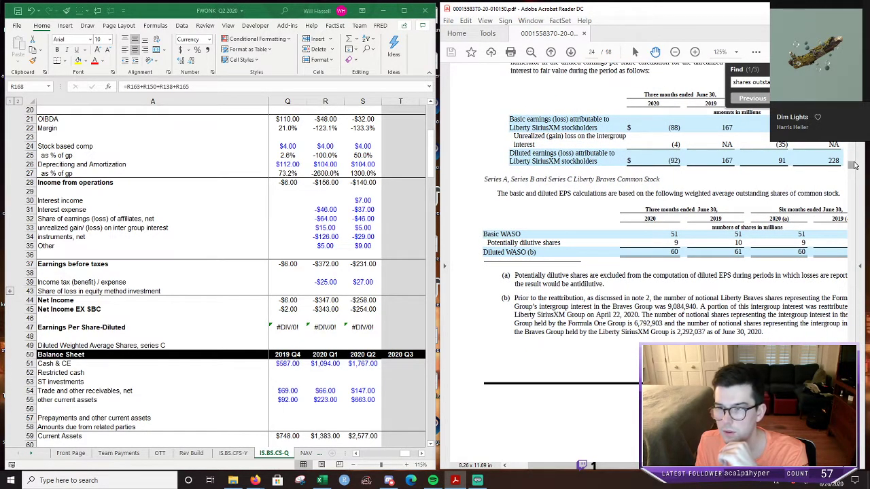
scroll(855, 166, "up", 5)
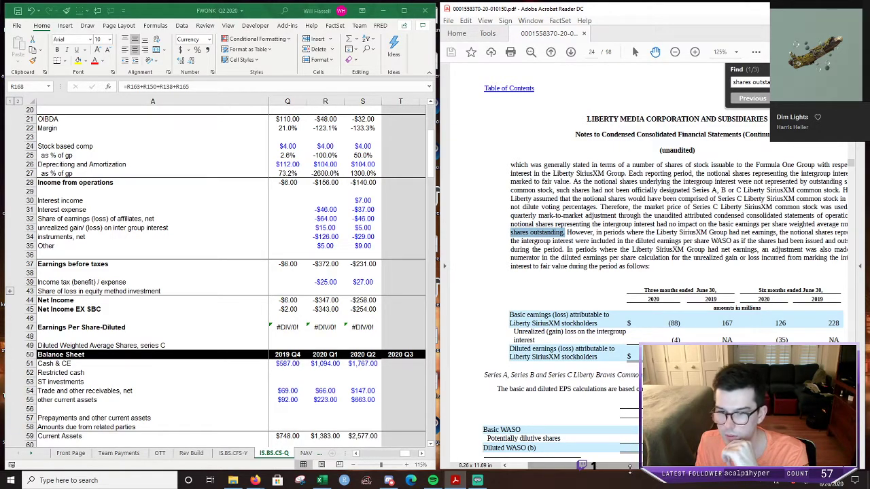
scroll(636, 470, "right", 2)
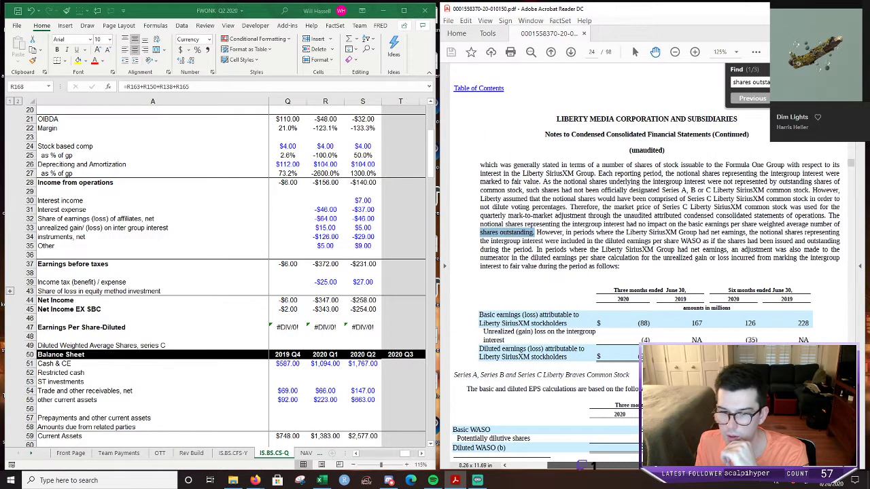
scroll(646, 270, "down", 4)
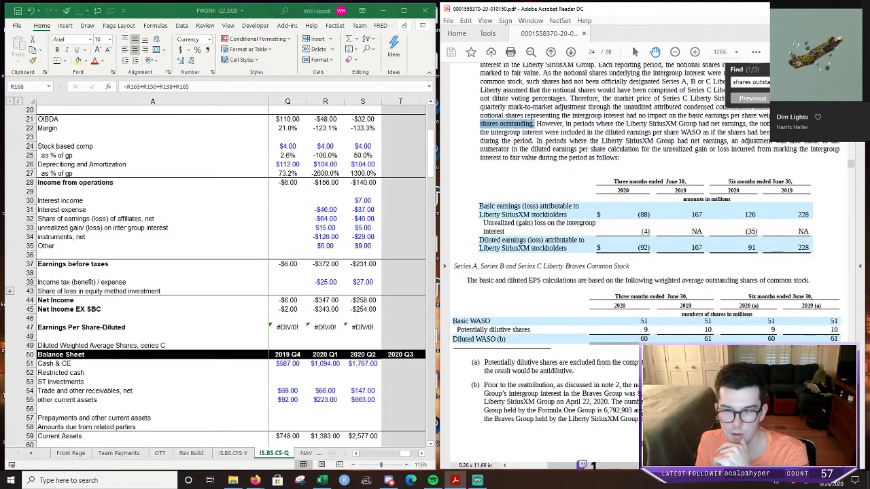
scroll(646, 269, "down", 10)
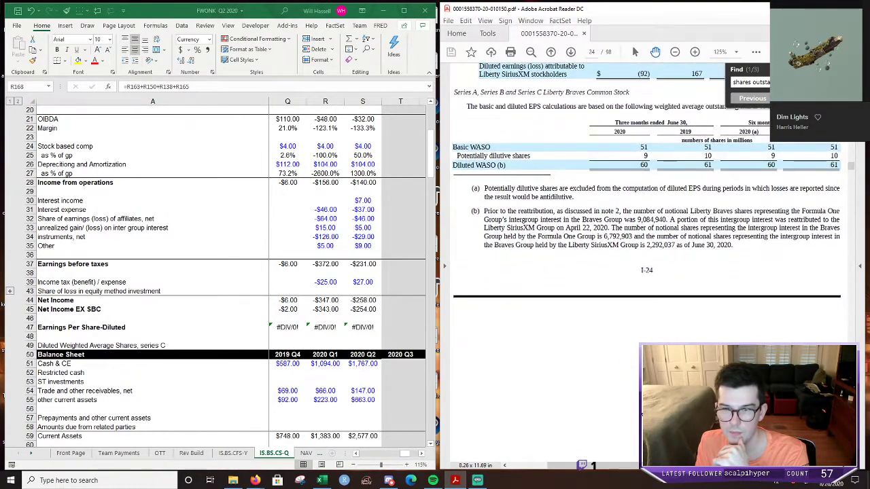
scroll(645, 269, "down", 1)
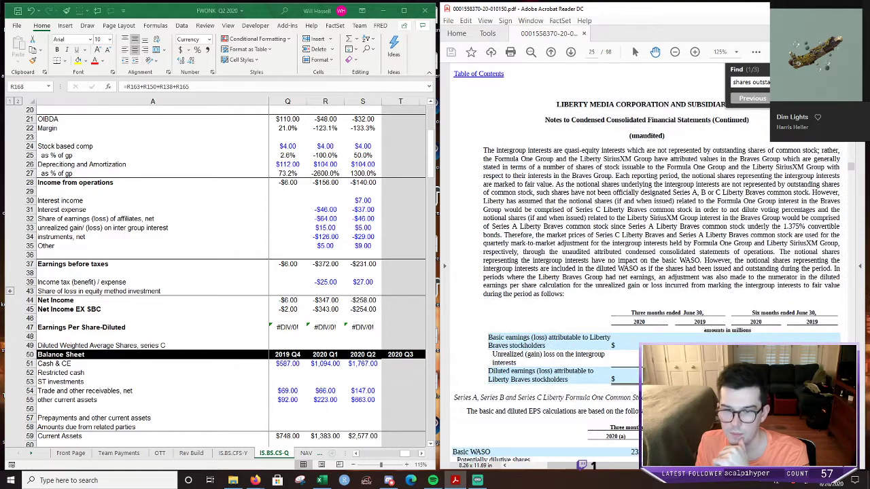
scroll(646, 269, "down", 1)
scroll(646, 269, "down", 1)
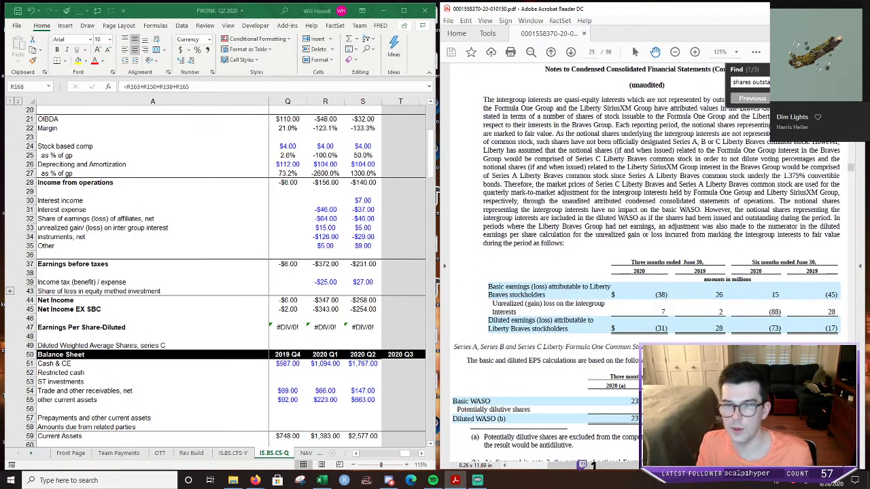
Enter 237 as 2020 Q2 diluted shares, making diluted EPS -$1.07.
left_click(362, 334)
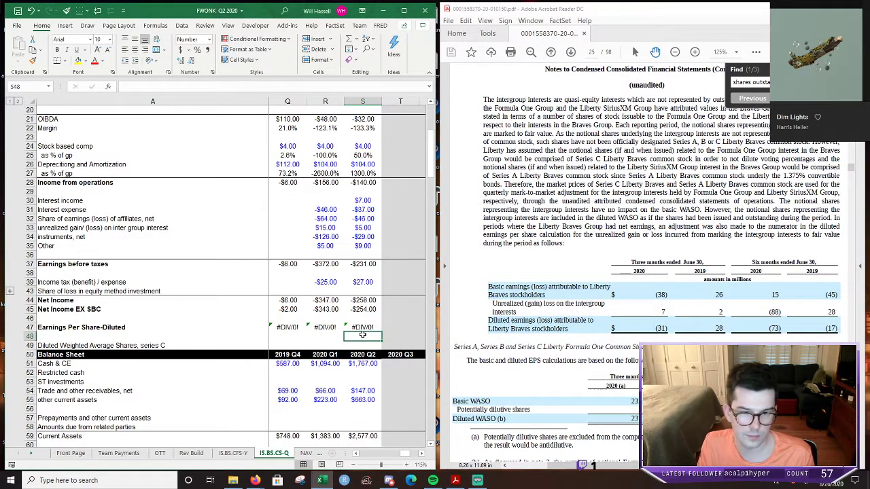
key("Down")
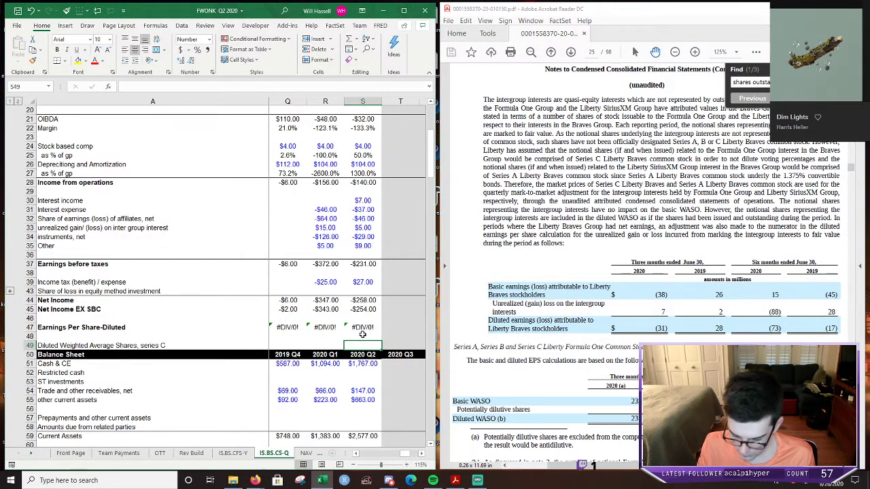
type("237")
key("Return")
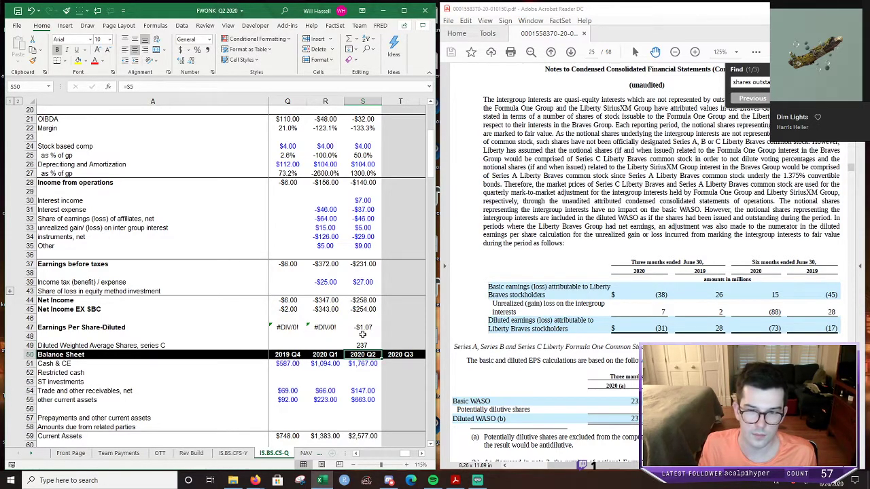
key("Up")
key("Right")
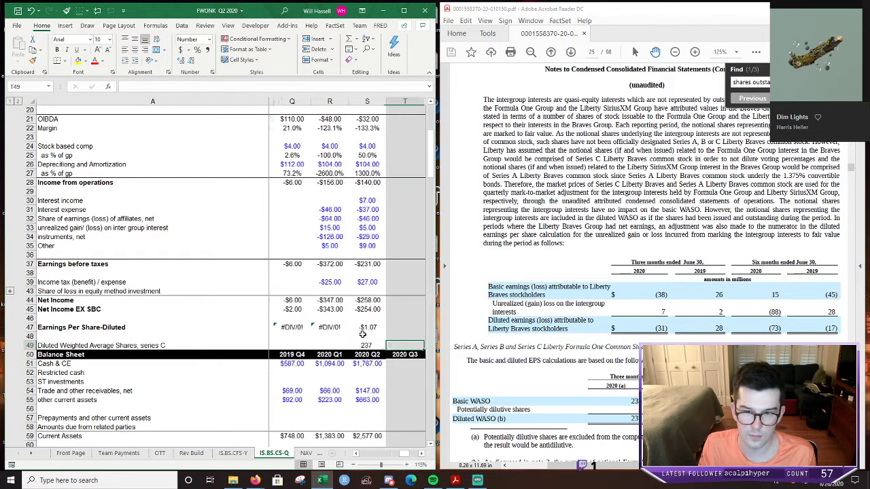
key("Left")
key("Left")
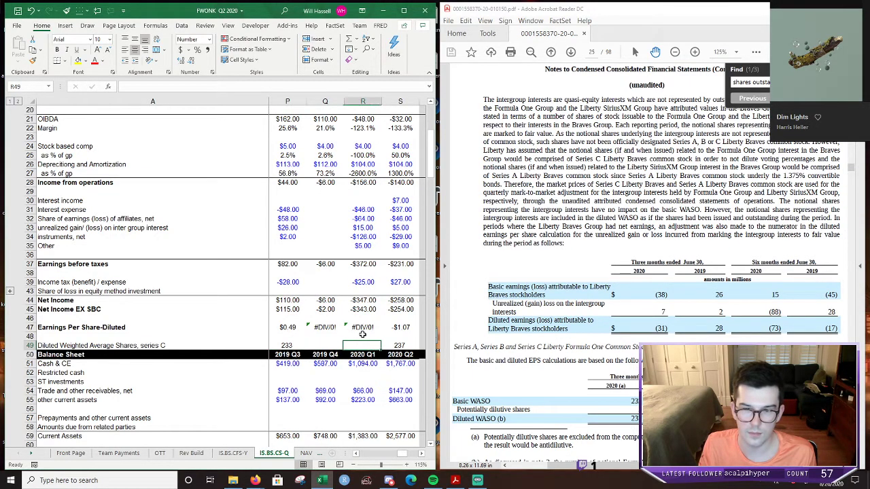
key("Right")
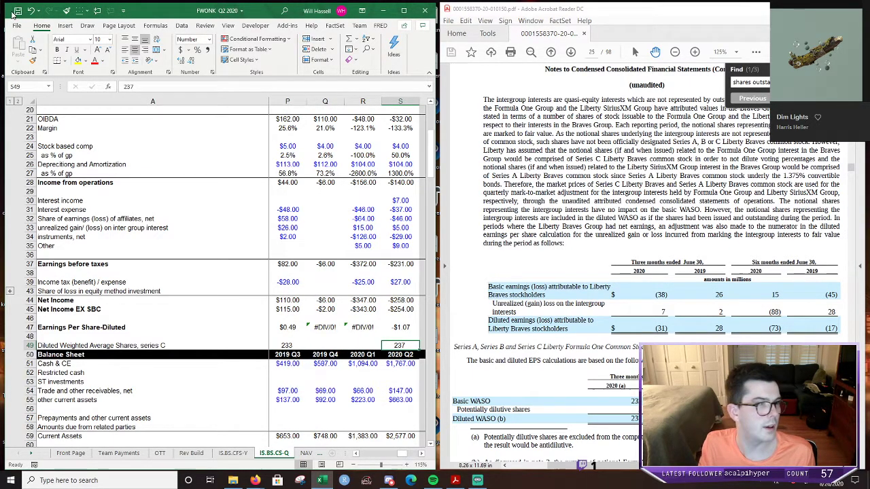
Repoint the Front Page shares outstanding to the IS.BS.CS-Q count, showing 237.0 million.
left_click(404, 10)
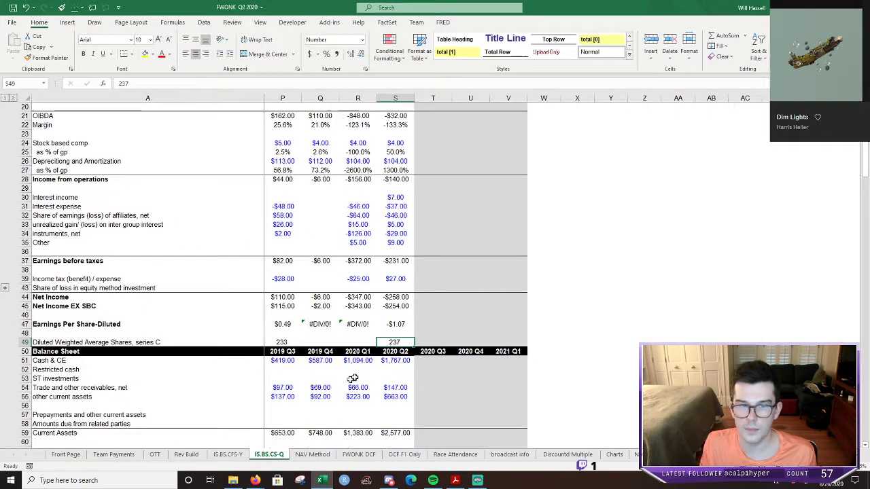
scroll(353, 360, "up", 4)
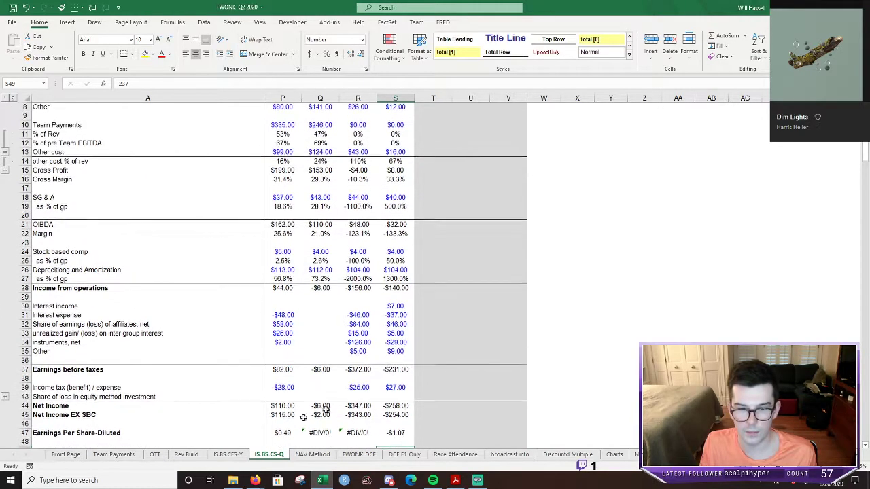
left_click(66, 455)
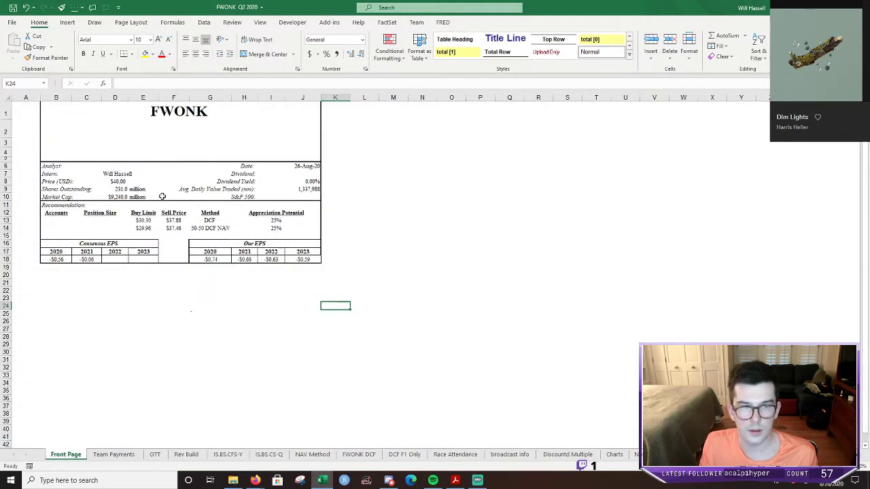
left_click(119, 190)
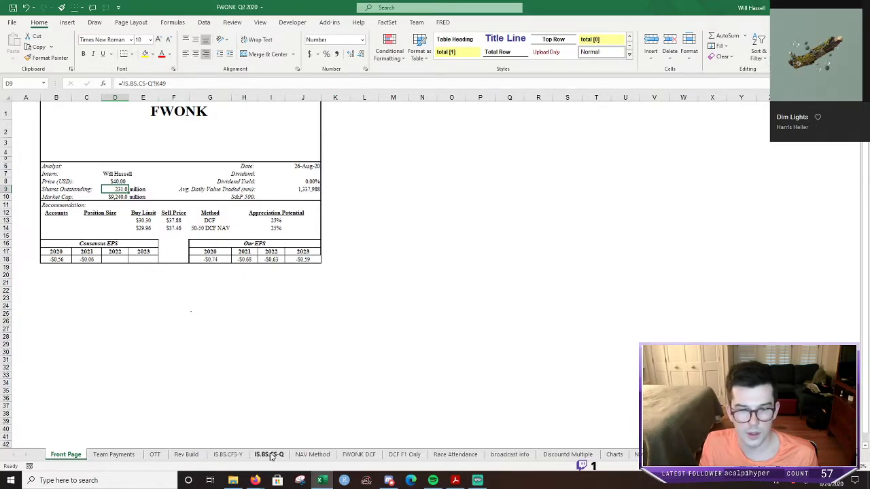
left_click(269, 455)
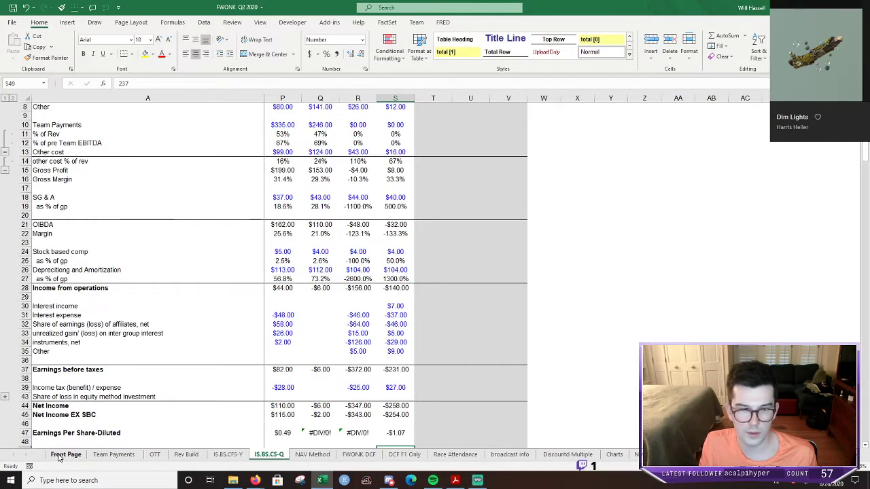
left_click(65, 454)
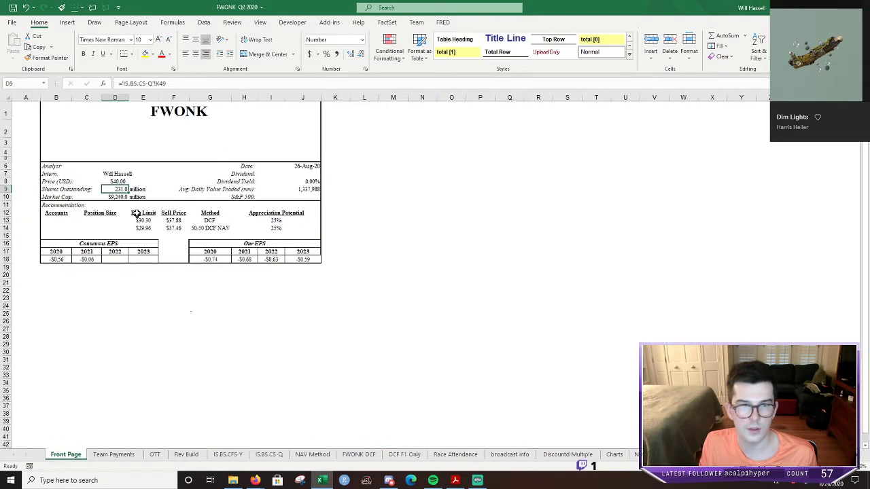
left_click(158, 84)
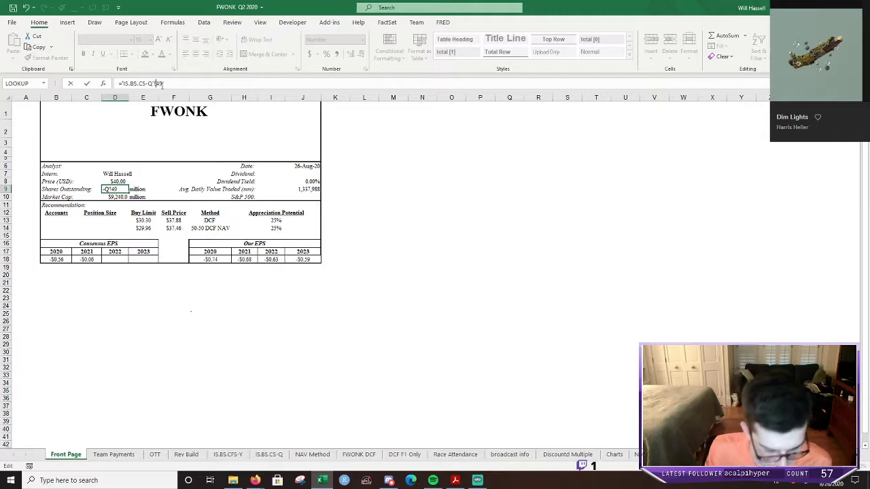
key("Return")
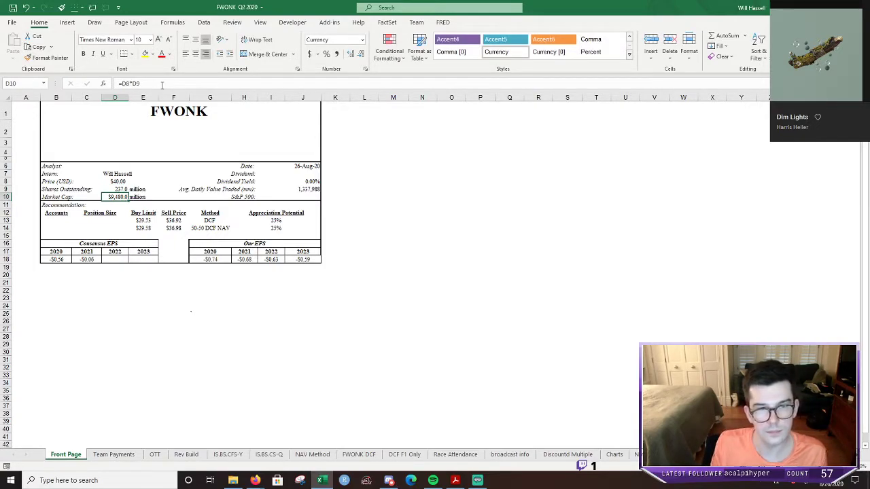
Check where the FWONK DCF sheet's Live Nation Securities value comes from.
left_click(395, 456)
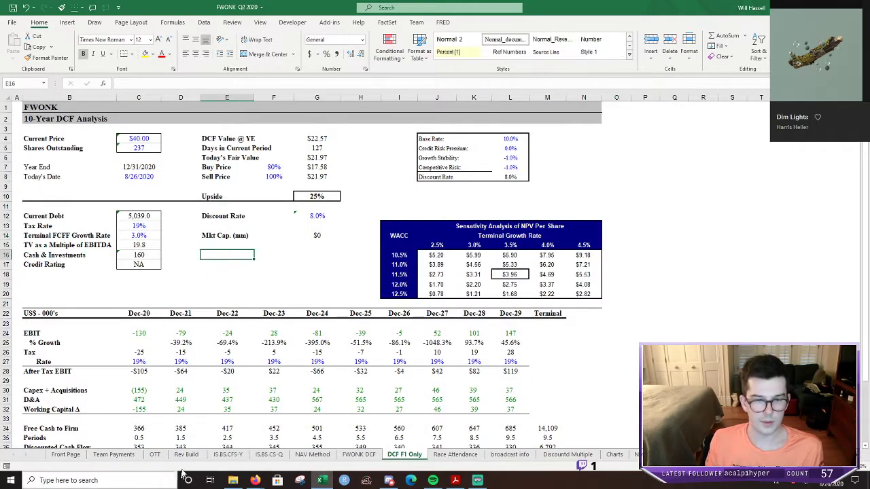
left_click(359, 455)
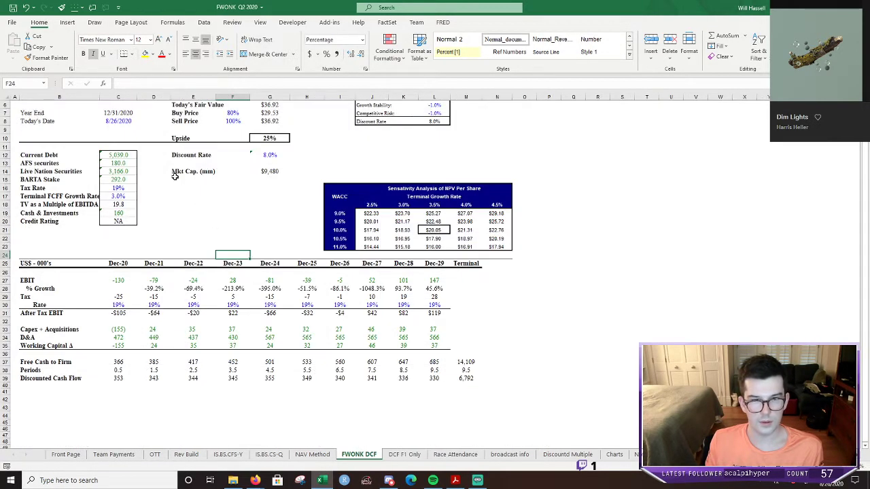
left_click(129, 170)
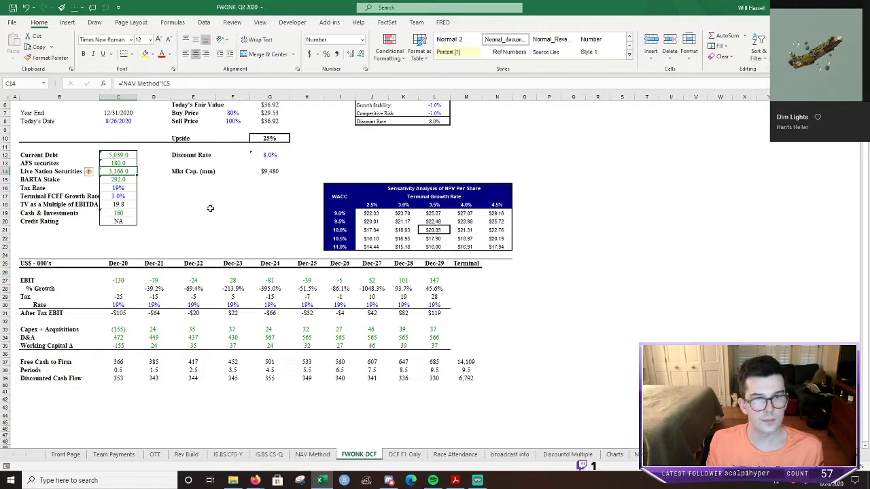
Delete the Live Nation entry from the NAV Method holdings table.
left_click(313, 455)
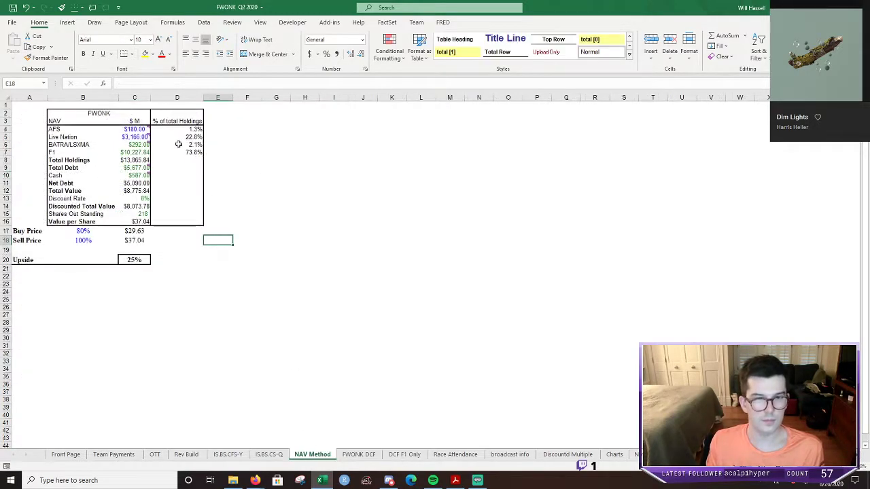
left_click(131, 136)
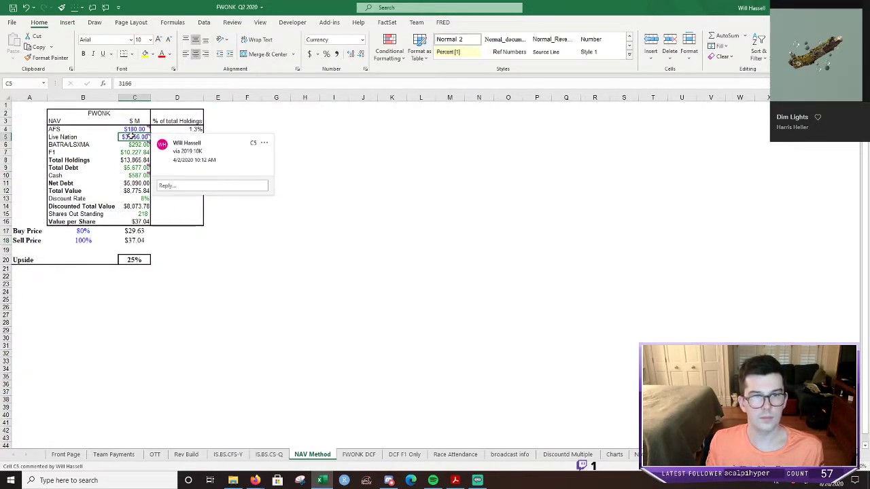
key("Left")
key("shift+Right")
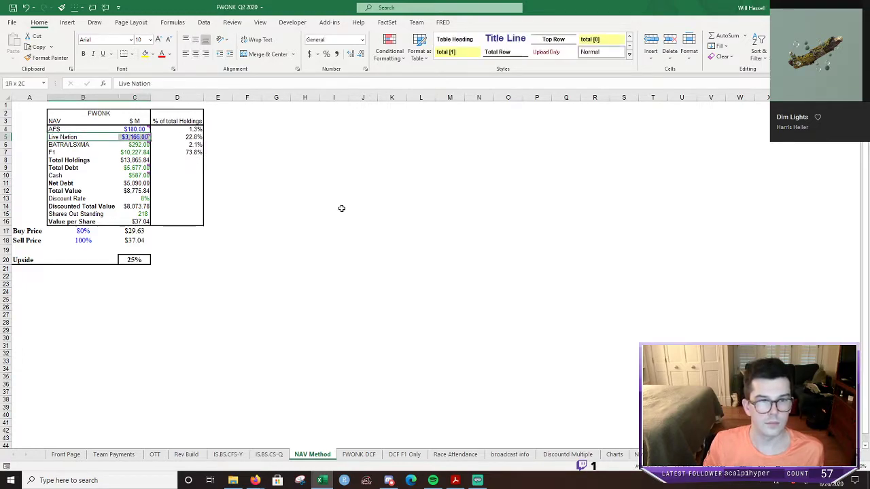
key("Delete")
key("Right")
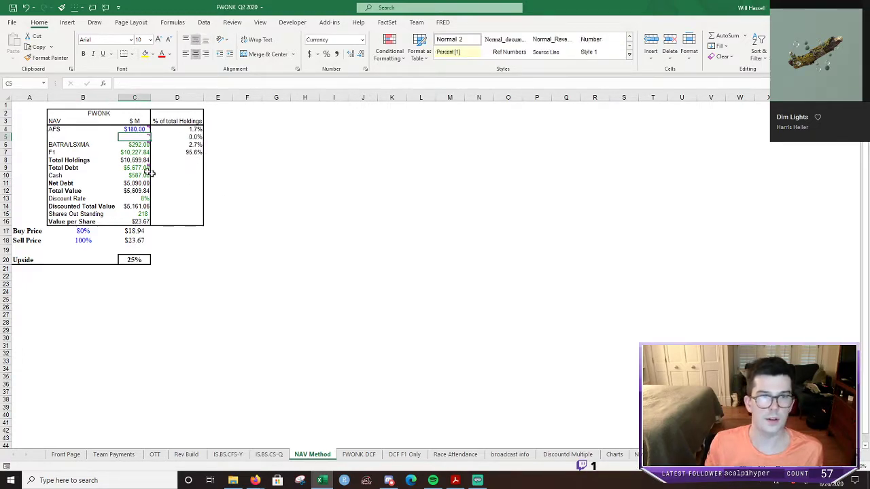
Relink the BATRA/LSXMA, Total Debt and Cash formulas to the new IS.BS.CS-Q rows.
left_click(125, 130)
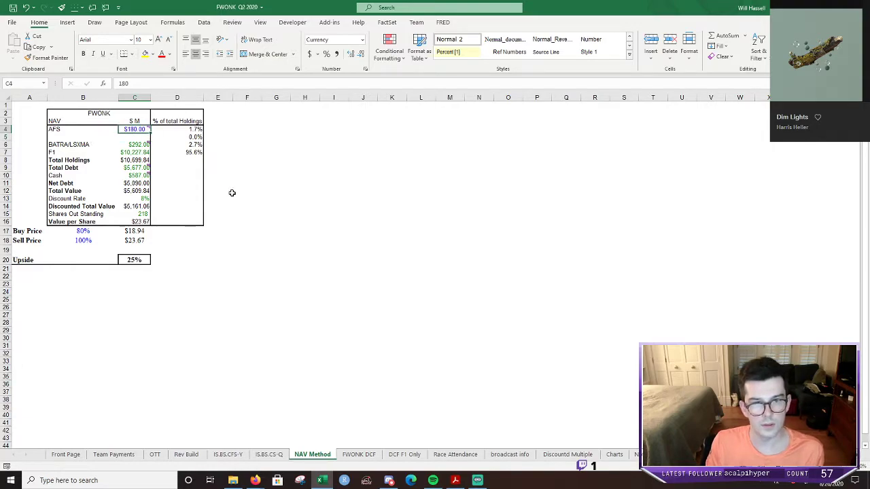
left_click(122, 145)
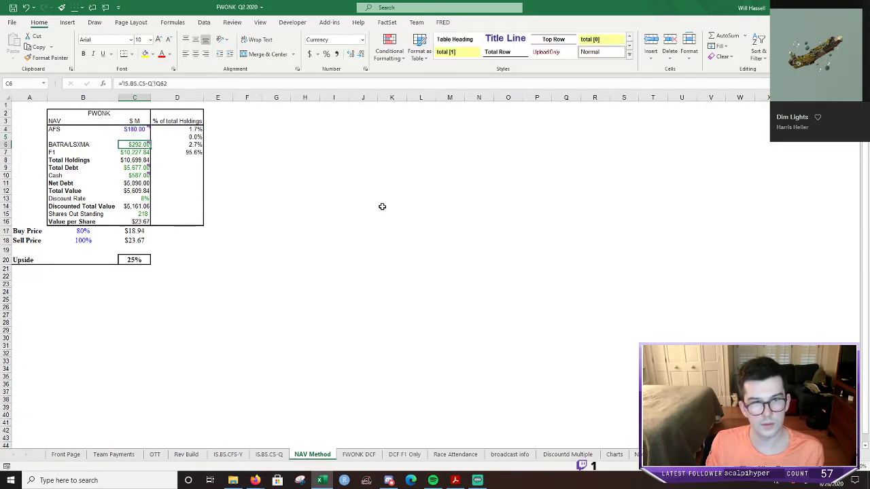
left_click(158, 83)
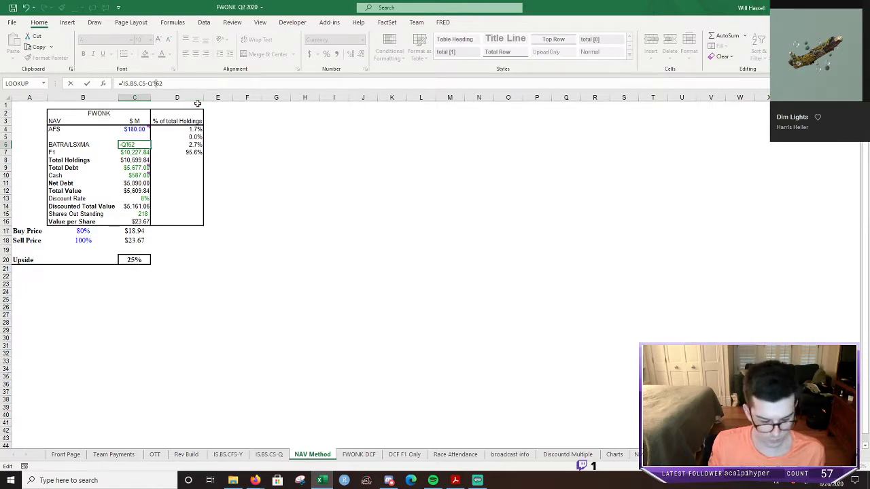
key("Return")
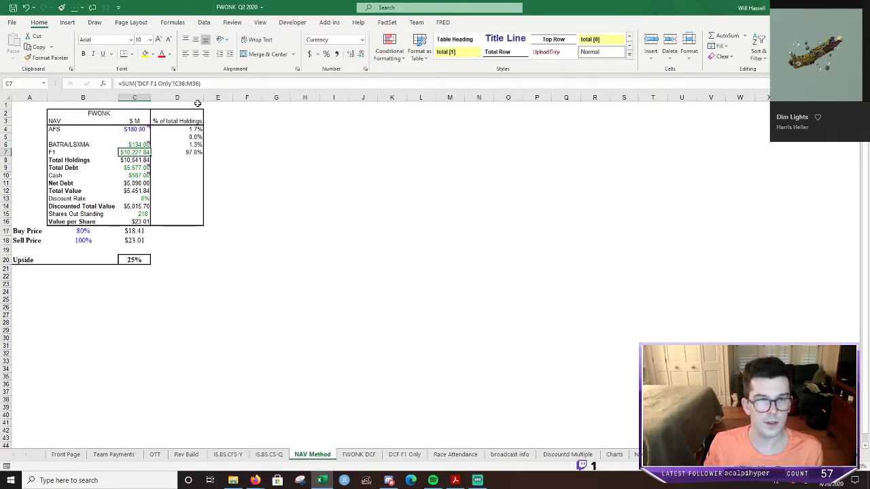
key("Down")
key("Down")
key("F2")
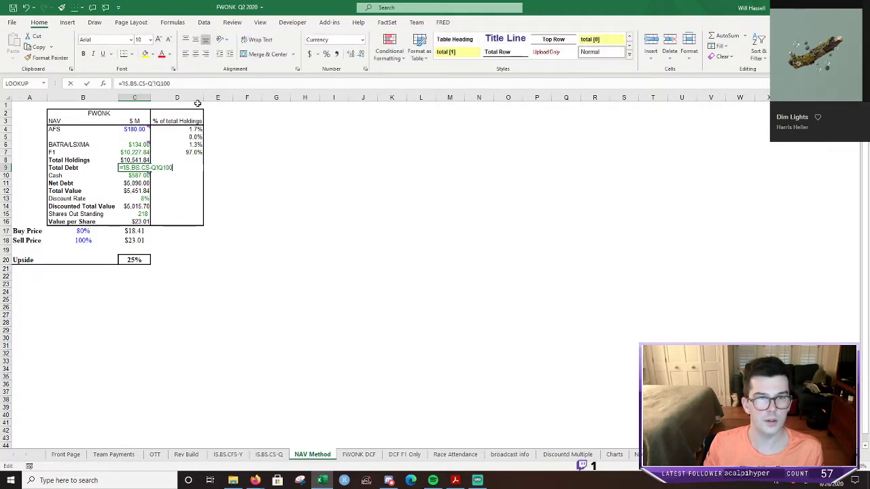
key("Escape")
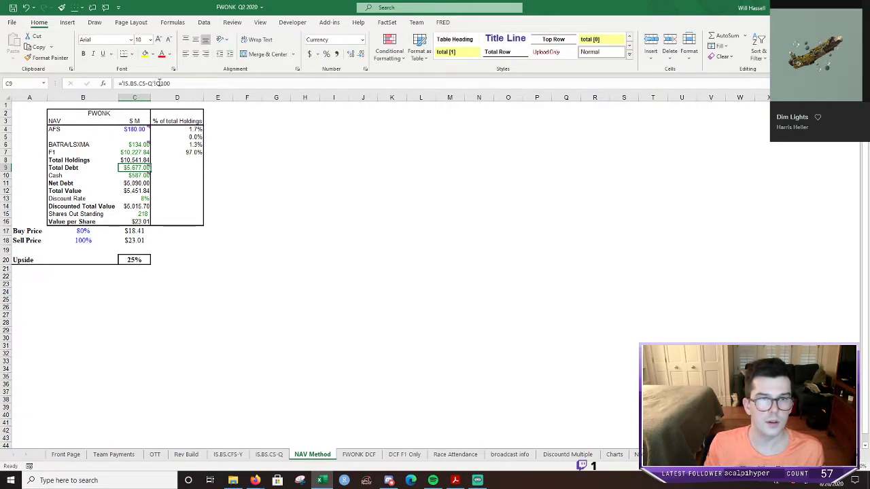
left_click(163, 83)
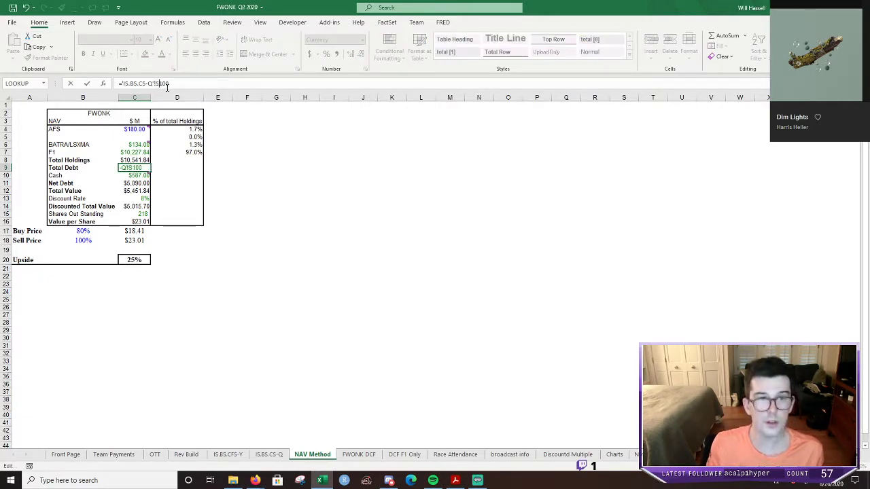
key("Return")
key("F2")
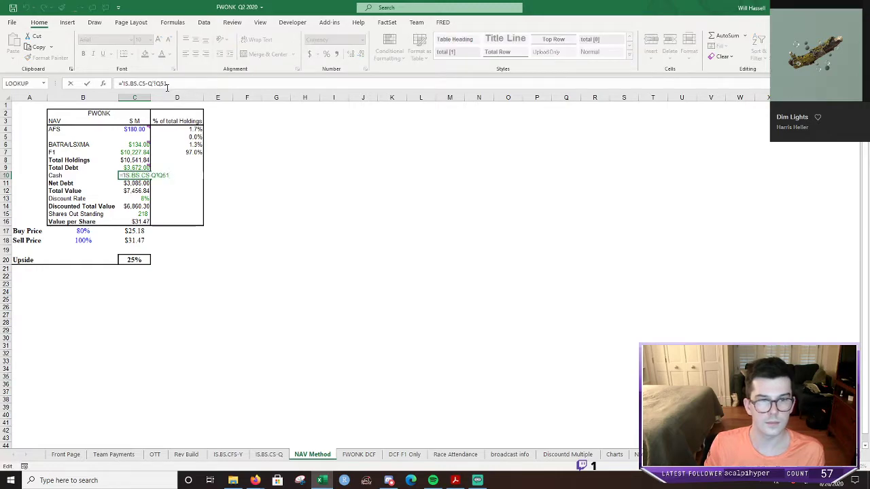
key("Return")
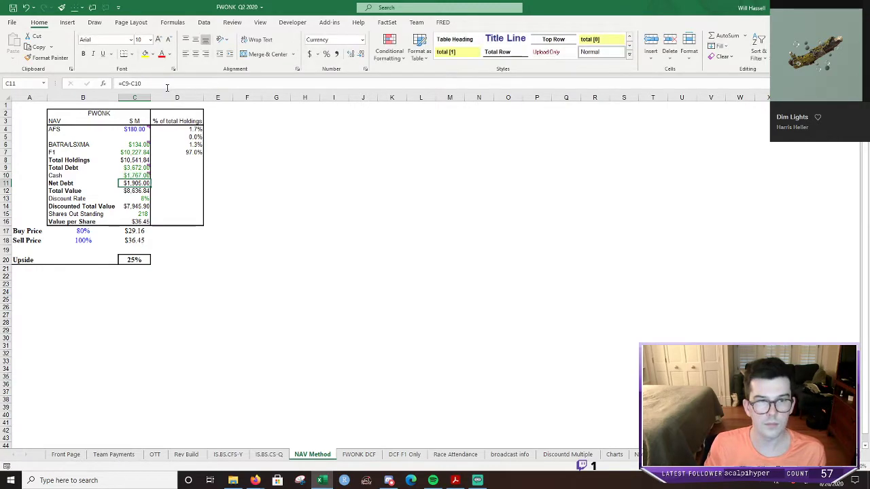
Relink the NAV shares outstanding to 237, giving $33.53 value per share.
key("Down")
key("Up")
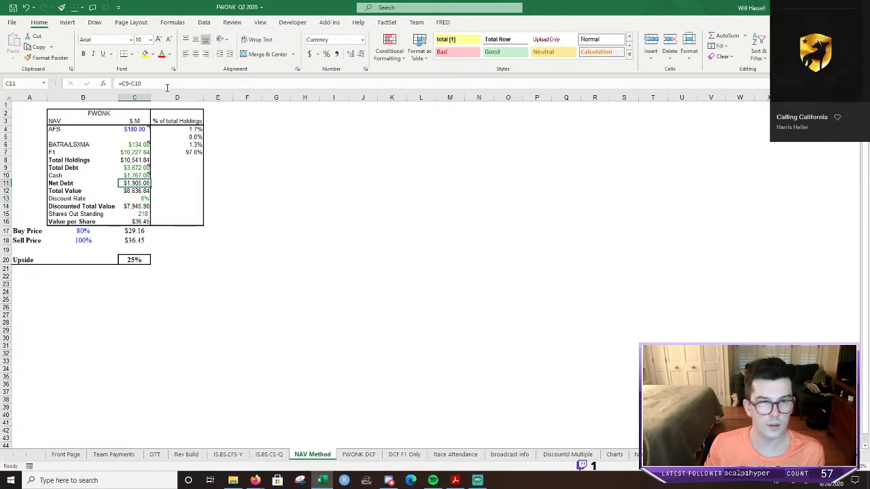
key("Down")
key("Down")
key("Down")
key("F2")
key("Return")
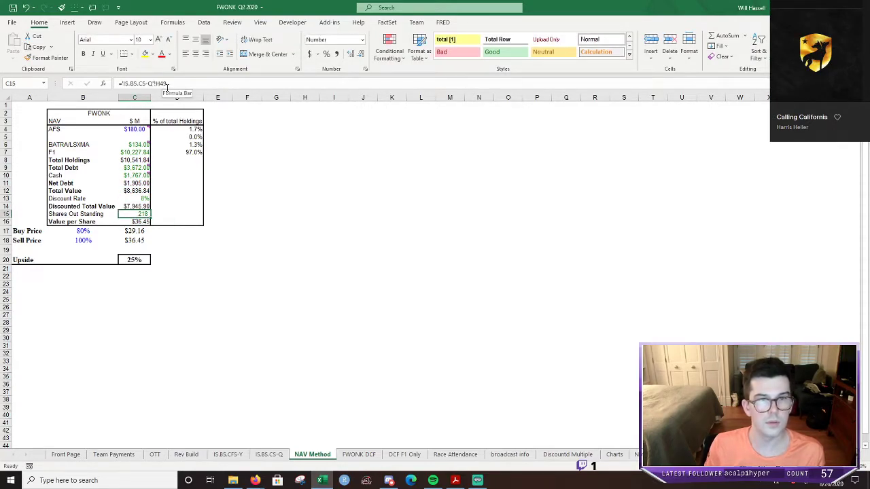
left_click(163, 83)
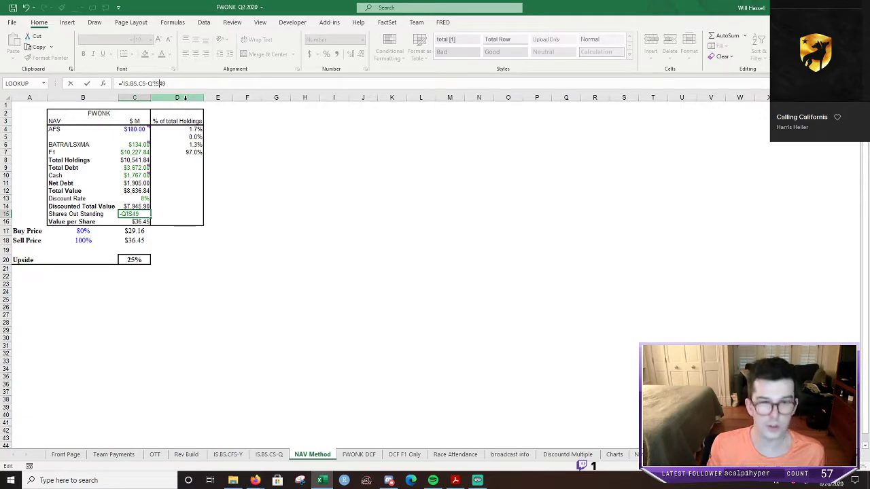
key("Return")
Inspect which cells the NAV Sell Price formula uses.
left_click(275, 269)
left_click(140, 240)
key("F2")
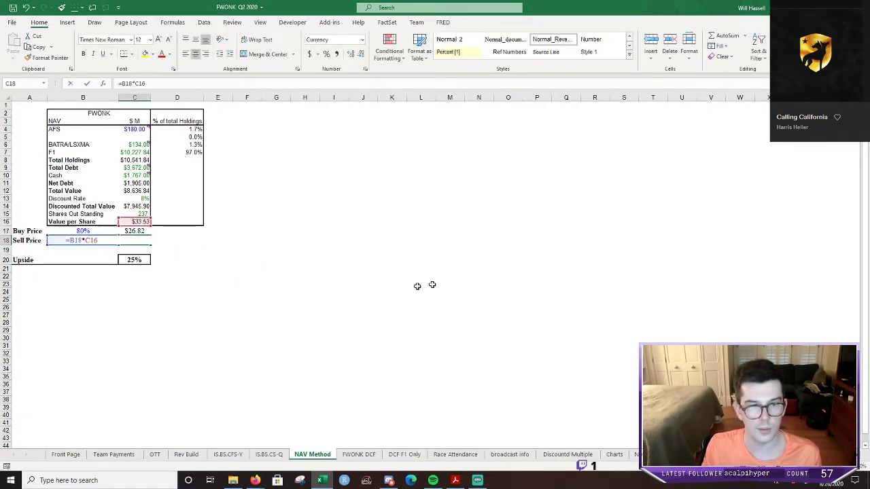
key("Escape")
key("F2")
key("Escape")
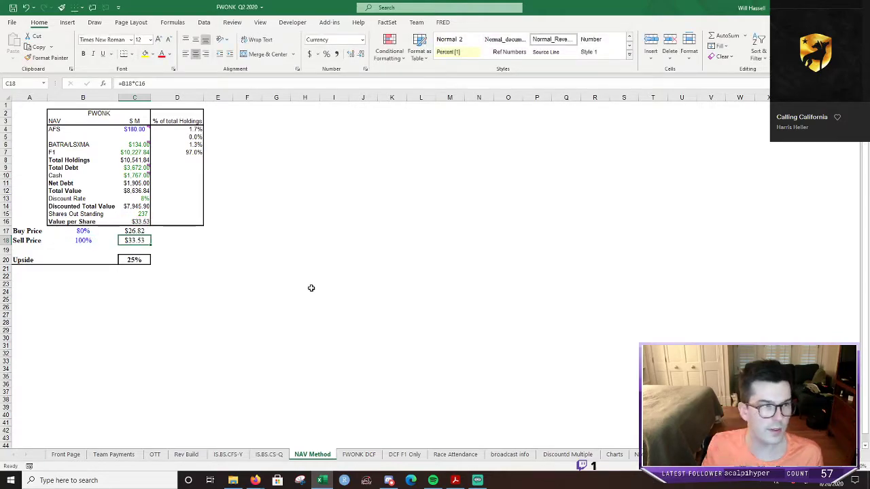
left_click(359, 454)
Check the Sell Price on the FWONK DCF sheet.
left_click(174, 213)
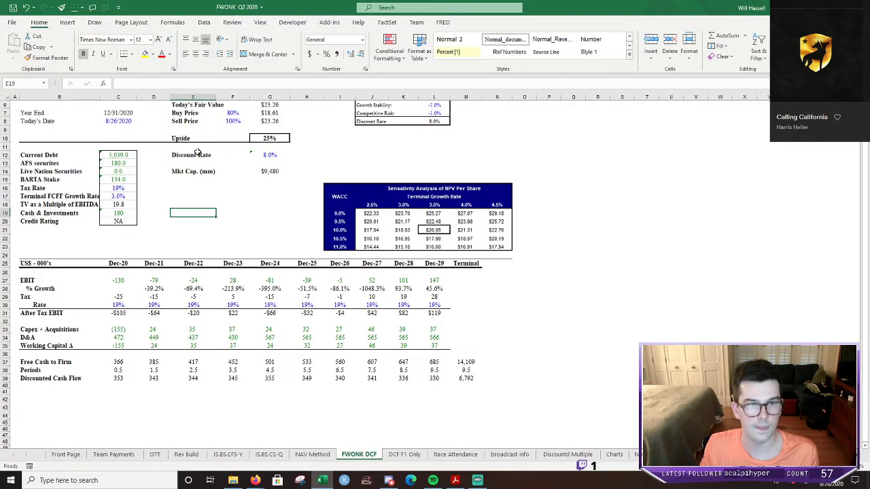
scroll(119, 133, "up", 2)
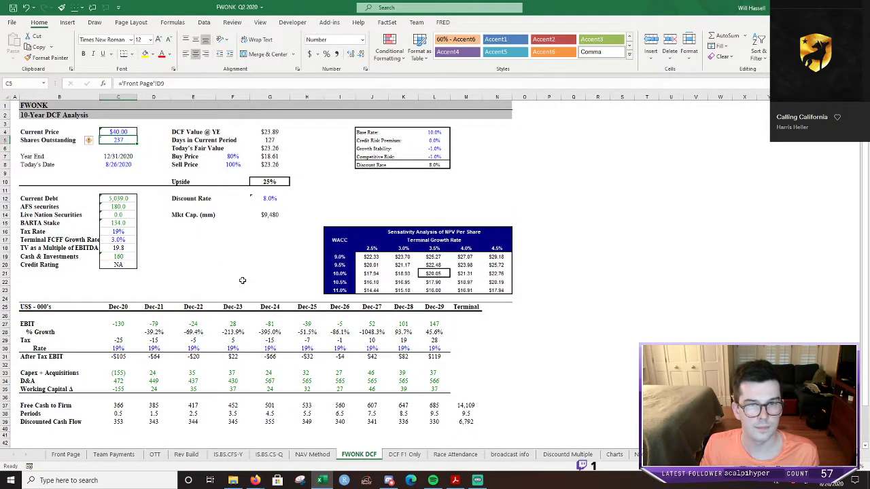
left_click(389, 189)
left_click(273, 164)
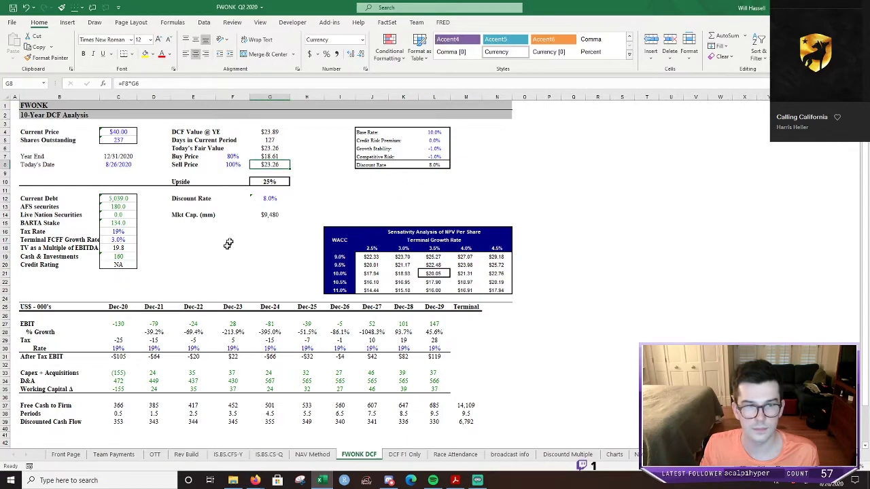
scroll(225, 247, "down", 1)
scroll(225, 248, "up", 1)
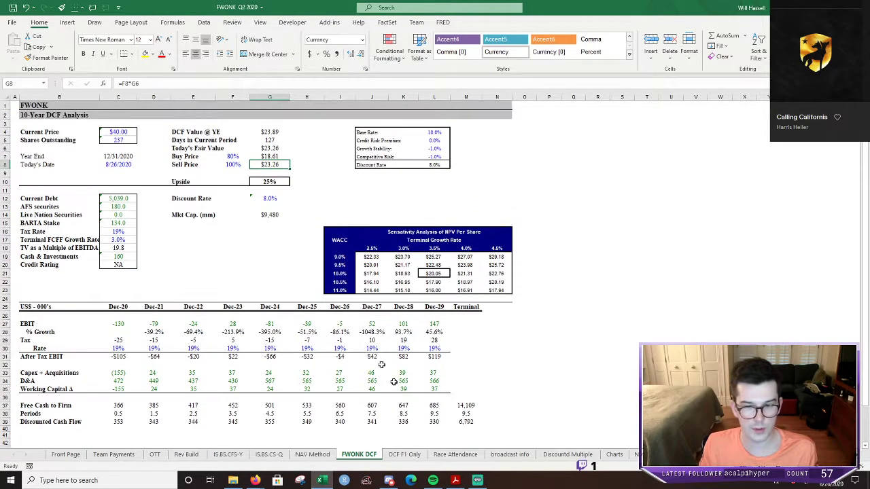
Inspect the Current Debt formula on DCF F1 Only and FWONK DCF, leaving it unchanged.
left_click(402, 455)
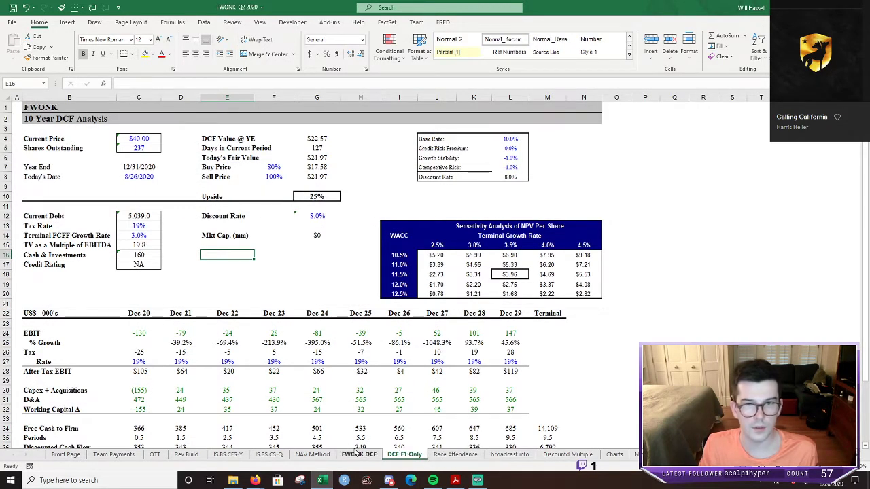
left_click(360, 293)
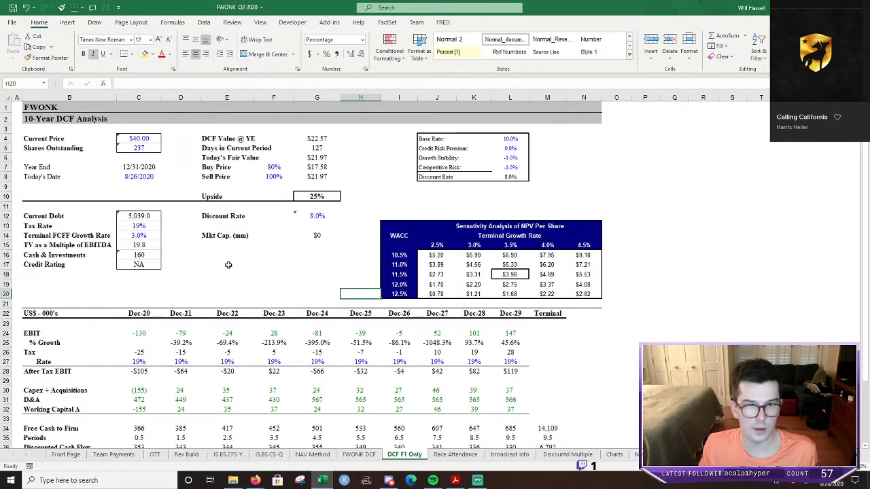
double_click(151, 216)
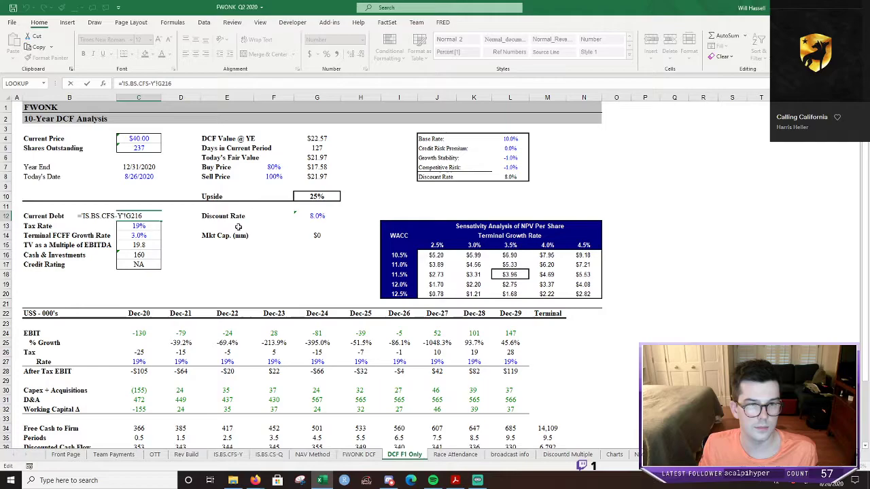
left_click(358, 454)
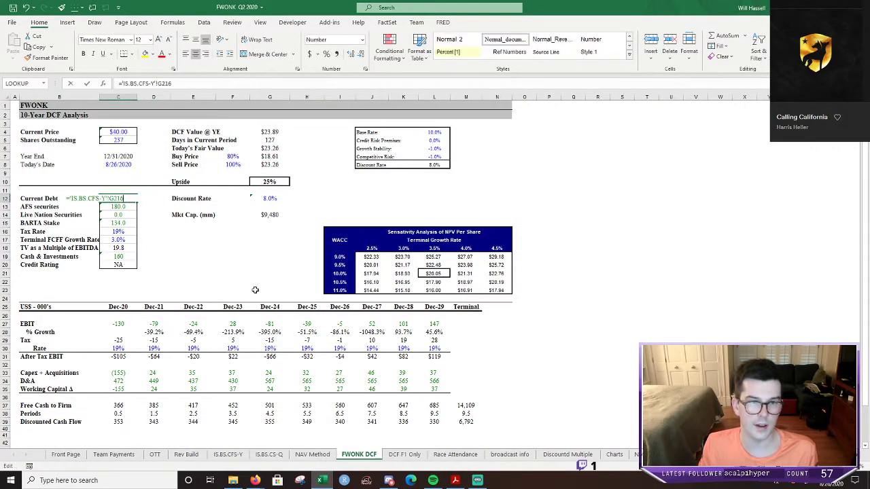
key("Escape")
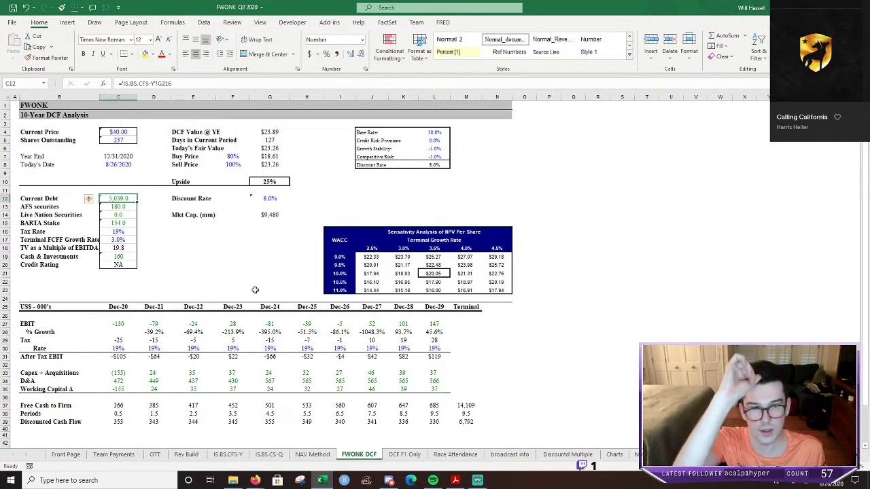
key("F2")
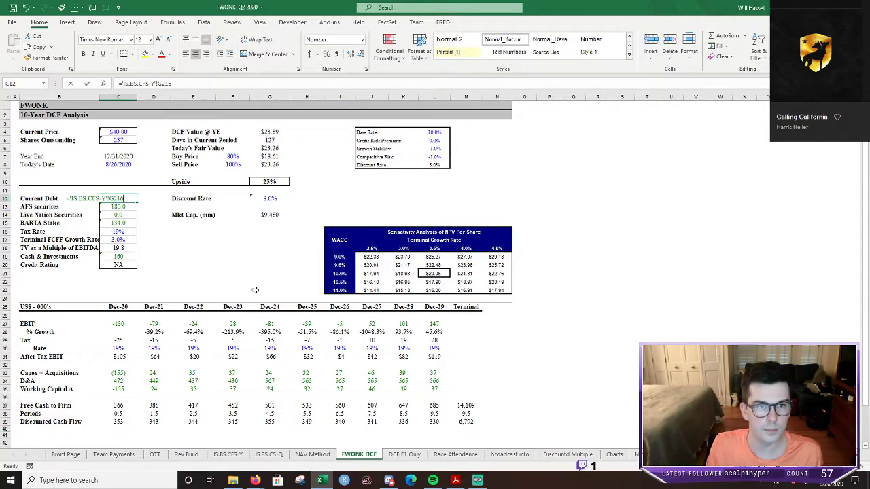
key("Escape")
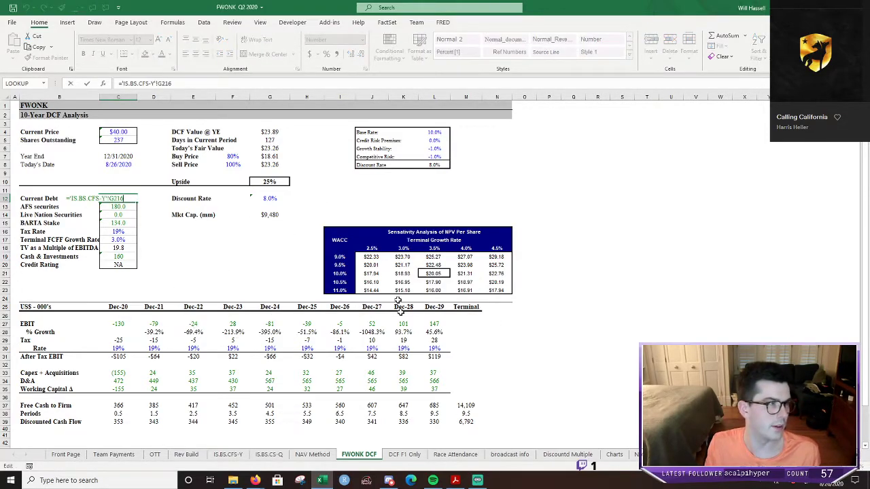
Move through NAV Method and Front Page to the Rev Build revenue sheet.
left_click(314, 454)
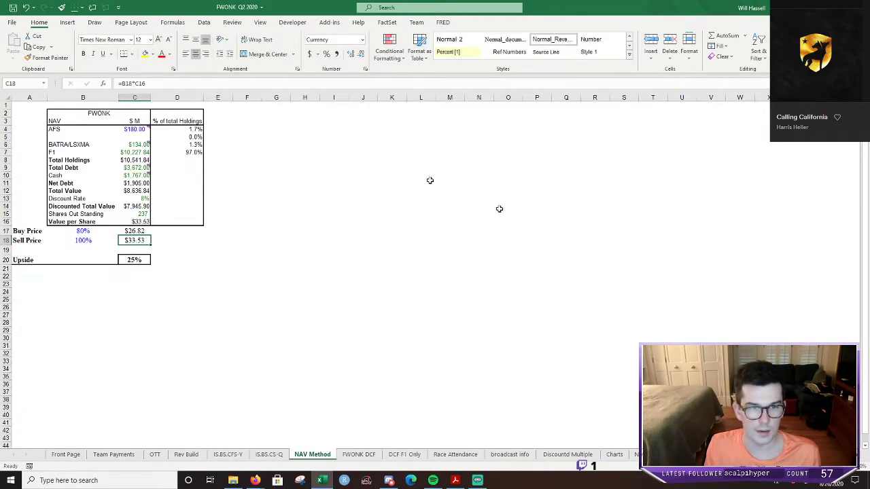
left_click(302, 315)
left_click(65, 455)
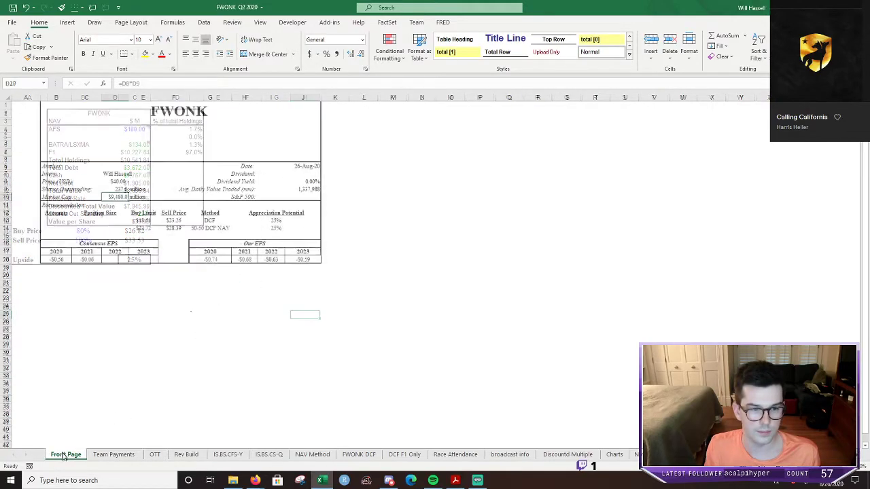
left_click(190, 457)
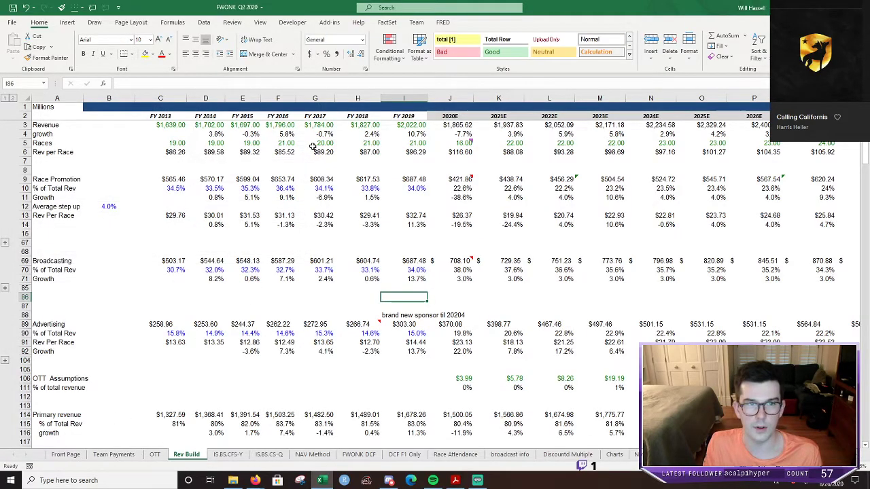
mouse_move(466, 143)
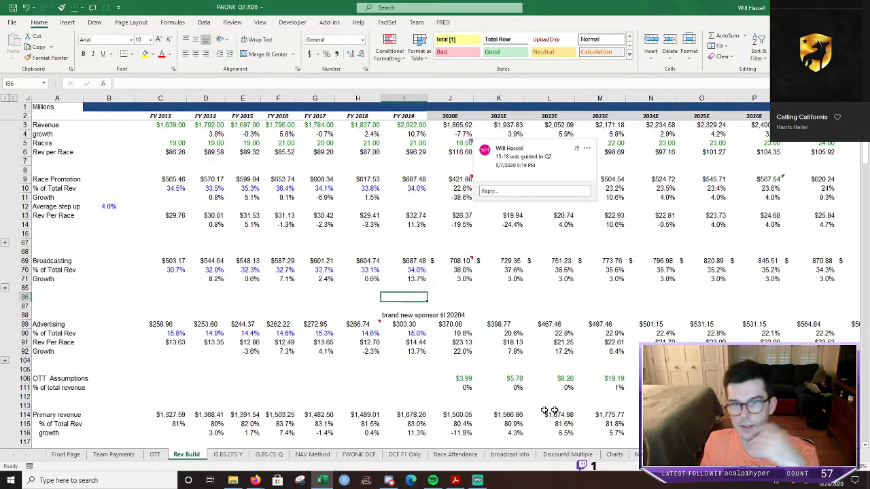
Return to the Front Page summary and inspect its sell price formula.
scroll(435, 272, "right", 3)
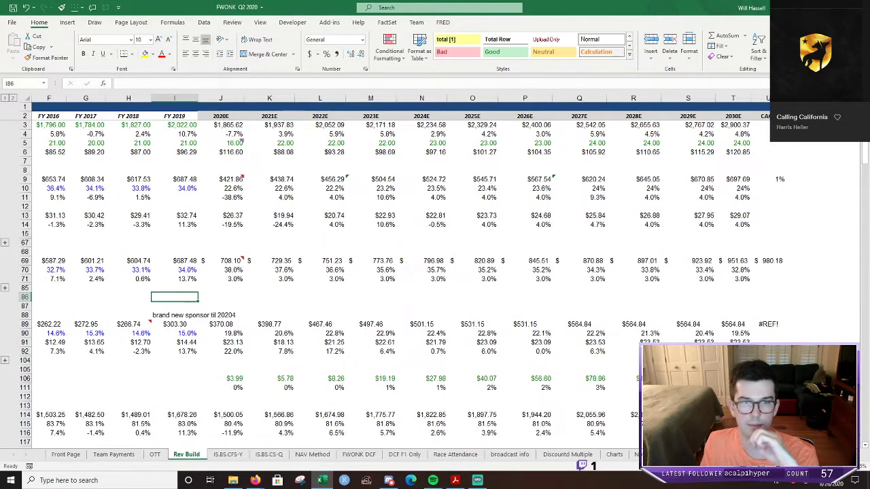
scroll(435, 272, "left", 3)
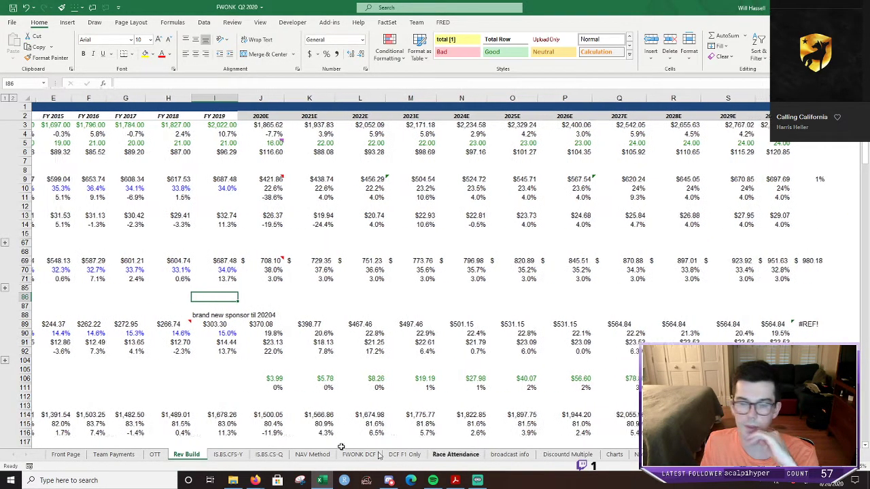
left_click(73, 458)
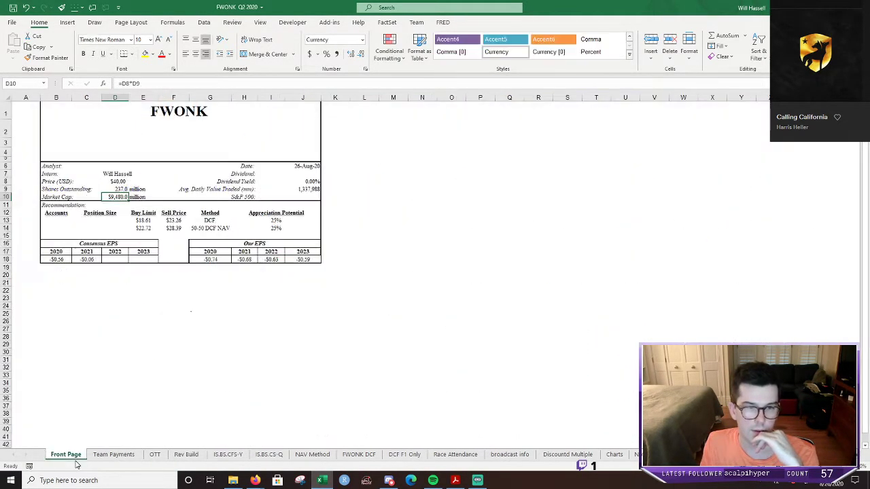
left_click(389, 360)
key("Up")
key("Up")
key("Up")
key("Left")
key("Right")
key("Right")
key("Right")
key("Right")
key("Right")
key("Up")
key("Up")
key("Up")
key("Up")
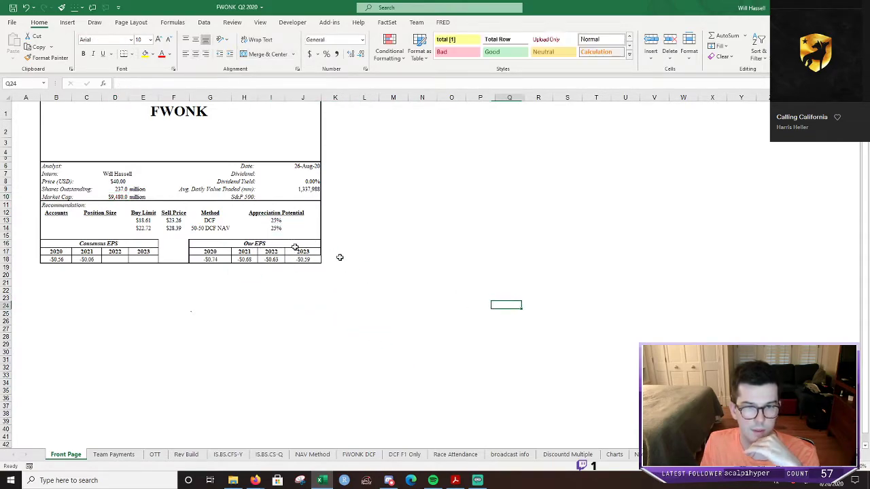
left_click(174, 228)
left_click(460, 268)
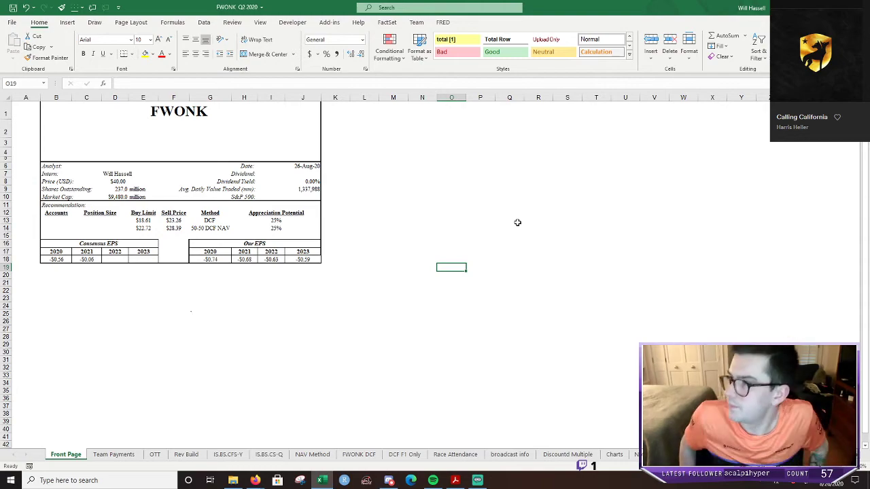
Glance at the Charts sheet, recheck the Front Page, then go to Rev Build.
left_click(615, 456)
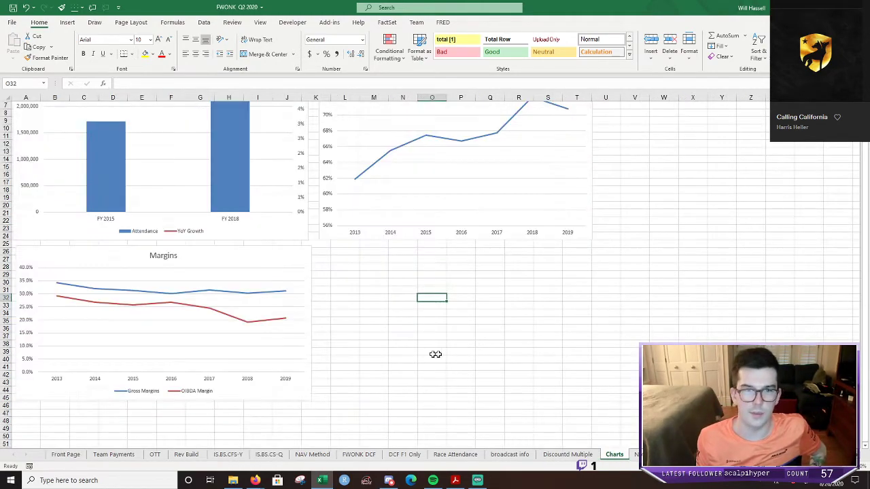
left_click(80, 455)
scroll(499, 351, "down", 2)
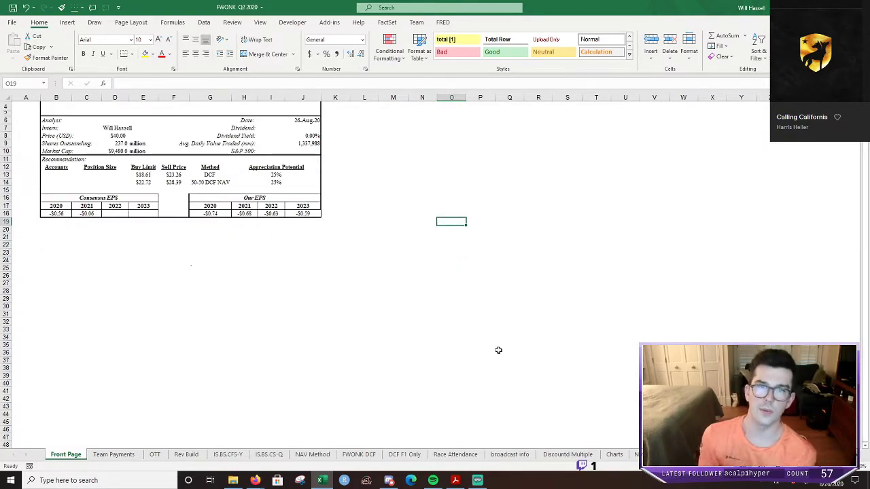
scroll(480, 340, "up", 2)
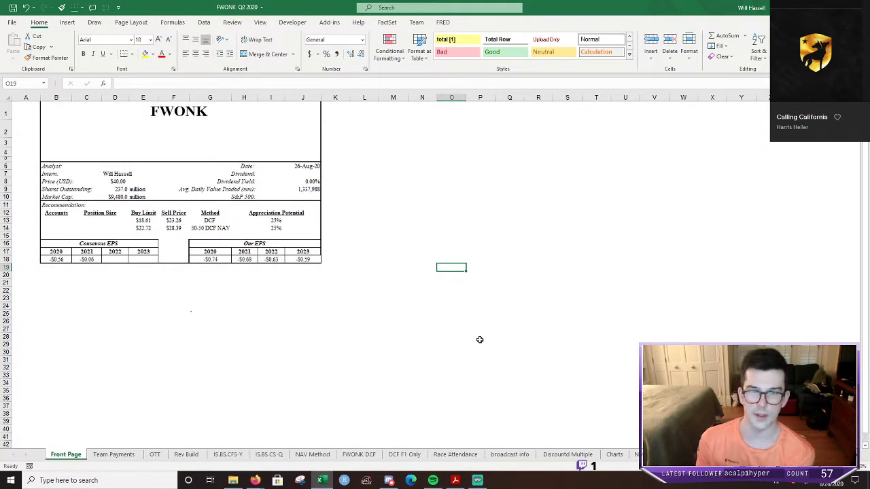
left_click(187, 455)
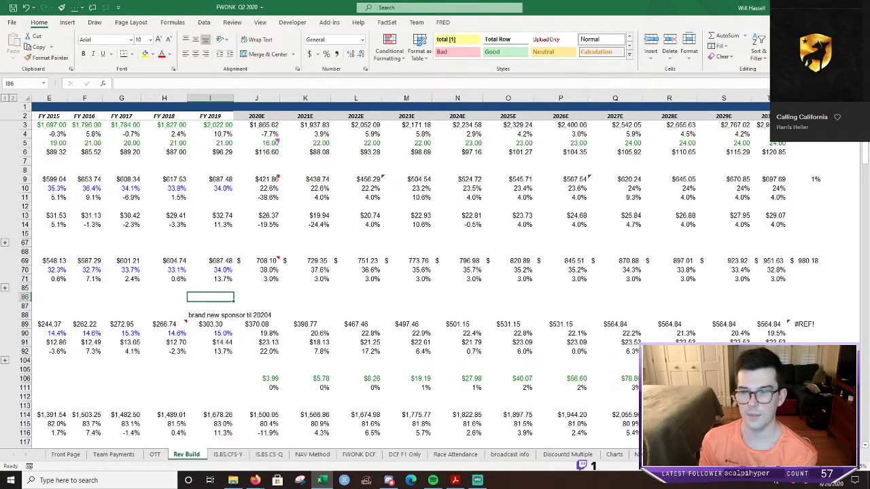
scroll(449, 272, "left", 1)
scroll(635, 418, "right", 1)
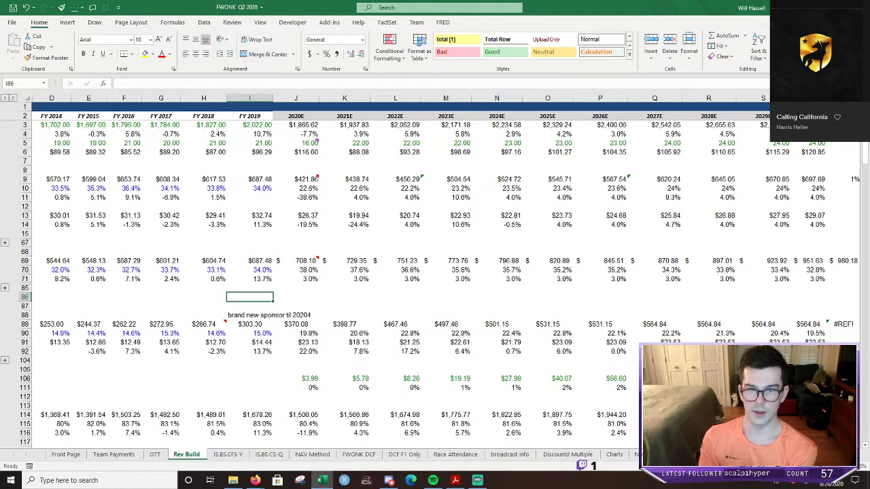
scroll(449, 272, "left", 3)
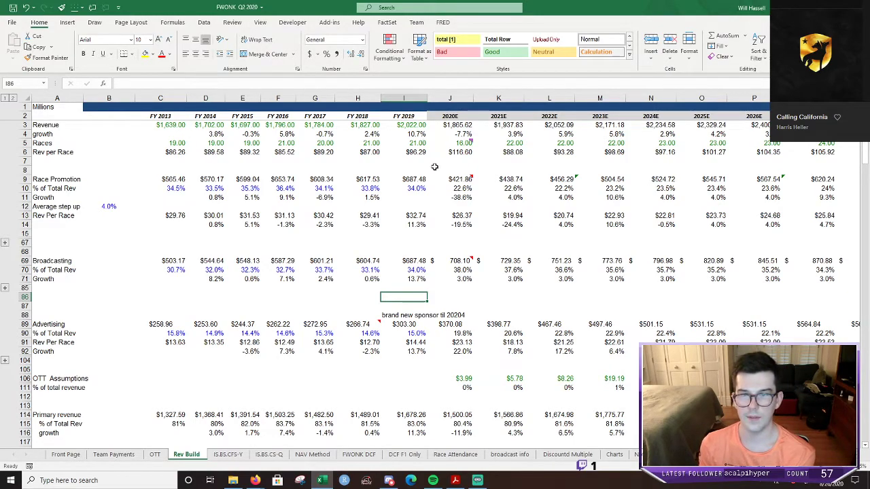
mouse_move(469, 179)
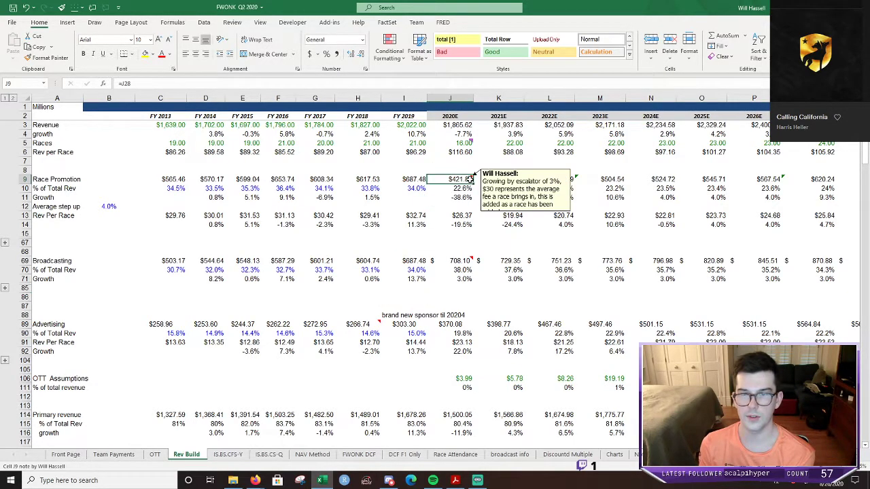
left_click(5, 242)
scroll(270, 206, "down", 8)
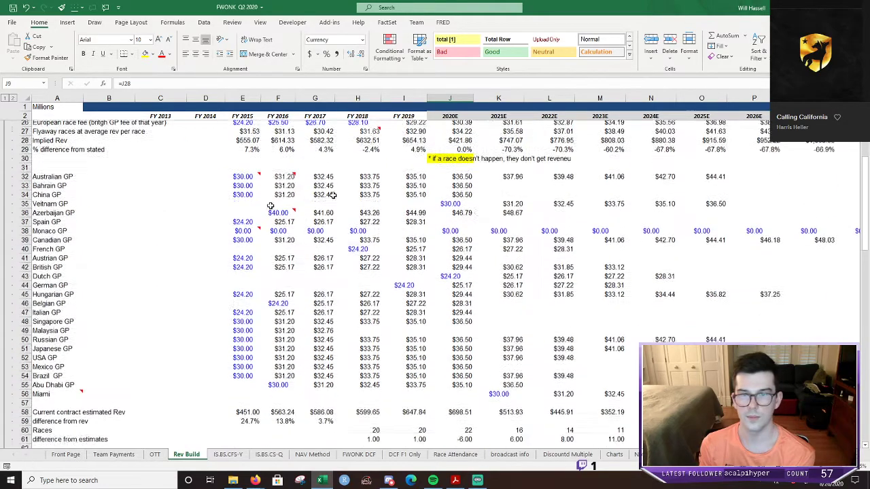
scroll(466, 218, "up", 3)
left_click(459, 242)
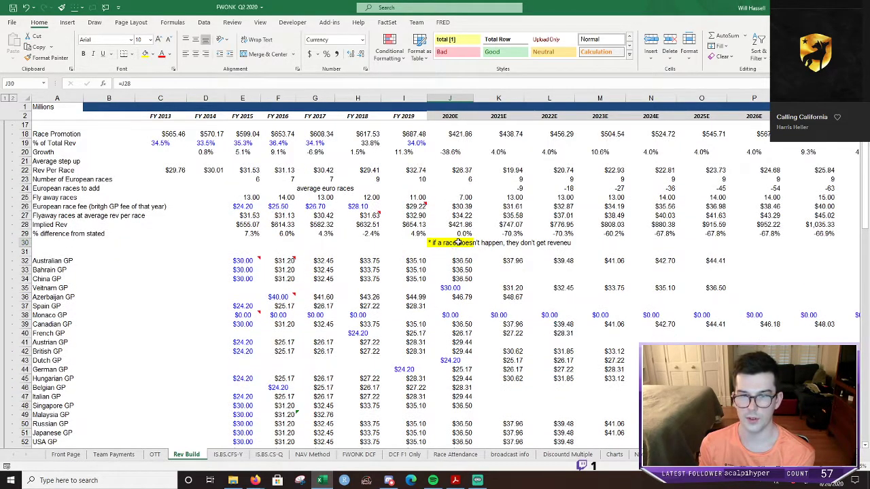
left_click(462, 216)
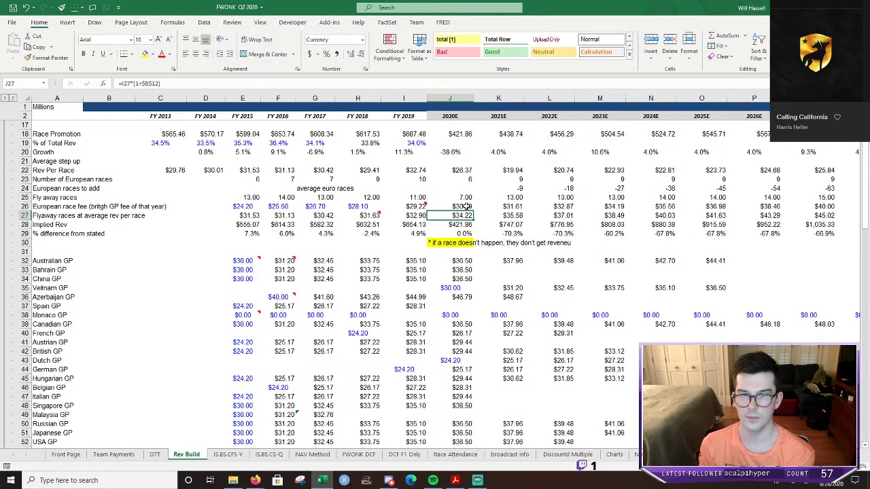
left_click(465, 207)
left_click(457, 198)
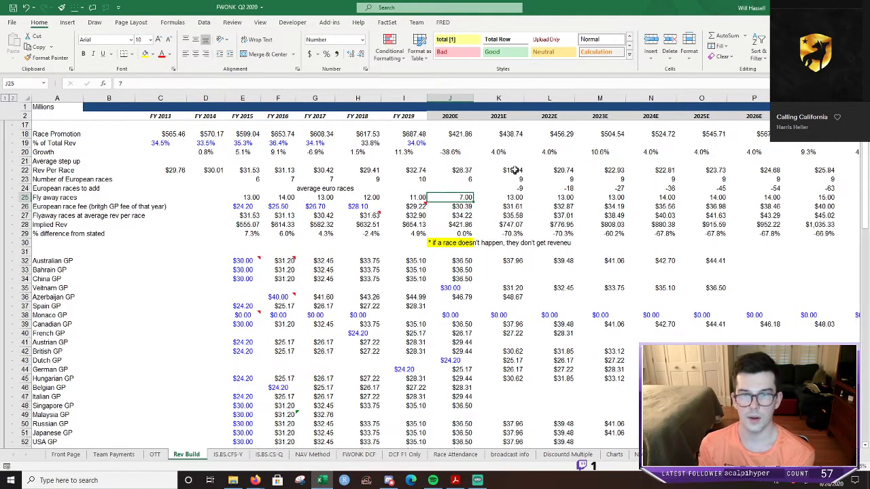
left_click(470, 180)
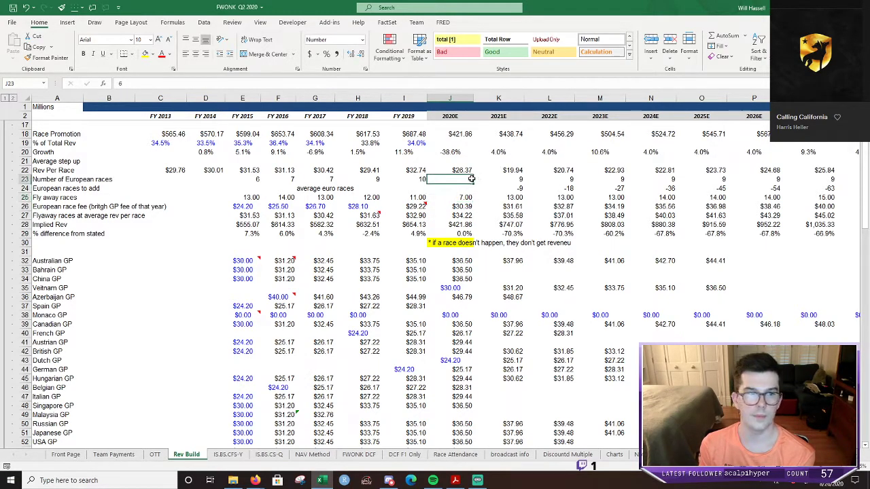
scroll(430, 201, "up", 1)
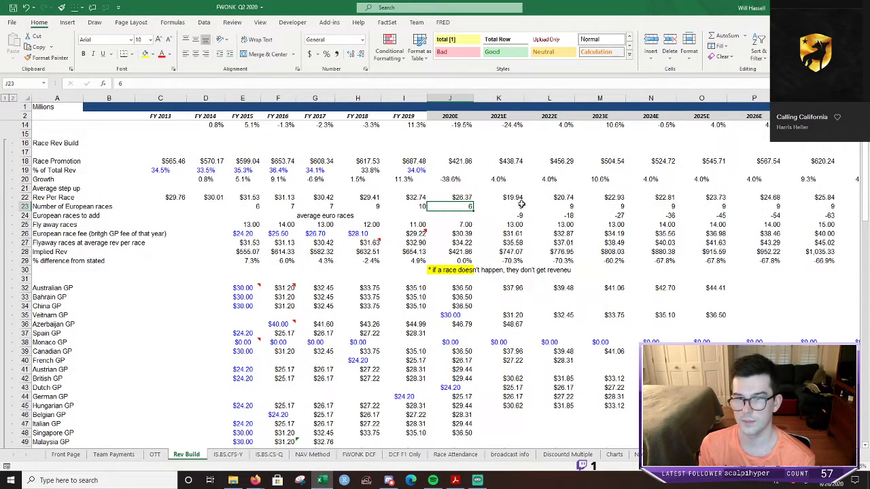
left_click(521, 216)
left_click(520, 223)
scroll(518, 196, "up", 4)
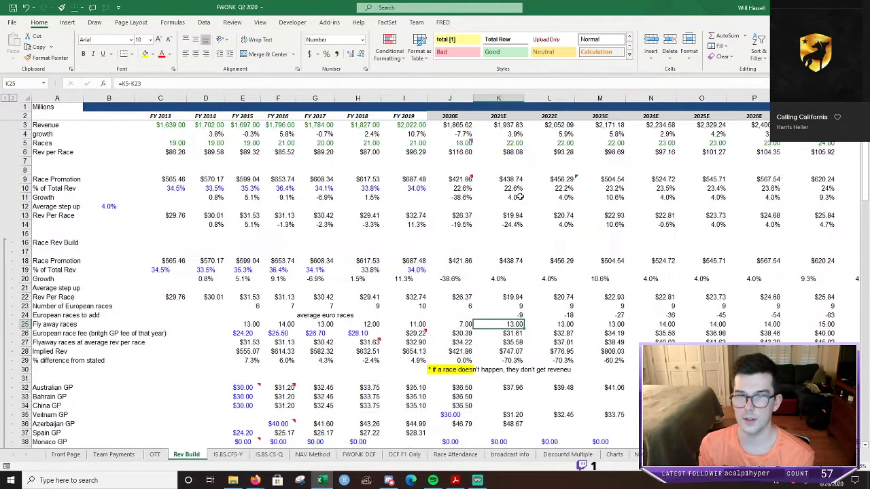
key("F2")
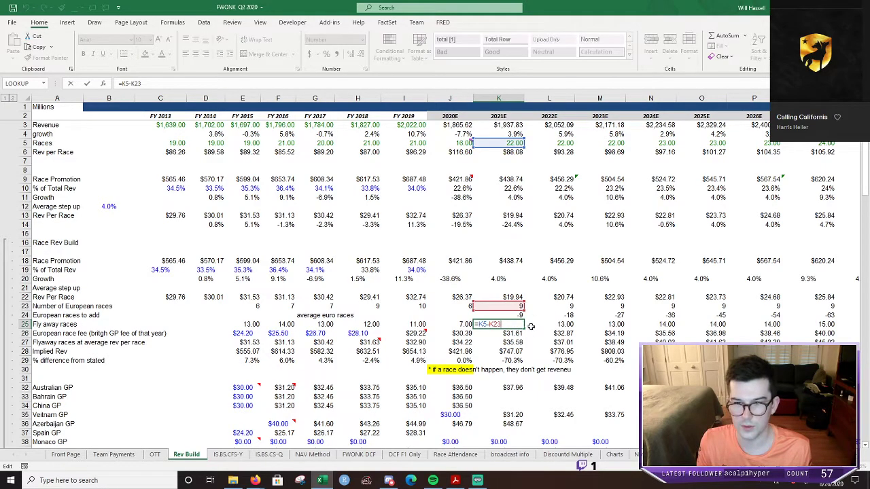
key("Escape")
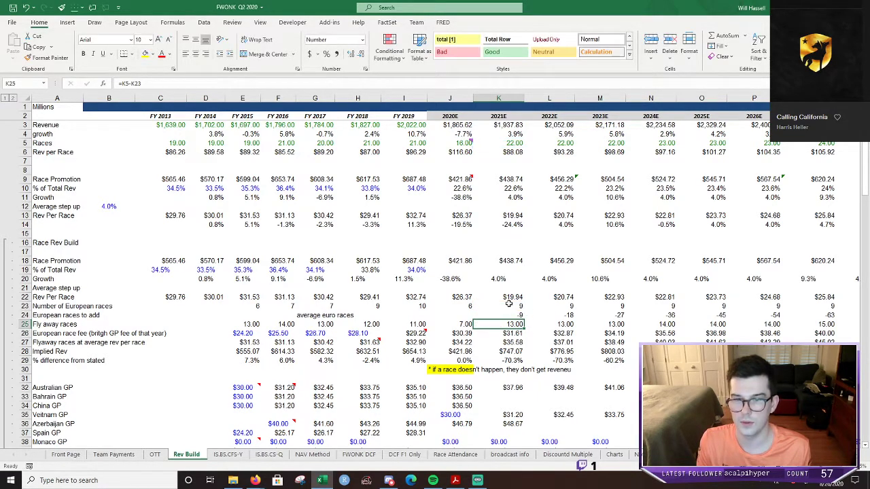
left_click(516, 316)
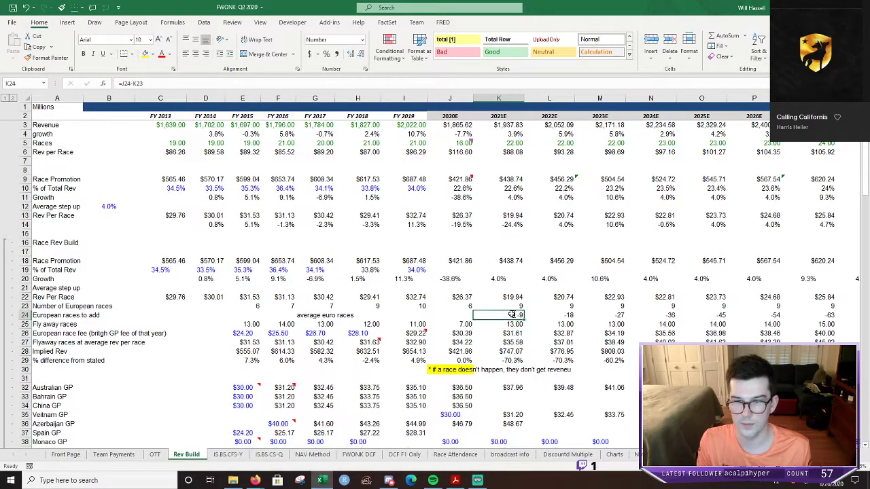
key("F2")
key("Escape")
left_click(517, 262)
key("F2")
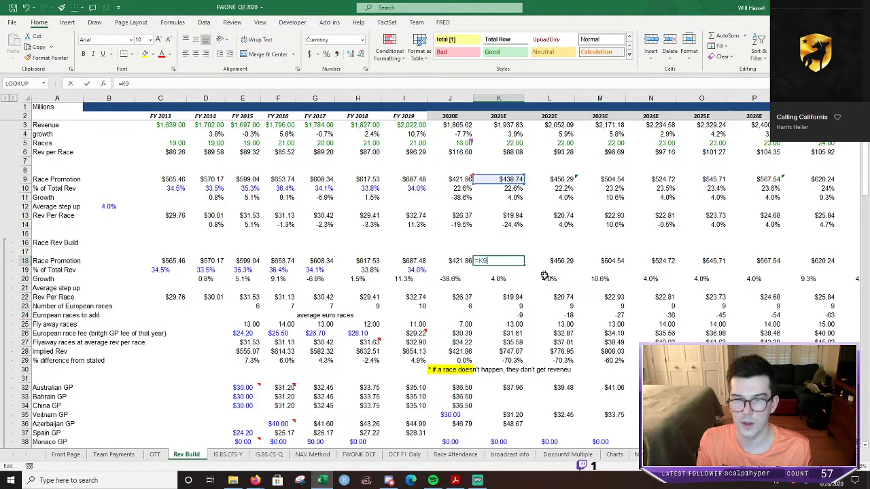
key("Escape")
left_click(512, 179)
key("F2")
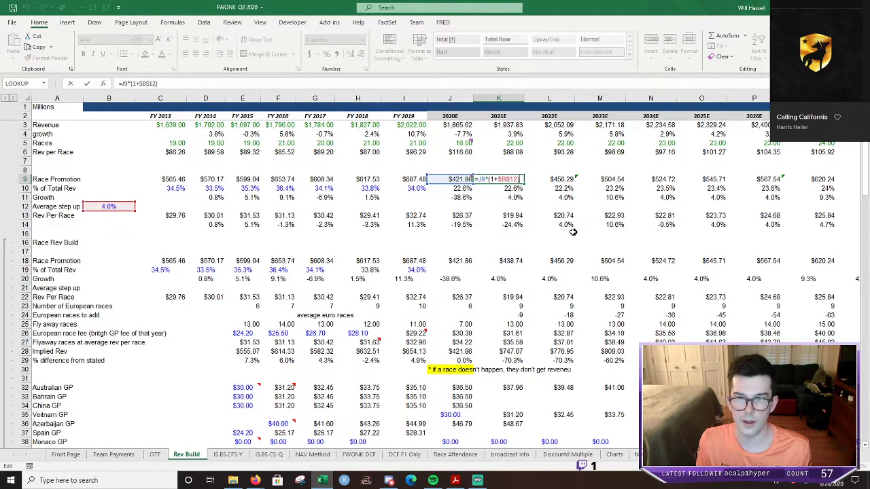
key("Escape")
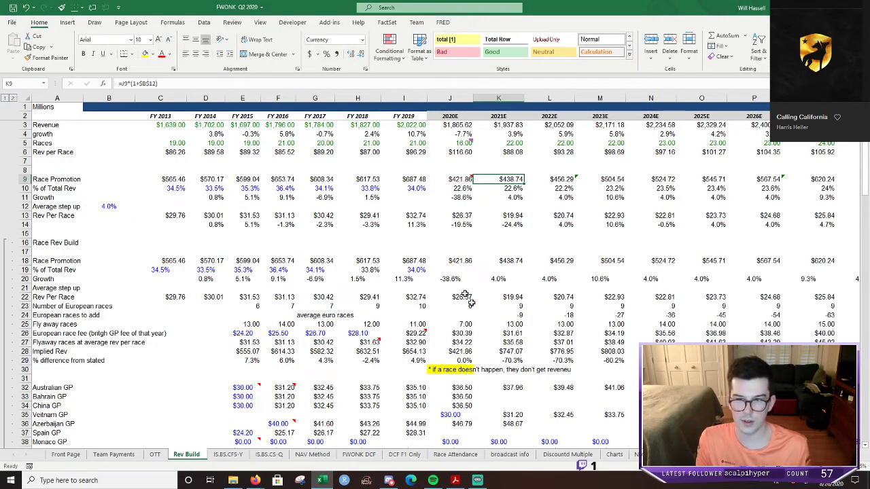
scroll(467, 292, "down", 1)
left_click(510, 324)
key("F2")
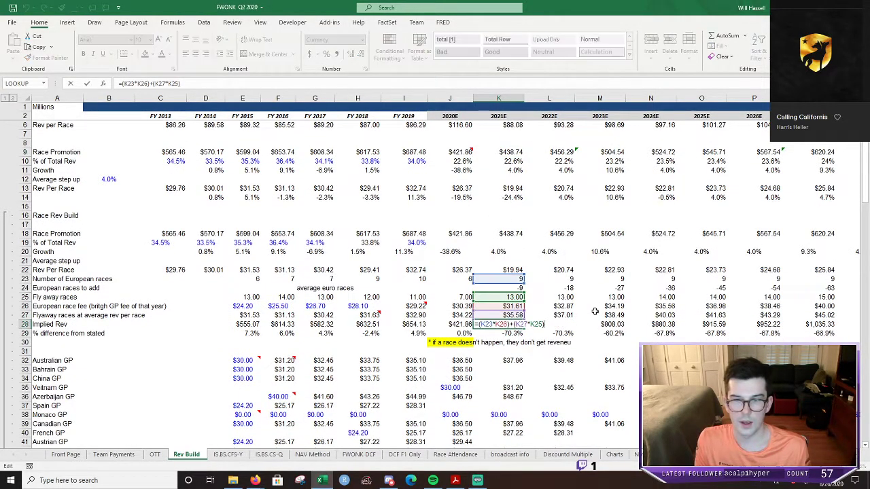
key("Escape")
Inspect the 2020E and 2021E Race Promotion formulas without changing them.
scroll(508, 260, "up", 1)
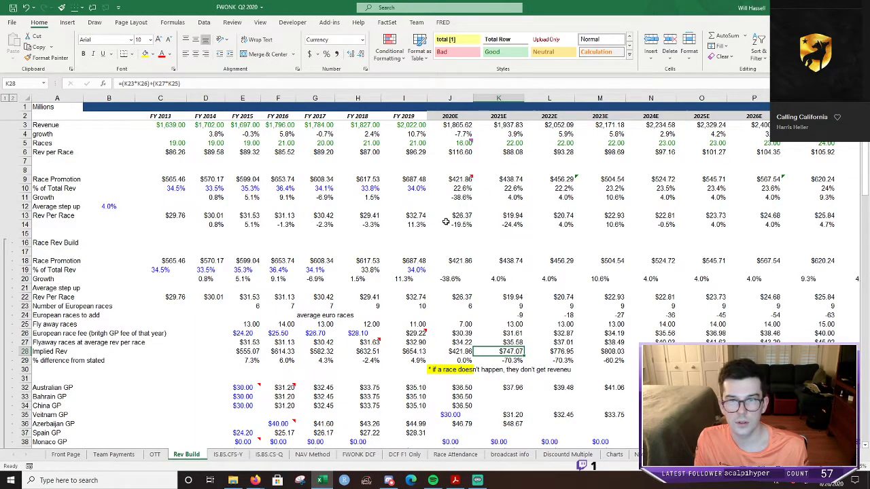
double_click(471, 179)
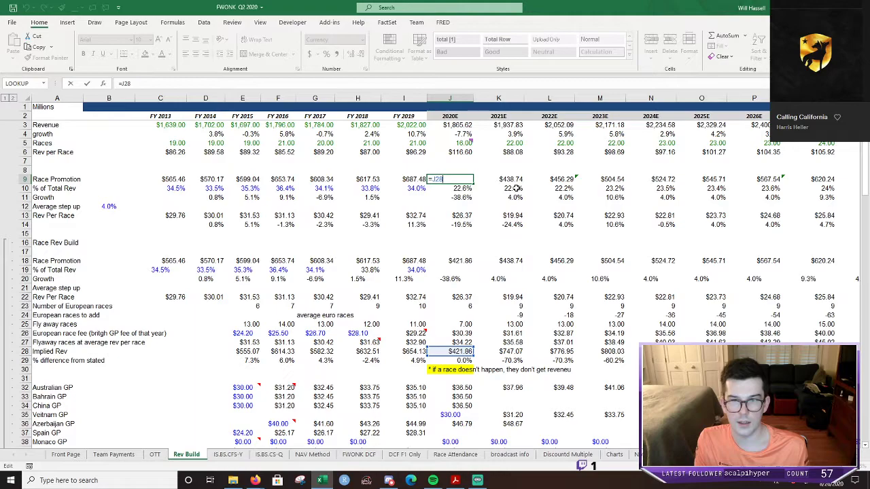
key("Escape")
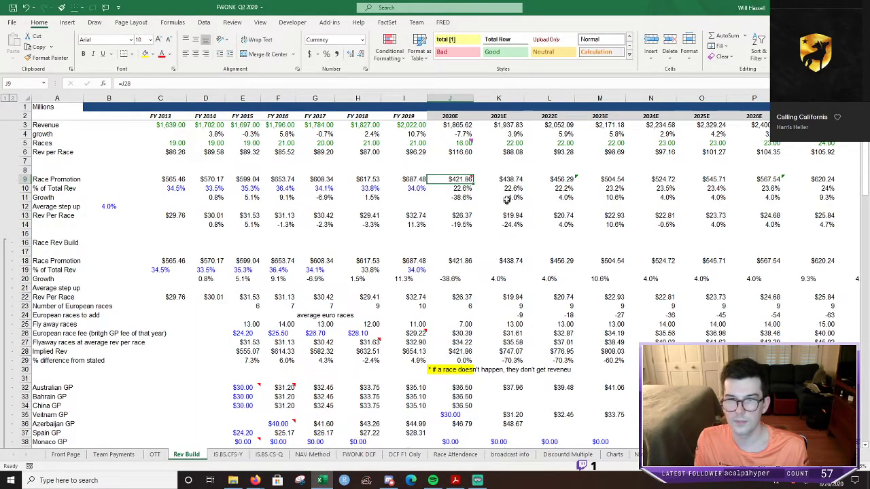
double_click(520, 179)
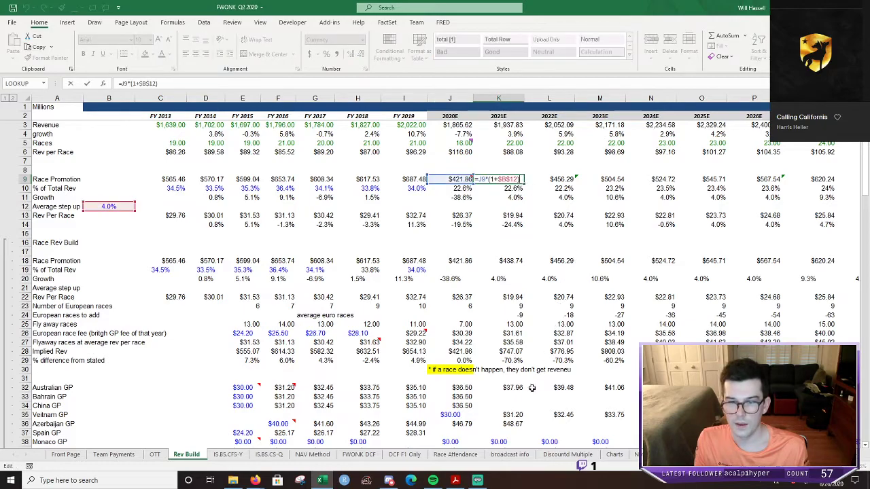
key("Escape")
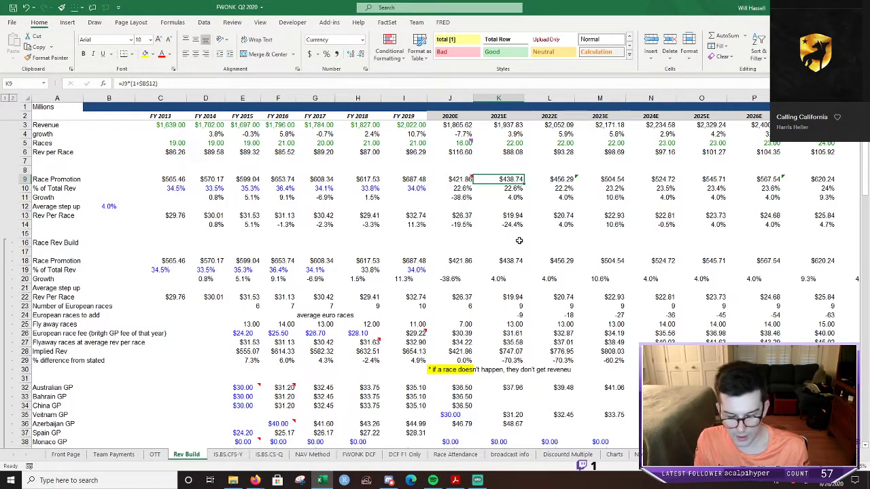
Link 2021E Race Promotion (K9) to Implied Rev with =K28, giving $747.07.
type("=")
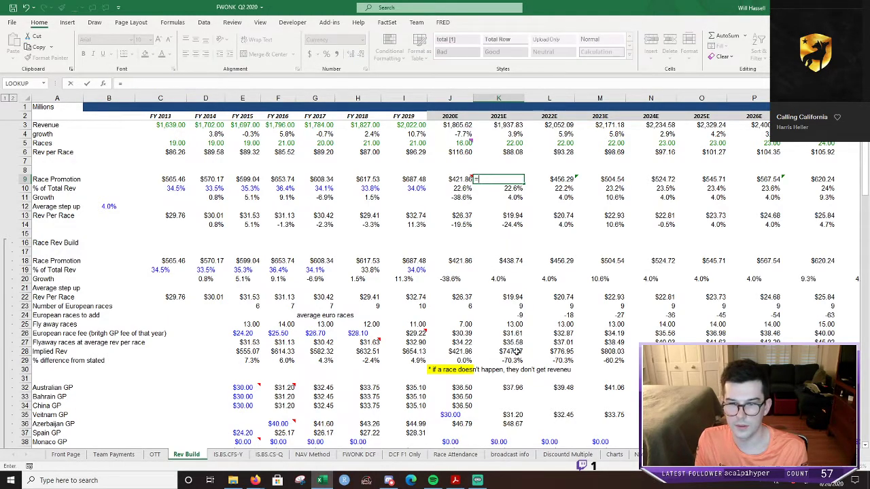
left_click(511, 352)
key("ctrl+Return")
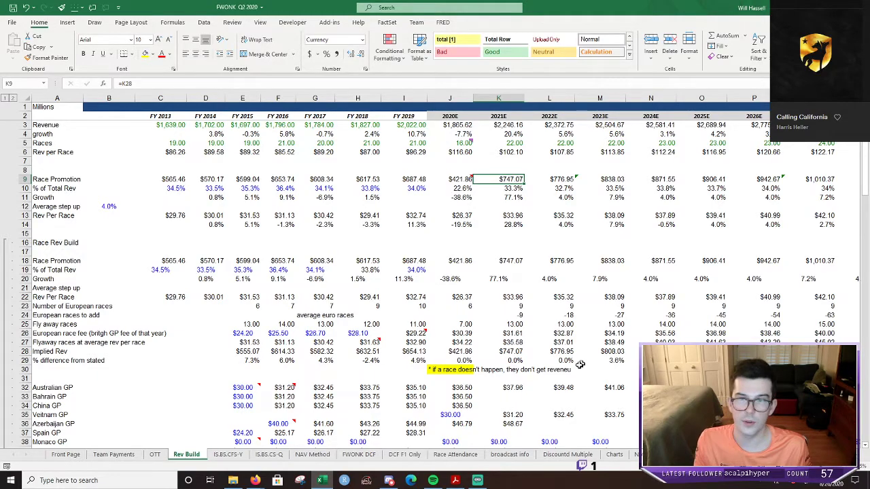
Check the Front Page DCF sell price formula in F13, then return to Rev Build.
left_click(49, 459)
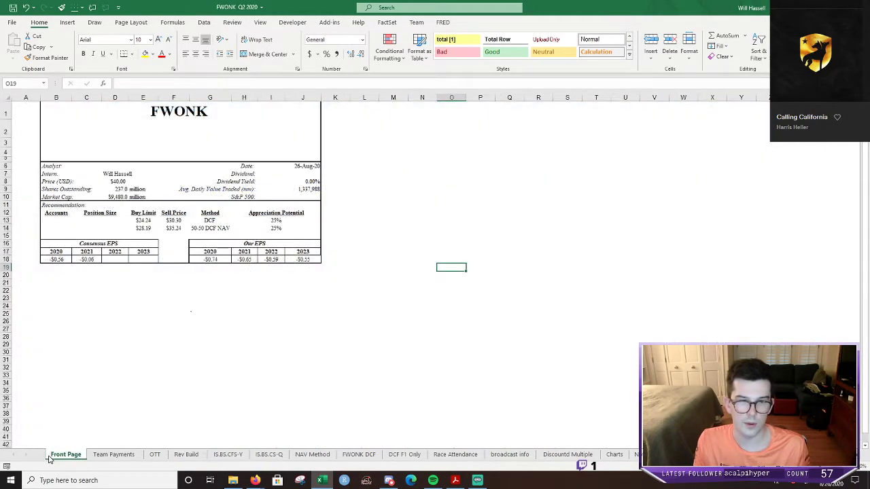
left_click(174, 364)
left_click(173, 357)
left_click(174, 220)
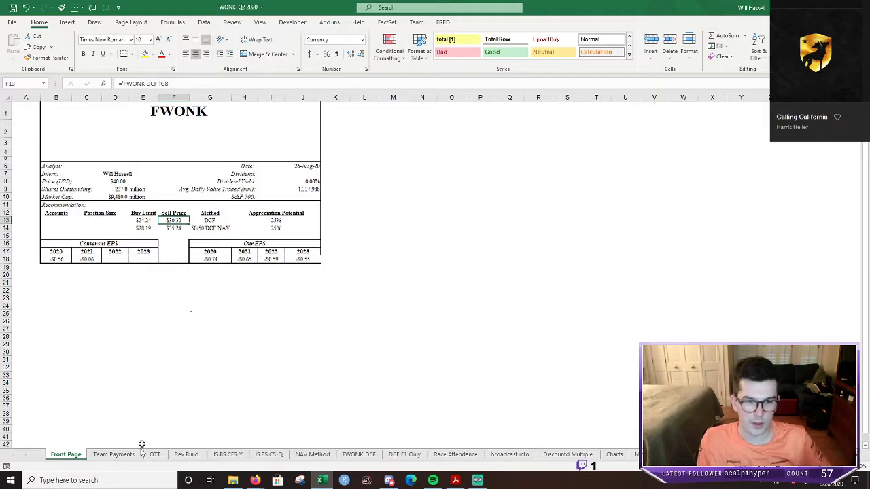
left_click(187, 454)
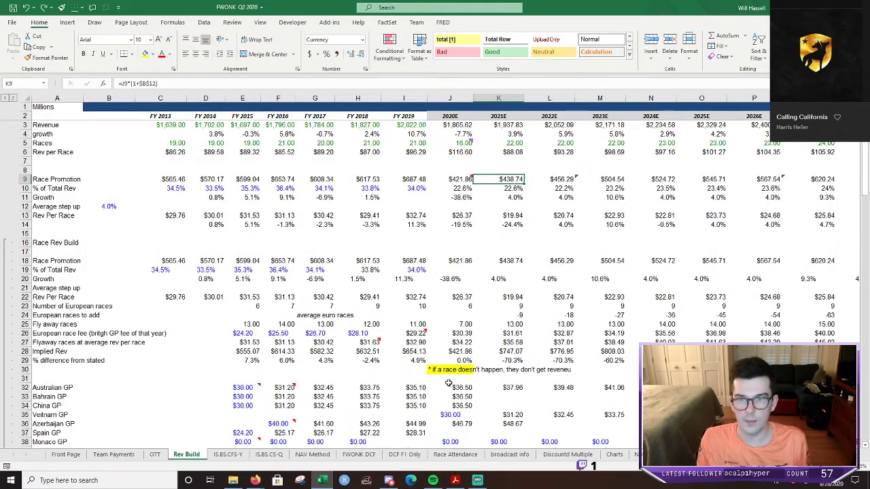
left_click(518, 229)
key("ctrl+Down")
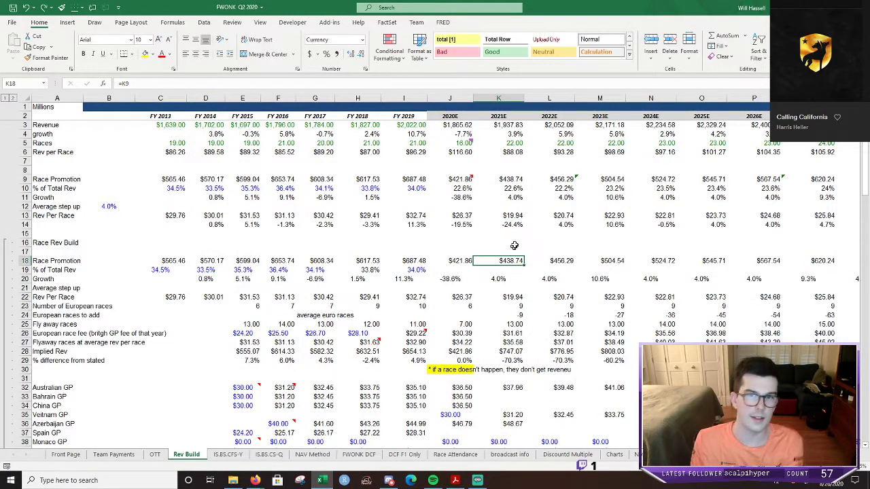
left_click(547, 240)
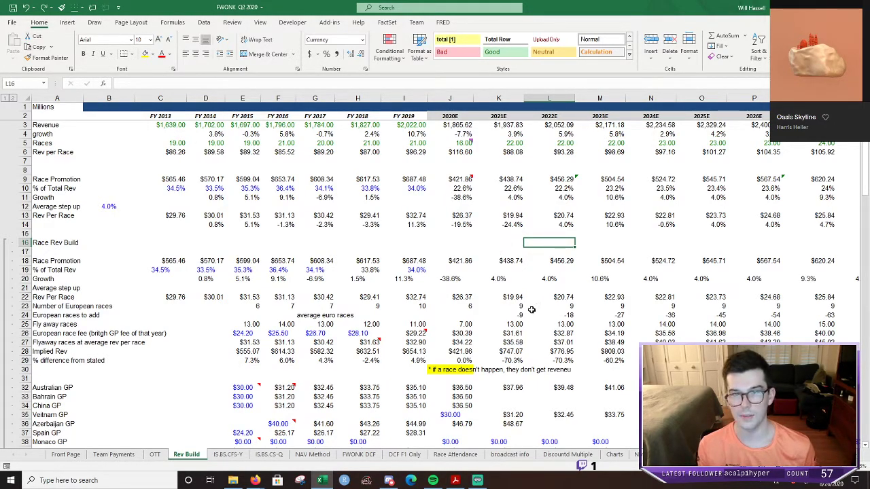
left_click(463, 143)
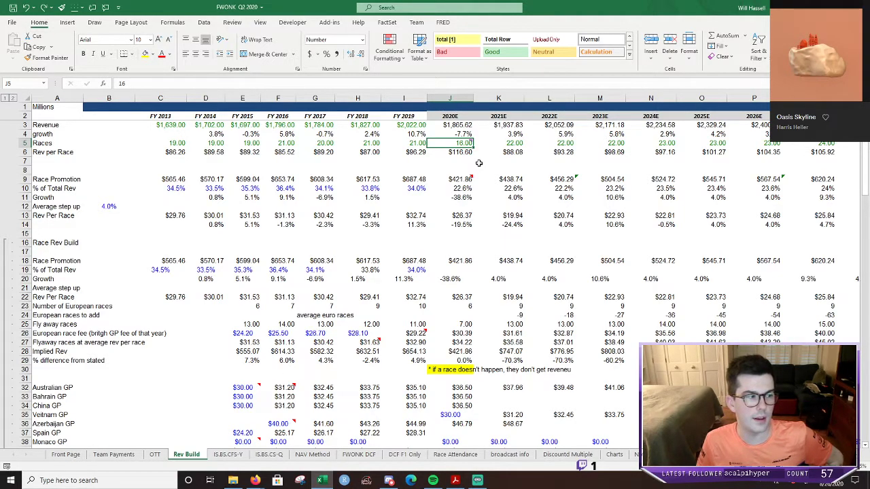
left_click(66, 455)
Save the workbook from the Front Page and switch to Firefox.
left_click(451, 205)
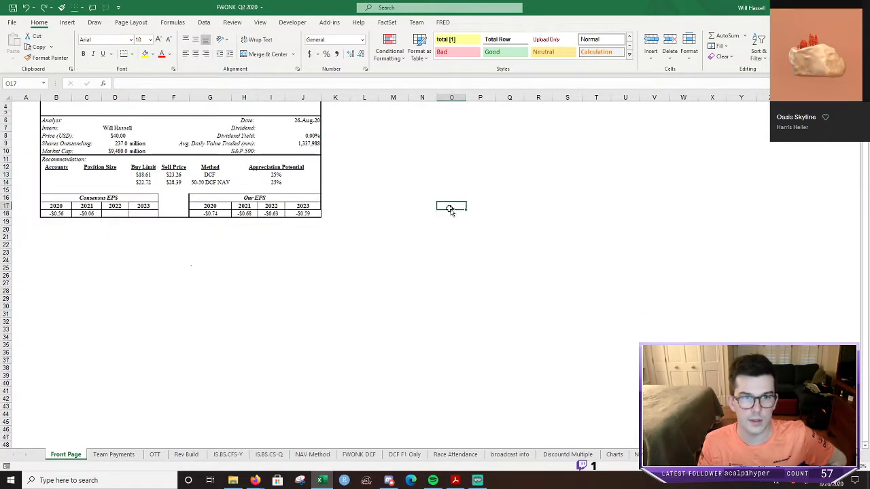
left_click(12, 10)
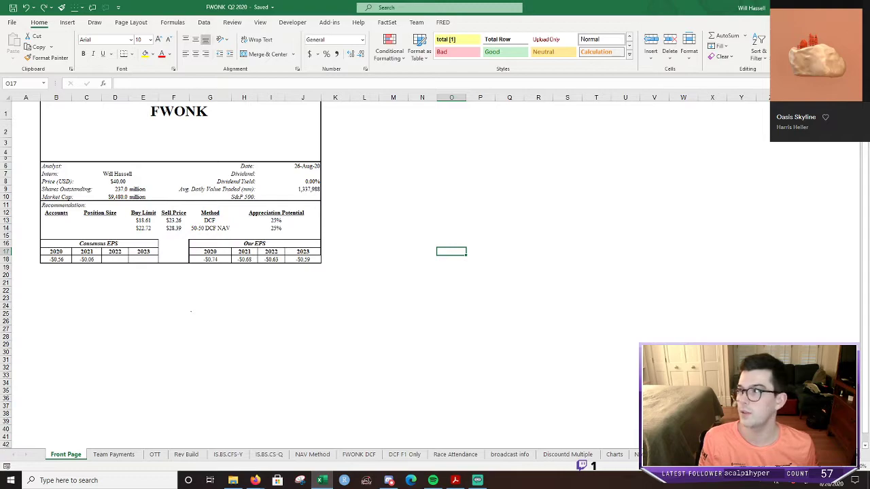
left_click(255, 480)
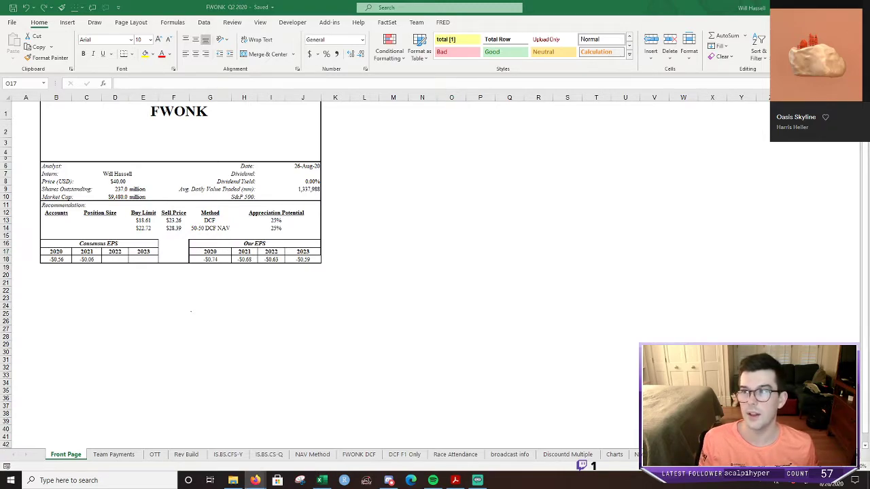